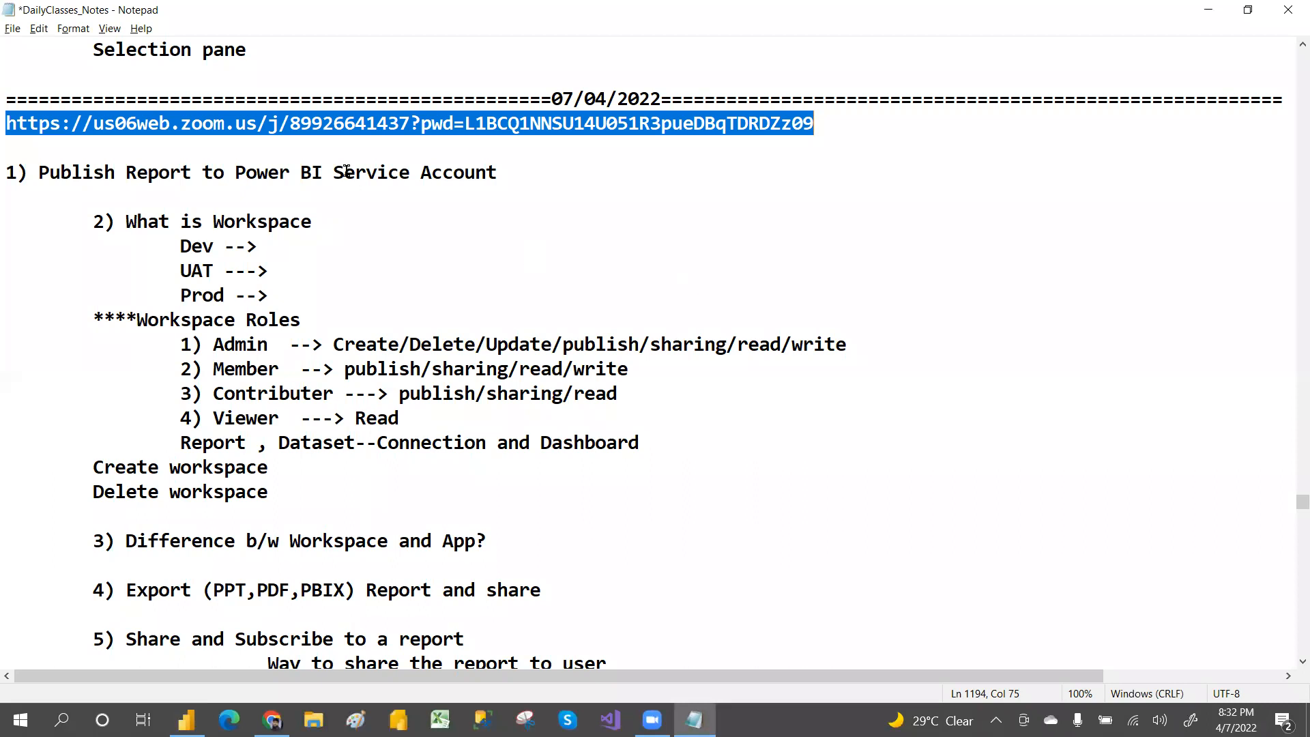
Switch to Power BI Desktop, save the POWERVIEW report's changes and publish it to the Dev workspace
drag(236, 173, 499, 168)
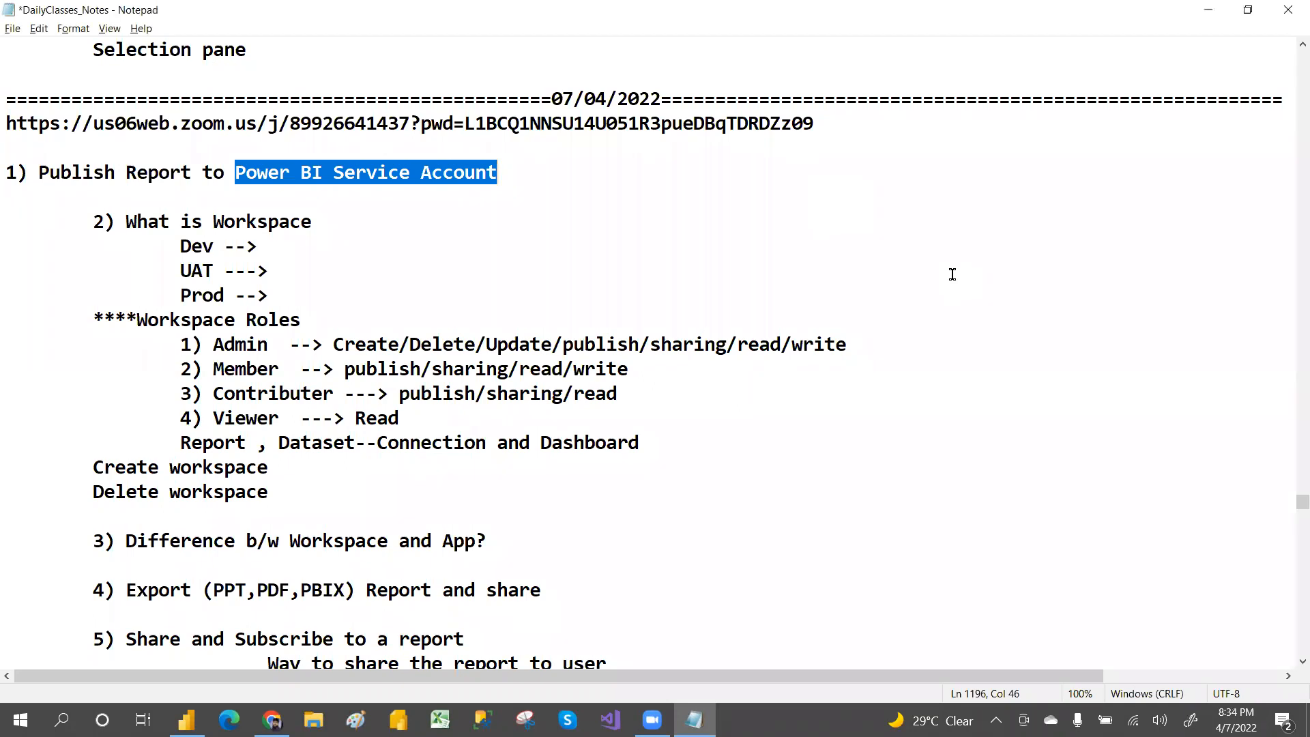
key(alt+Tab)
click(868, 286)
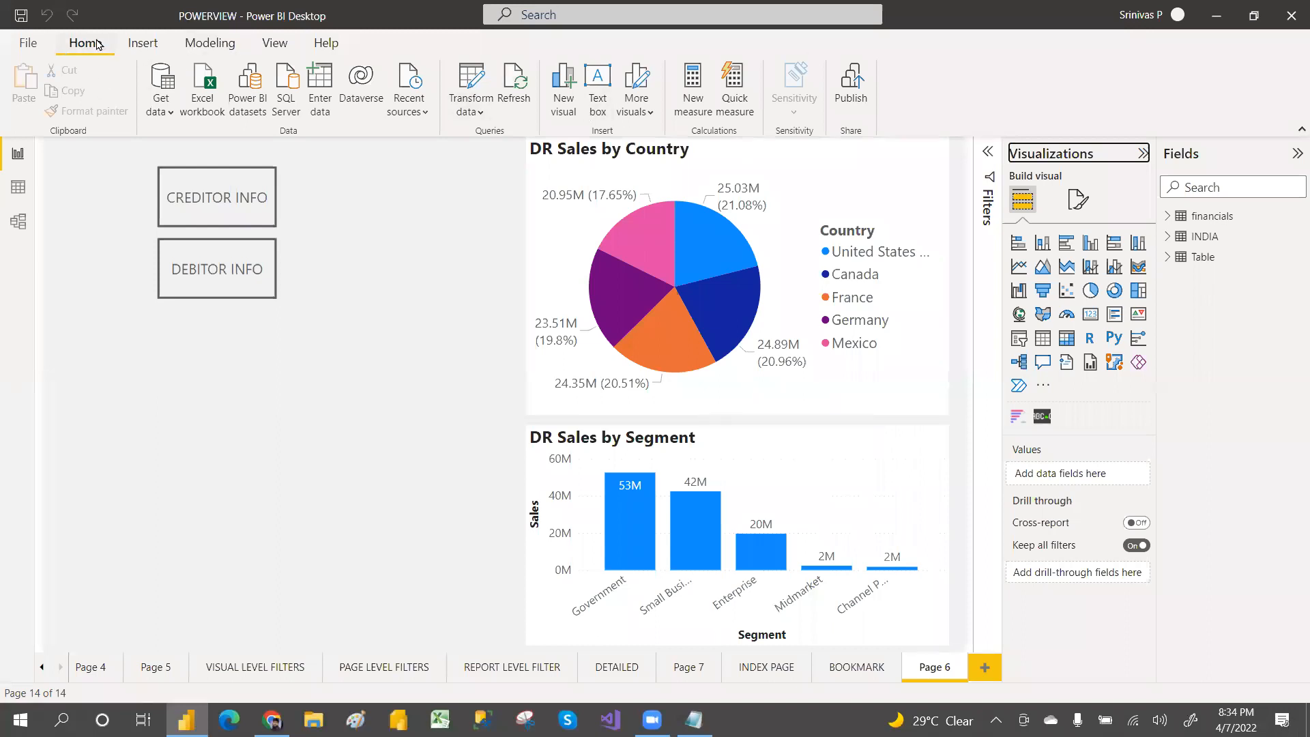
click(12, 161)
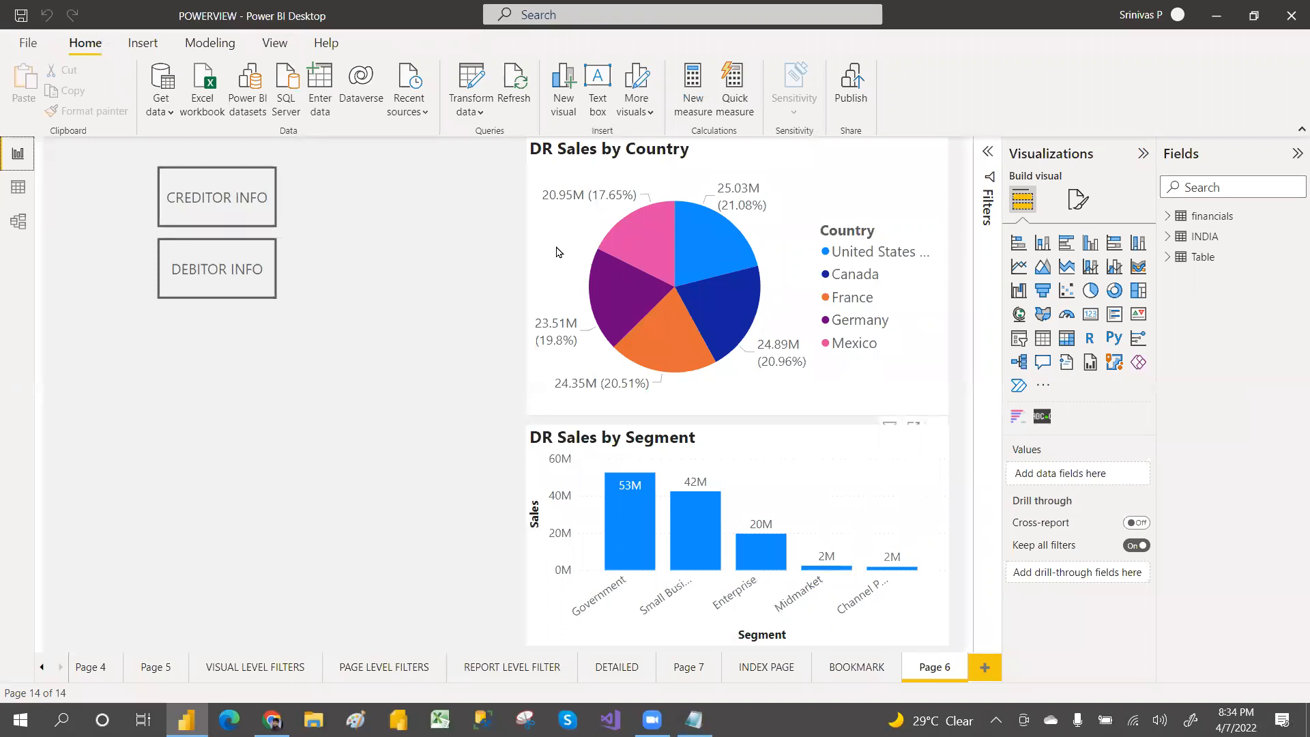
click(852, 87)
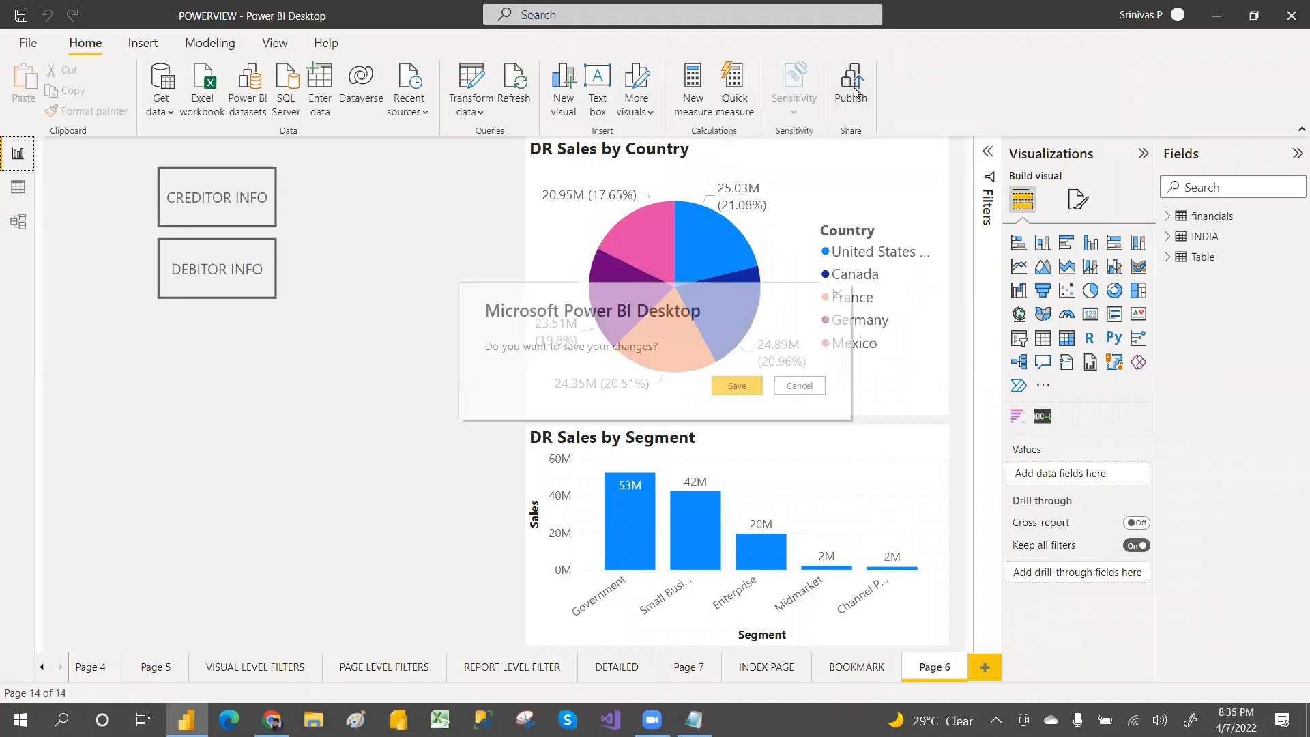
click(736, 389)
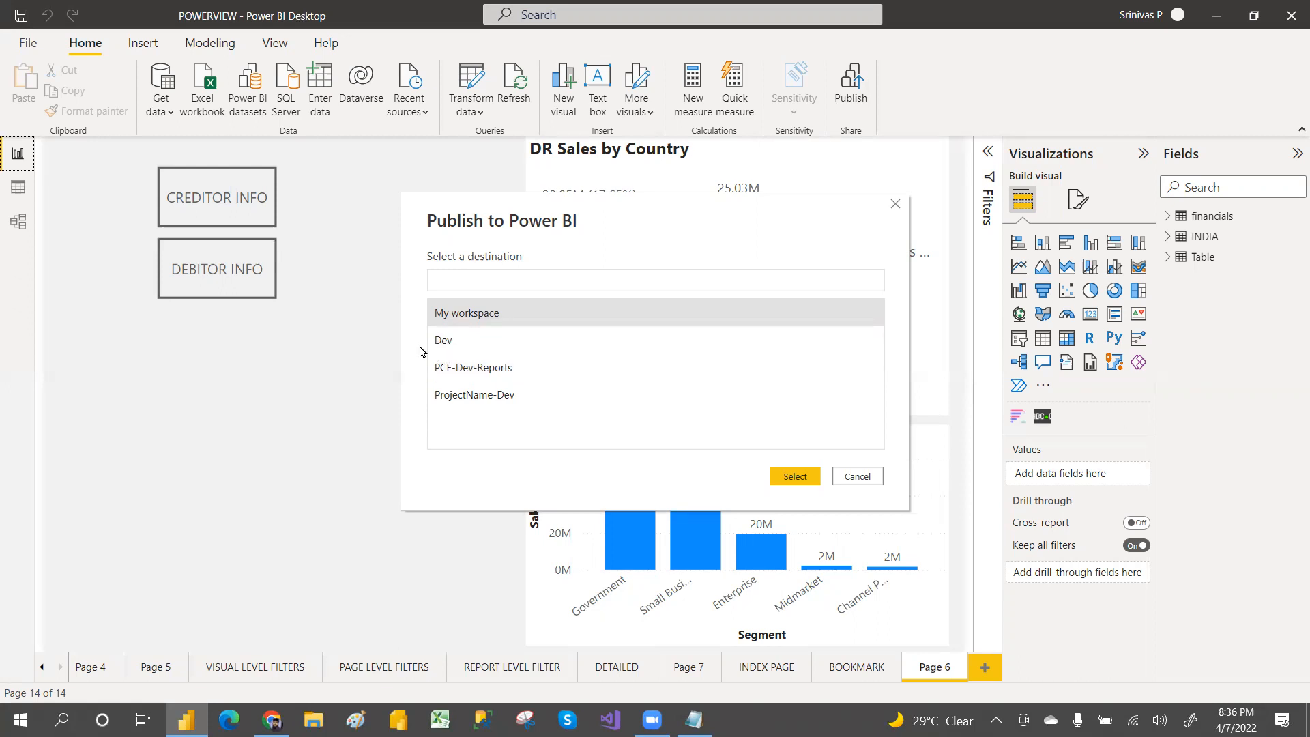
click(456, 346)
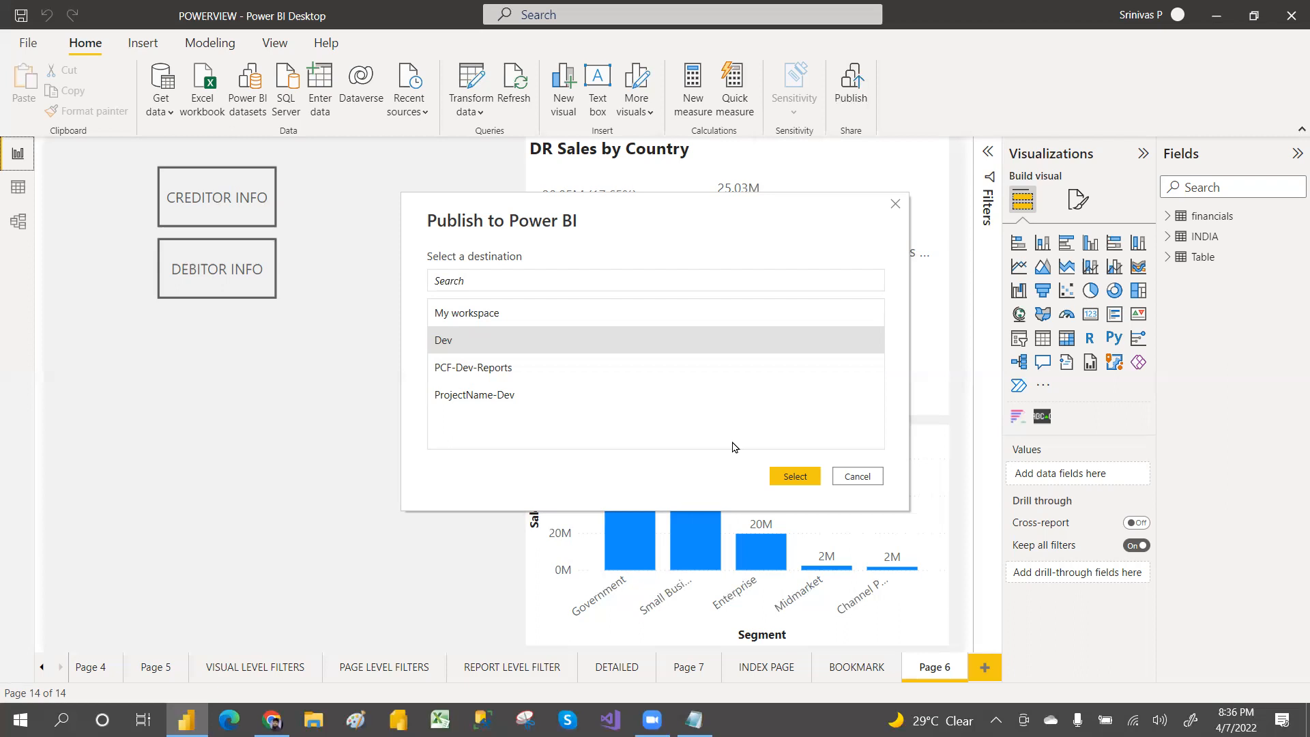
click(796, 477)
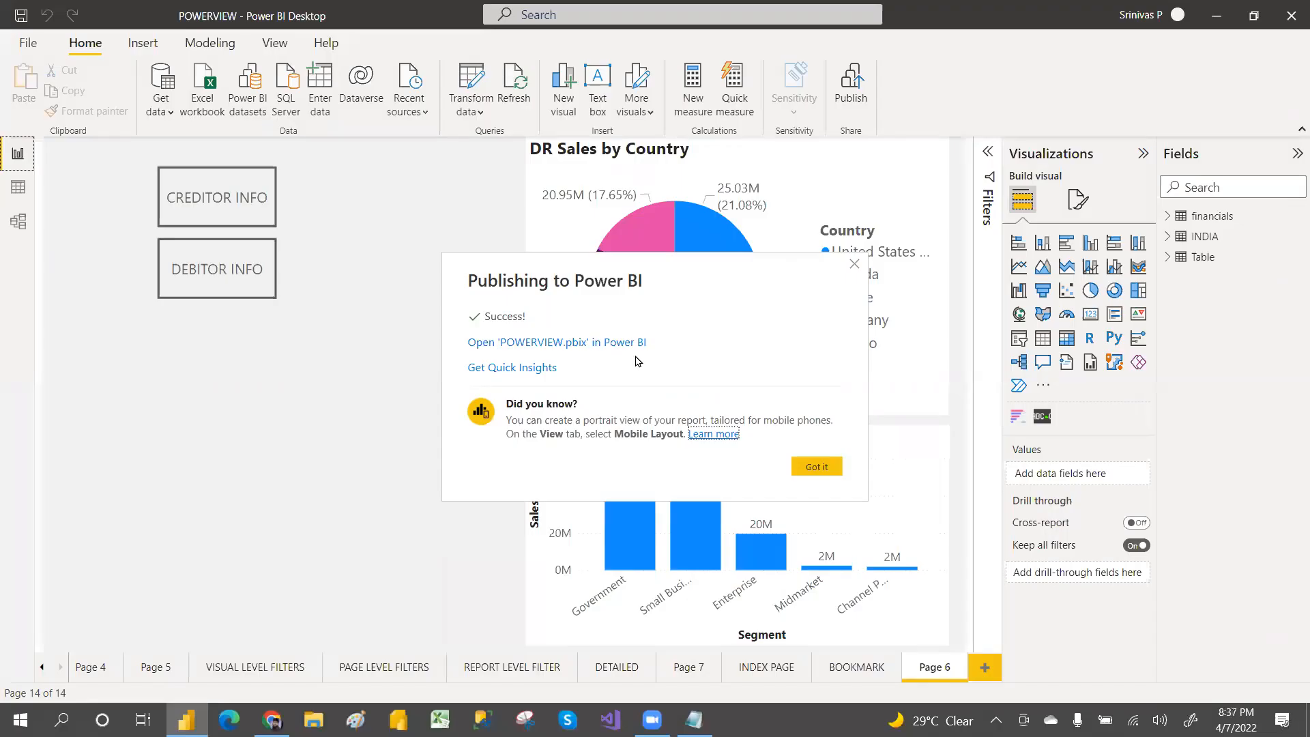
Switch to Chrome and open app.powerbi.com in a new tab
key(alt+Tab)
key(alt+Tab)
key(alt+Tab)
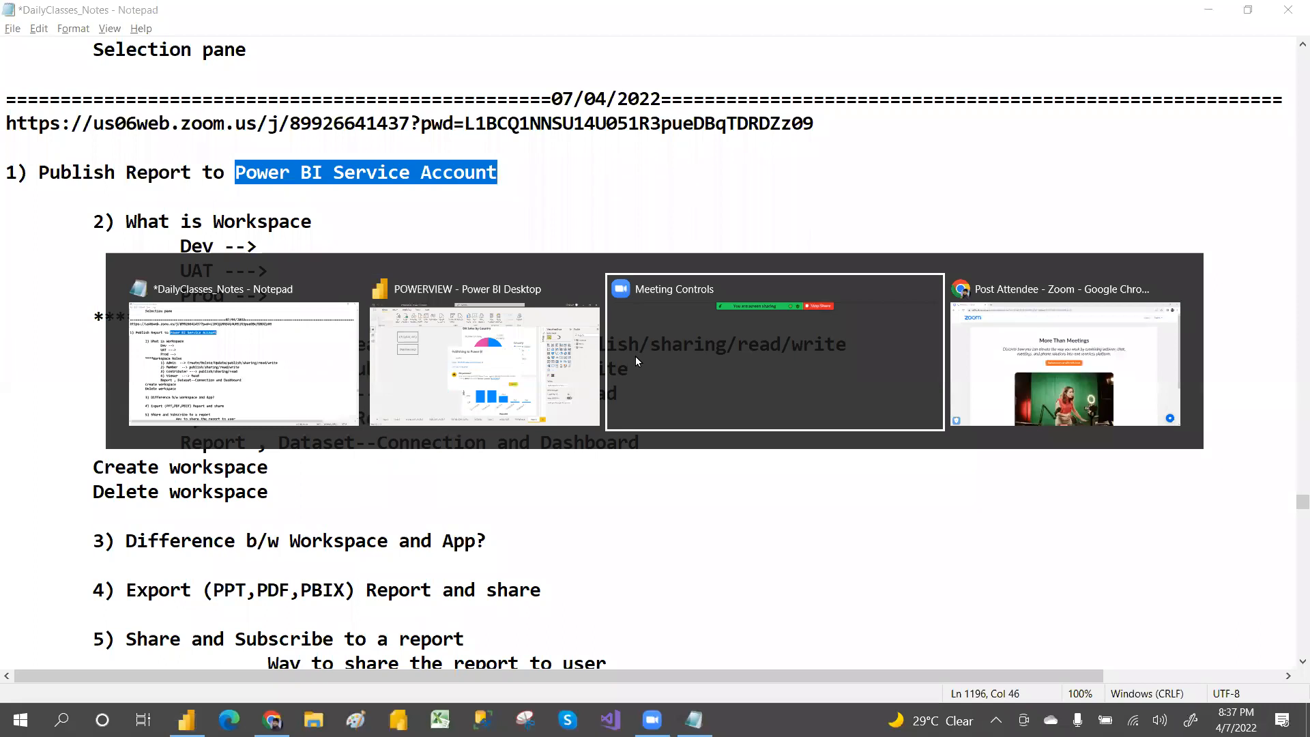
key(alt+Tab)
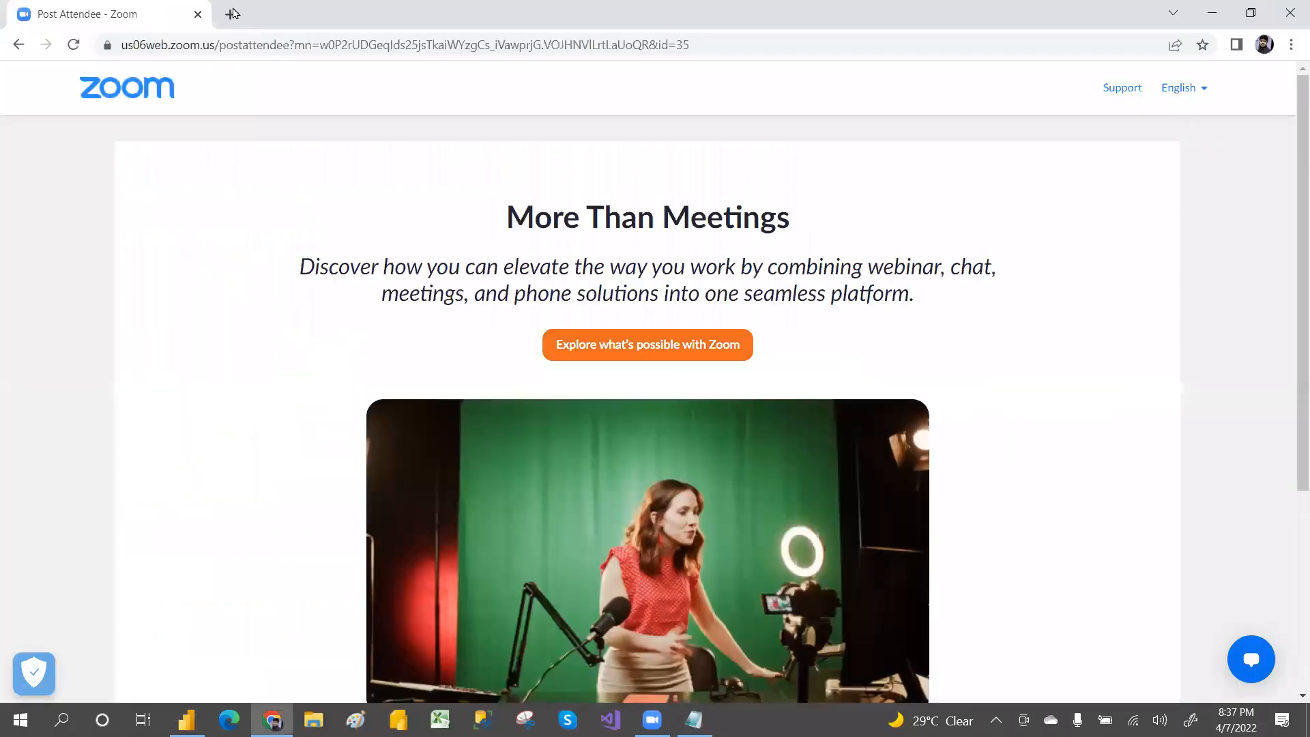
click(228, 15)
text(APP.powerbi.com)
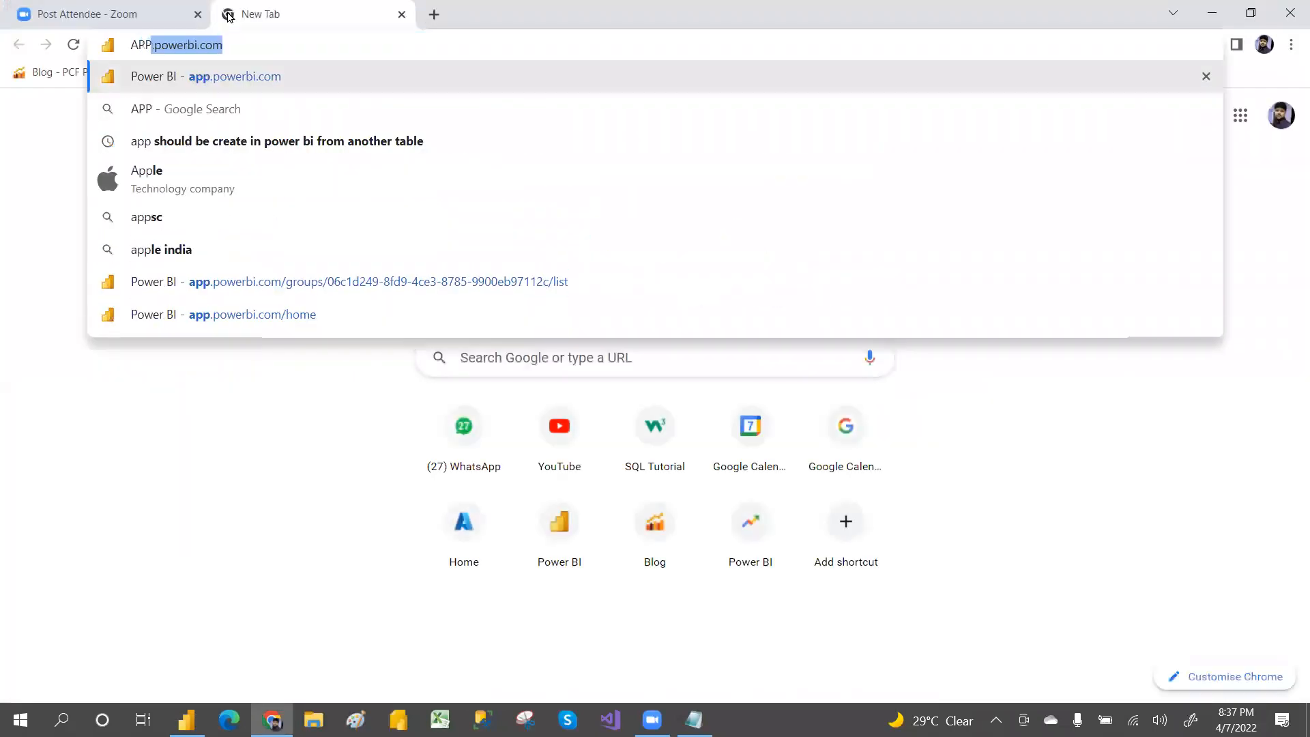
key(Return)
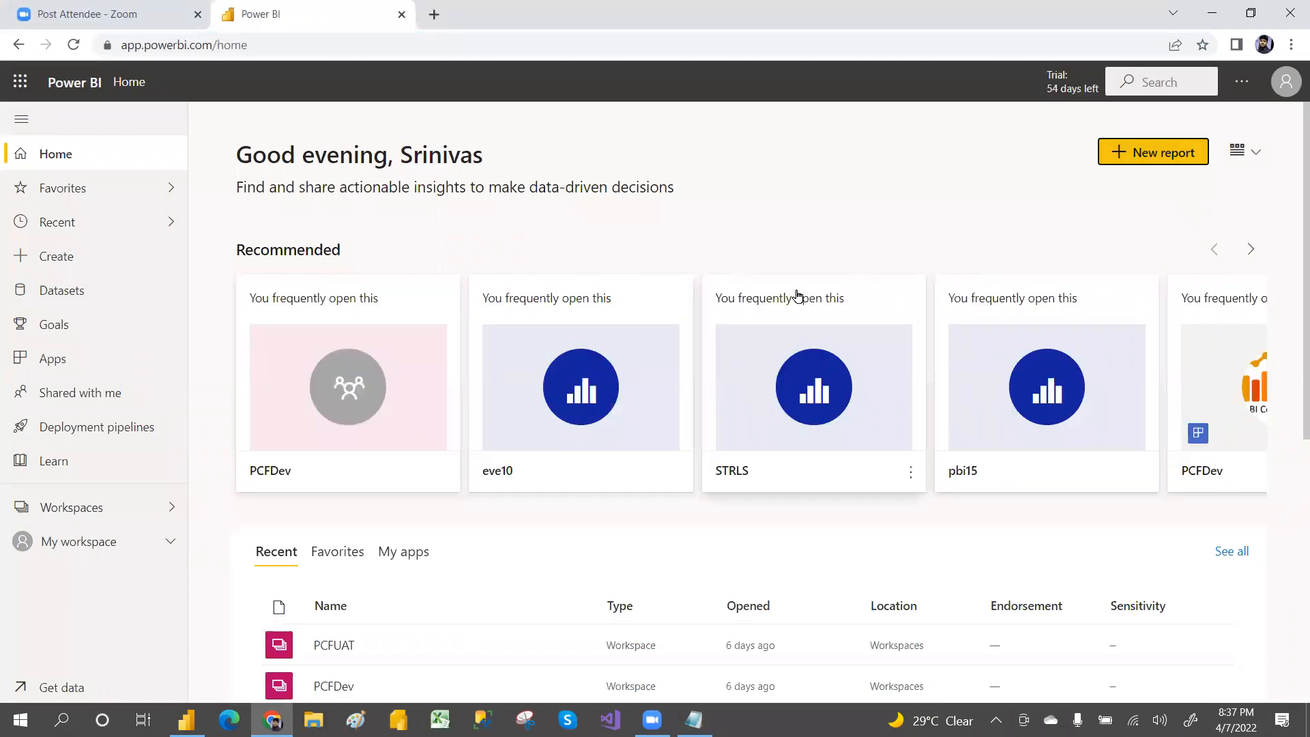
Return to Power BI Desktop and open the published POWERVIEW report in the Power BI service
key(alt+Tab)
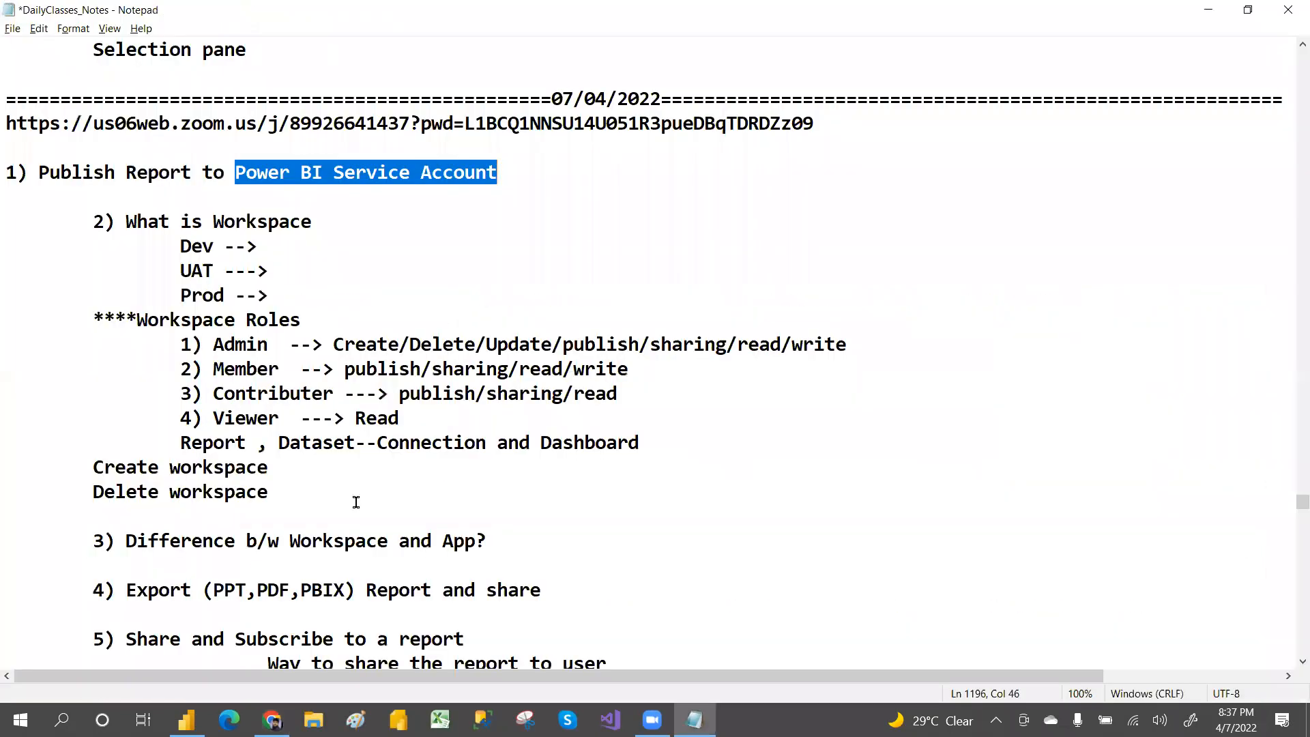
key(alt+Tab)
key(Tab)
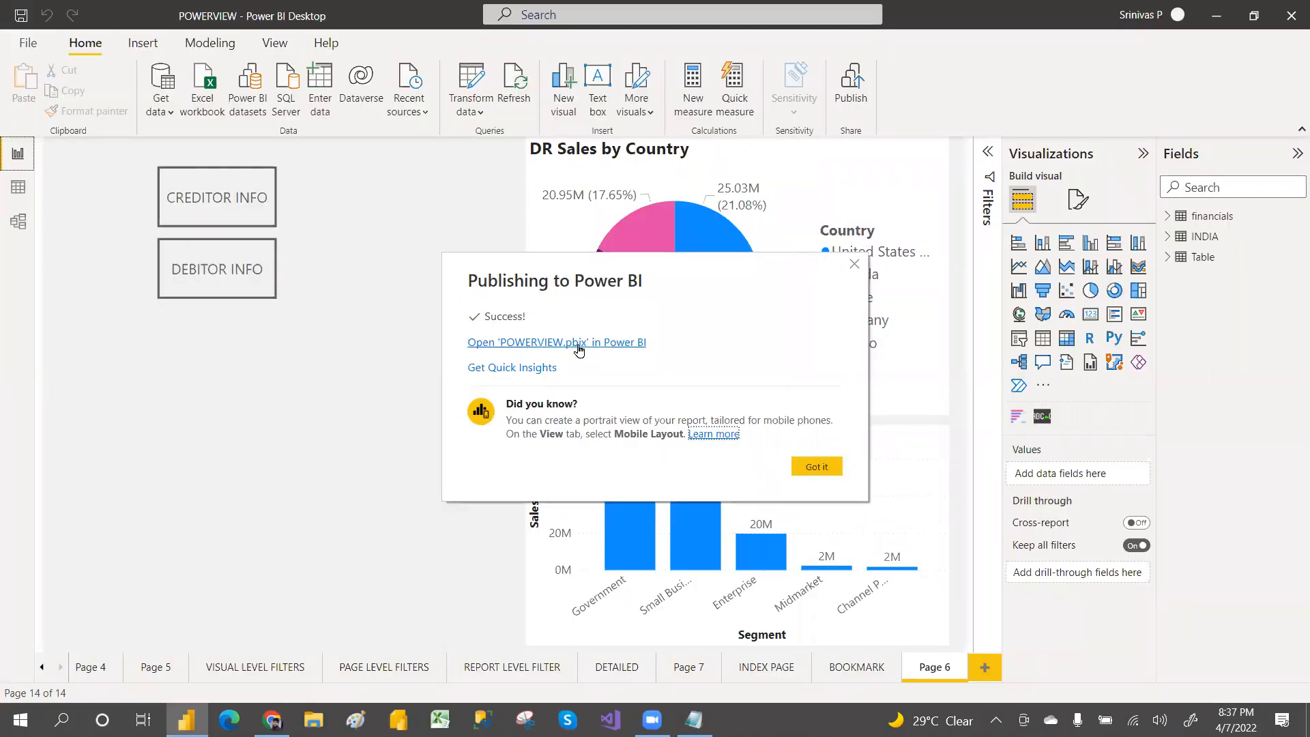
click(625, 343)
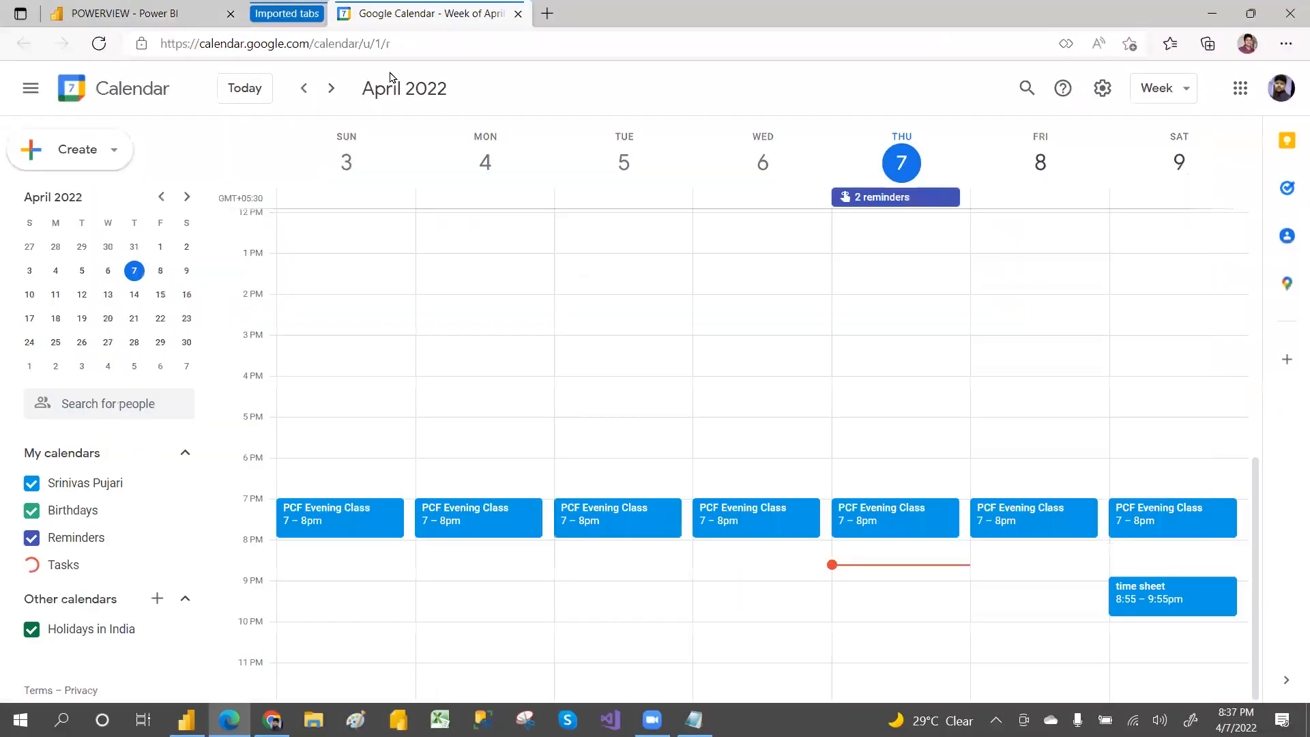
click(139, 22)
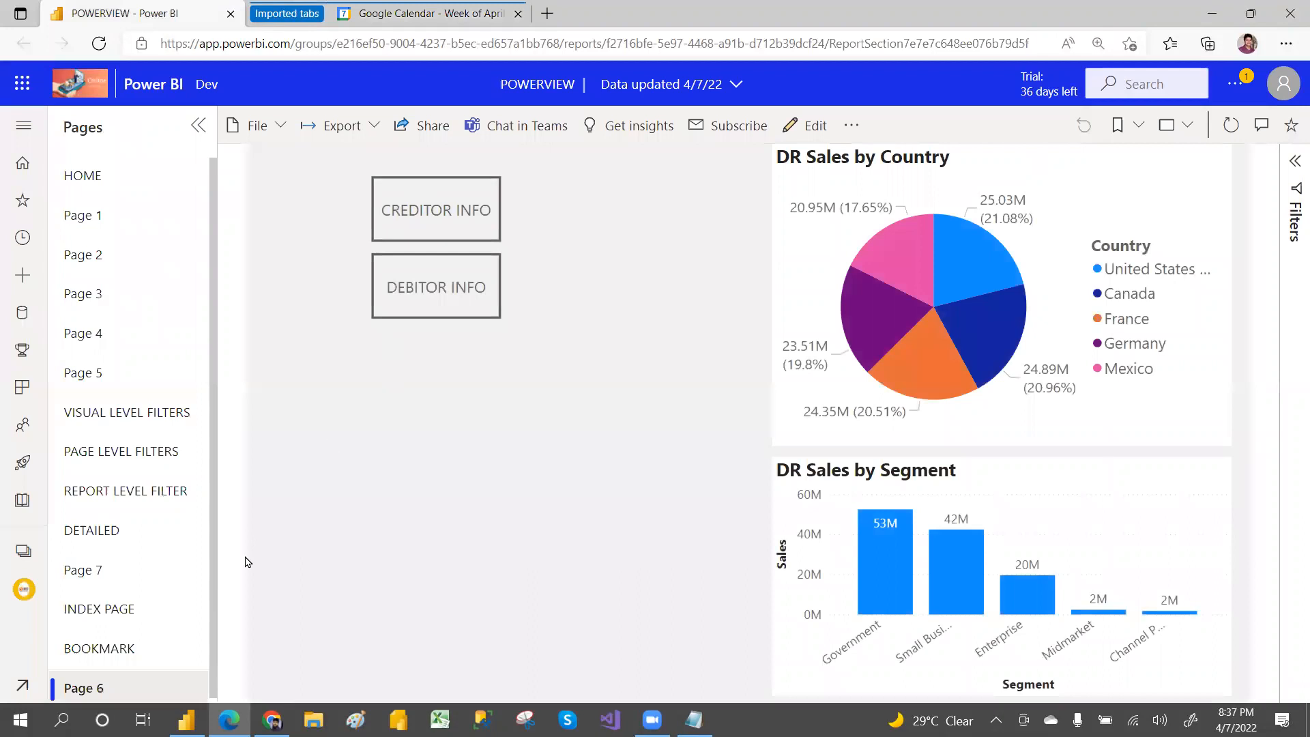
Examine the published report's HOME page and Pages 1 to 3, and highlight the app.powerbi.com domain in the address
click(114, 187)
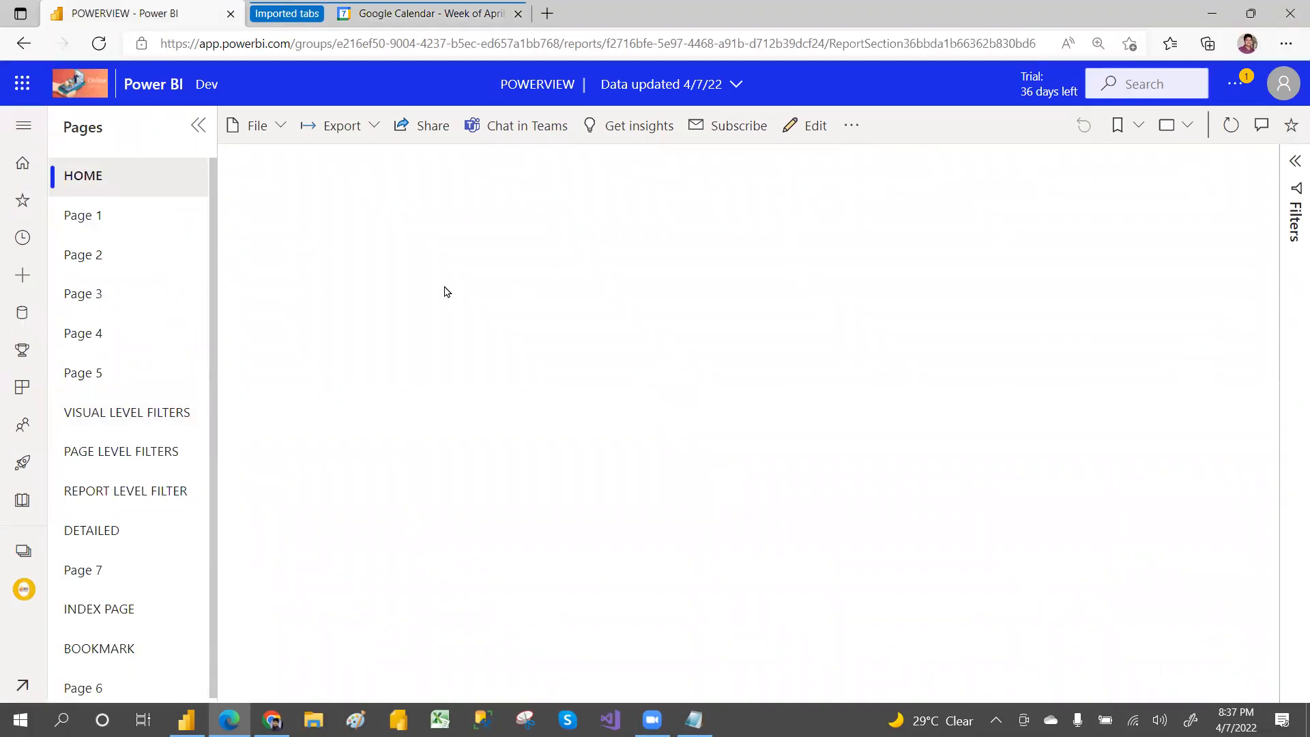
click(119, 217)
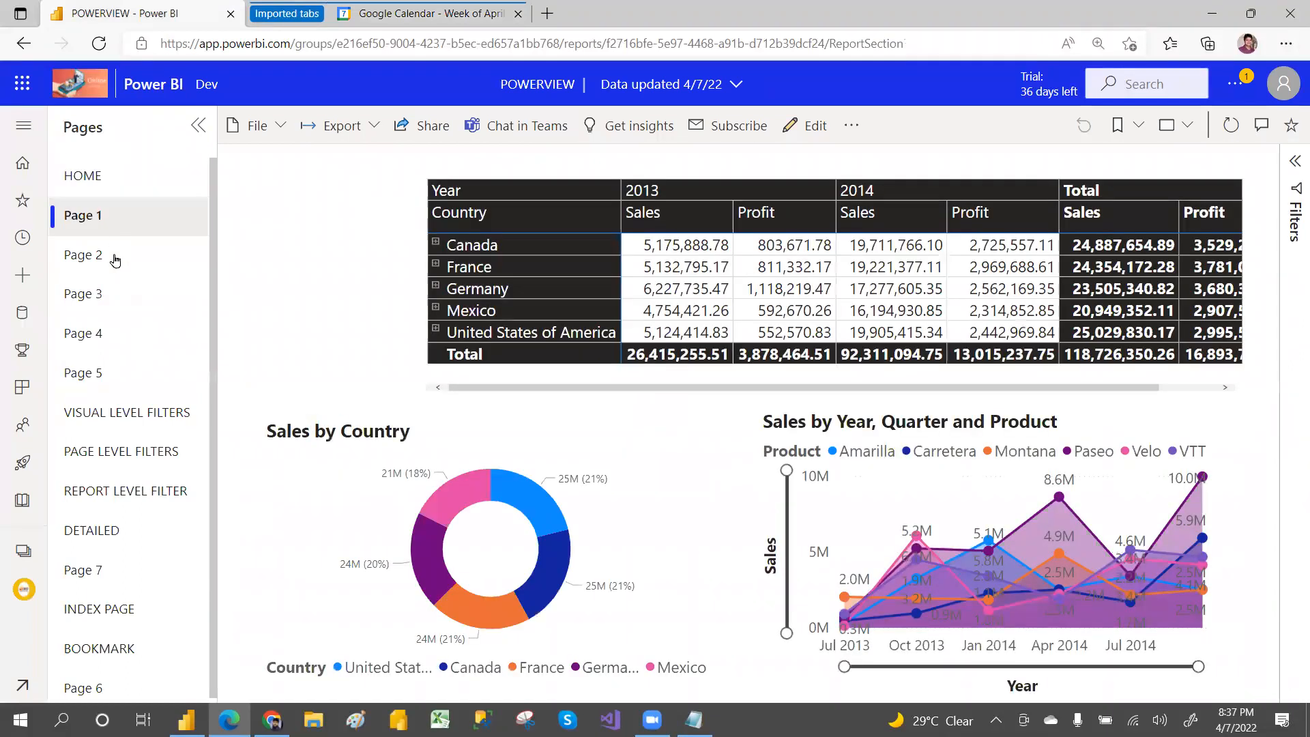
click(114, 263)
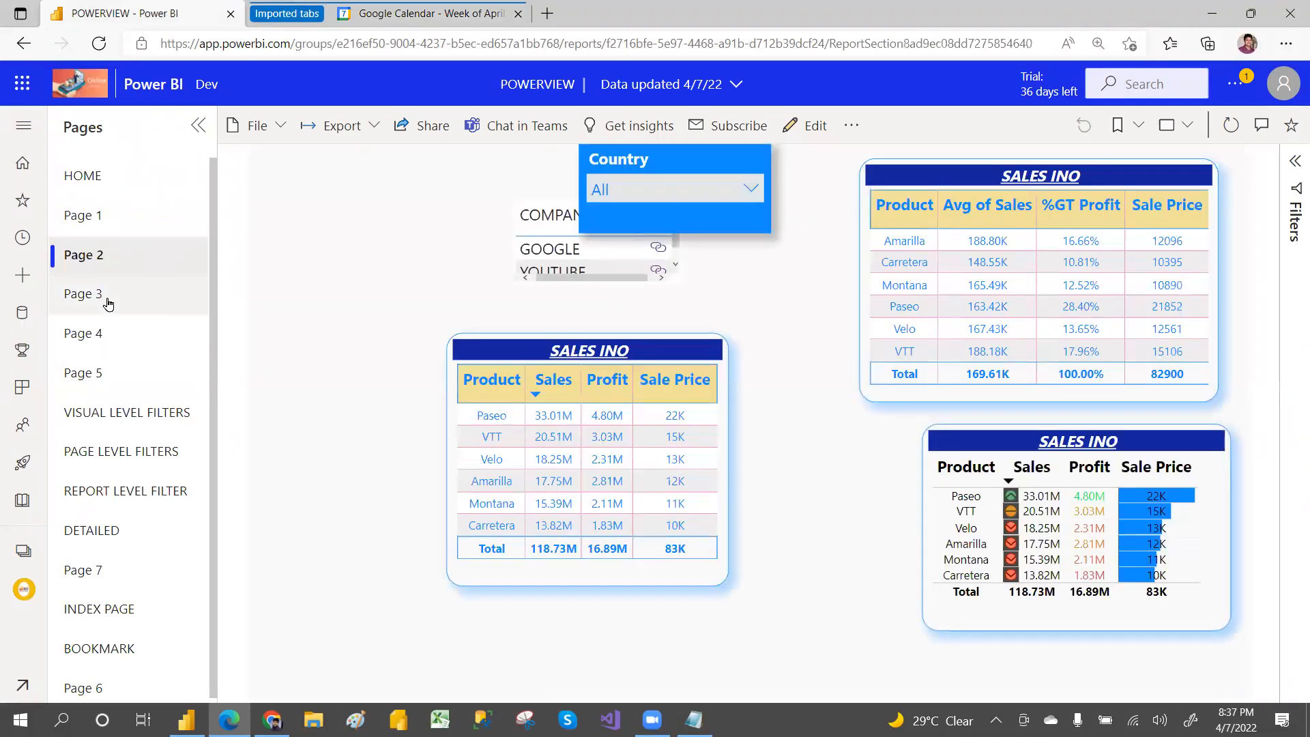
click(108, 295)
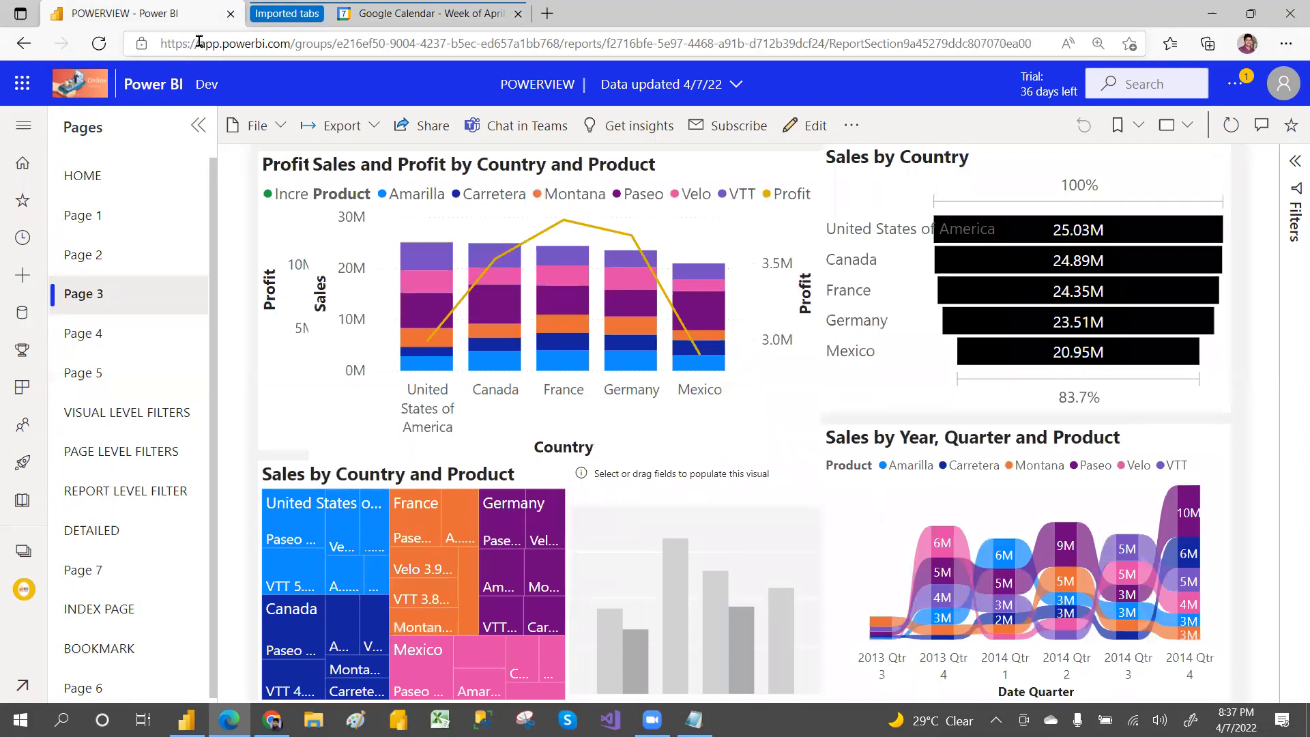
drag(198, 42, 291, 43)
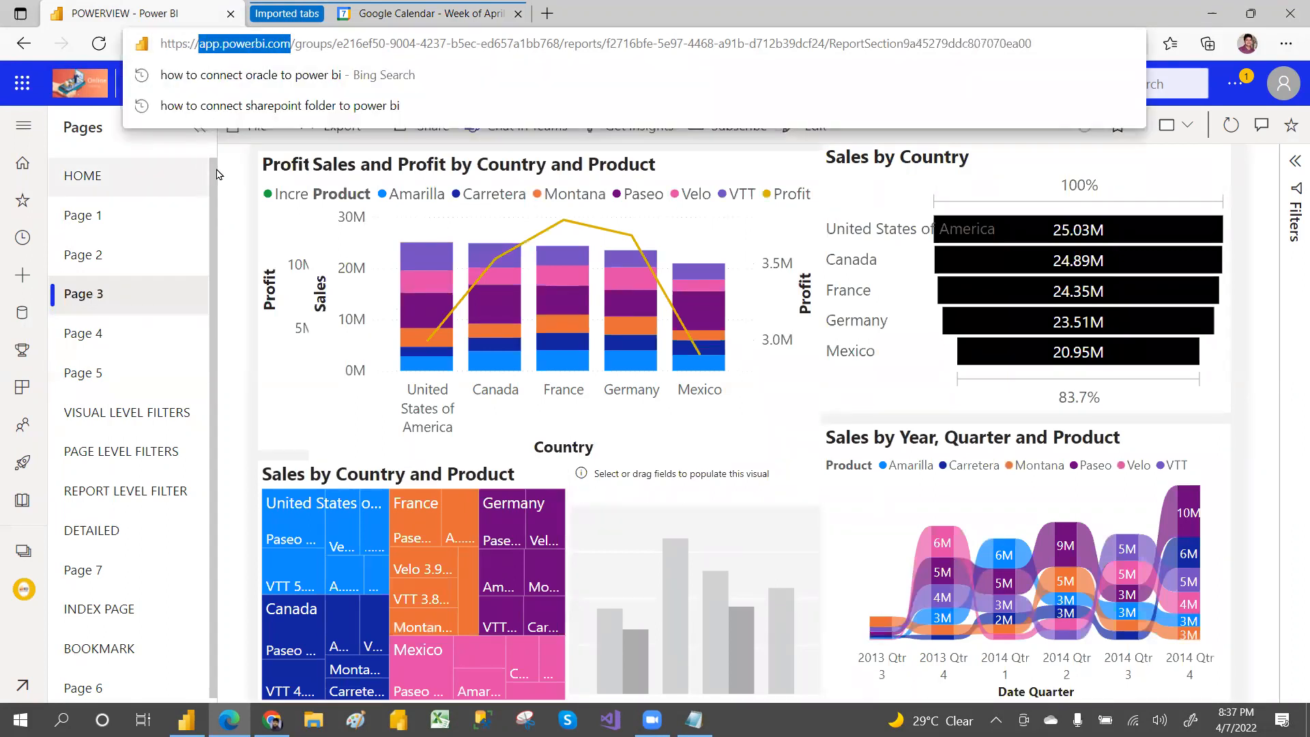
click(250, 193)
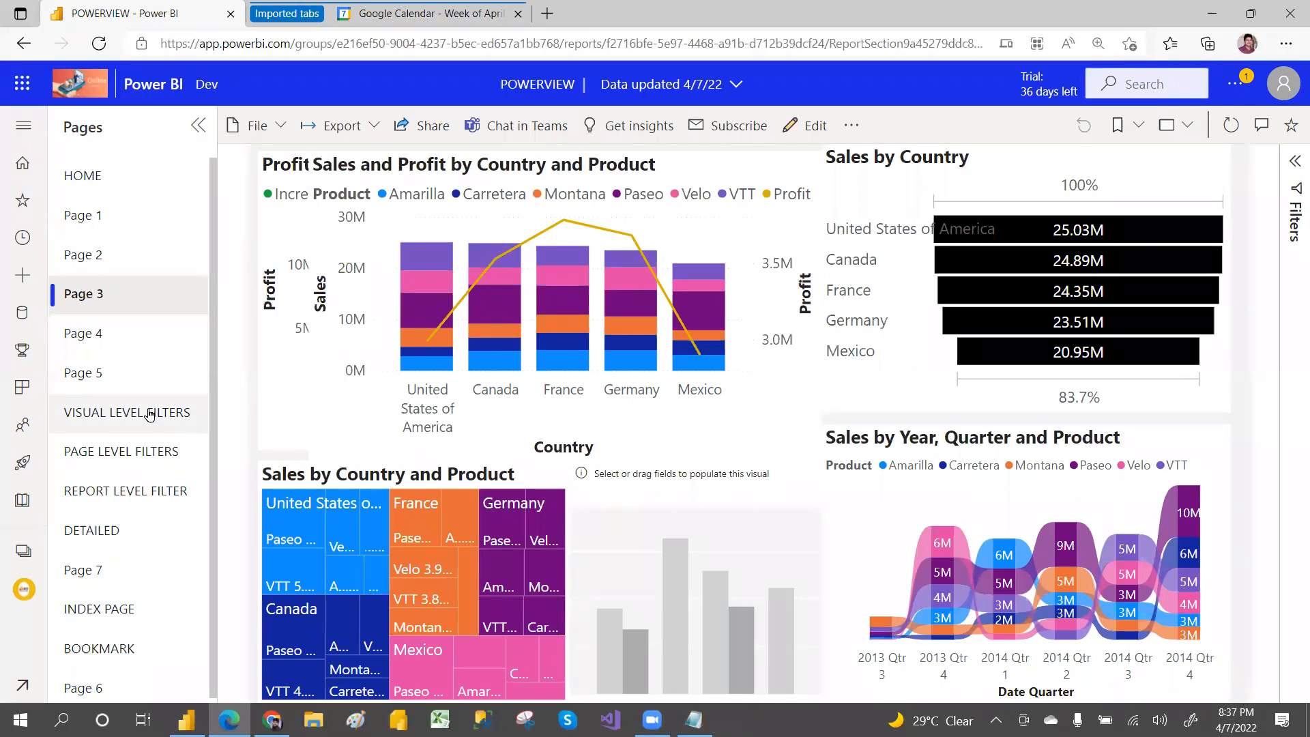
Look through the report pages from Page 4 to BOOKMARK, return to HOME and show the list of workspaces
click(86, 332)
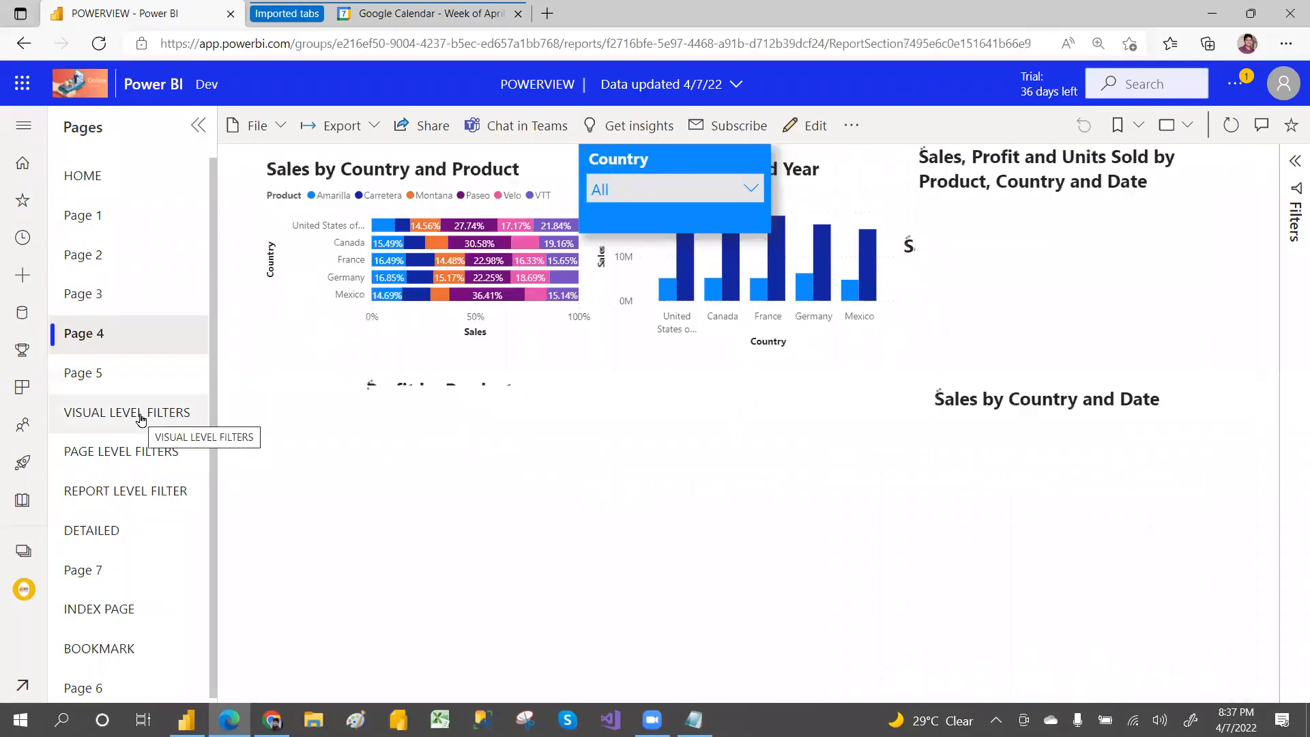
click(141, 417)
click(140, 450)
click(151, 491)
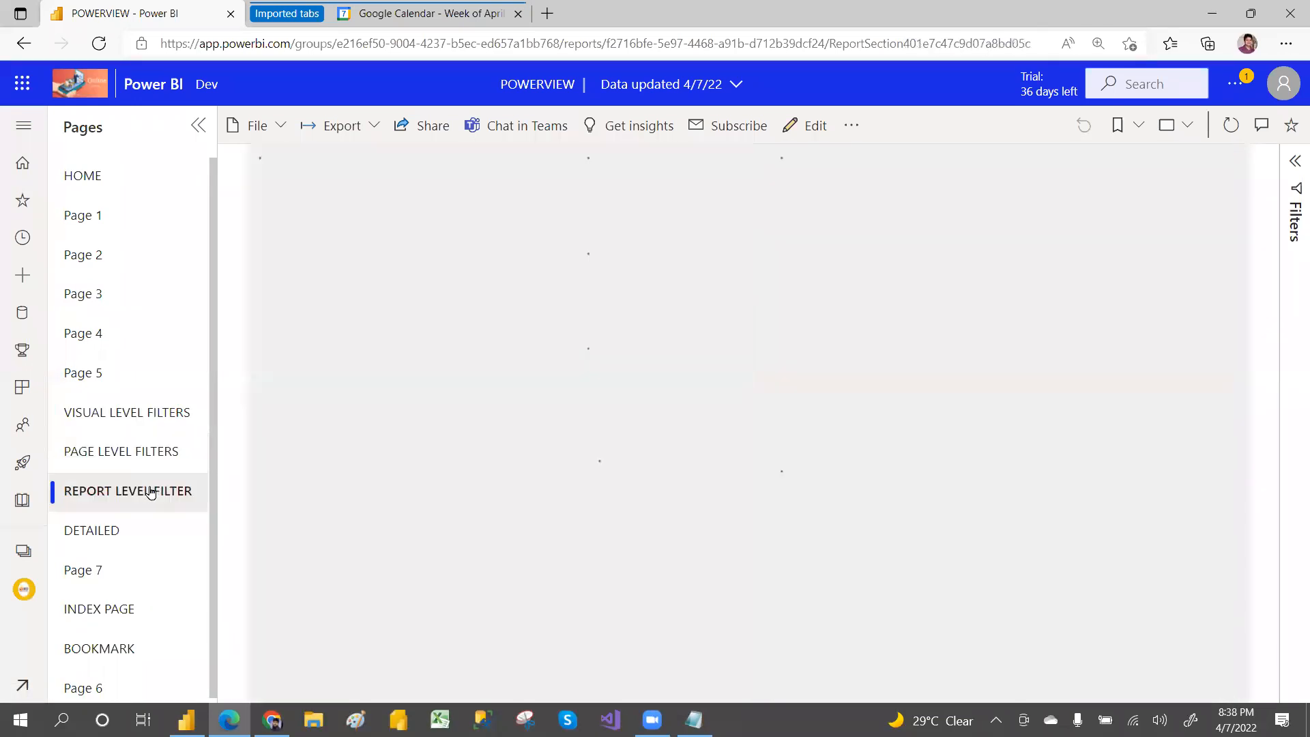
click(139, 530)
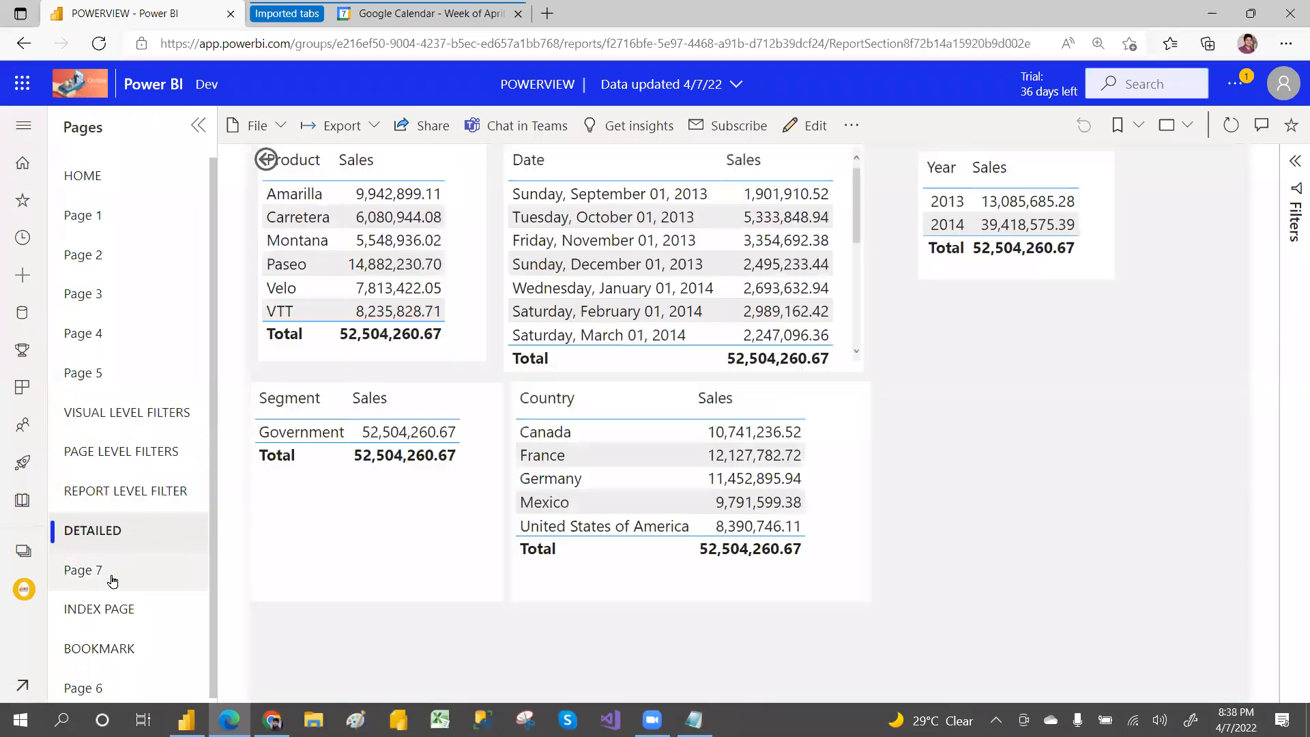
click(113, 579)
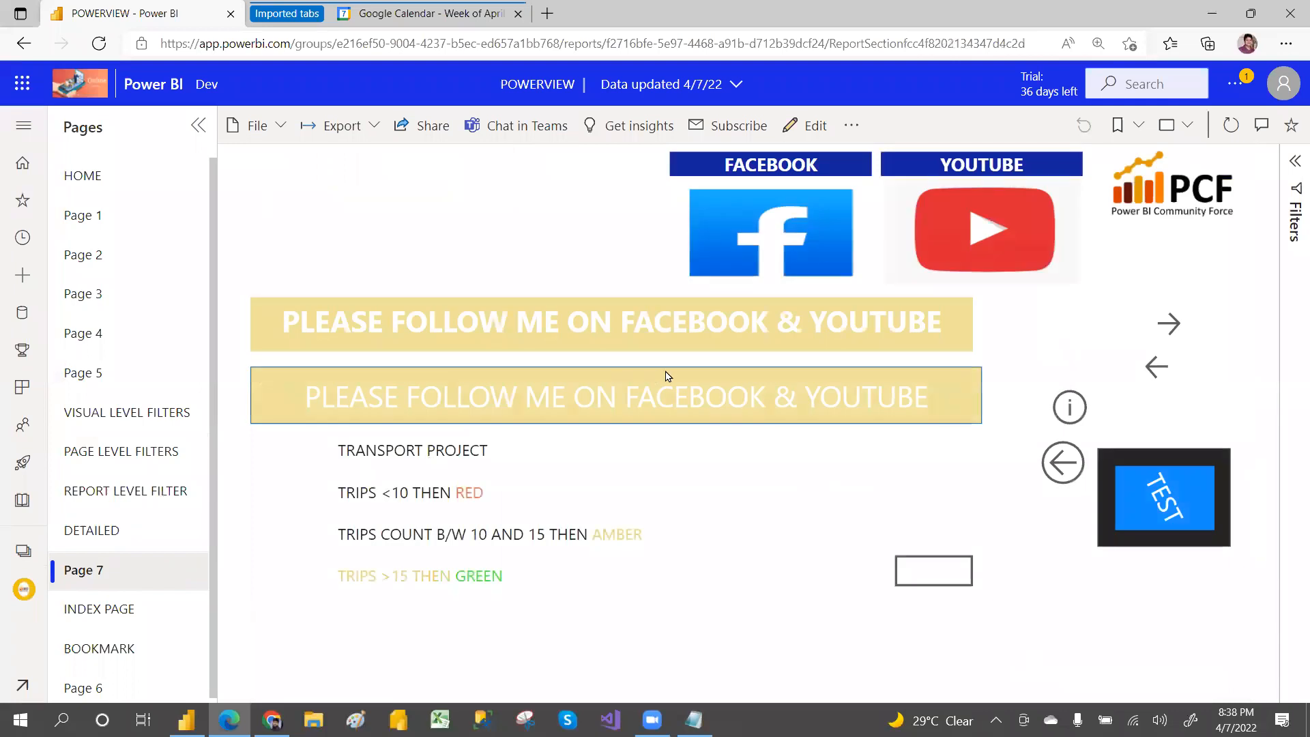
click(75, 612)
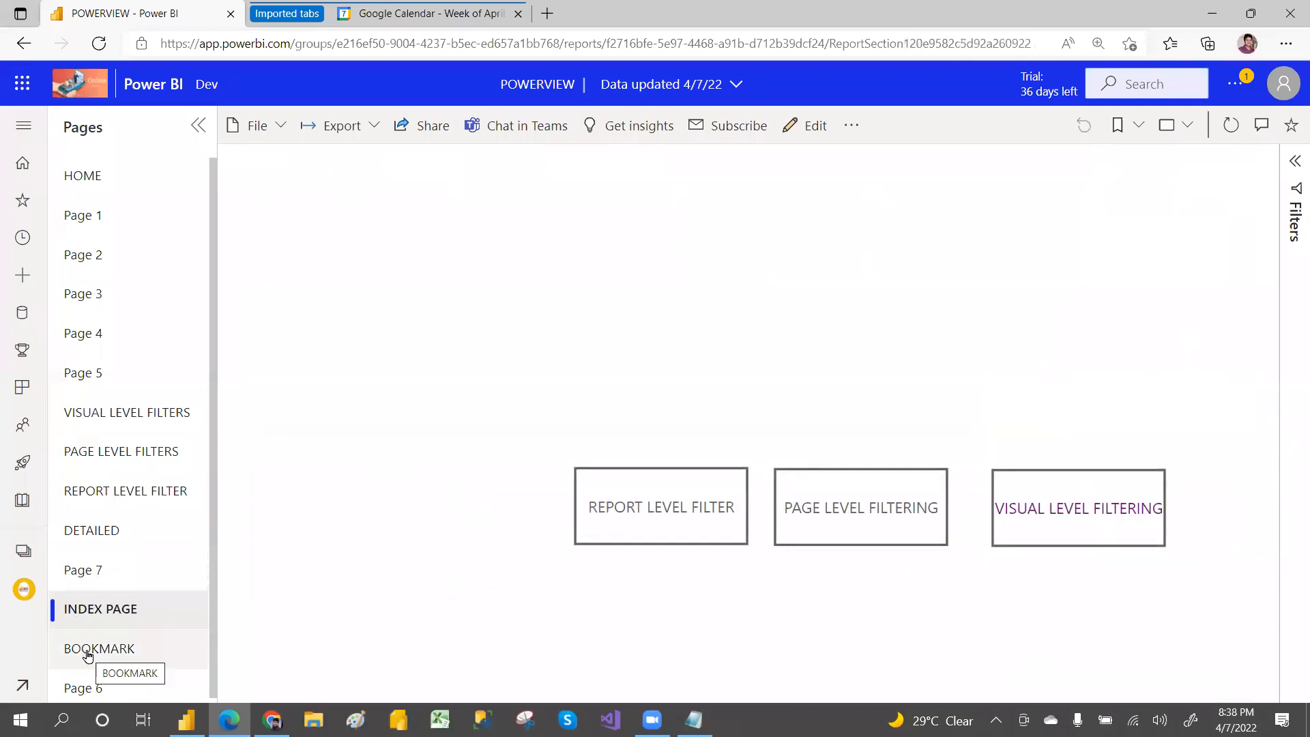
click(88, 651)
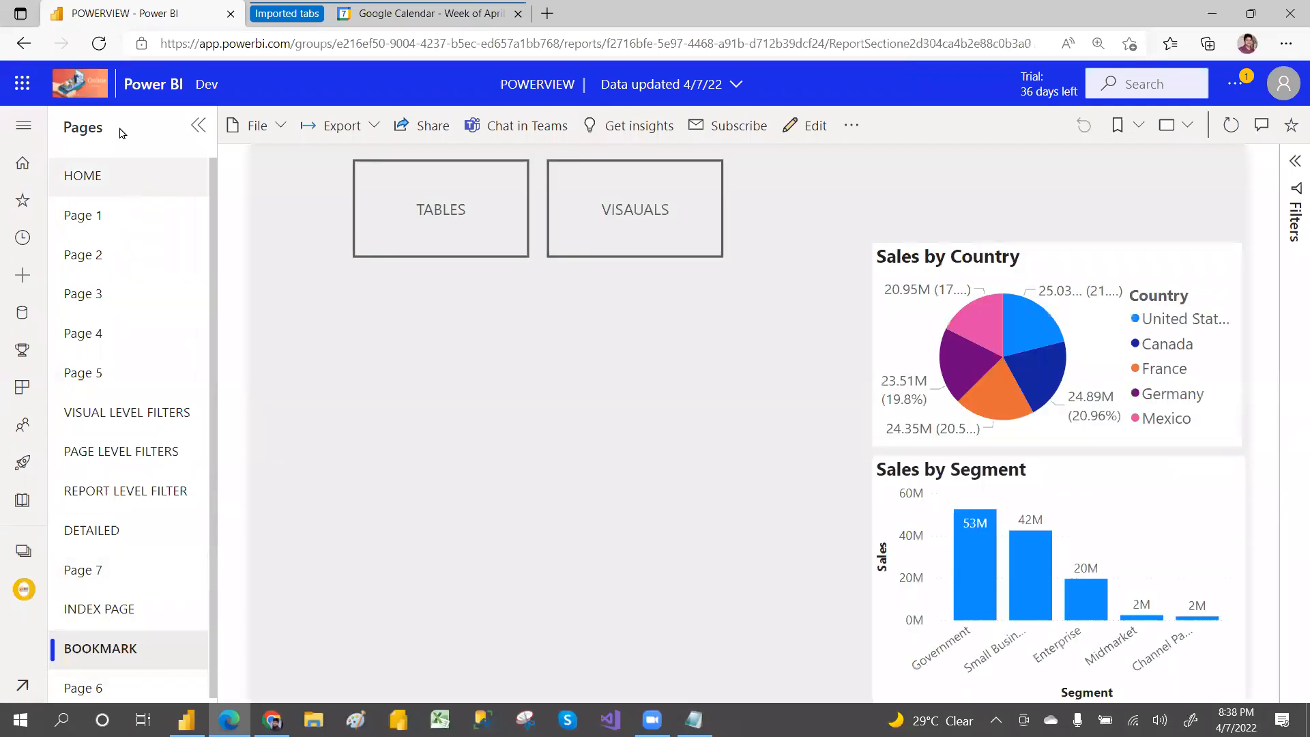
click(95, 183)
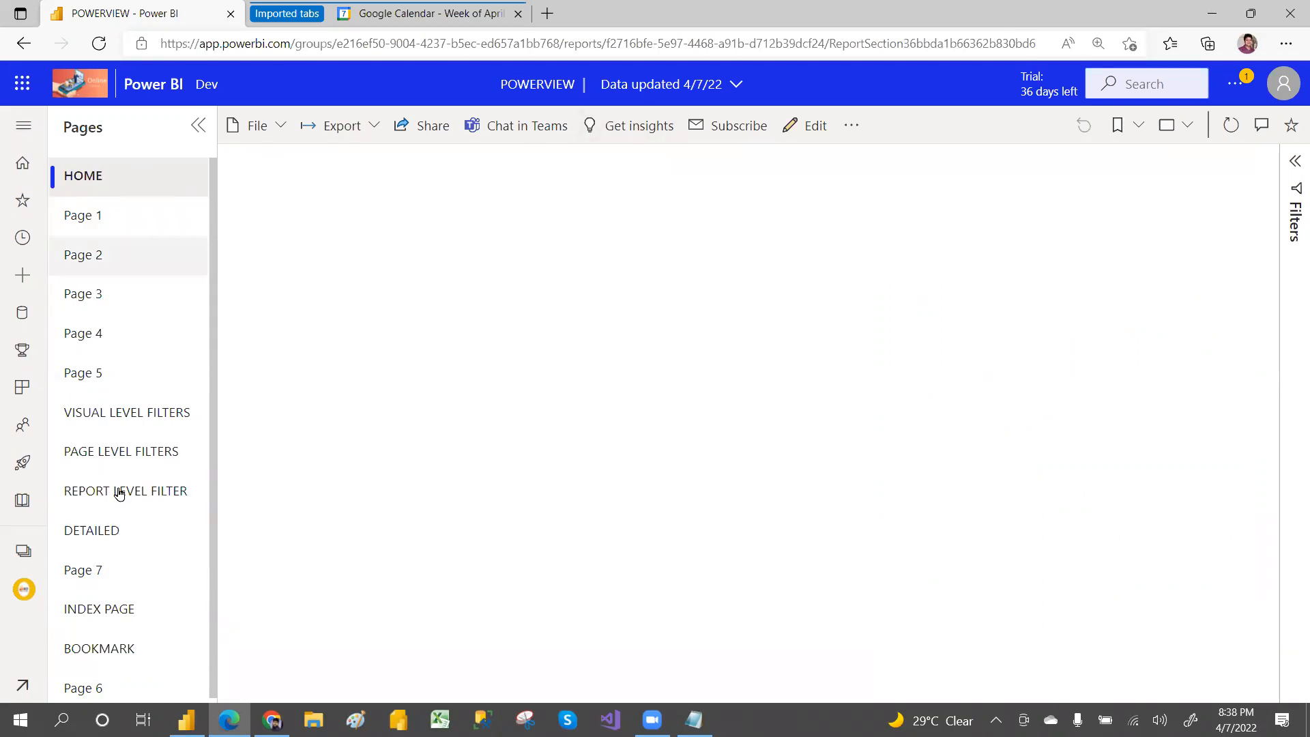
click(25, 554)
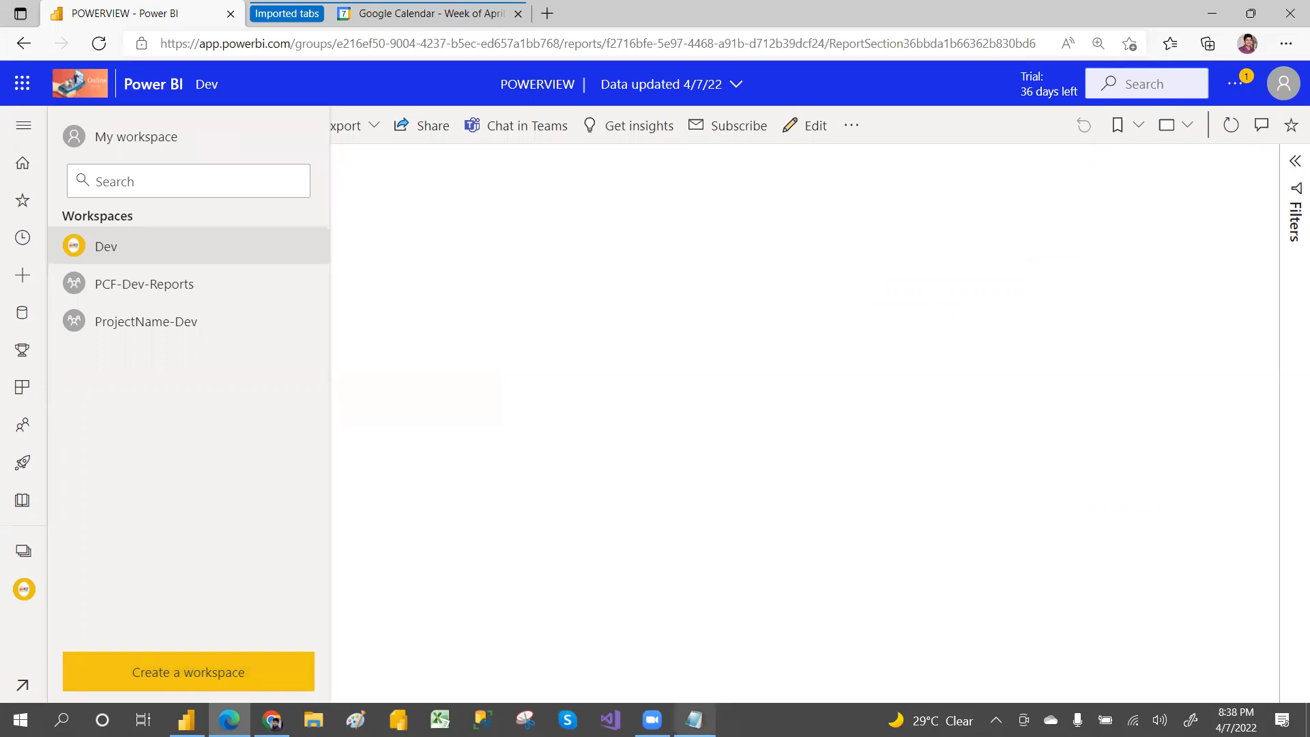
Switch to the Notepad class notes and review topics 3 to 5 on workspace versus app, exporting, and sharing reports
click(694, 720)
drag(112, 544, 507, 539)
click(507, 539)
drag(126, 591, 555, 589)
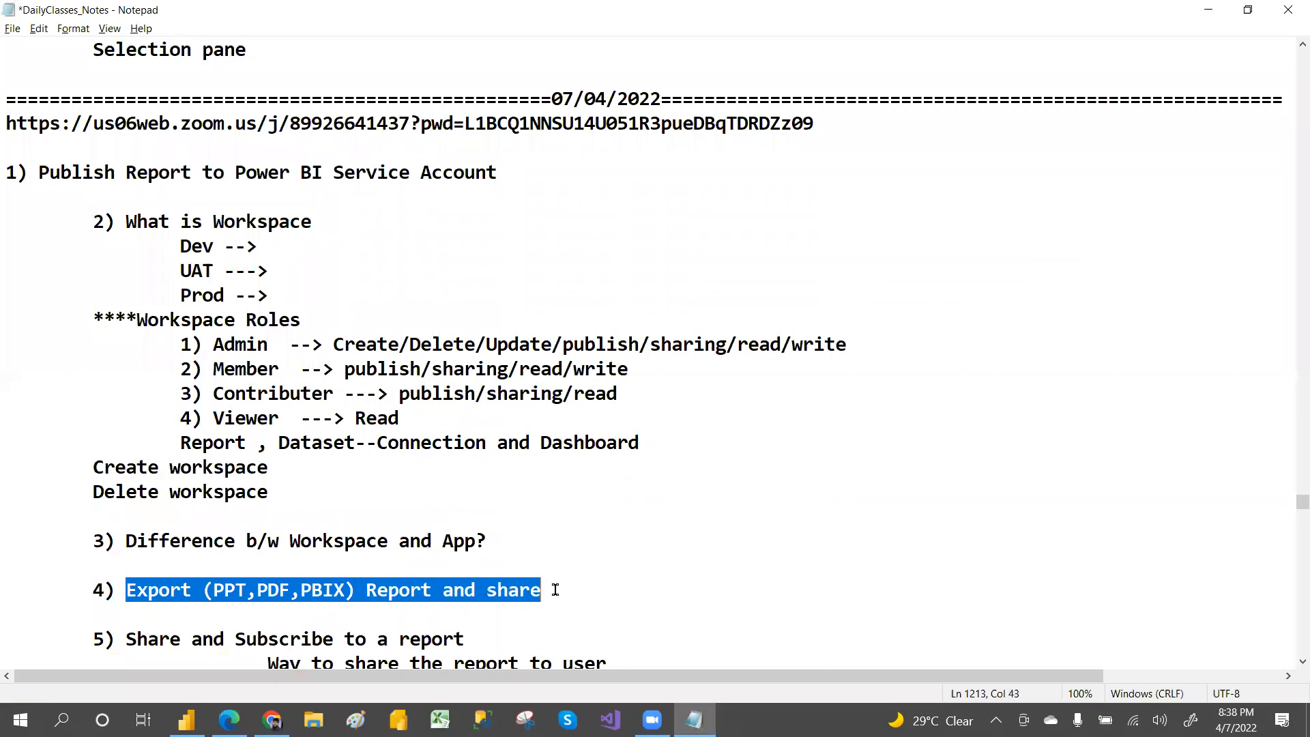
click(555, 589)
drag(129, 641, 530, 623)
click(530, 623)
key(Down)
key(Down)
key(Down)
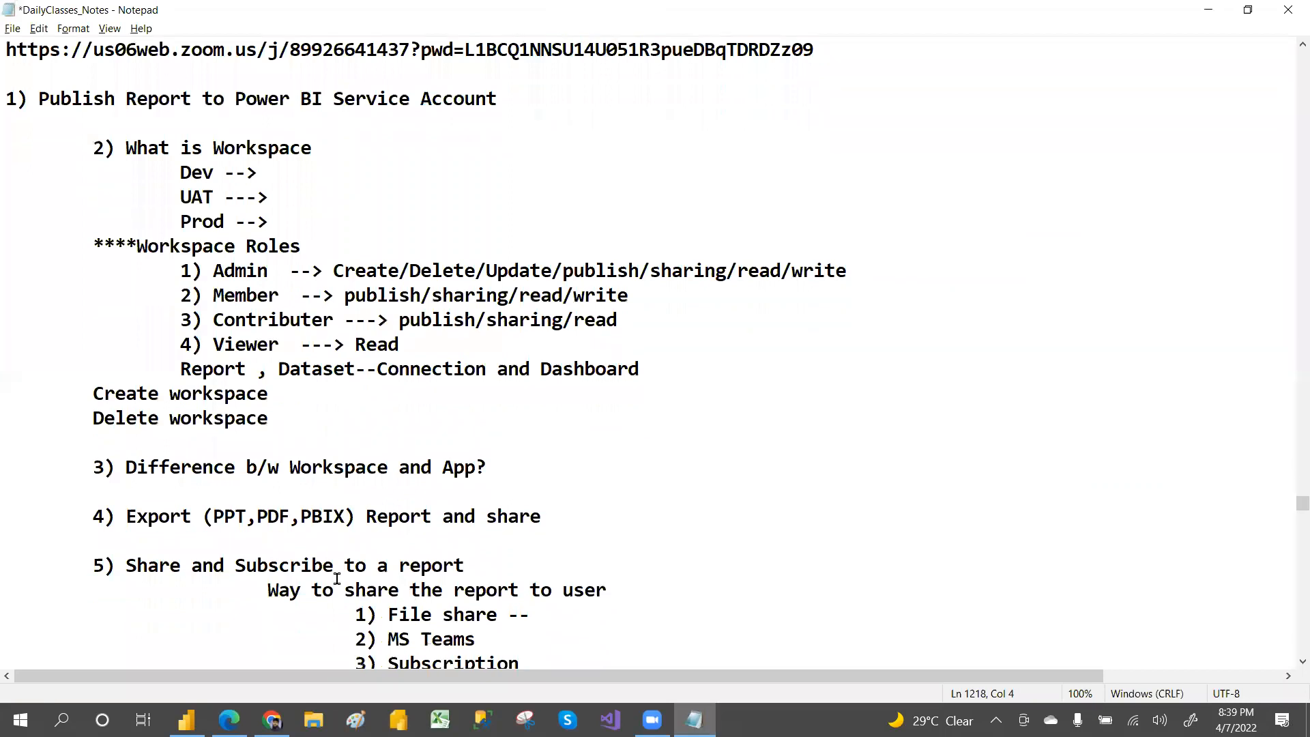
key(Down)
key(Down)
key(Down)
key(Down)
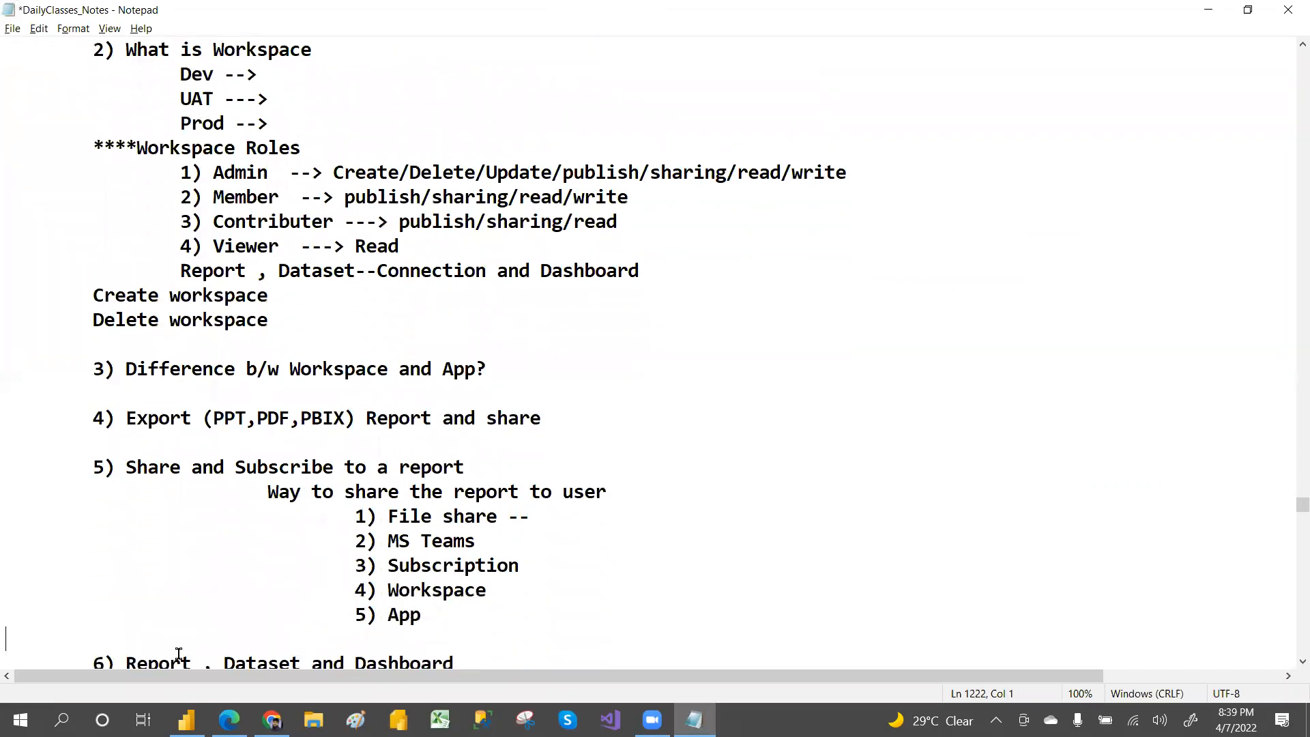
Read on through the class notes, reviewing topic 6 on report, dataset and dashboard
key(Down)
key(Down)
key(Down)
drag(125, 582, 471, 590)
key(Down)
key(Down)
key(Down)
key(Down)
key(Down)
key(Down)
key(Down)
key(Down)
key(Down)
key(Down)
key(Down)
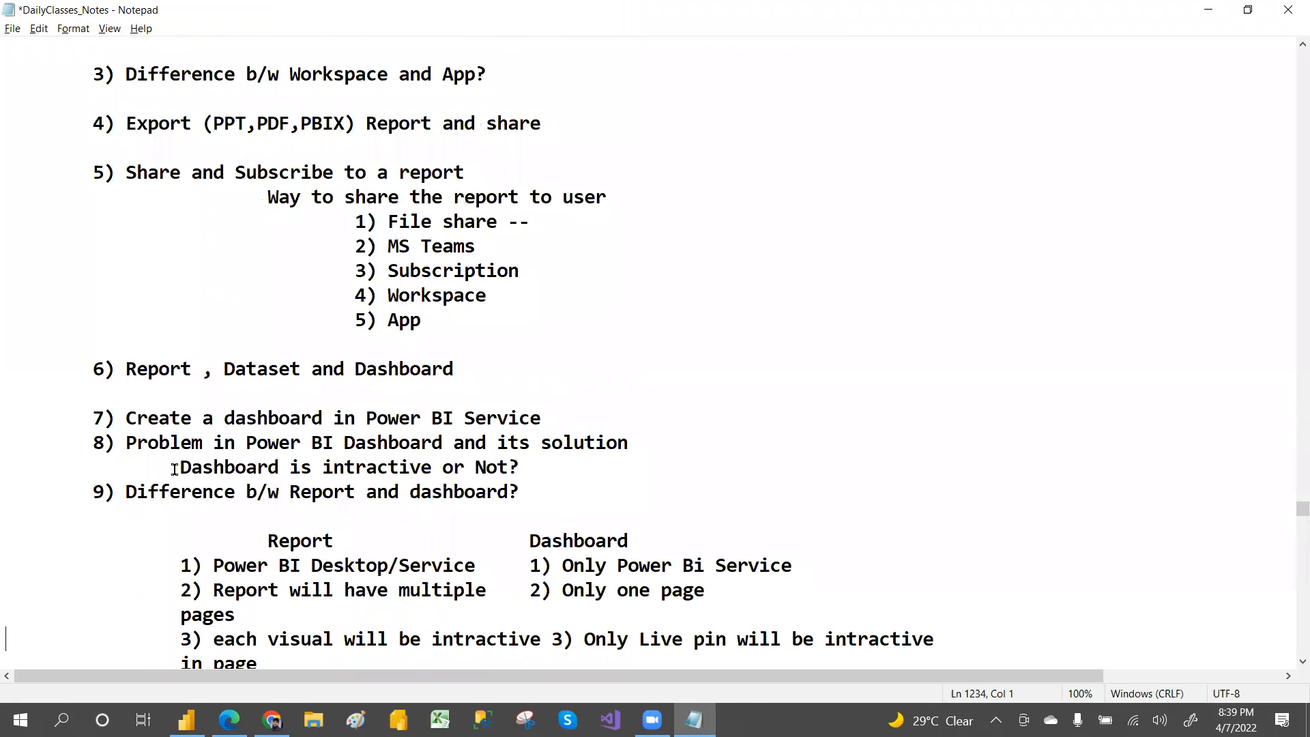
Review the notes on dashboards, report differences, gateways and refresh types, and return to the Power BI service in Edge
drag(126, 418, 631, 447)
key(Down)
key(Down)
key(Down)
key(Down)
key(Down)
key(Down)
key(Down)
key(Down)
key(Down)
key(Down)
key(Down)
key(Down)
key(Down)
key(Down)
key(Down)
key(Down)
key(Down)
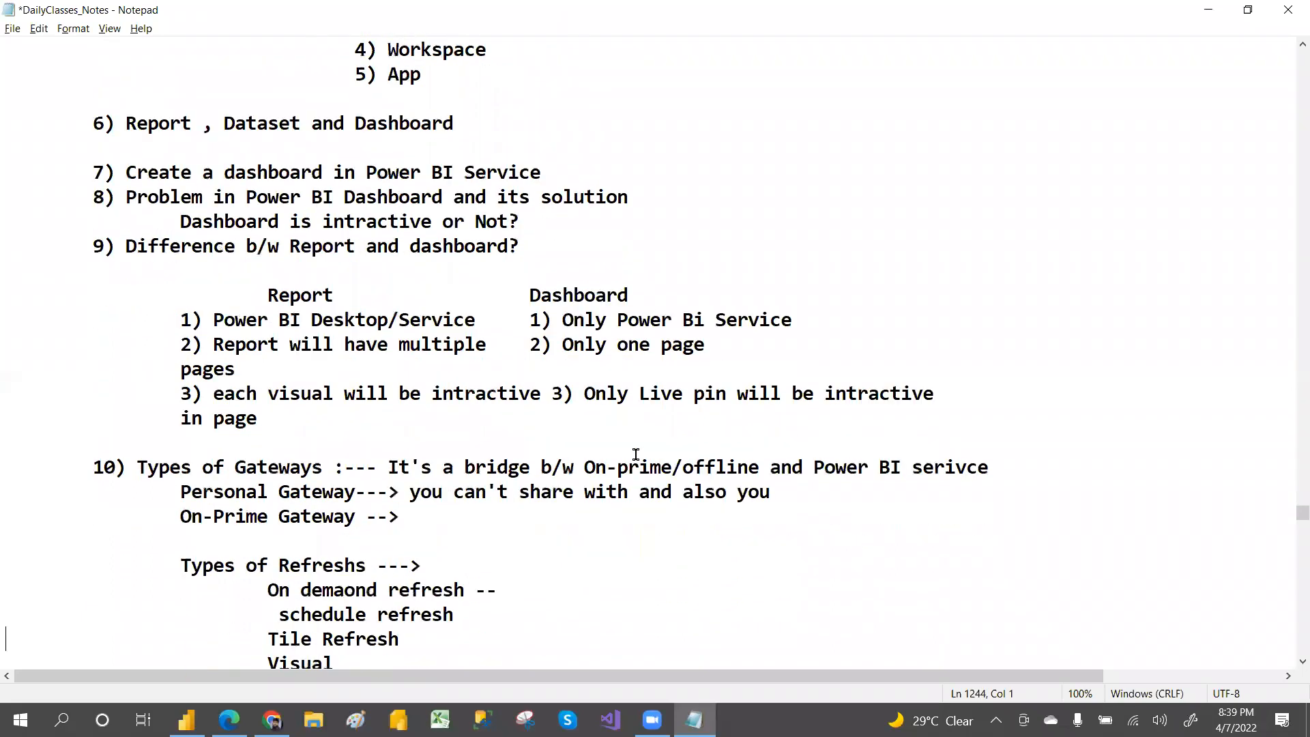
key(alt+Tab)
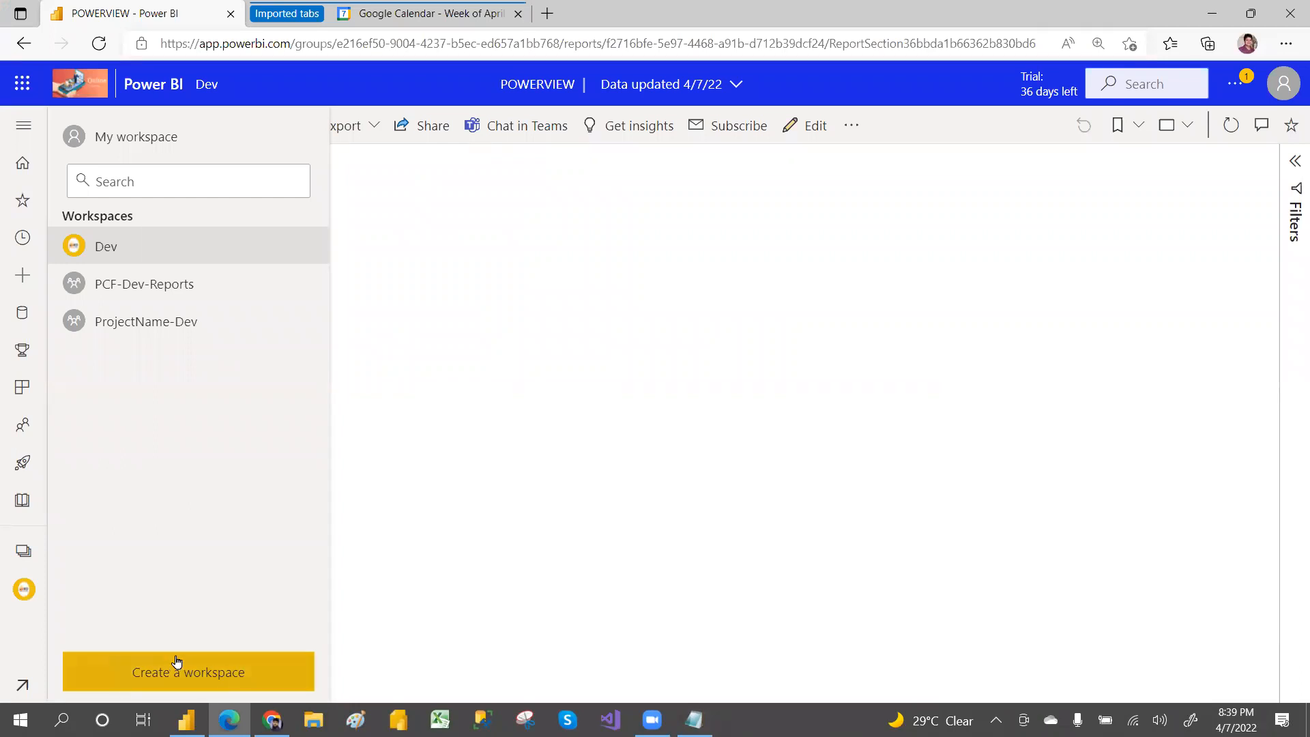
Start creating a workspace named TEST and upload PCF_Logo from the PracticeFiles folder as its image
click(181, 674)
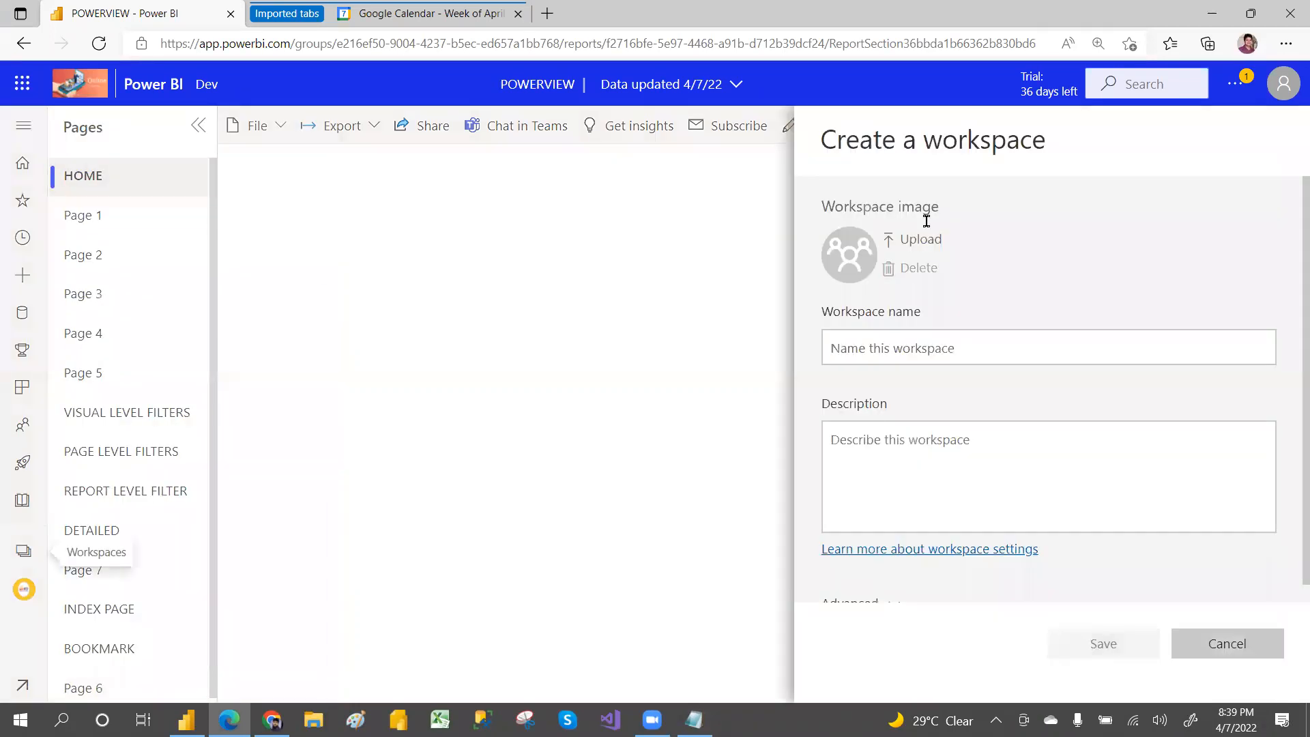
click(910, 349)
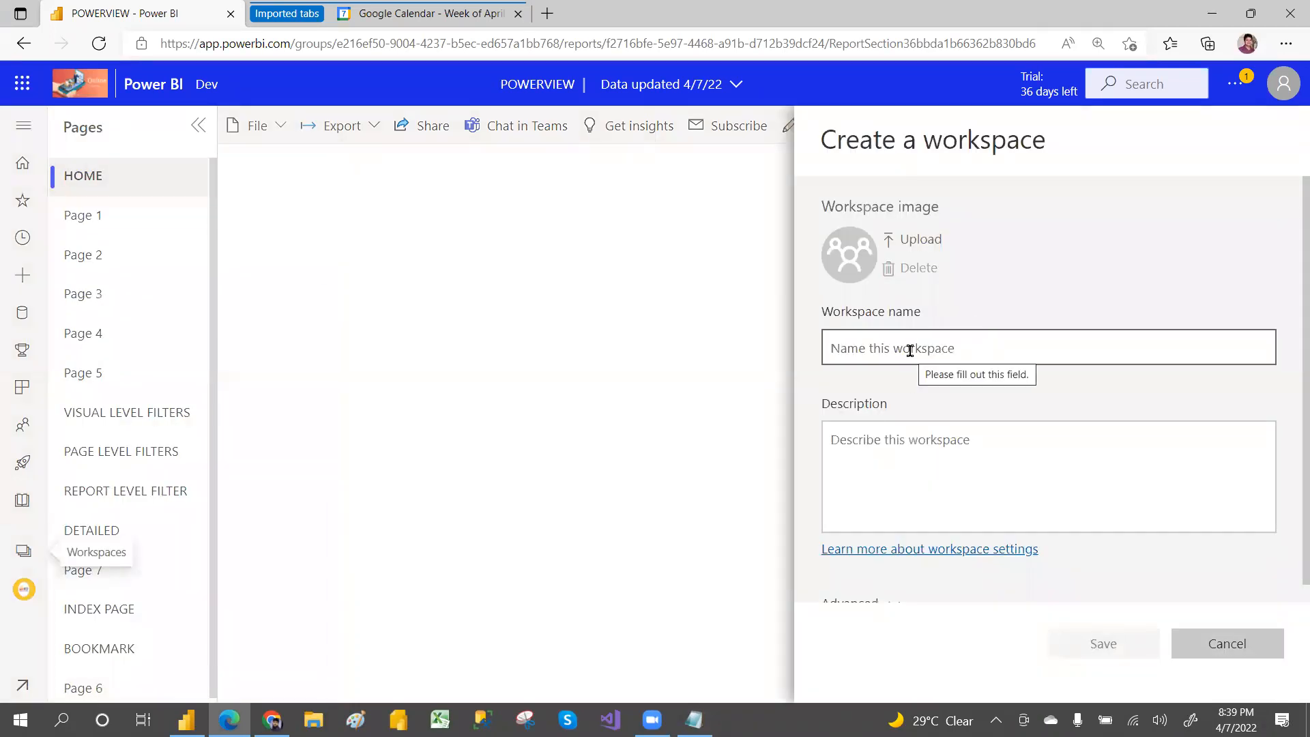
text(TEST)
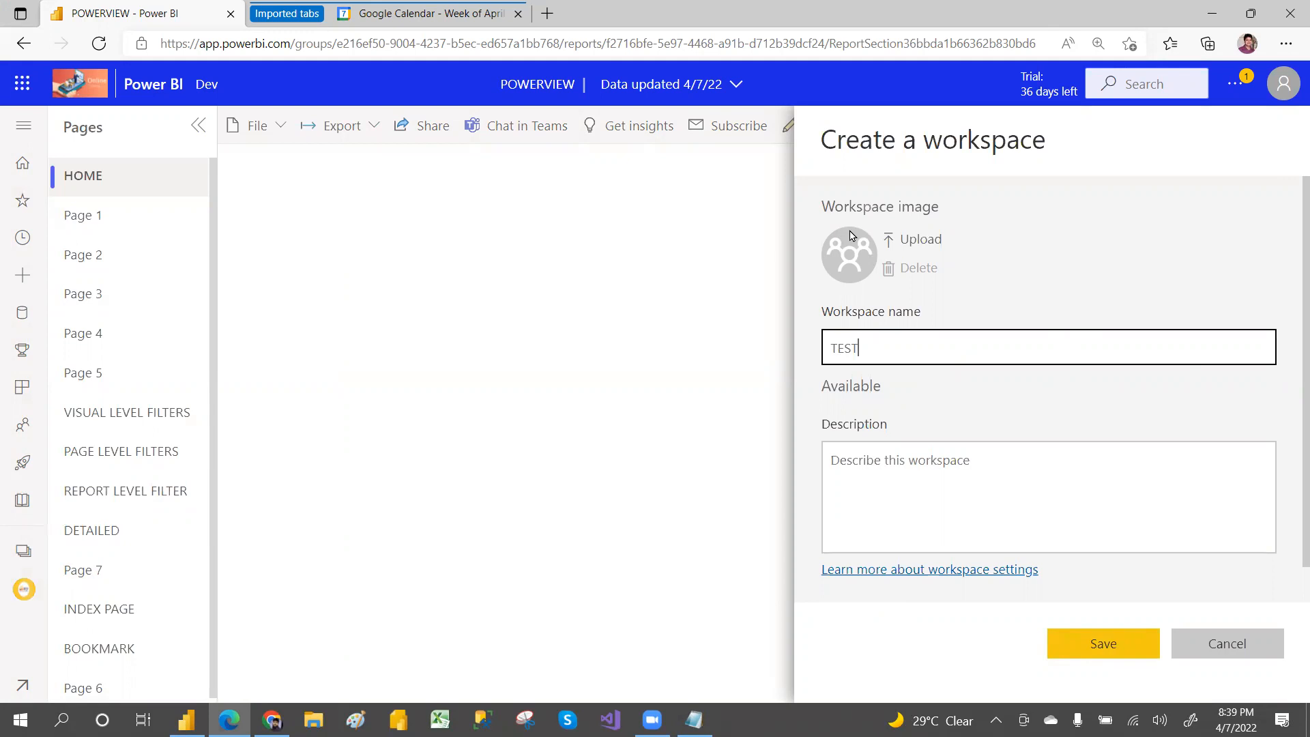
click(935, 242)
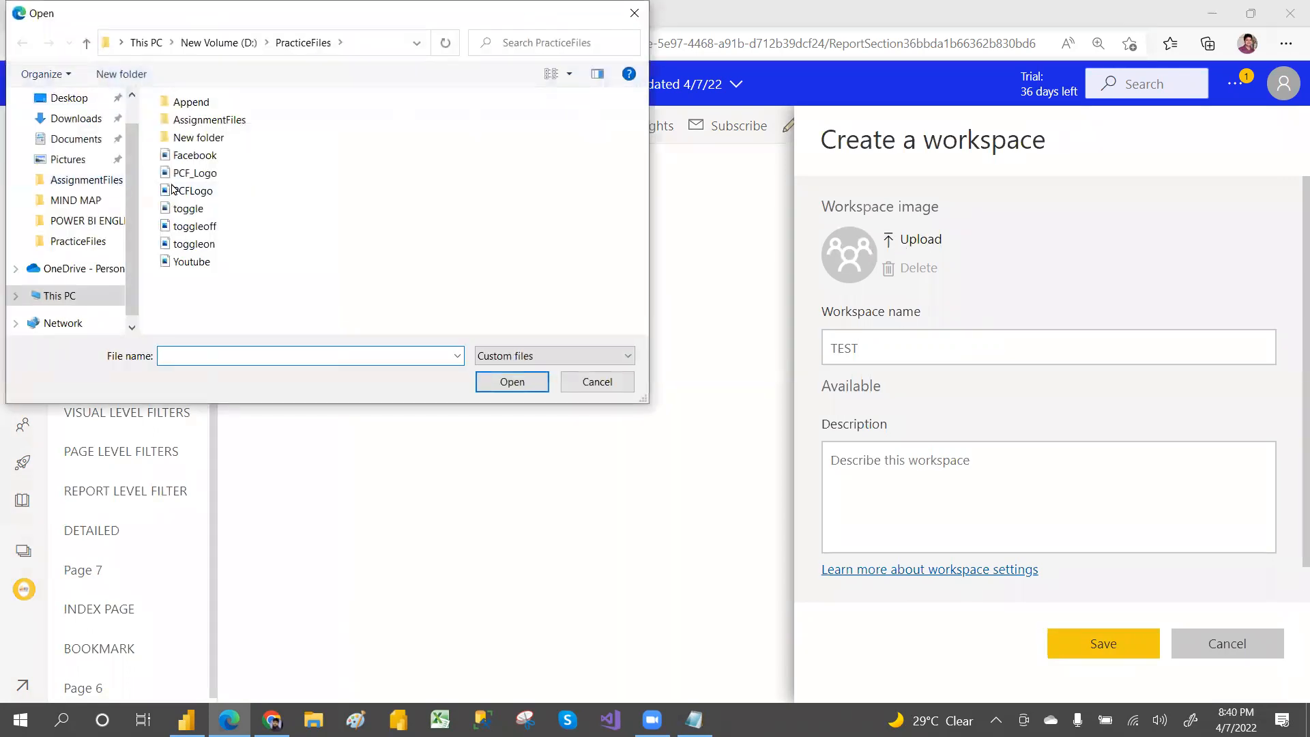
click(206, 175)
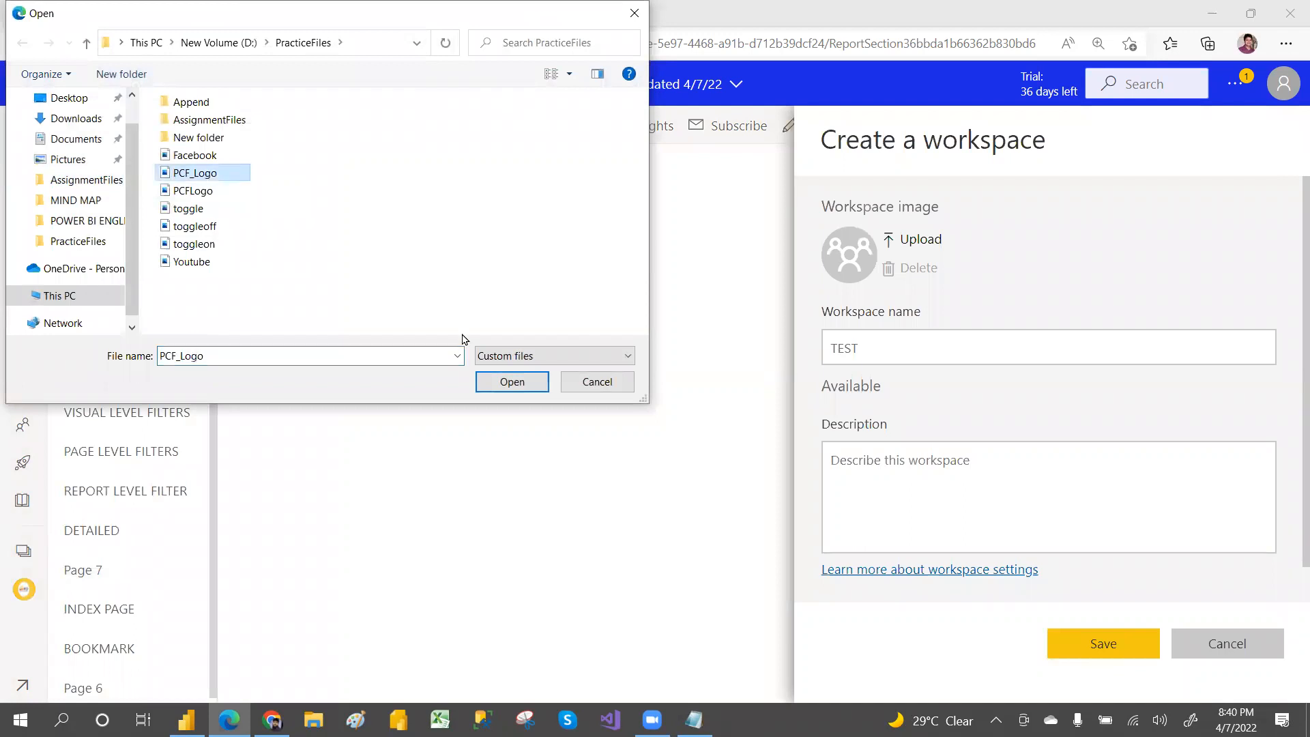
click(518, 384)
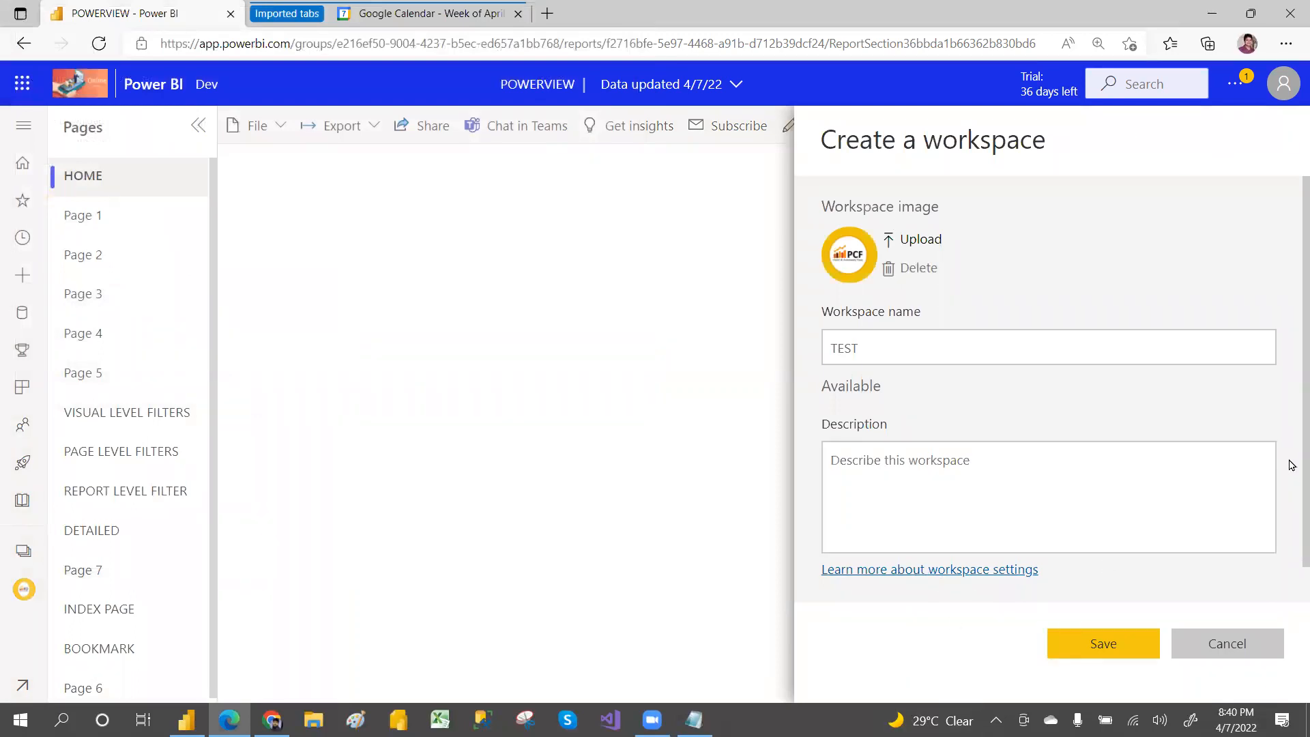
Set the new workspace's contact list to Specific users and groups in its advanced options, leaving the description empty
scroll(1291, 459, down, 1)
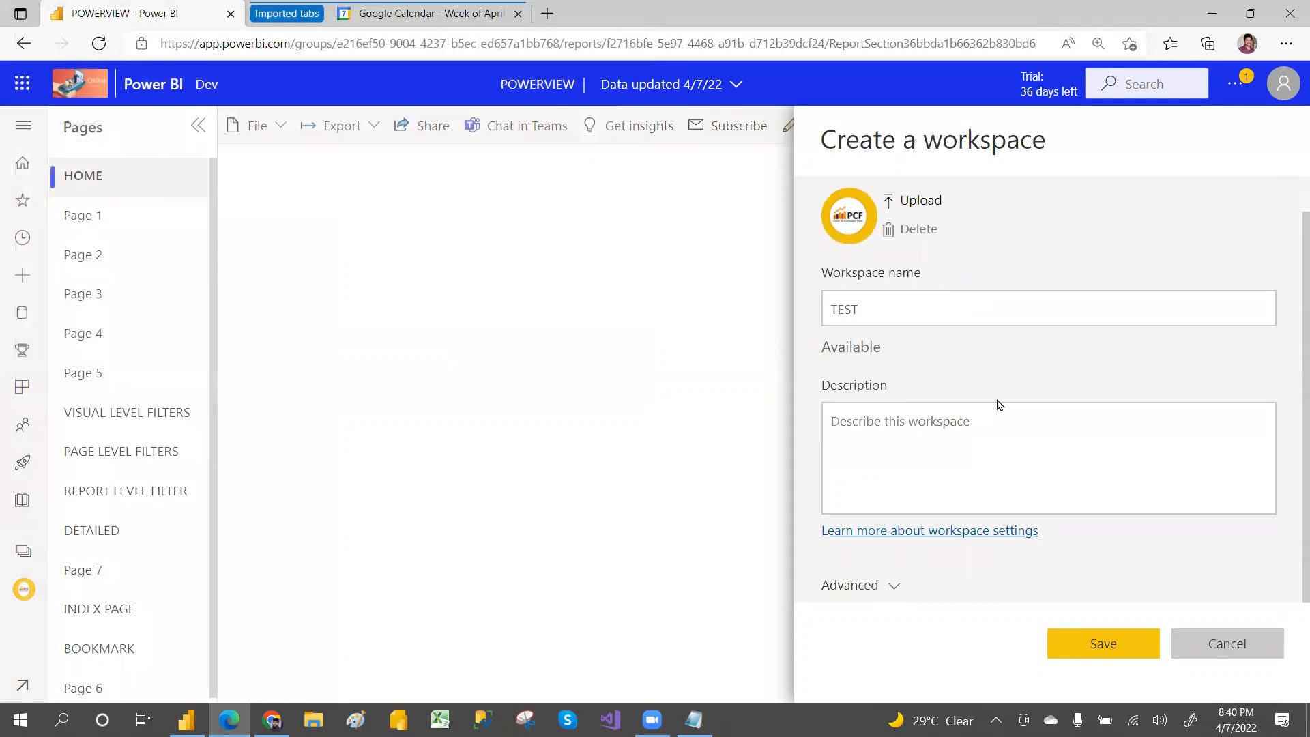
click(925, 448)
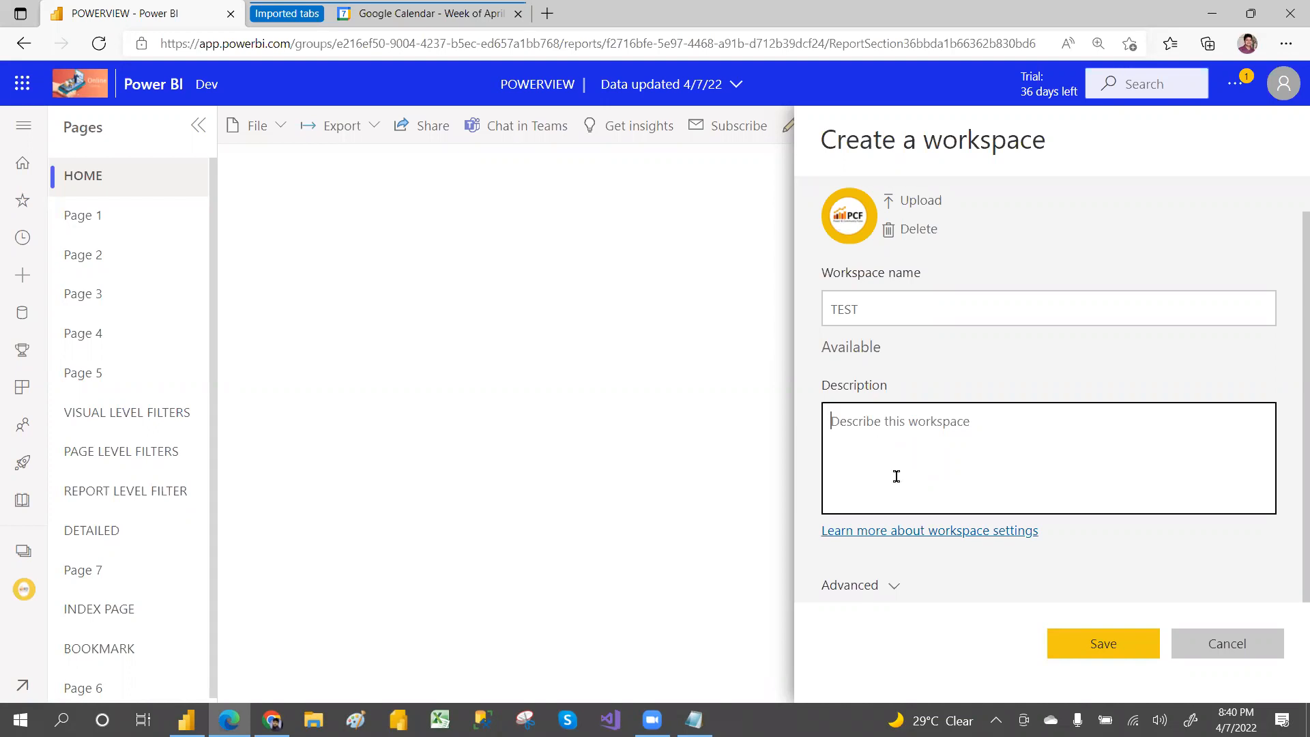
click(893, 585)
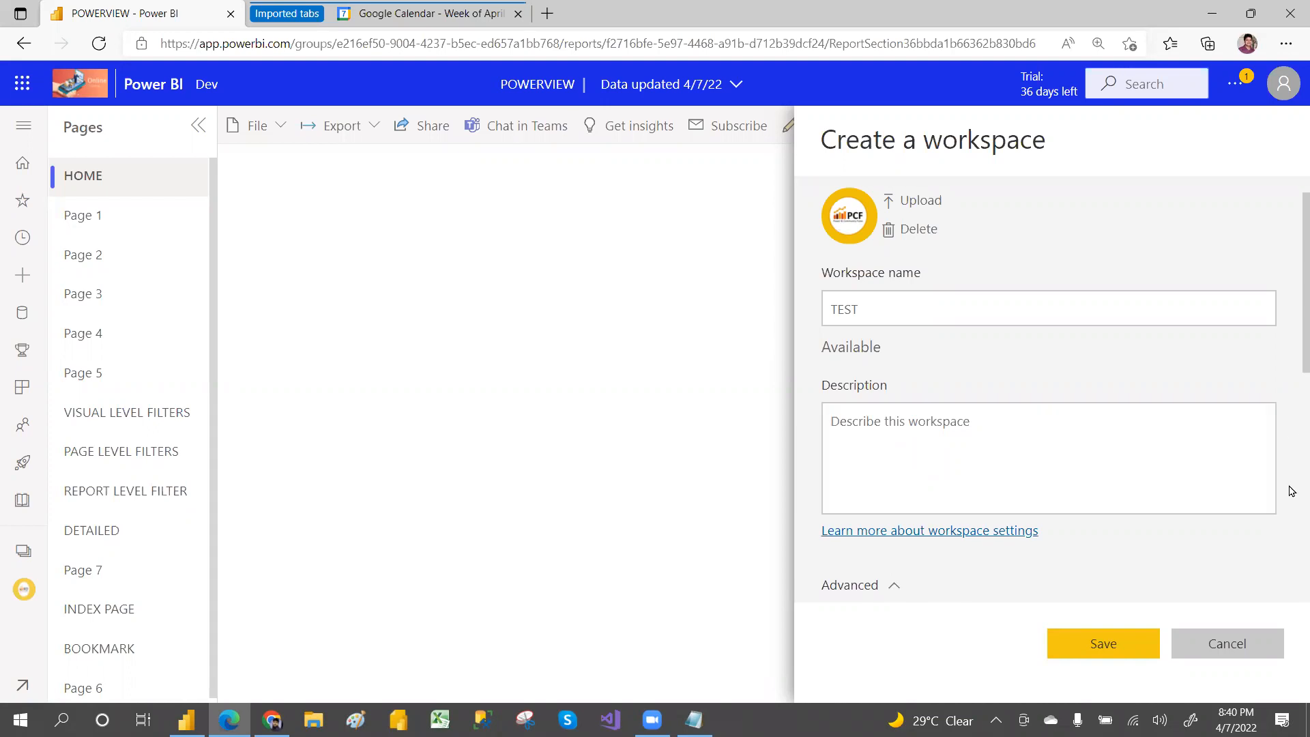
scroll(1289, 368, down, 3)
scroll(1291, 437, down, 1)
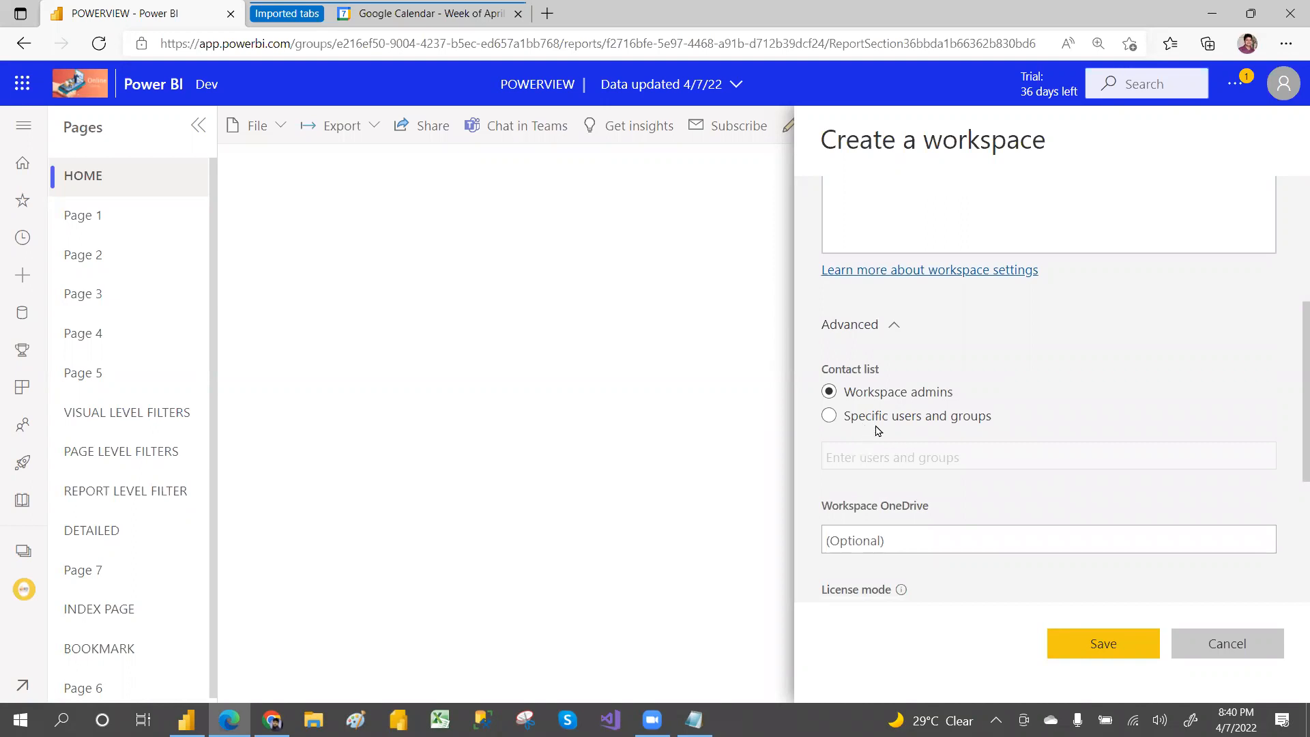
click(830, 418)
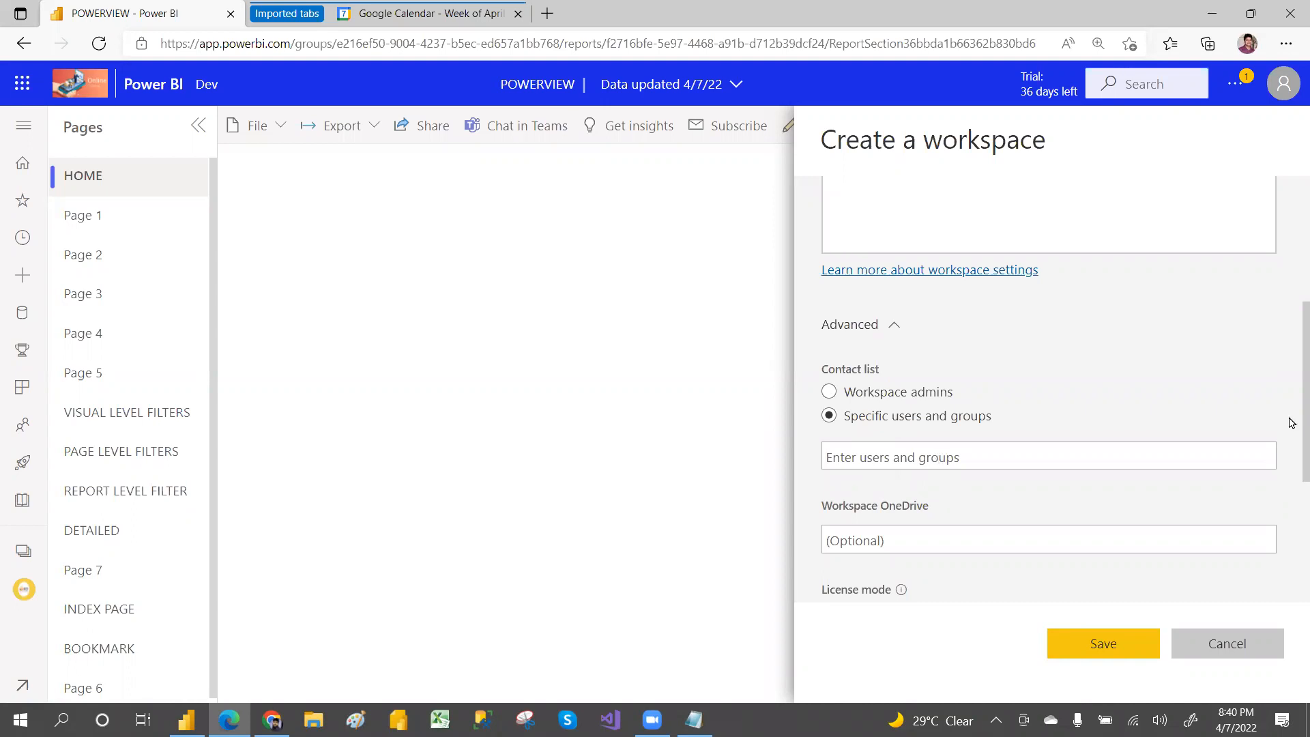
Try the Premium per user license mode and look at the default storage format options
scroll(1292, 488, down, 2)
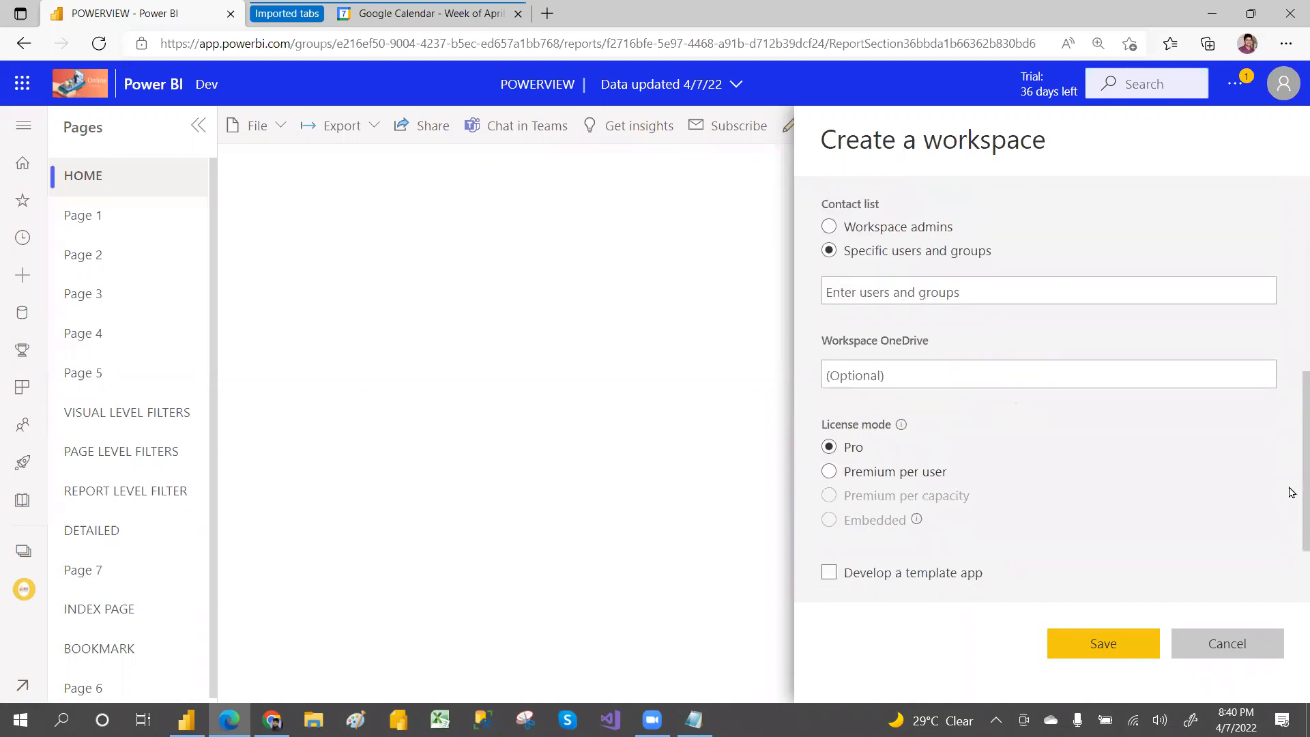
click(829, 474)
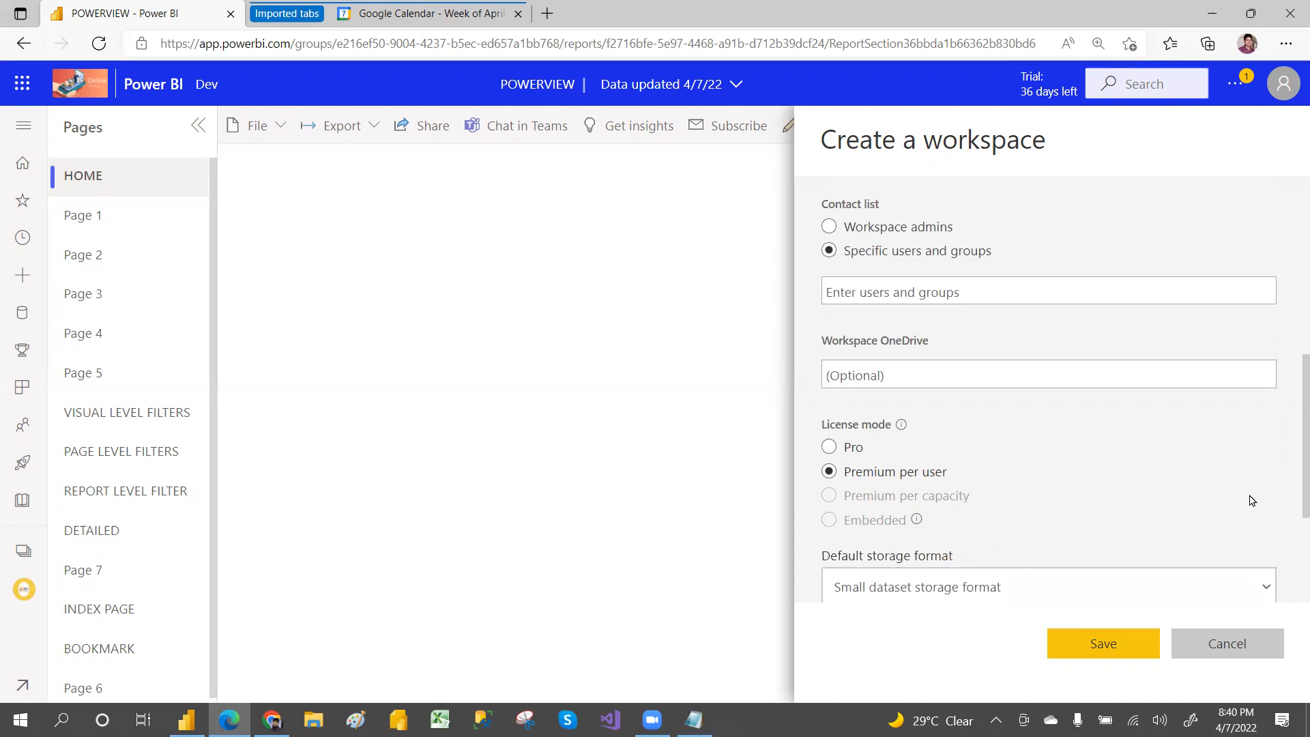
scroll(1289, 491, down, 2)
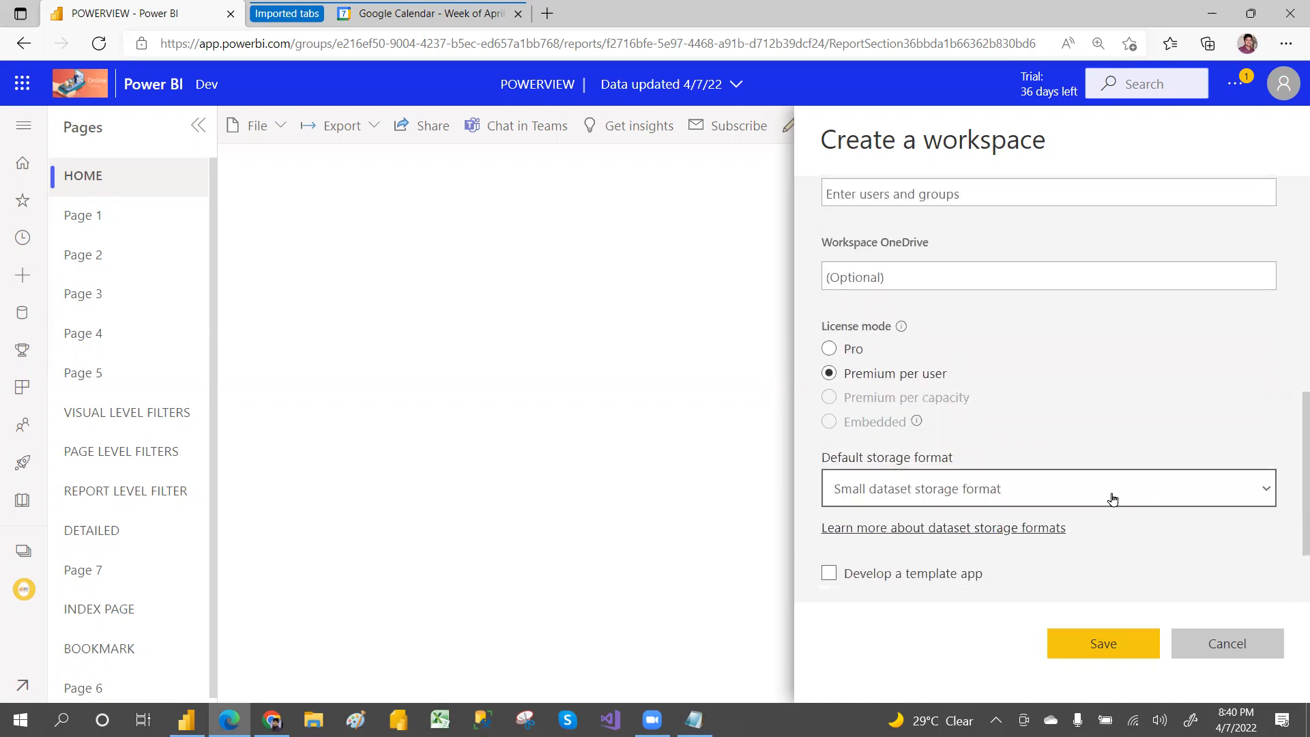
click(1081, 495)
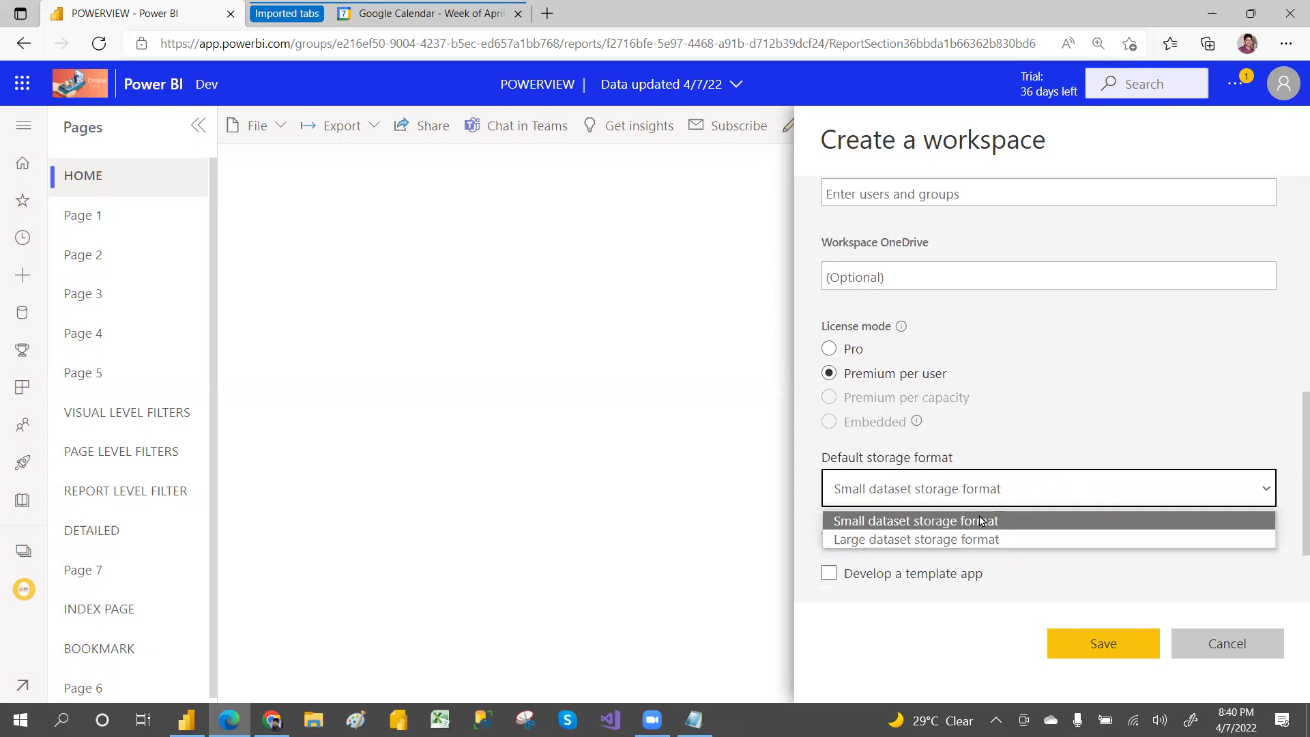
click(1088, 413)
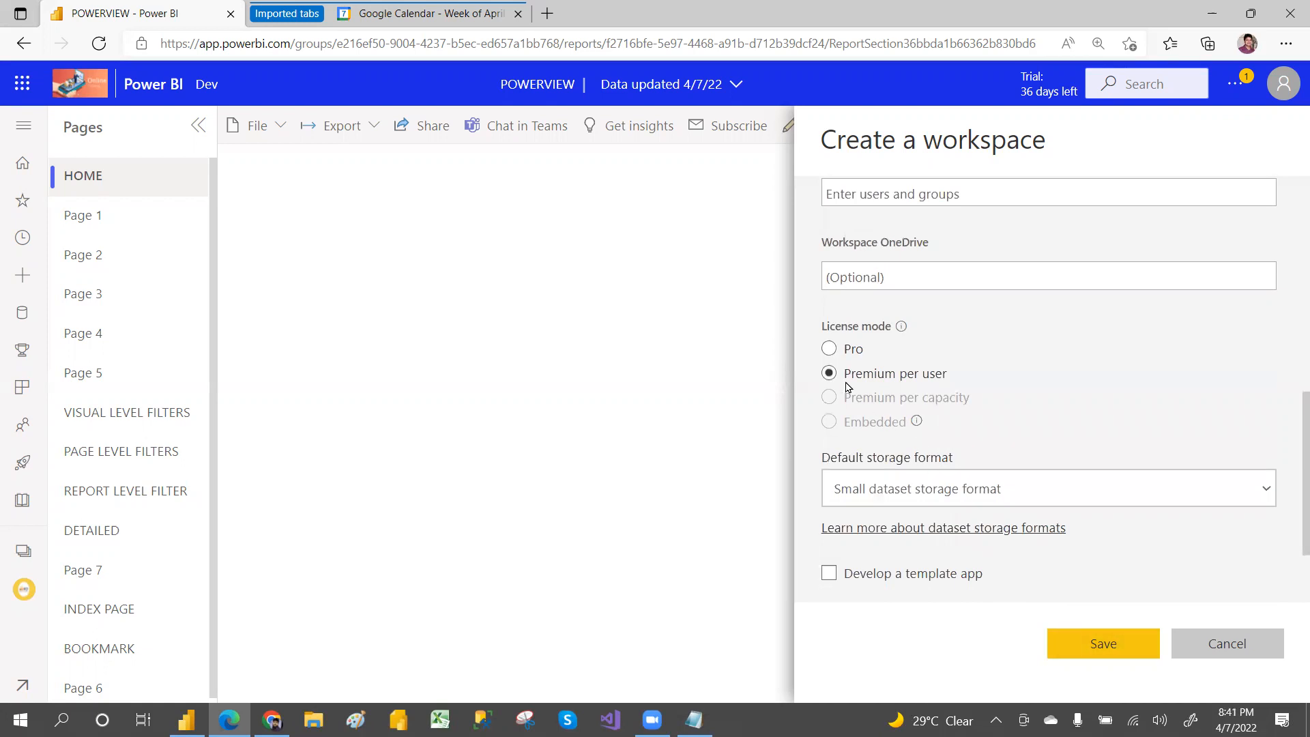
Set the license mode to Pro and save the new workspace
click(831, 352)
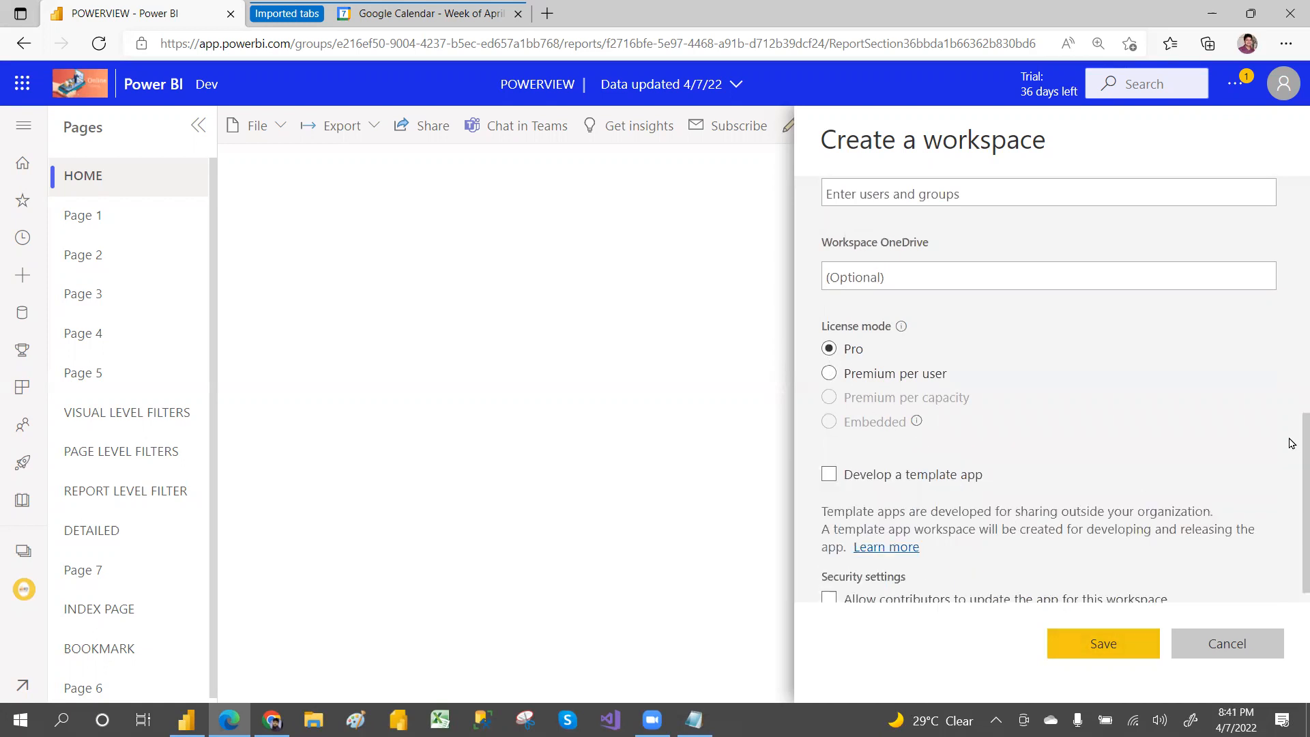
scroll(1291, 443, down, 1)
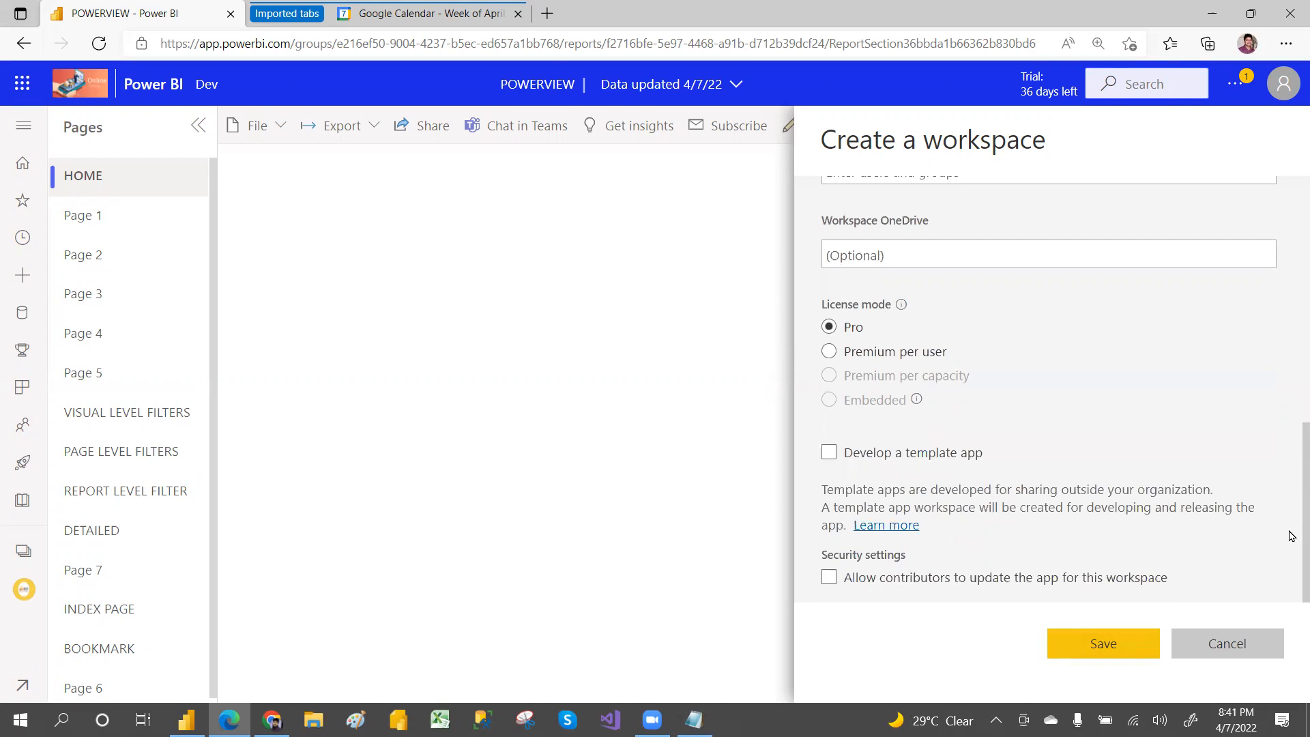
click(1114, 649)
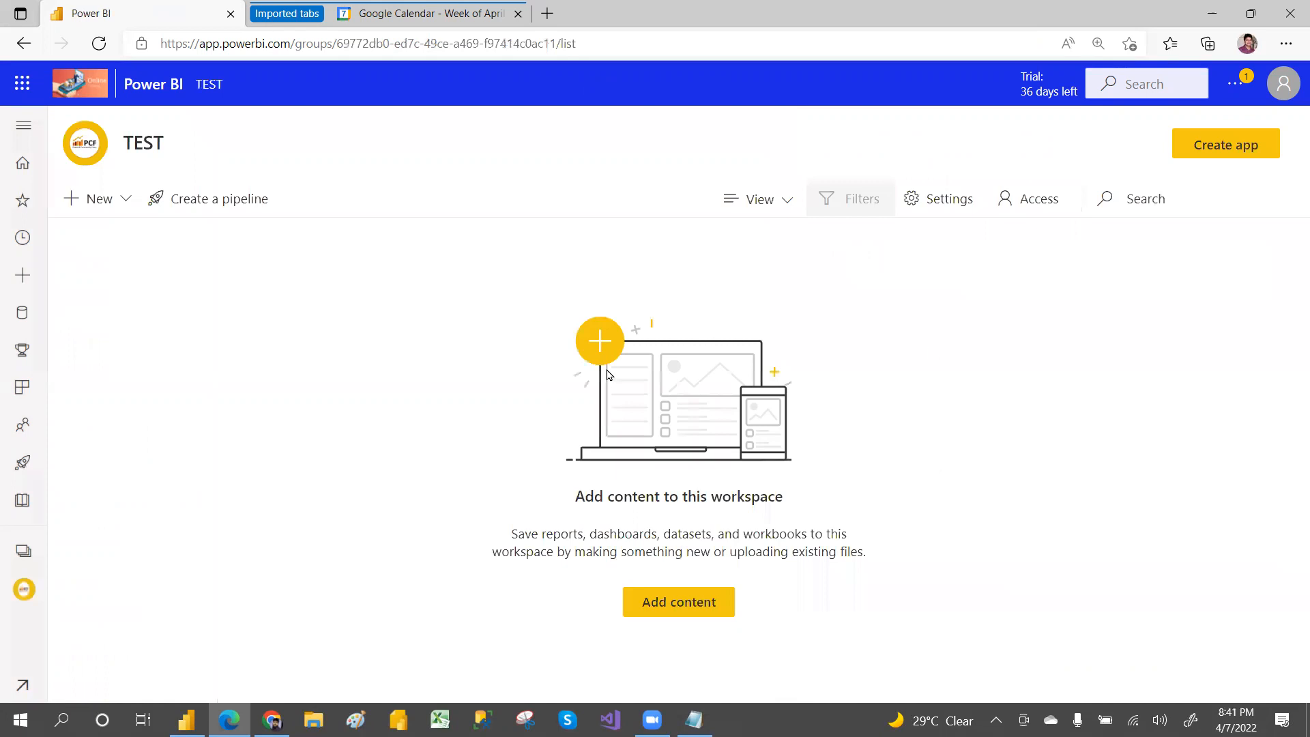
Open the TEST workspace from the list of workspaces and bring up its workspace settings
click(18, 560)
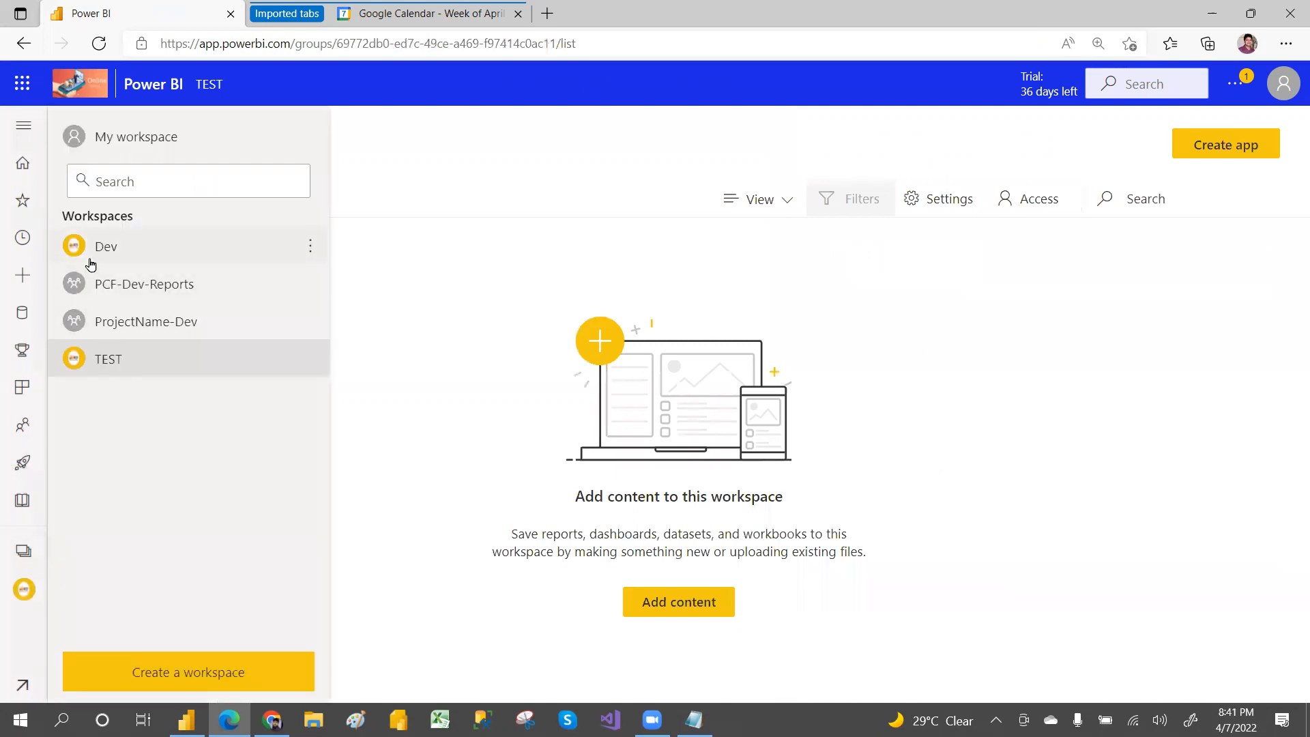
click(114, 371)
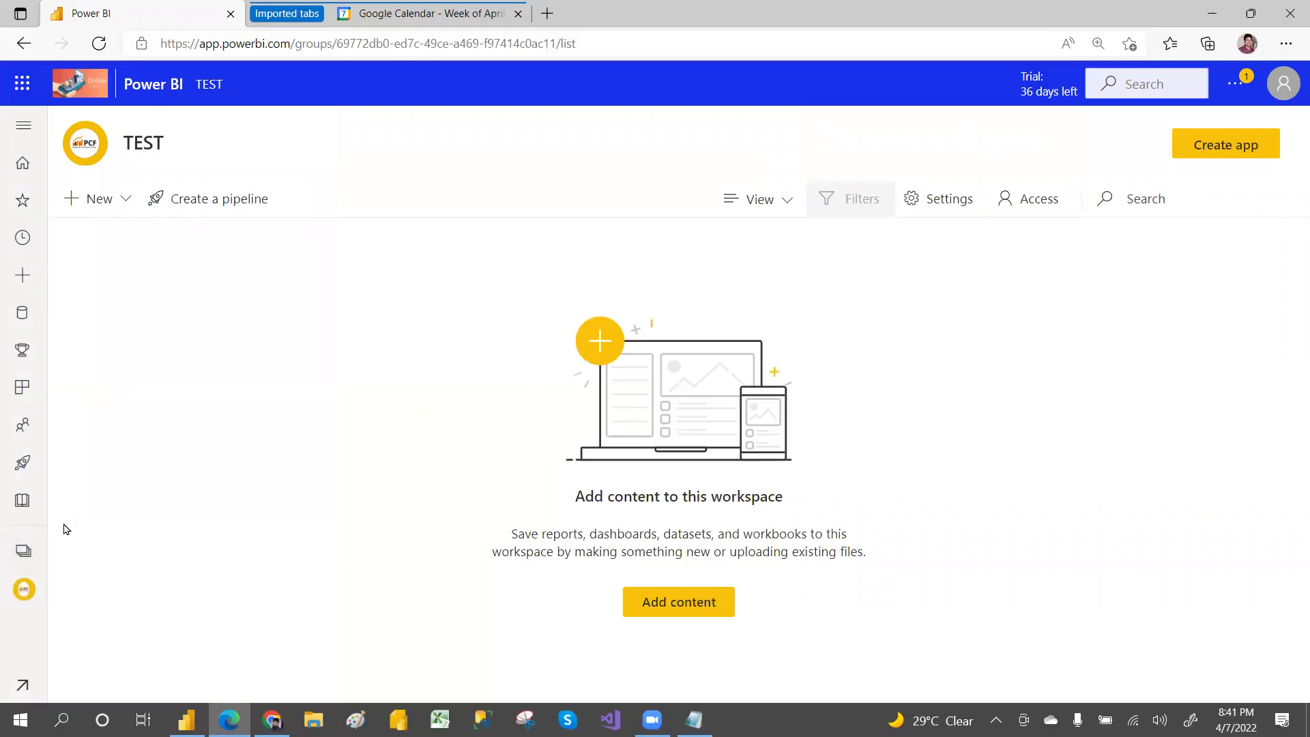
click(23, 551)
mouse_move(271, 348)
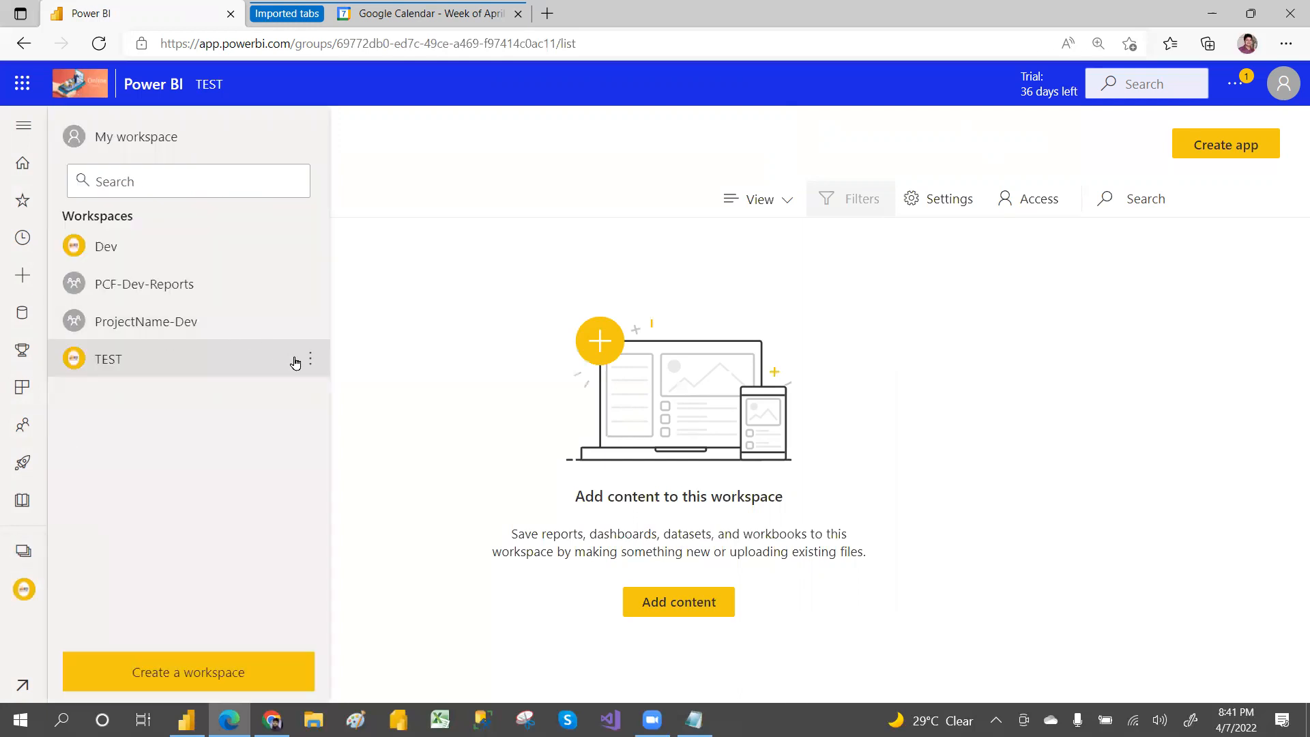
click(311, 359)
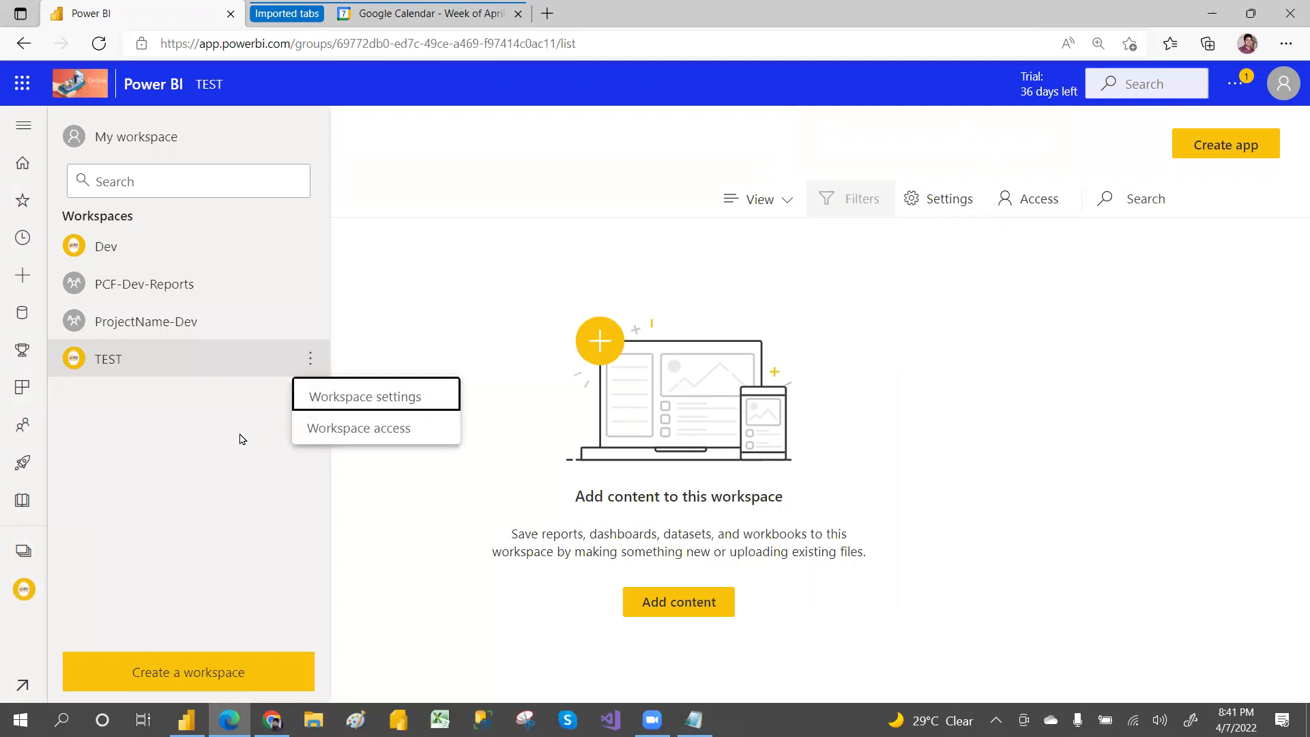
click(334, 403)
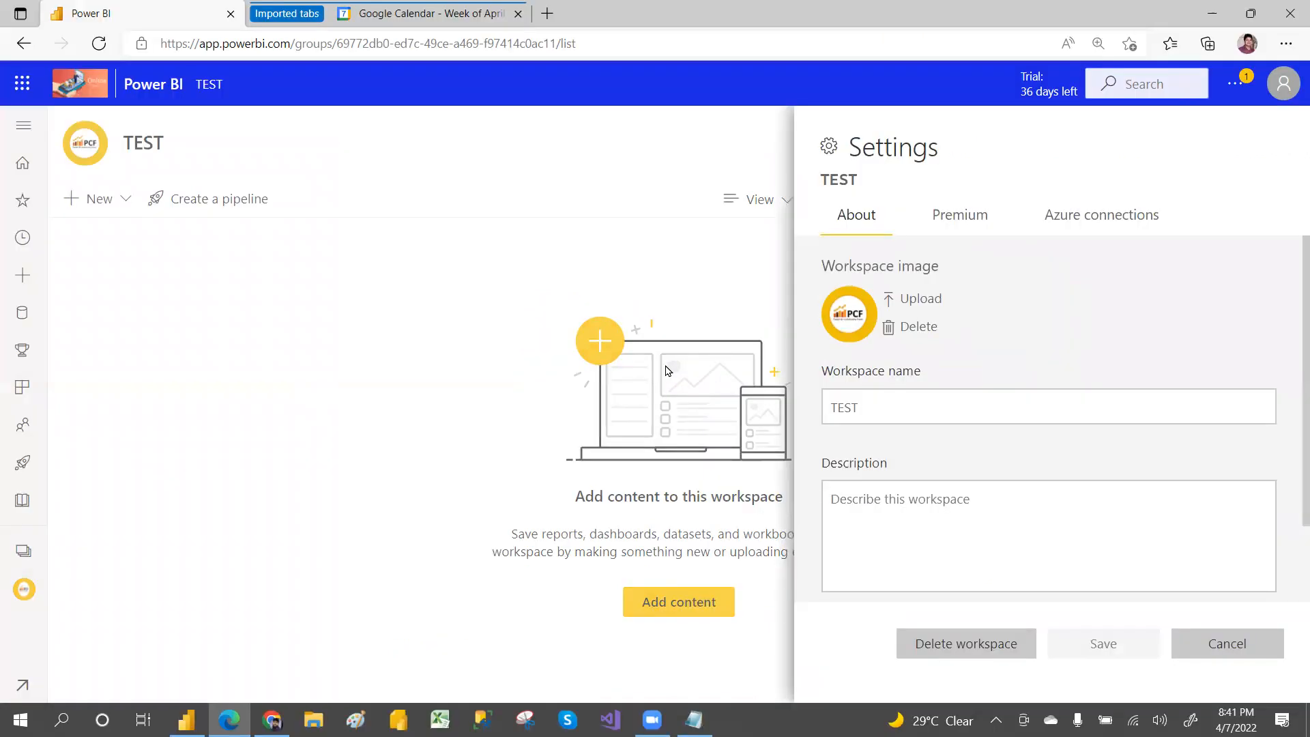
Remove the TEST workspace's image and delete the workspace, confirming the deletion
click(919, 327)
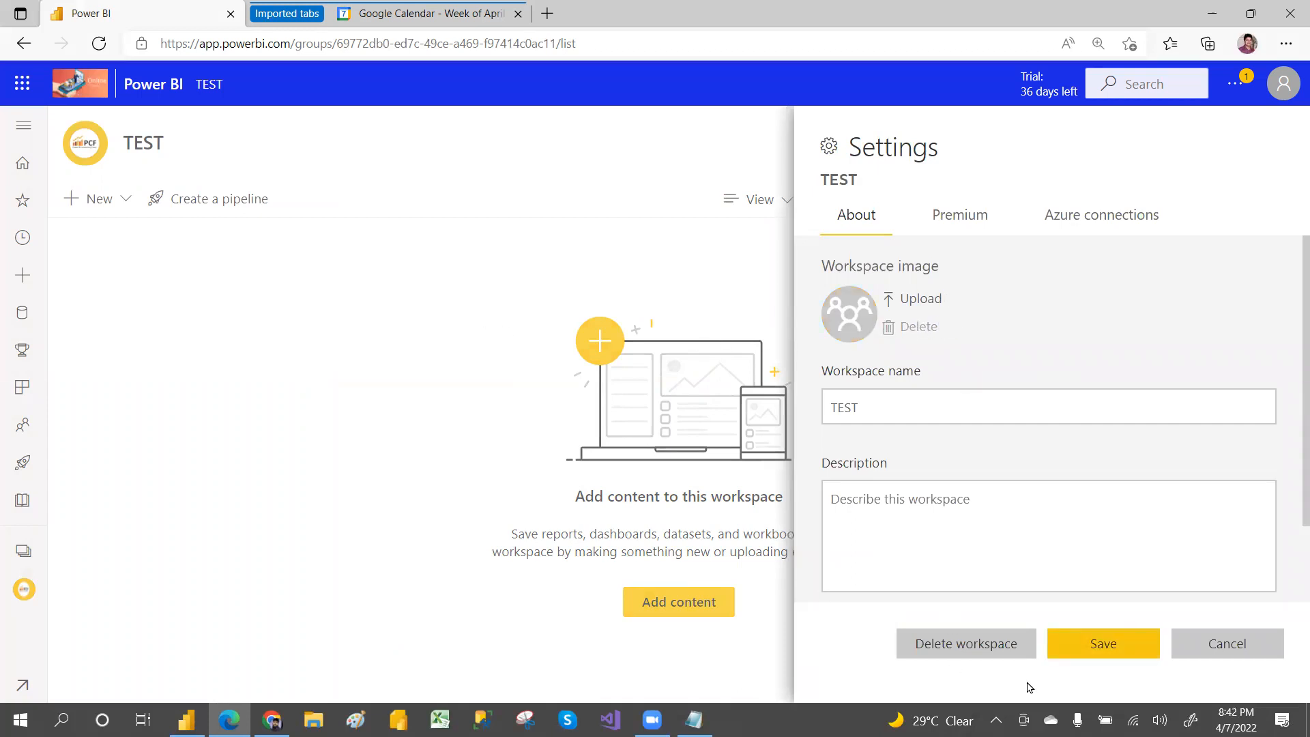
click(974, 646)
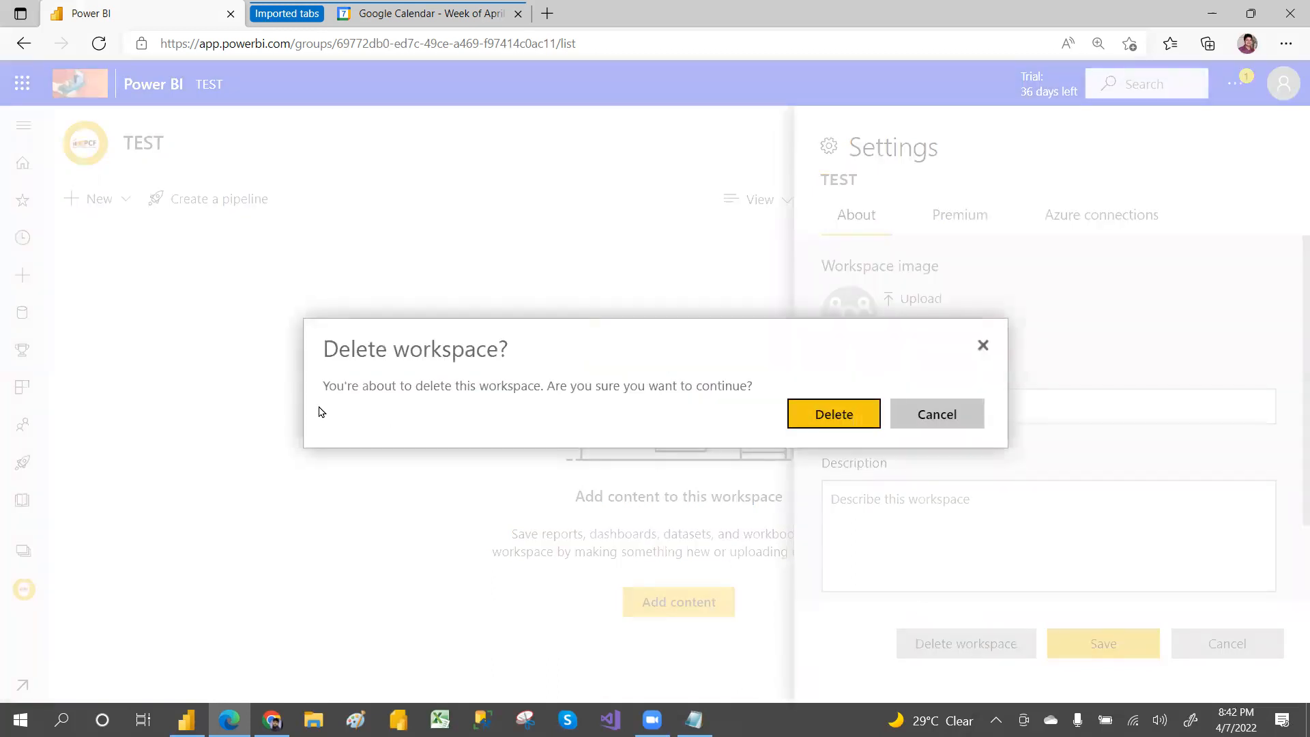
click(832, 414)
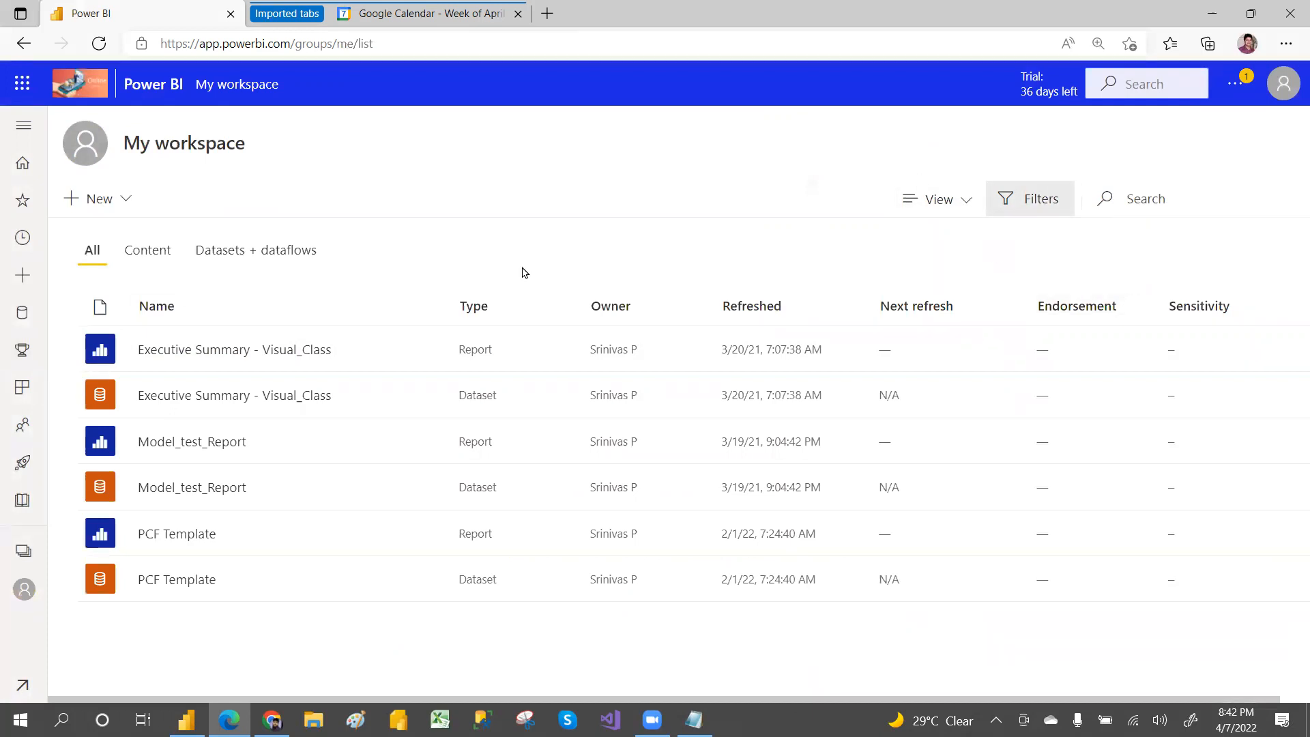
Open the Dev workspace and look at its content filters and its List and Lineage view options
click(24, 551)
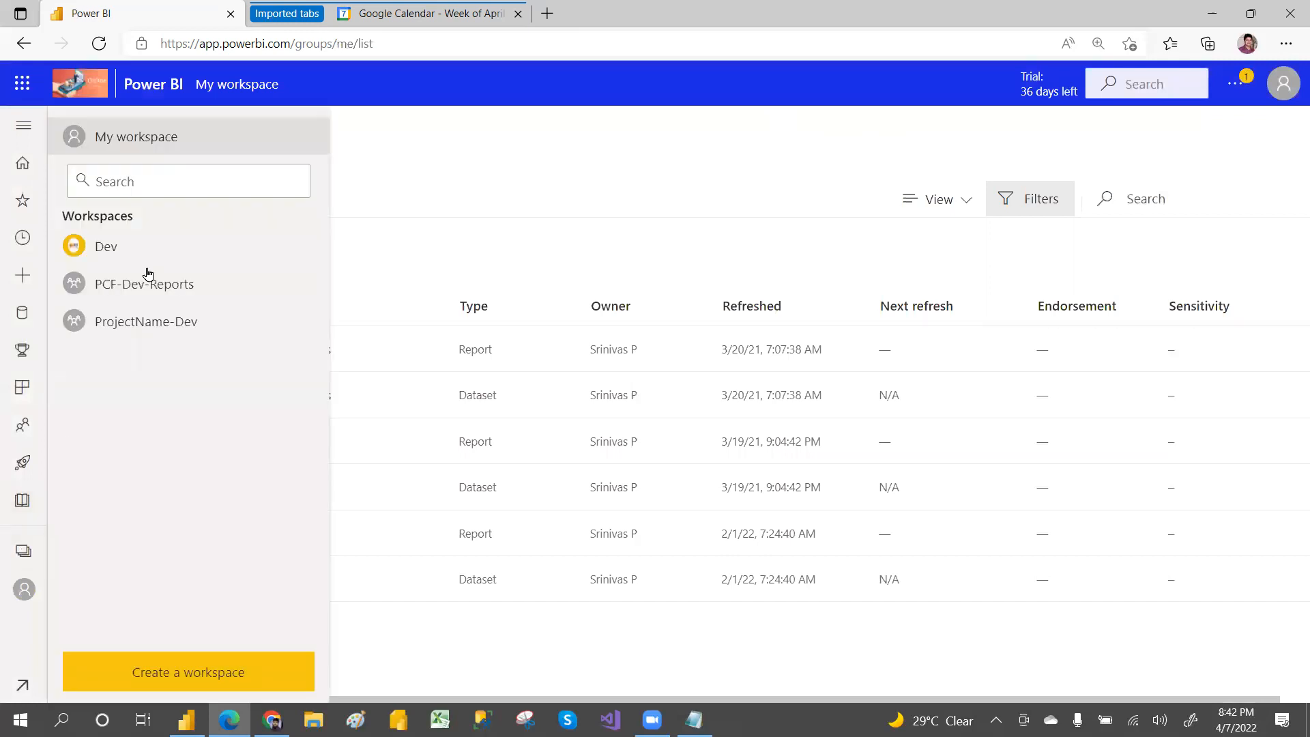
click(109, 243)
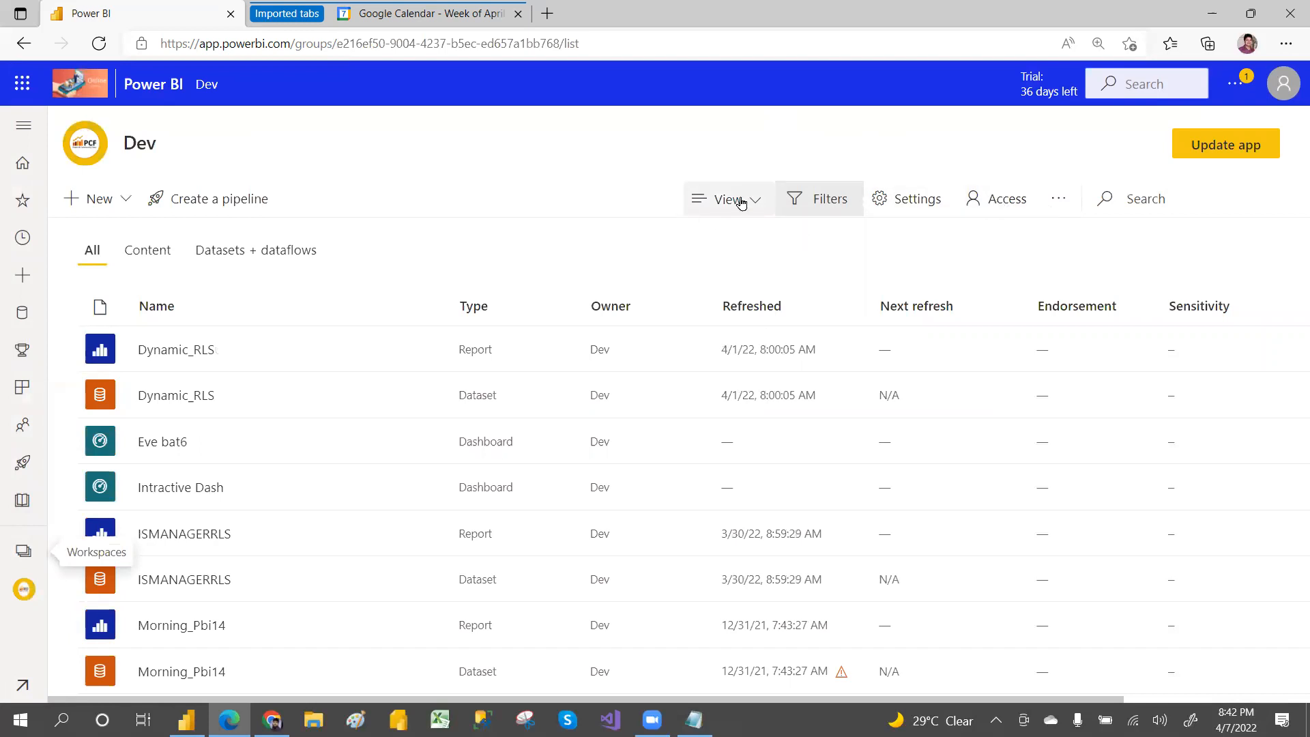
click(805, 202)
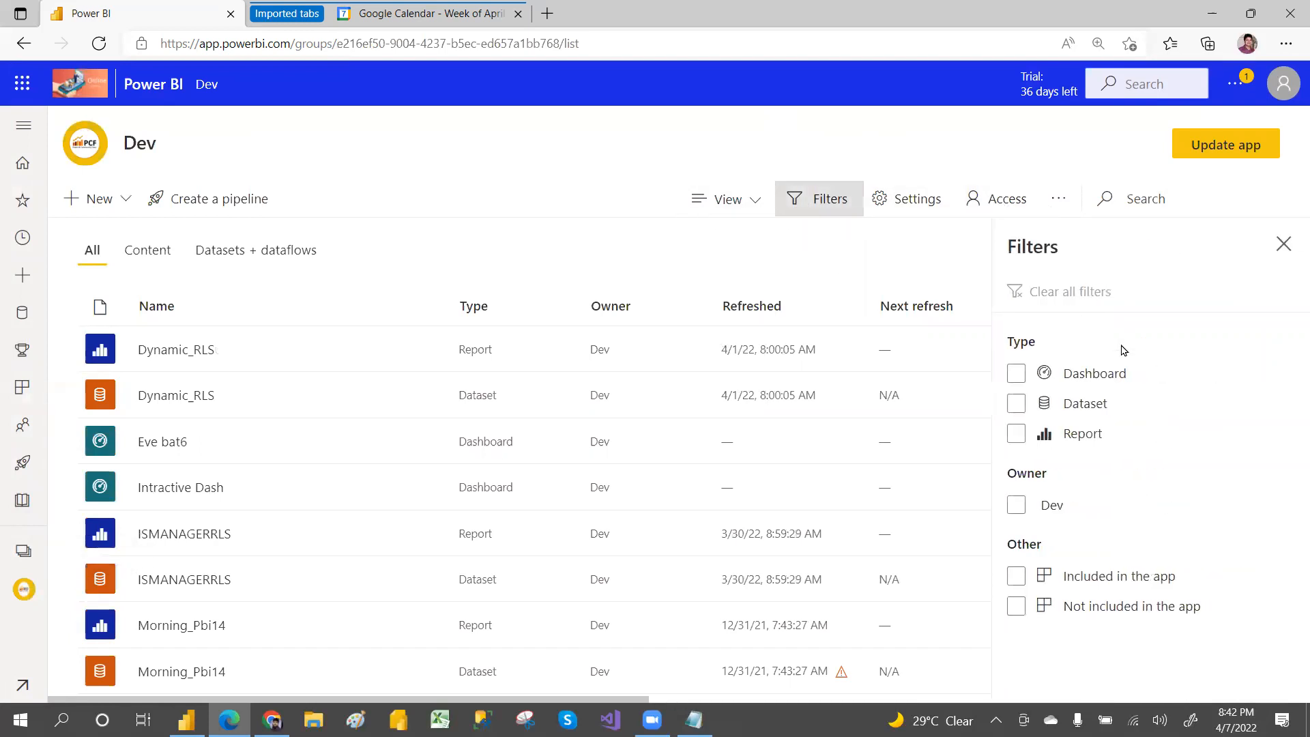
click(1284, 243)
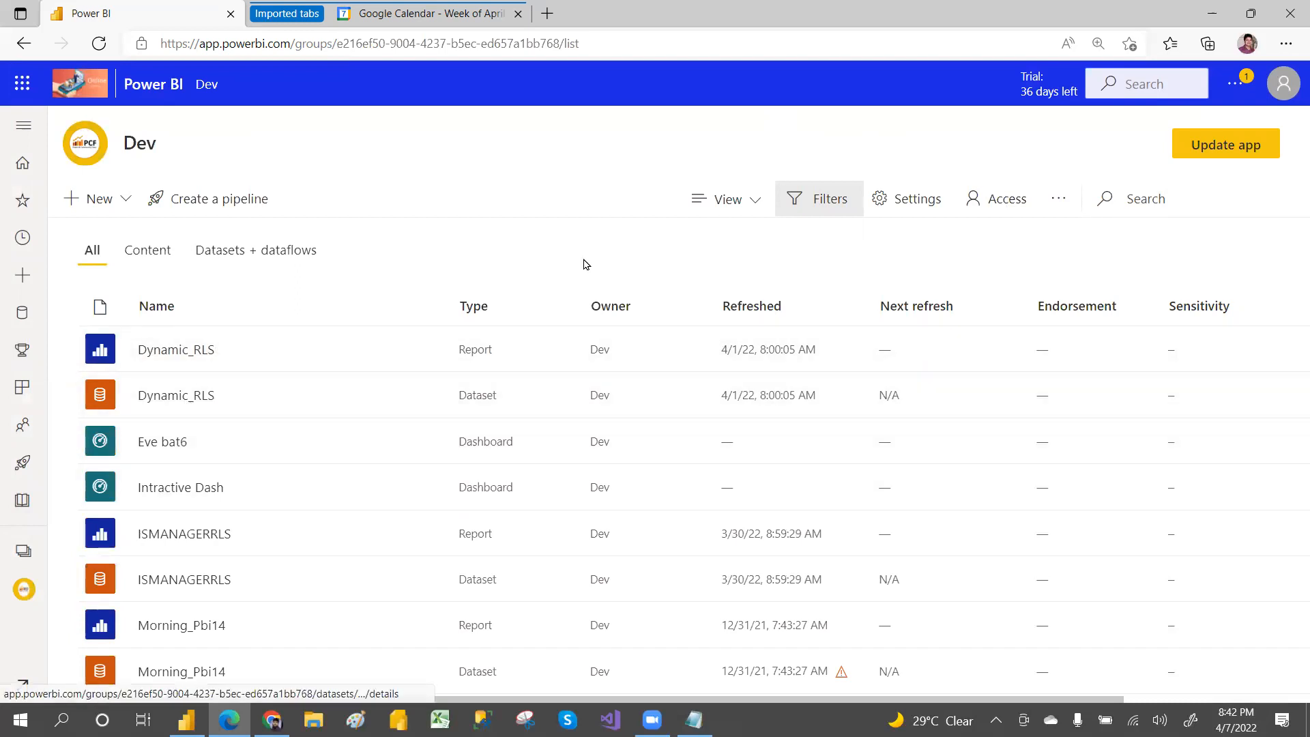
click(702, 203)
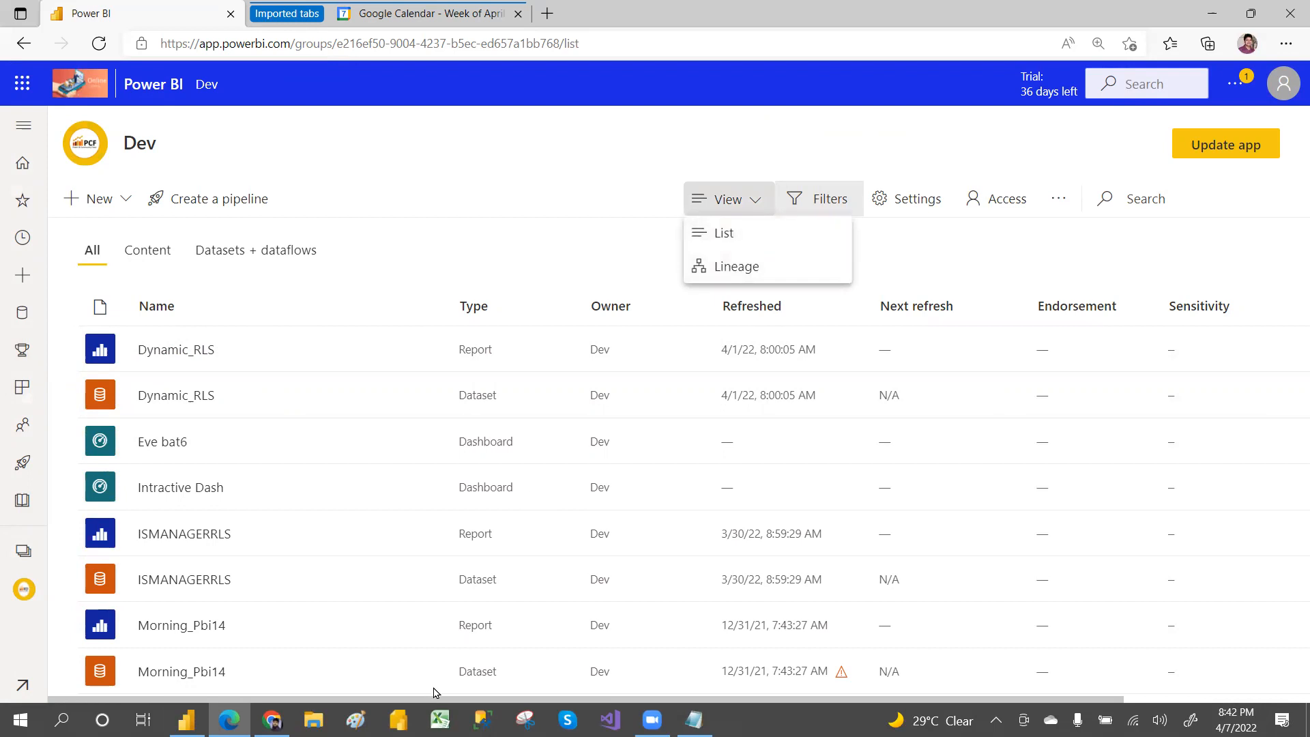
Switch to File Explorer, open the PracticeFiles folder and display its files as large thumbnails
click(313, 719)
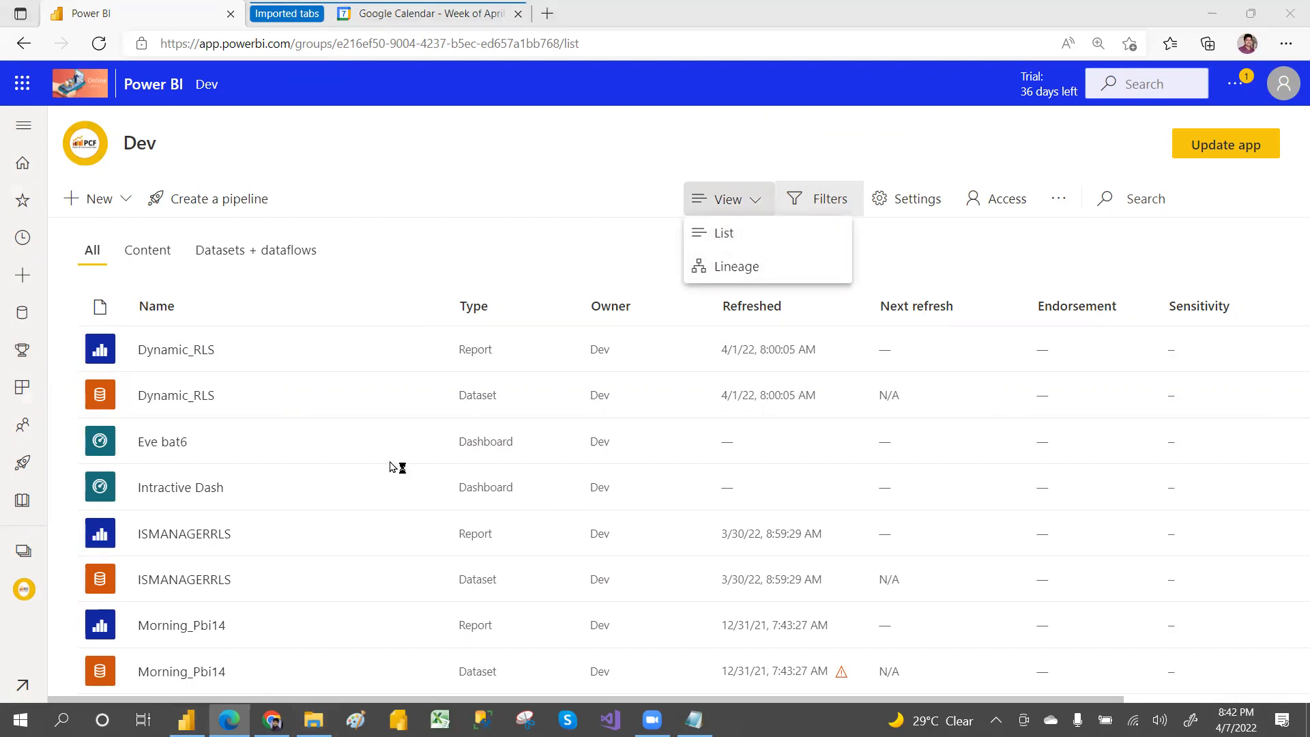
double_click(307, 183)
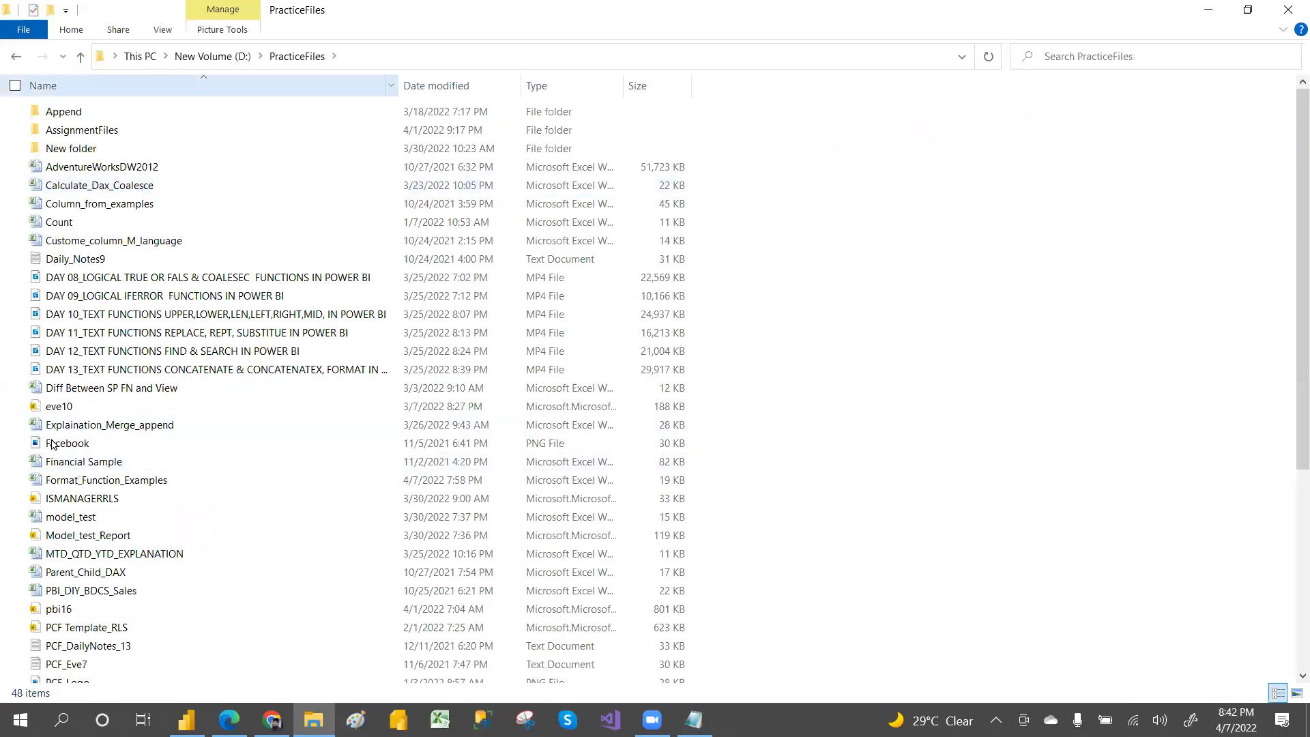
click(1296, 692)
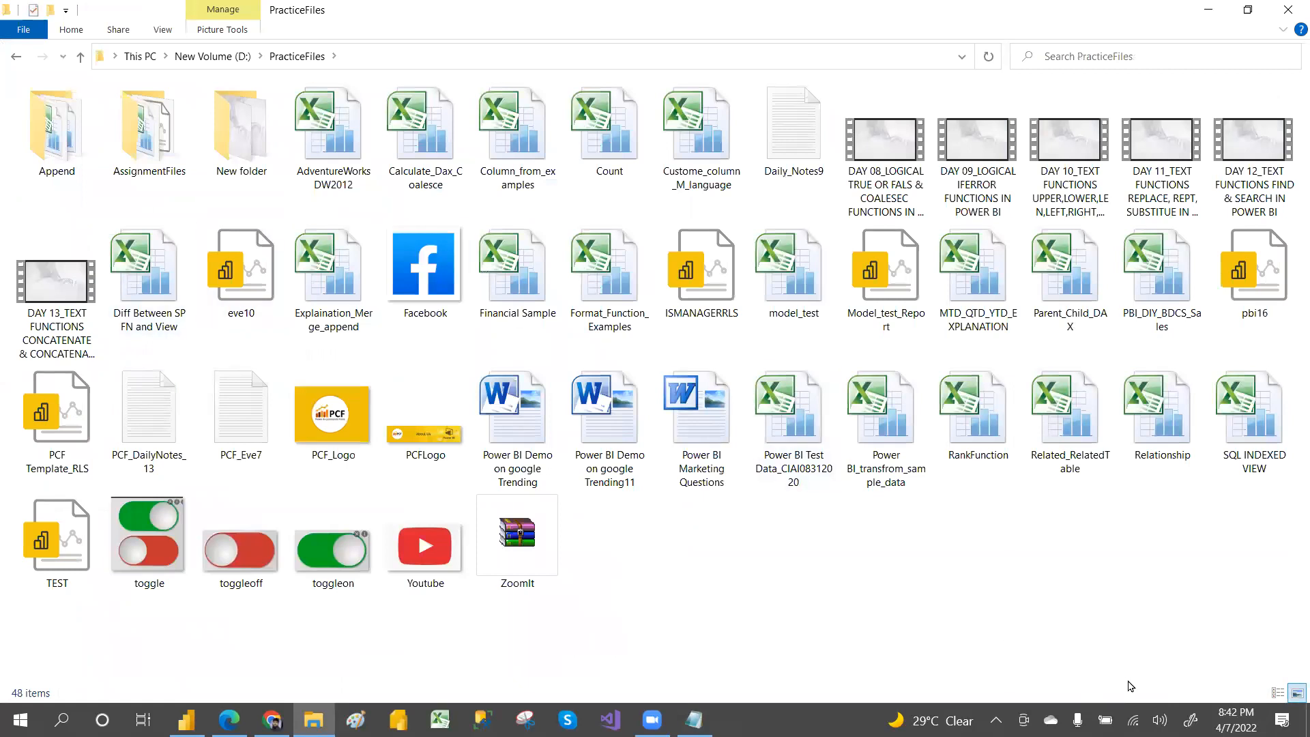
Display the PracticeFiles folder's contents in the details layout and switch back to Power BI in the browser
click(1276, 694)
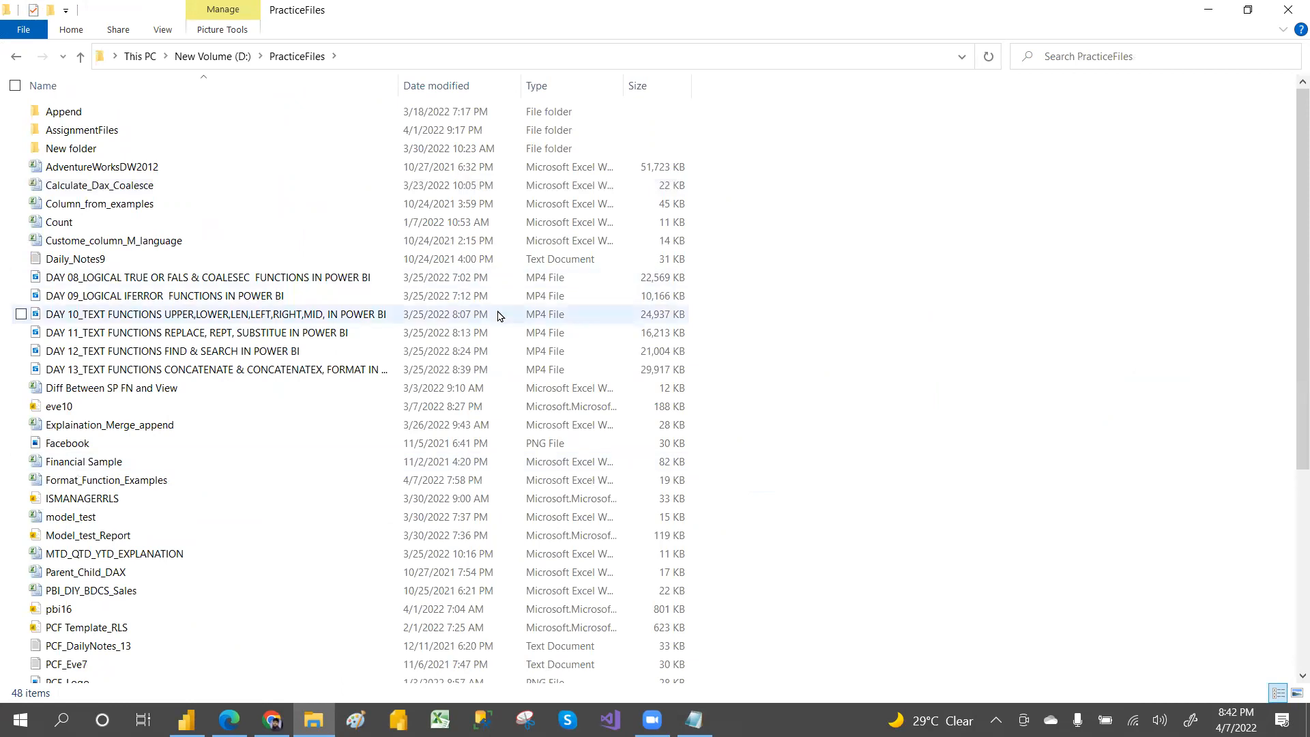
key(alt+Tab)
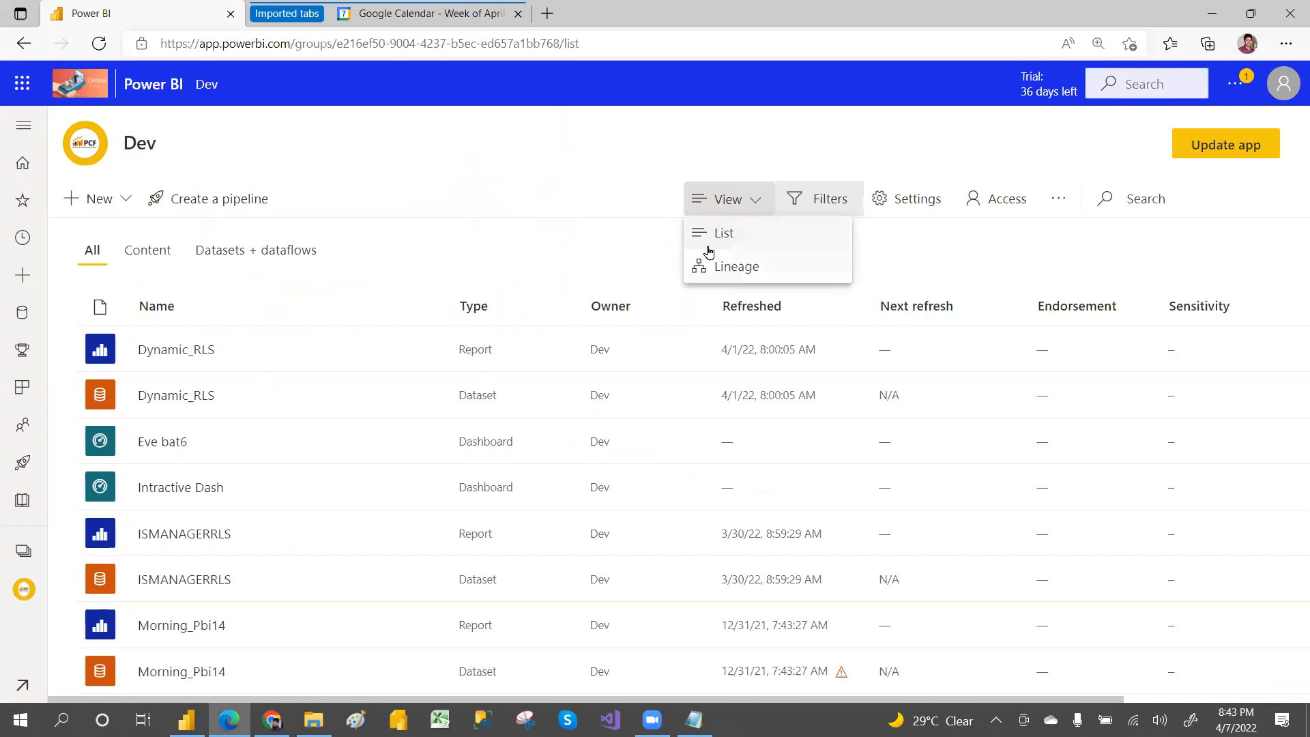
Show the Dev workspace in Lineage view and look at the details of the Financial Sample.xlsx data source that feeds pbi16
click(737, 266)
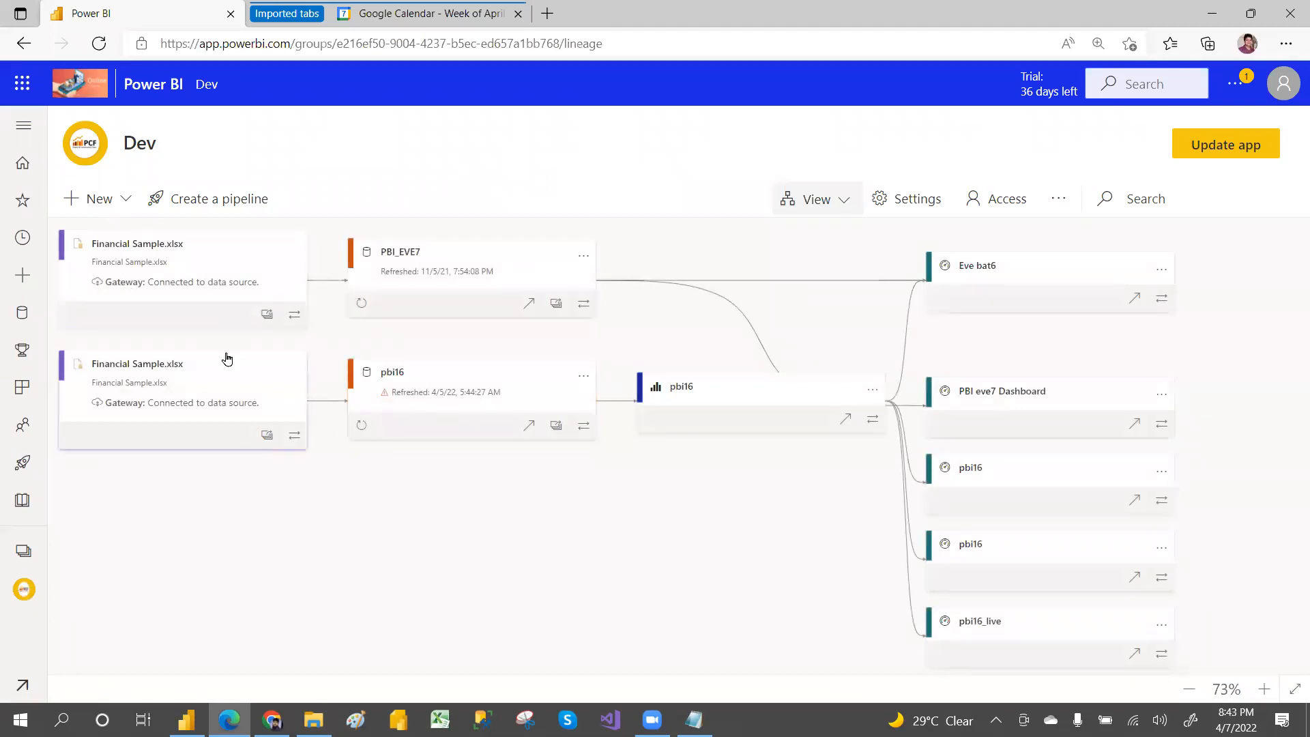
click(220, 403)
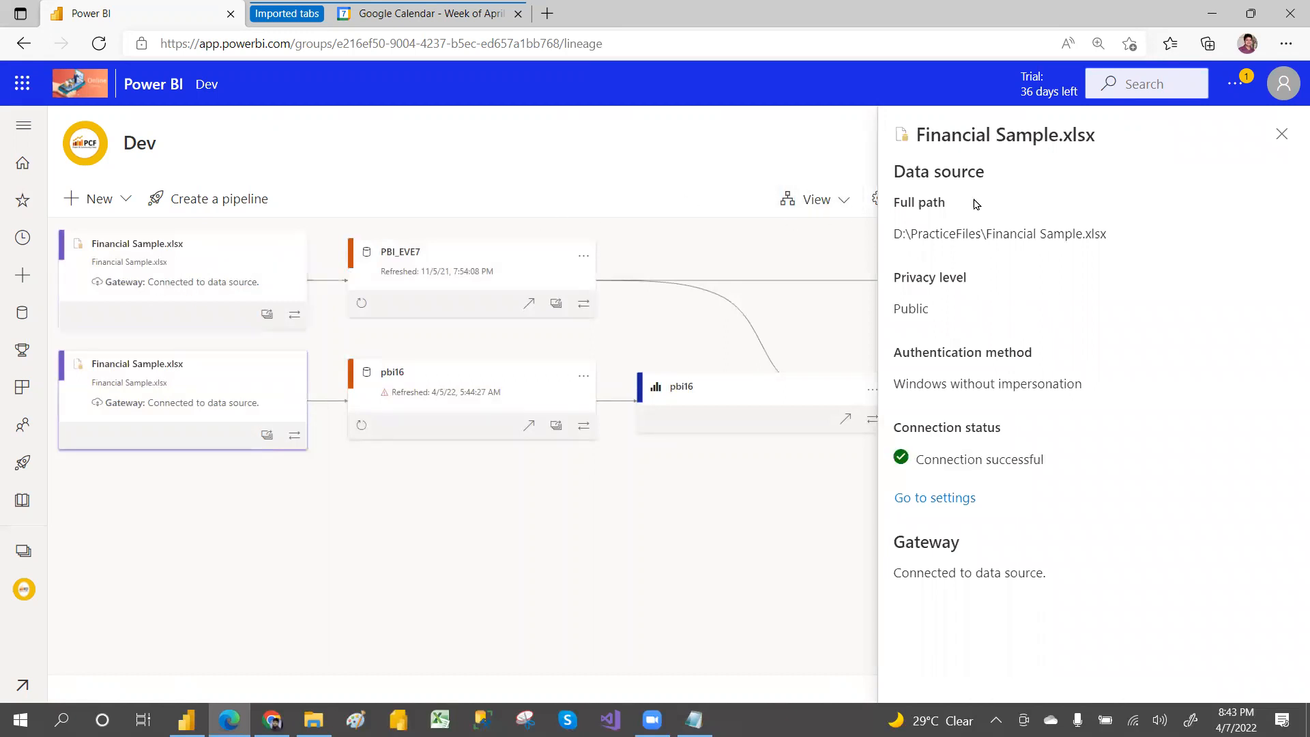
click(1282, 139)
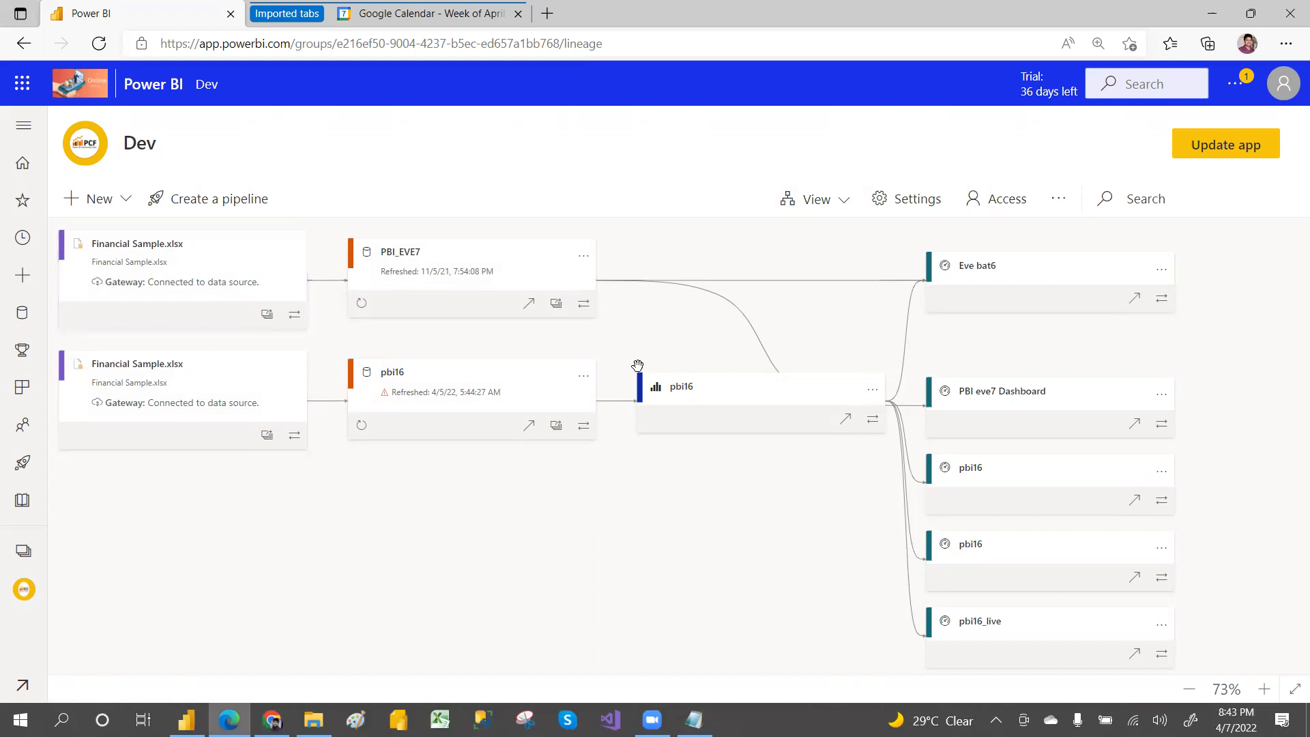
Examine how data sources, datasets, reports and dashboards connect across the Dev lineage diagram, and return the workspace to List view
scroll(529, 407, down, 5)
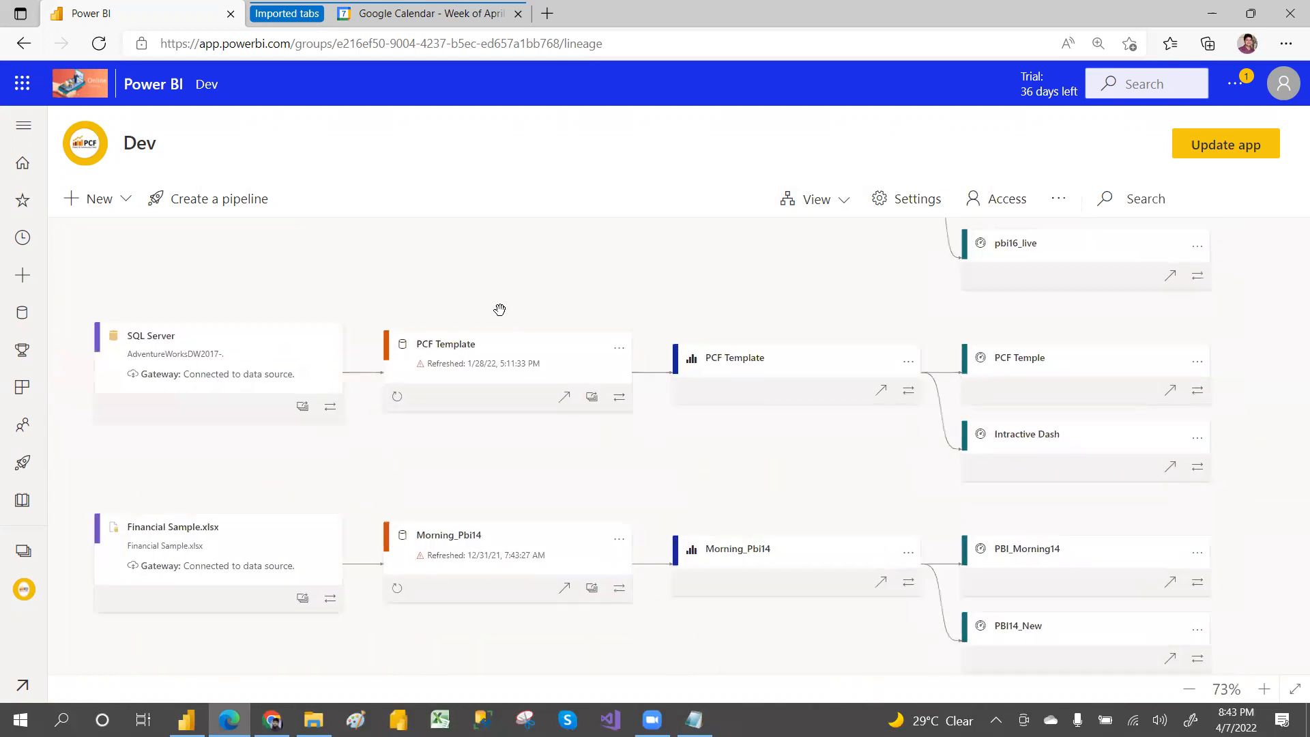
drag(422, 593, 450, 259)
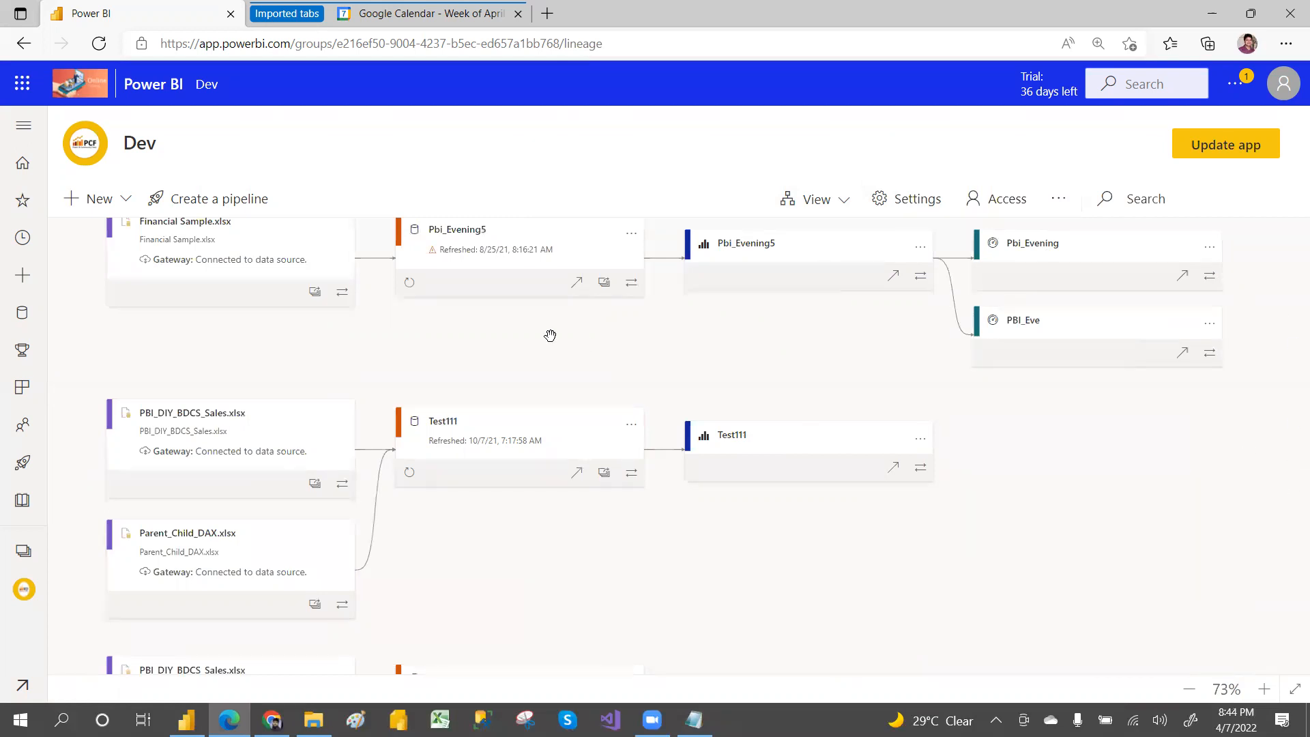
drag(345, 365, 526, 573)
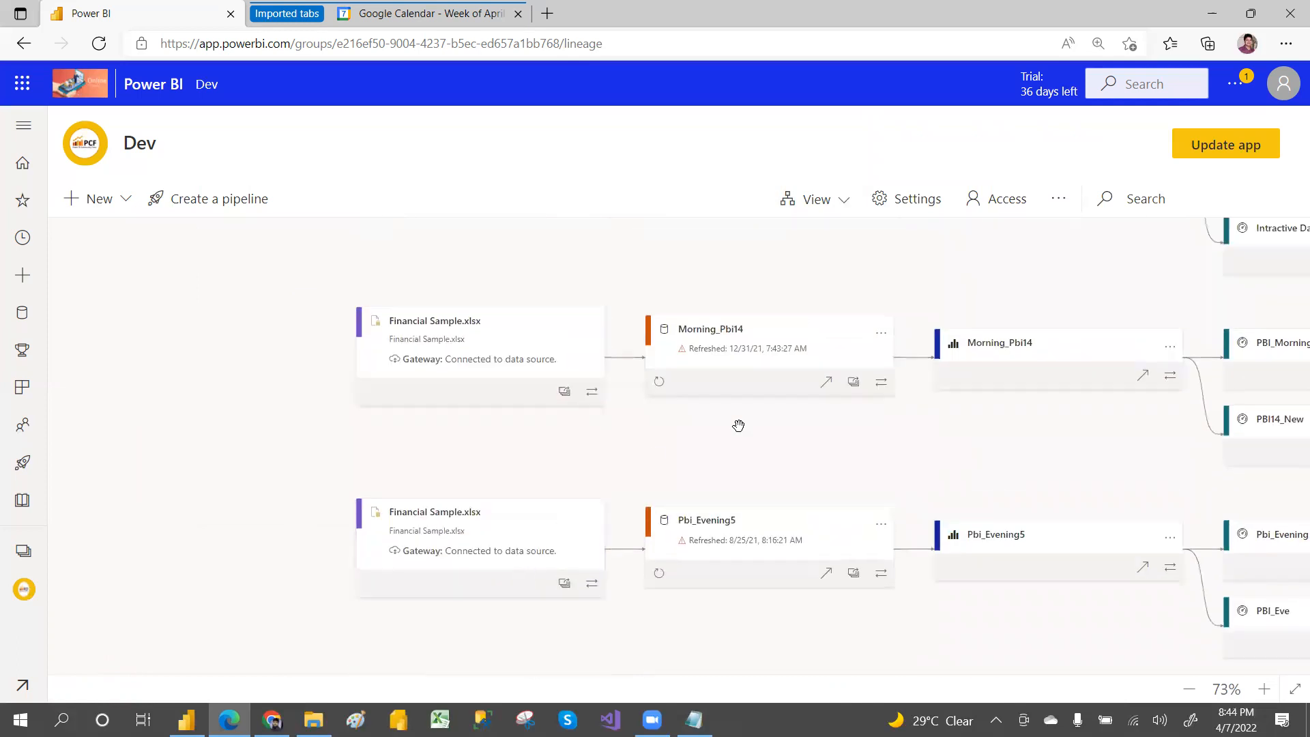
drag(875, 543, 698, 602)
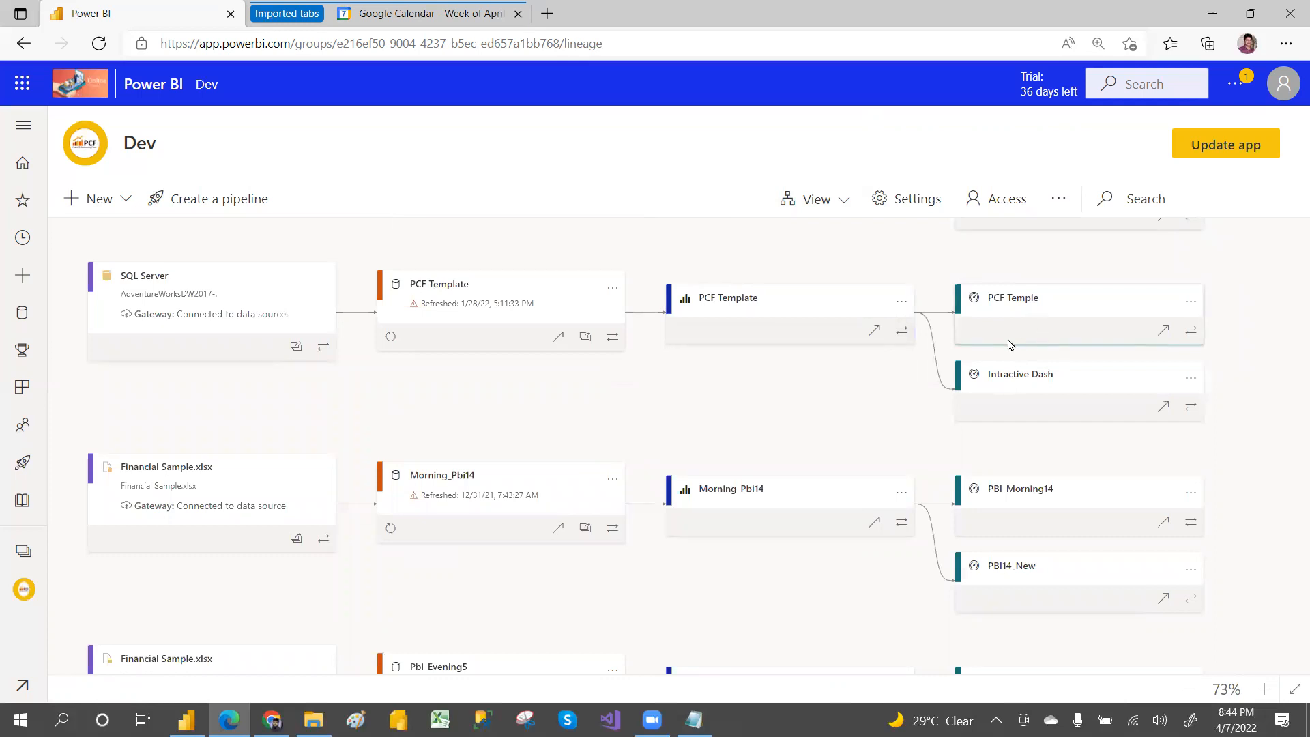
drag(792, 420, 749, 678)
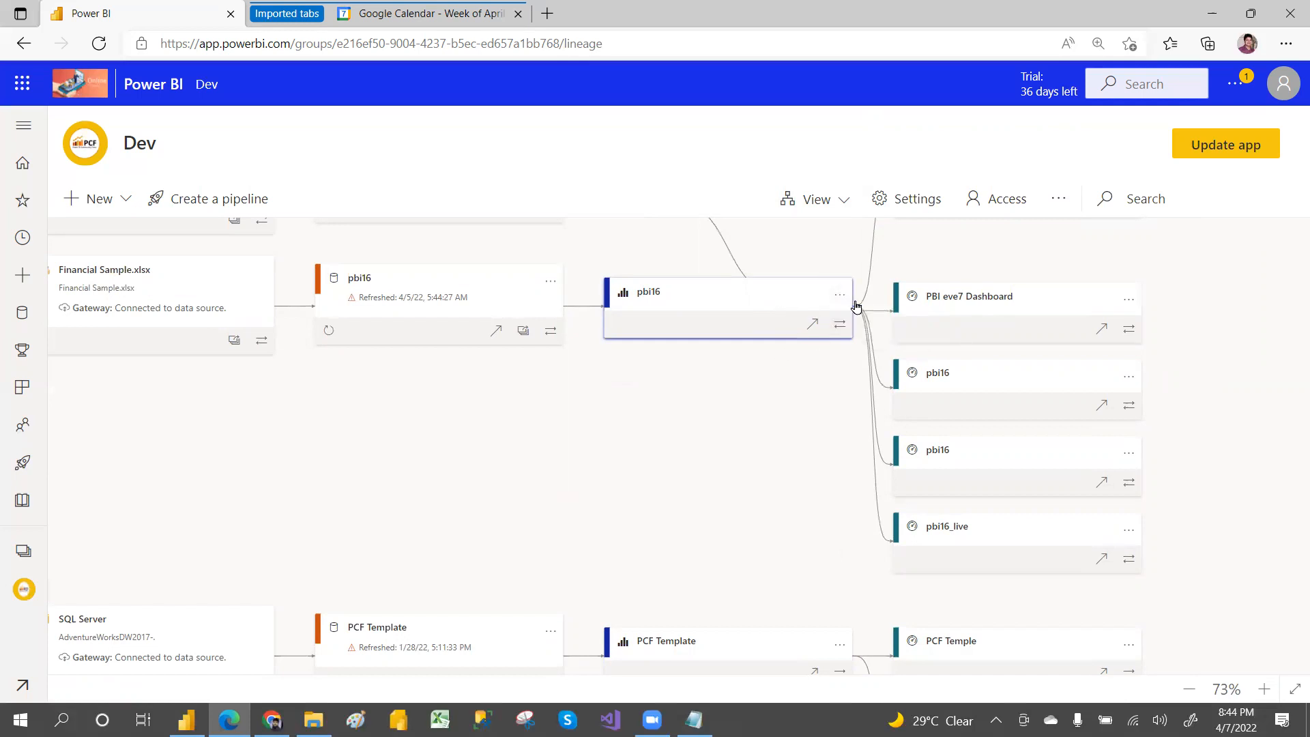
drag(1187, 339, 1164, 518)
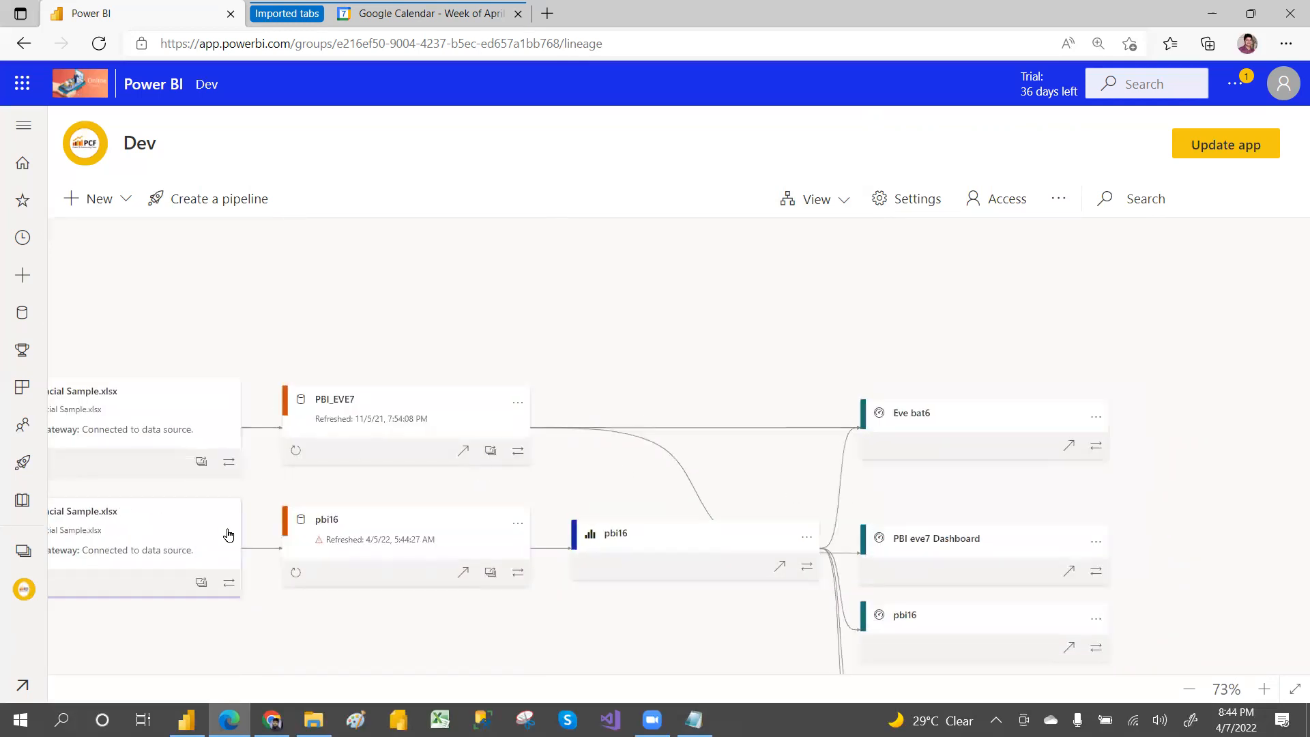
click(835, 203)
click(790, 239)
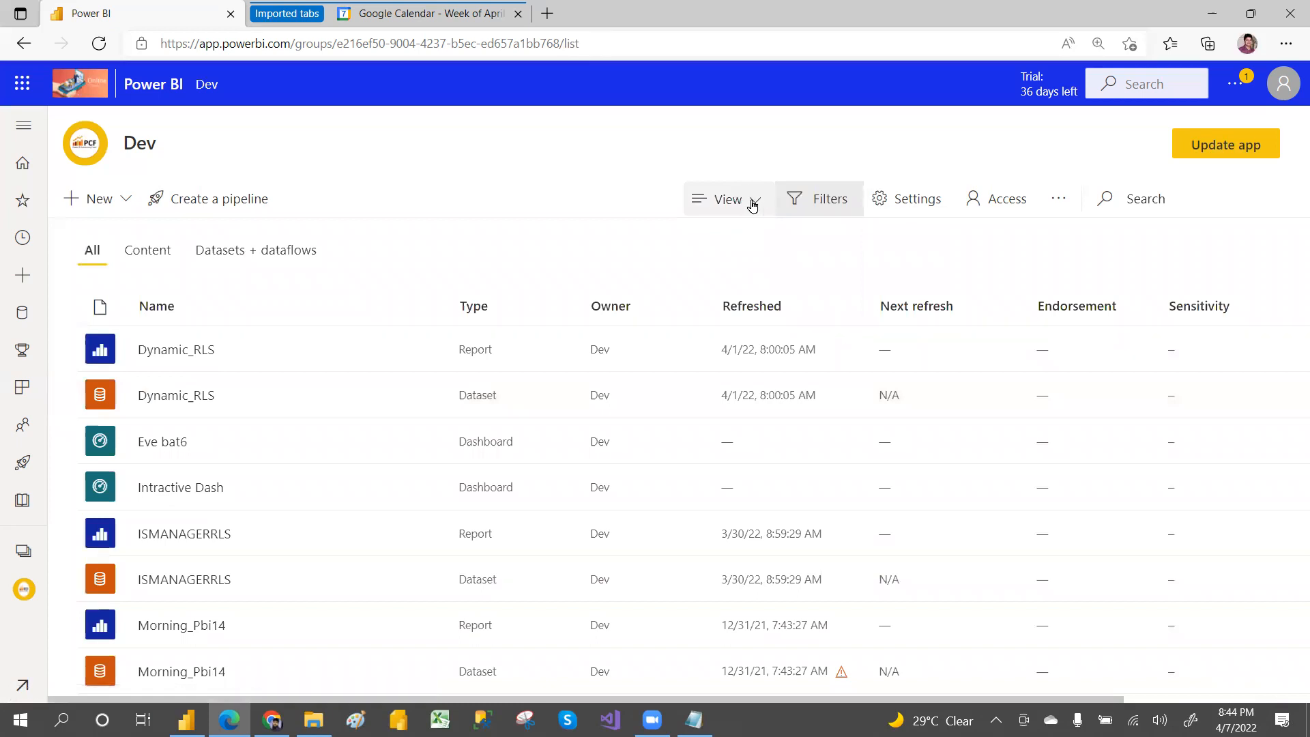
Look through the About and Premium settings of the Dev workspace, and leave them without saving
click(912, 202)
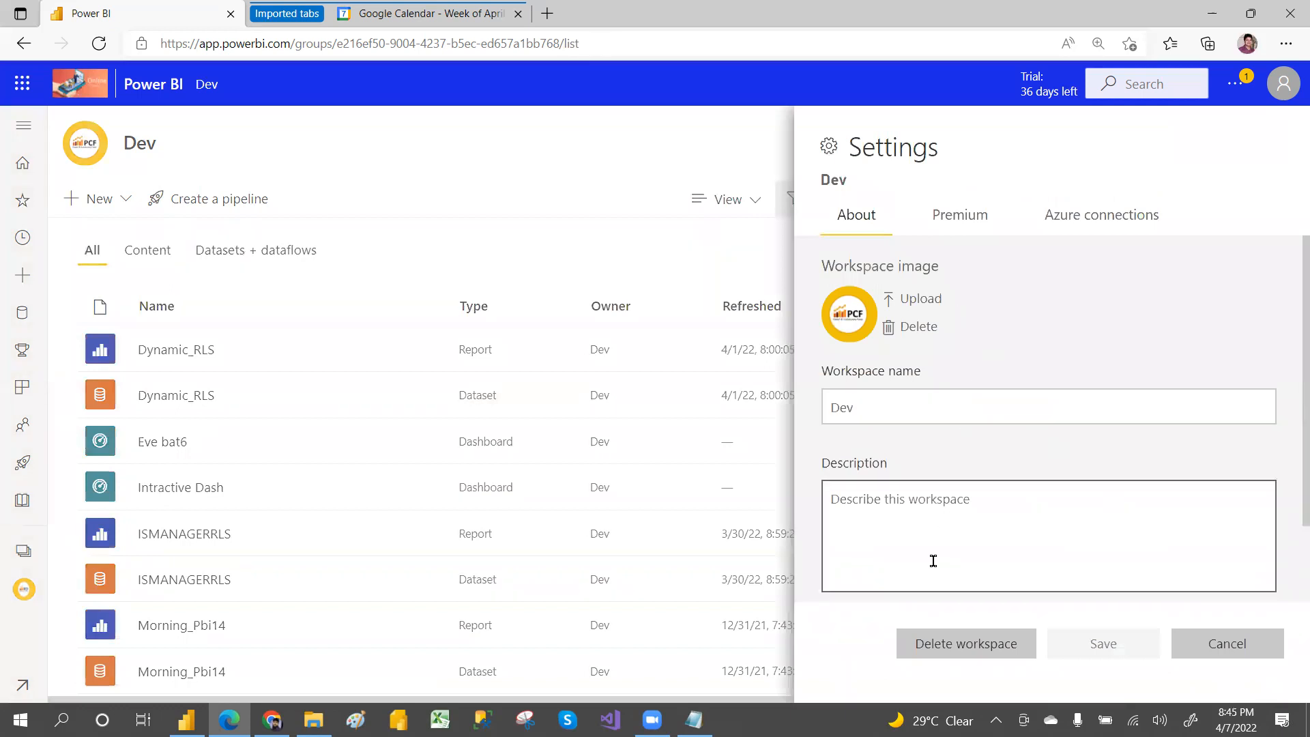
click(832, 498)
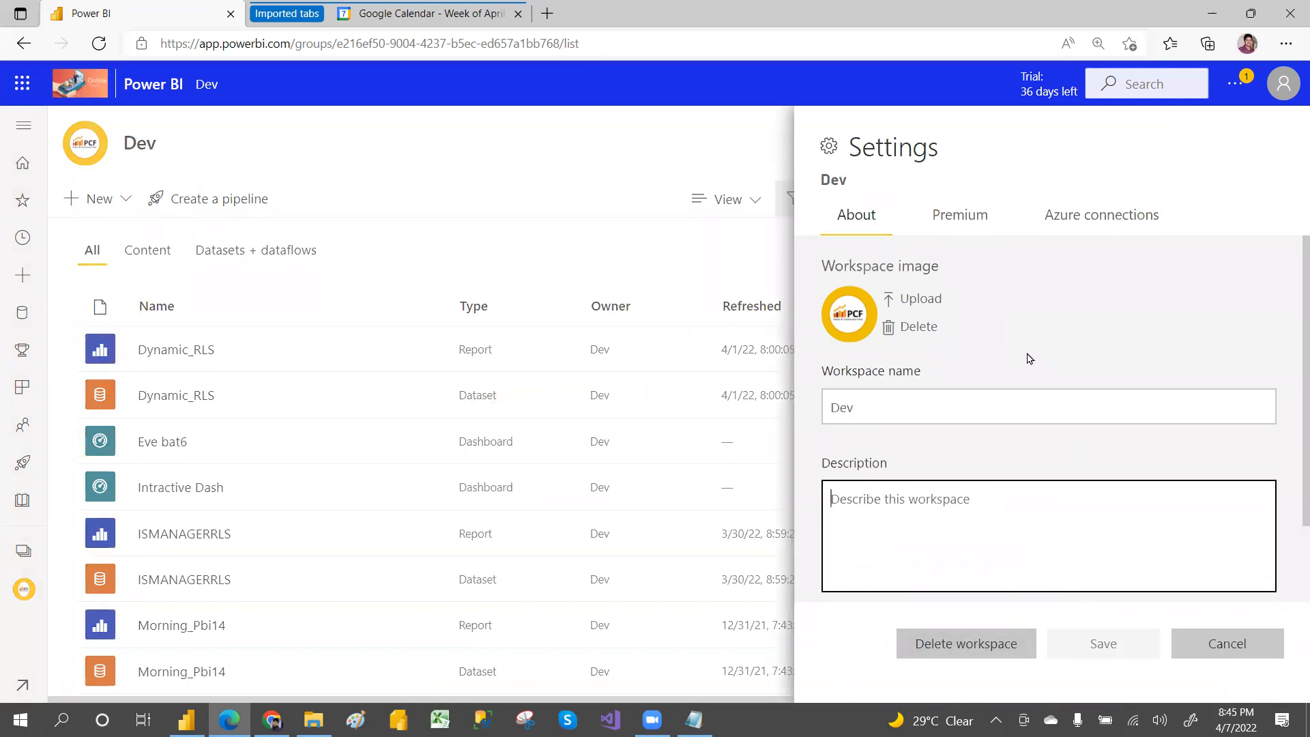
click(955, 216)
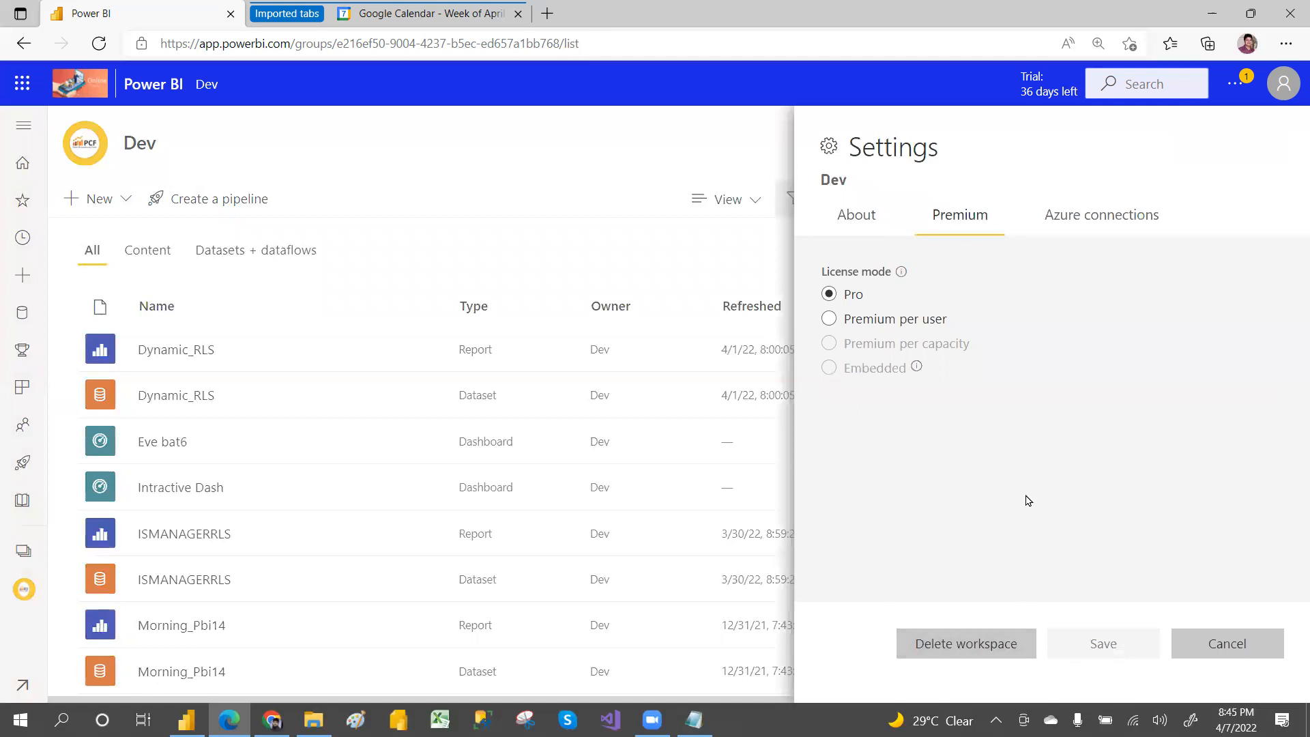
click(856, 221)
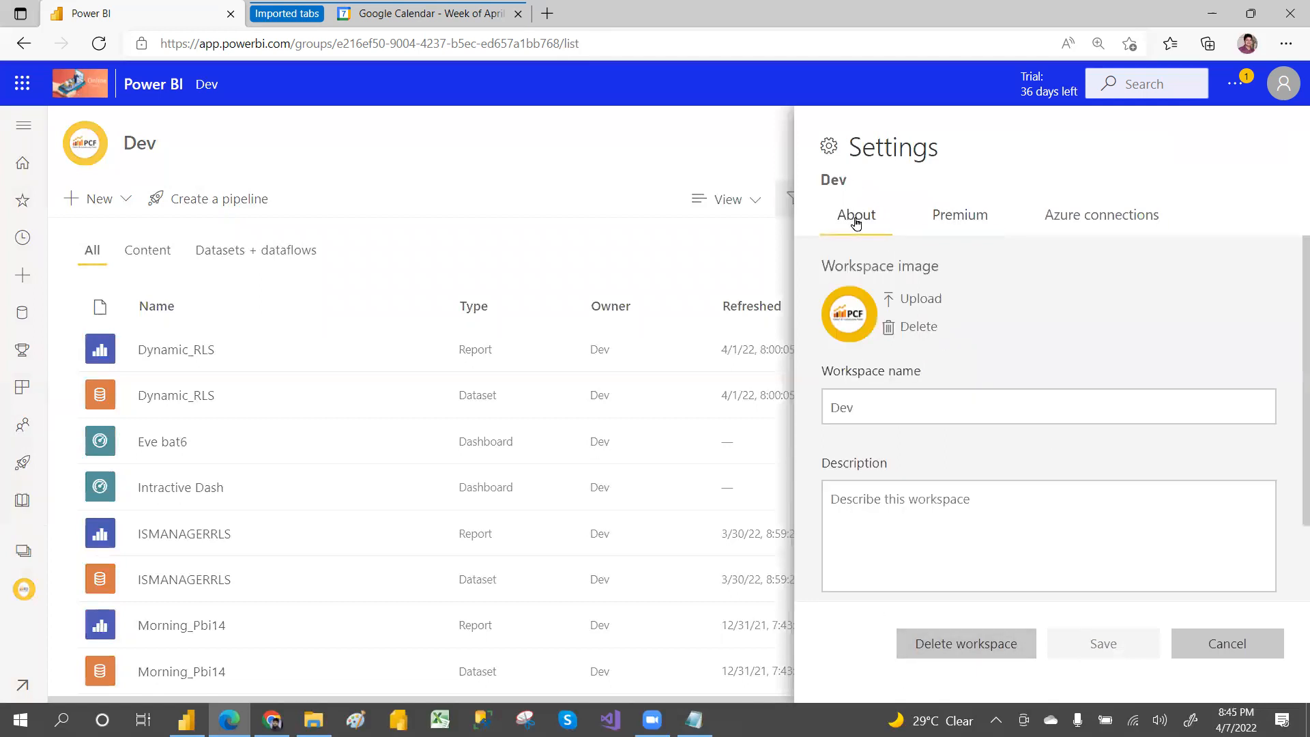
click(1228, 648)
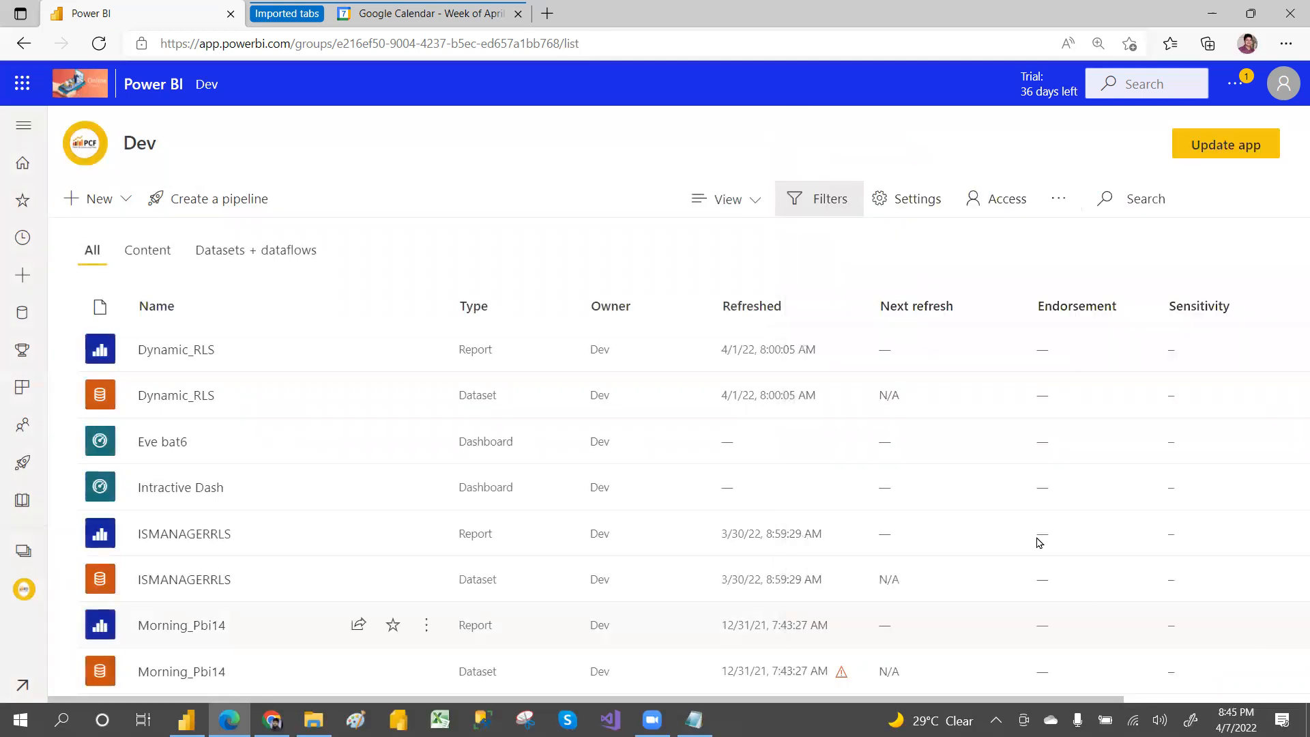
Open the Dev workspace's access settings and annotate the screen with a dash after ADMIN and EDIT/B/D/P/S beside MEMBER
click(998, 202)
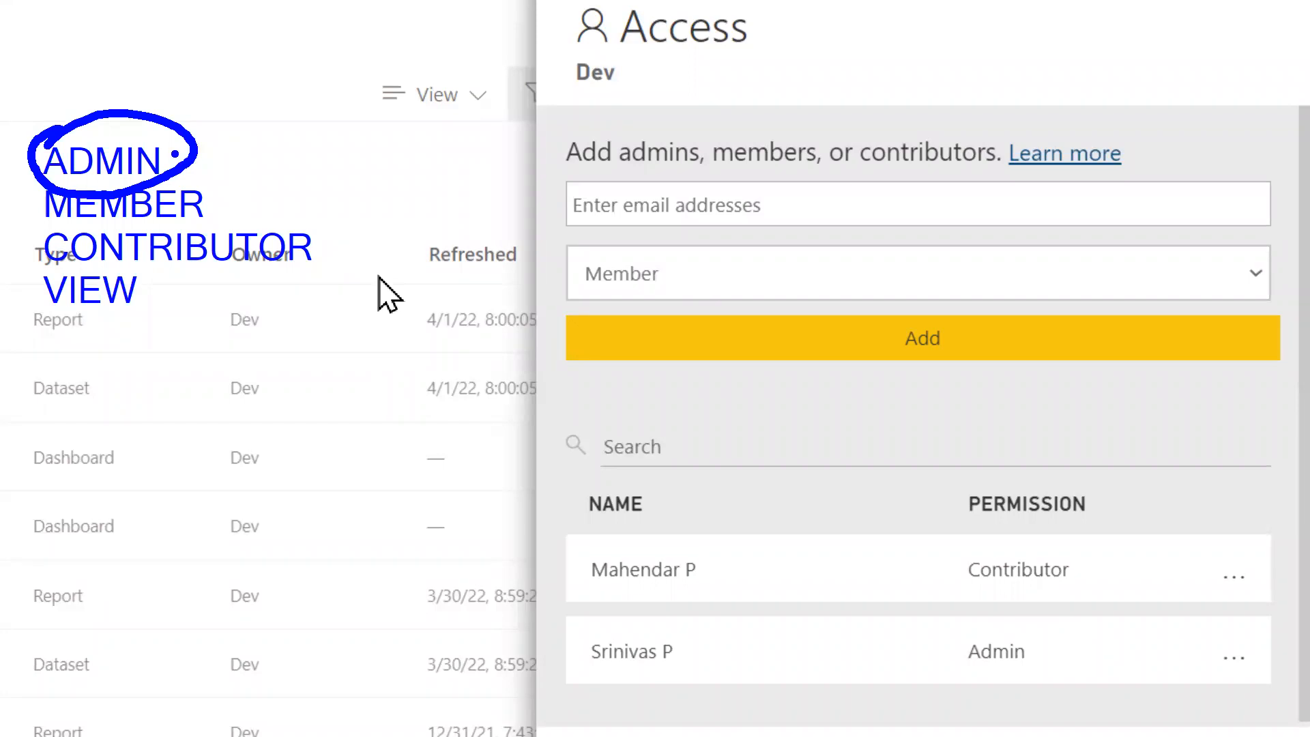
drag(180, 157, 273, 158)
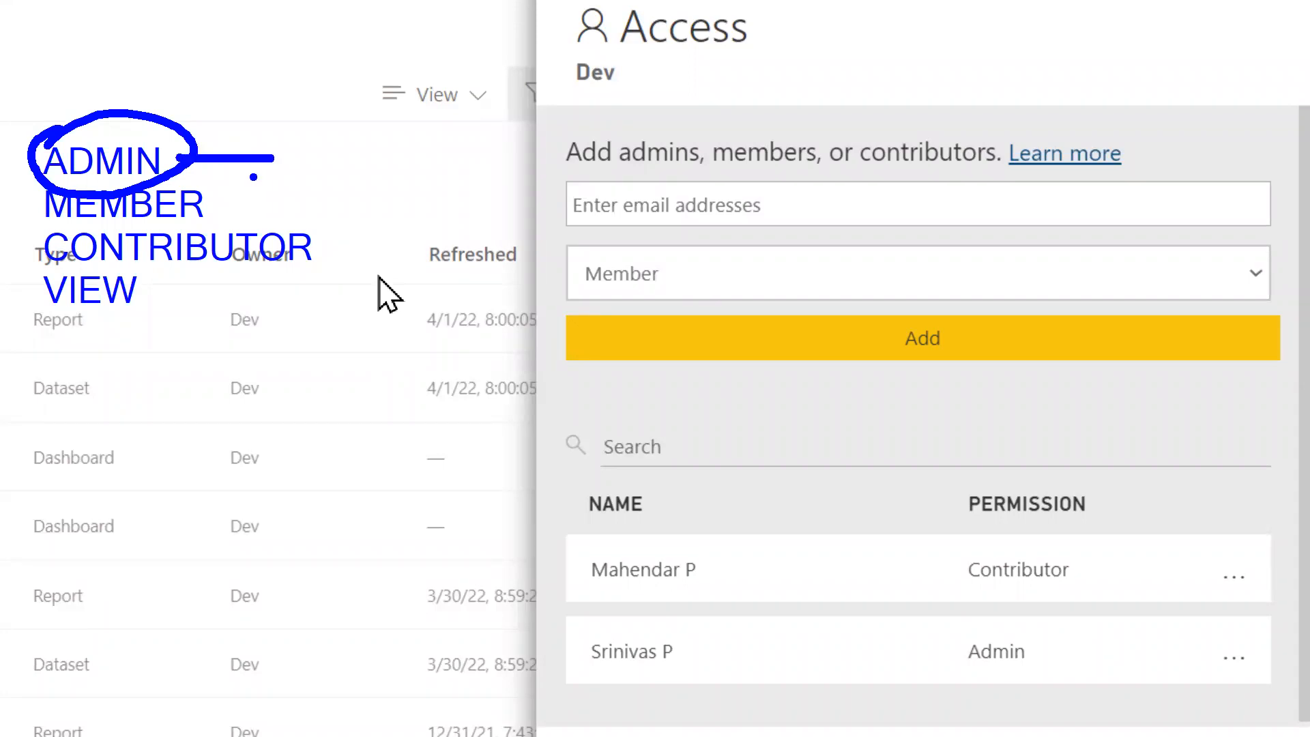
mouse_move(220, 207)
mouse_down()
mouse_move(265, 204)
mouse_move(277, 218)
mouse_up()
text(EDIT)
text(/)
text(BRO)
key(BackSpace)
key(BackSpace)
text(/)
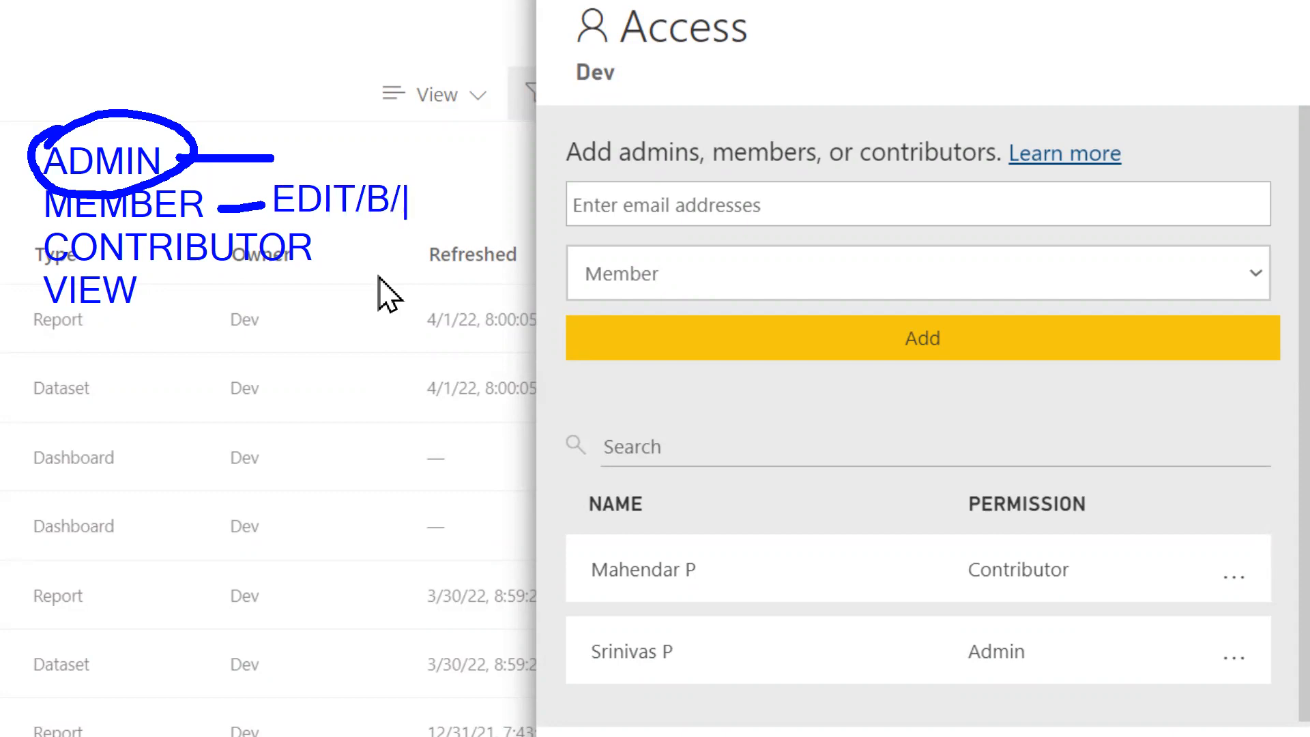
text(D/PU)
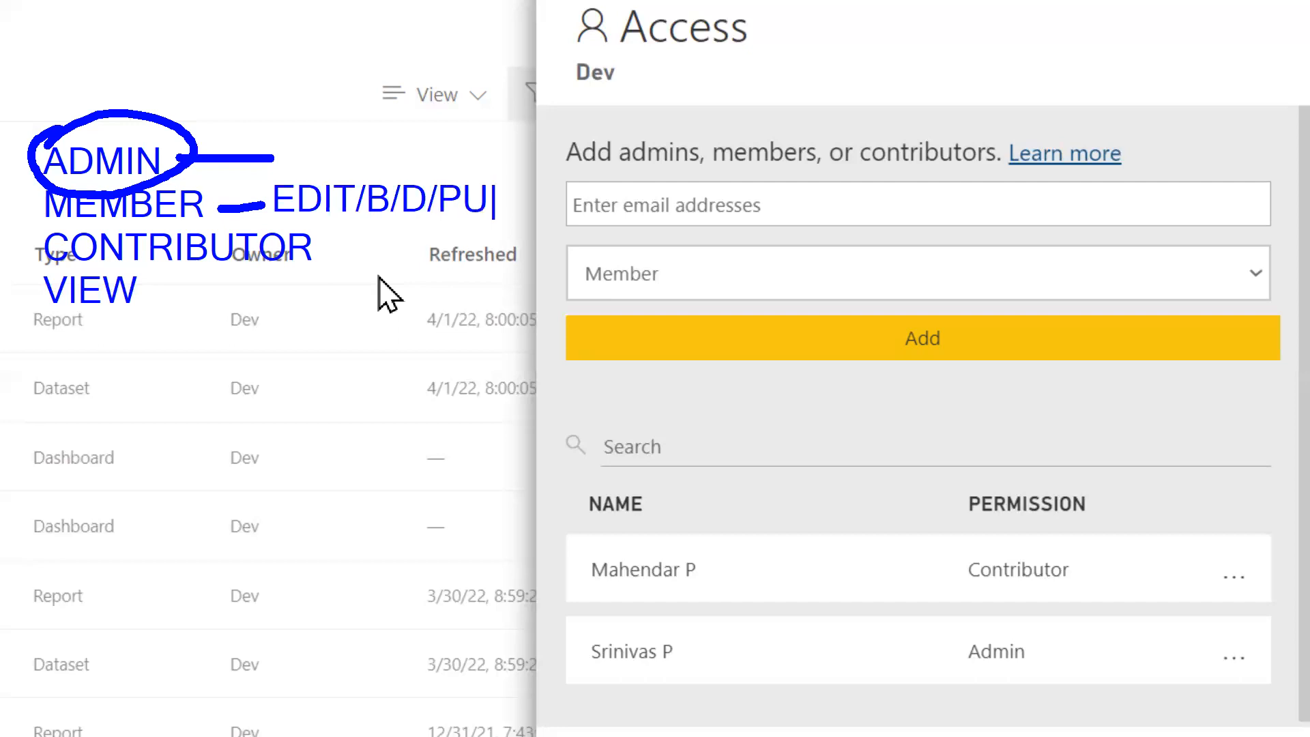
key(BackSpace)
text(/SHA)
key(BackSpace)
key(BackSpace)
key(Escape)
Annotate the CONTRIBUTOR role with P/S/B and the VIEW role with B, each after a short dash
drag(327, 258, 358, 260)
key(t)
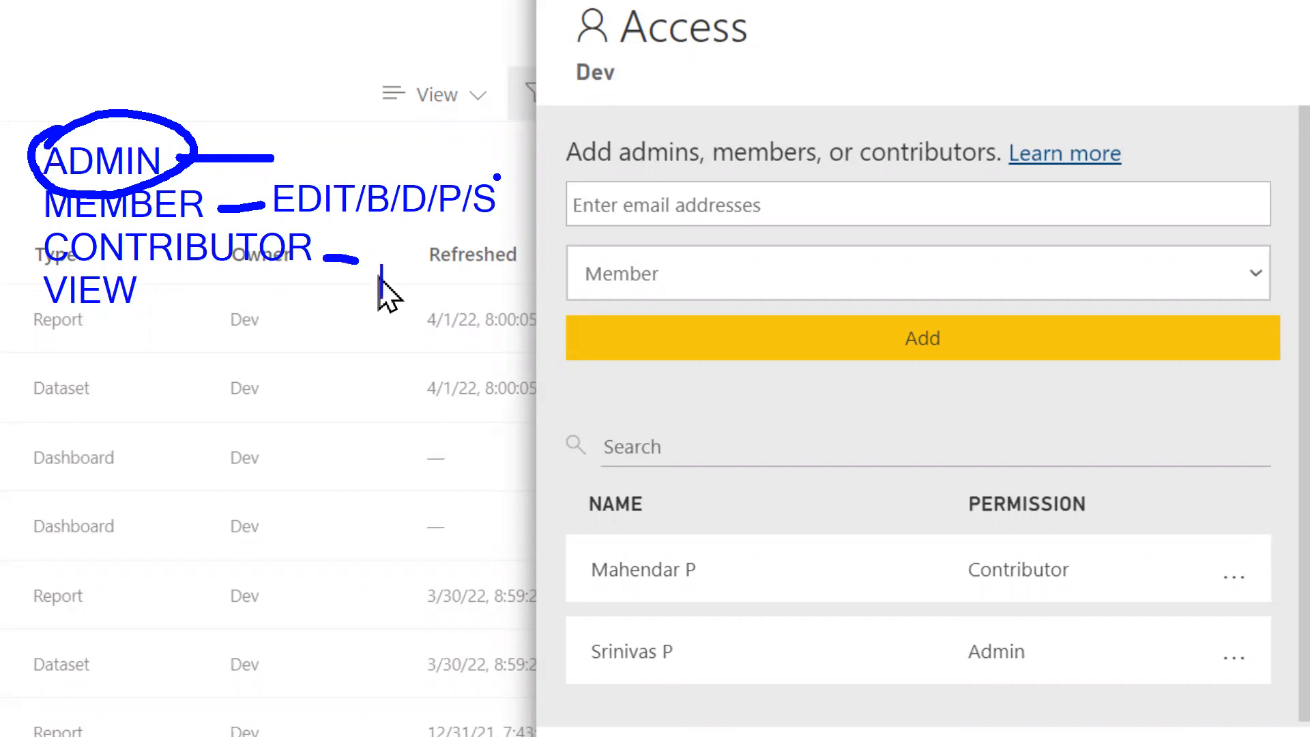
text(P/S/)
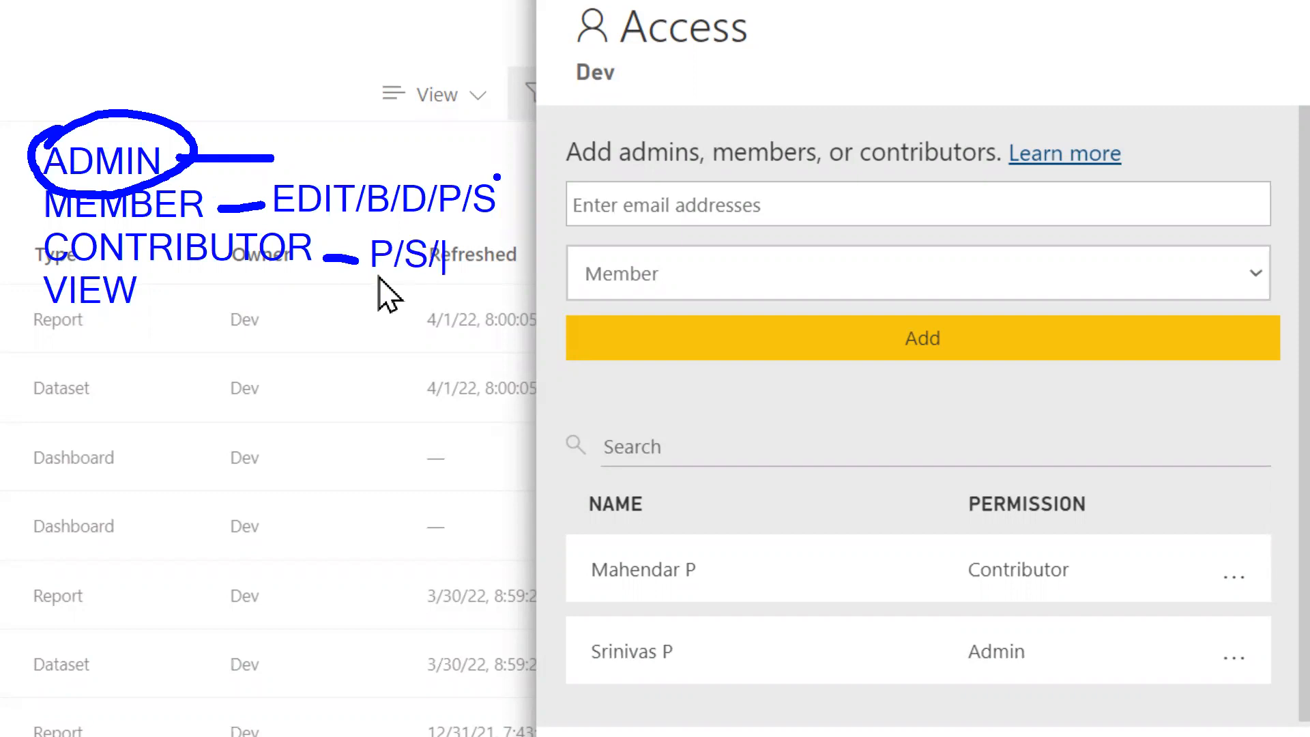
text(B)
drag(152, 293, 208, 293)
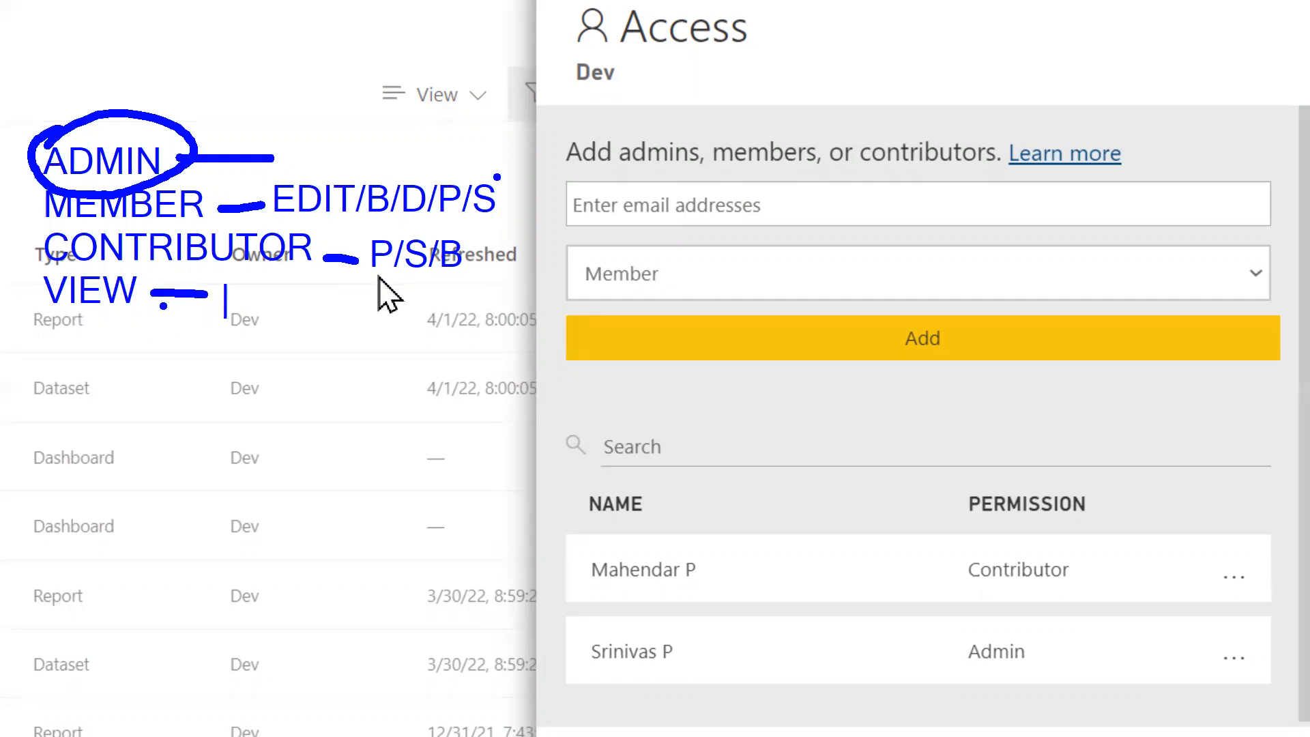
text(B)
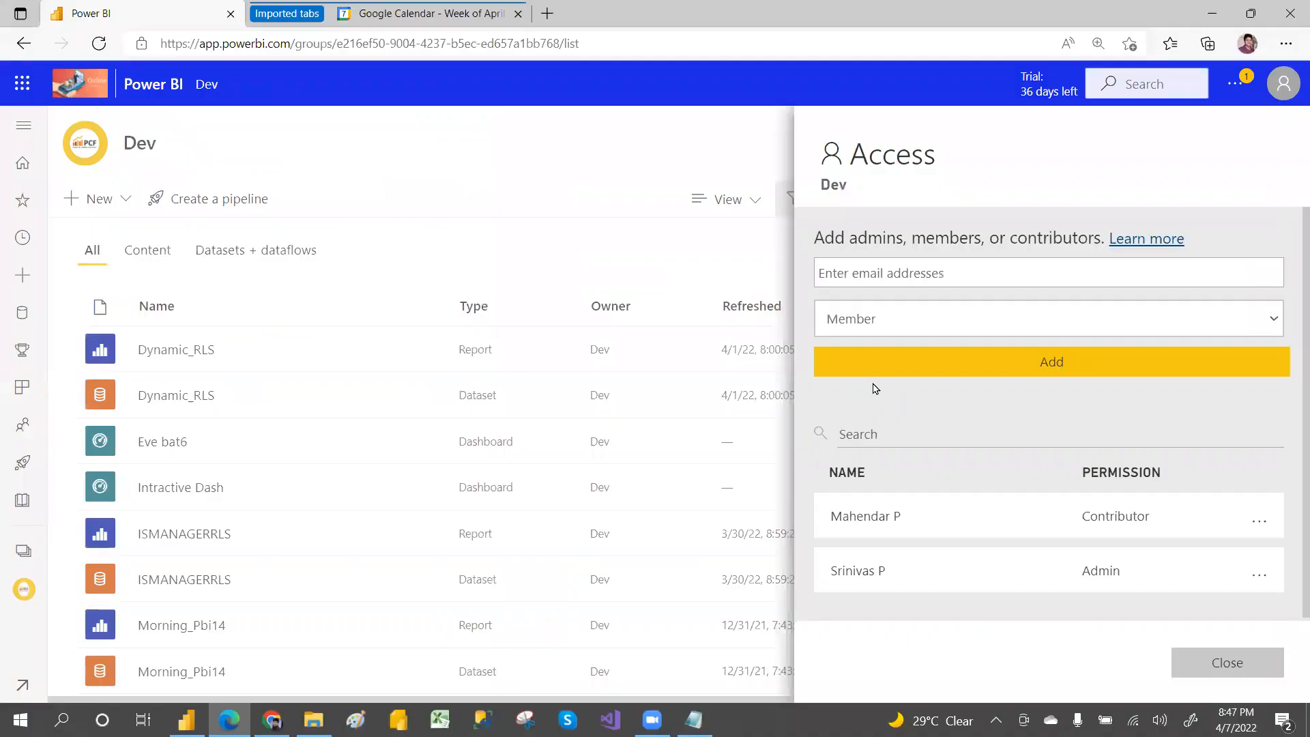
click(818, 19)
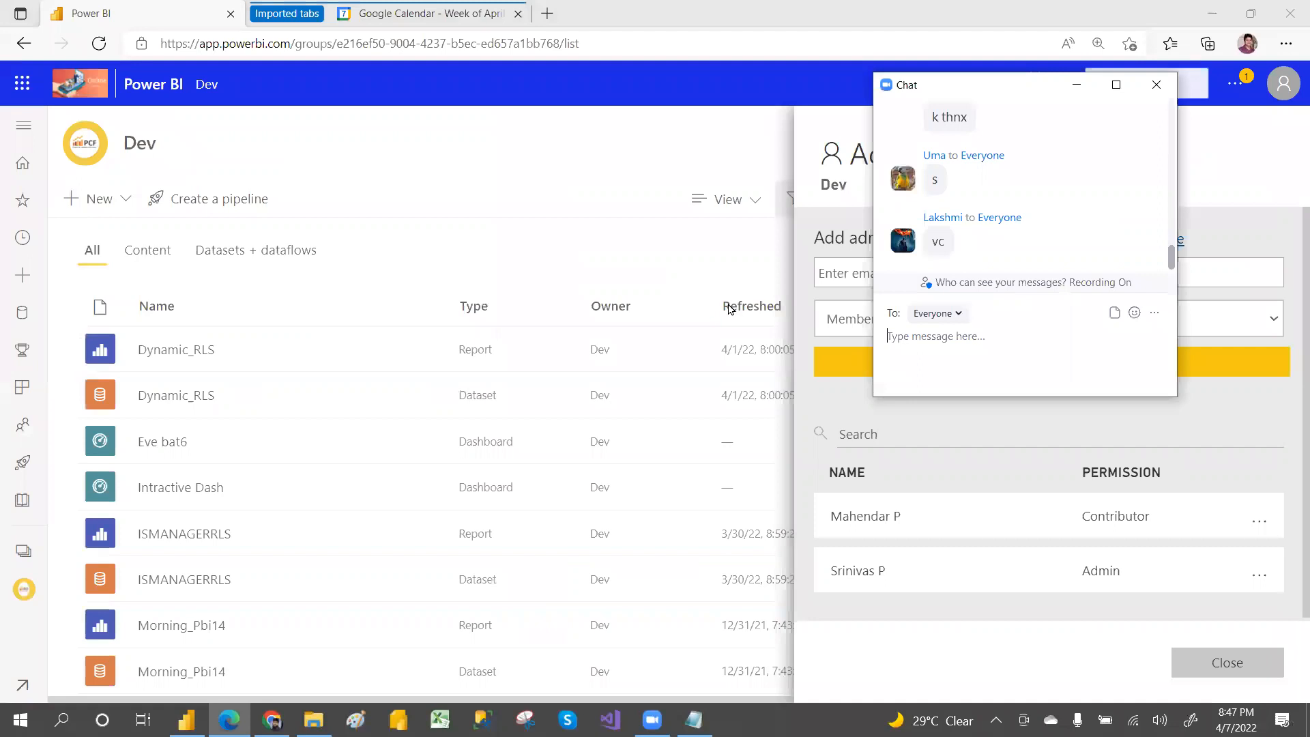
click(729, 309)
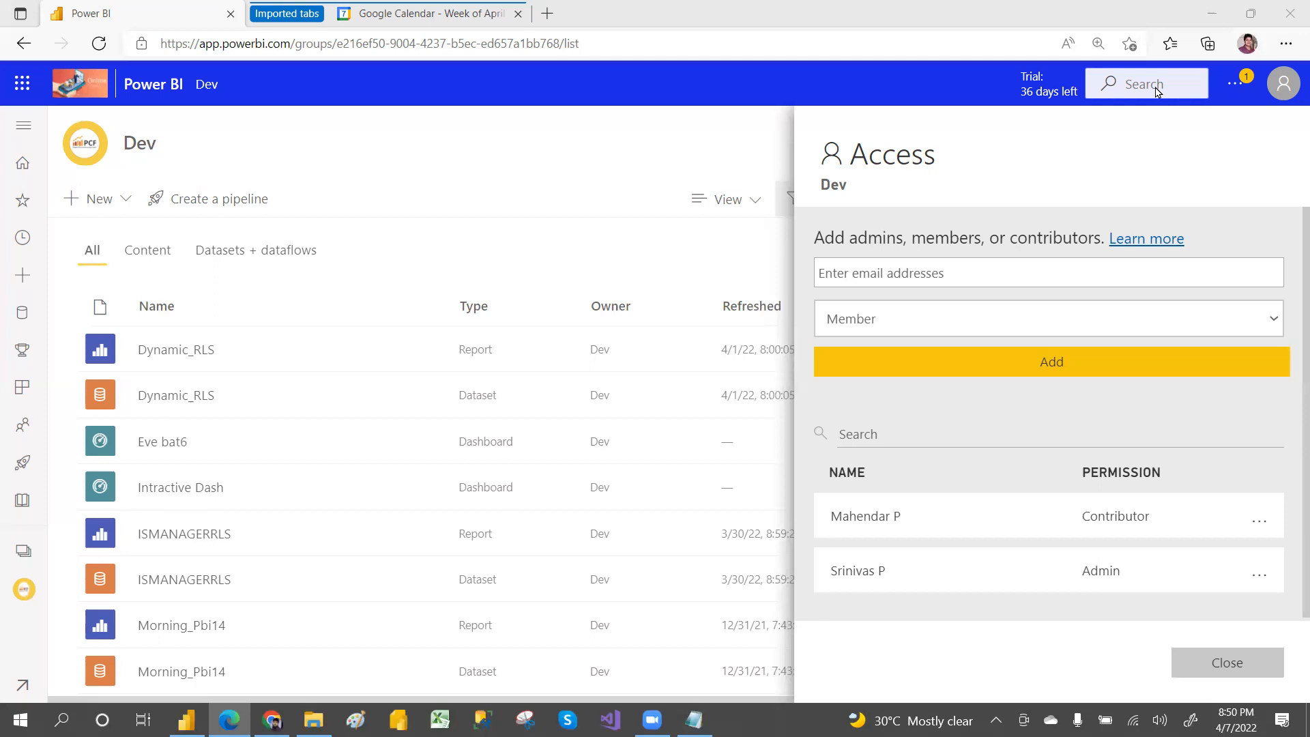
Add the existing contributor to the Dev workspace again with the Viewer role, and look at the permission options for that user
click(876, 320)
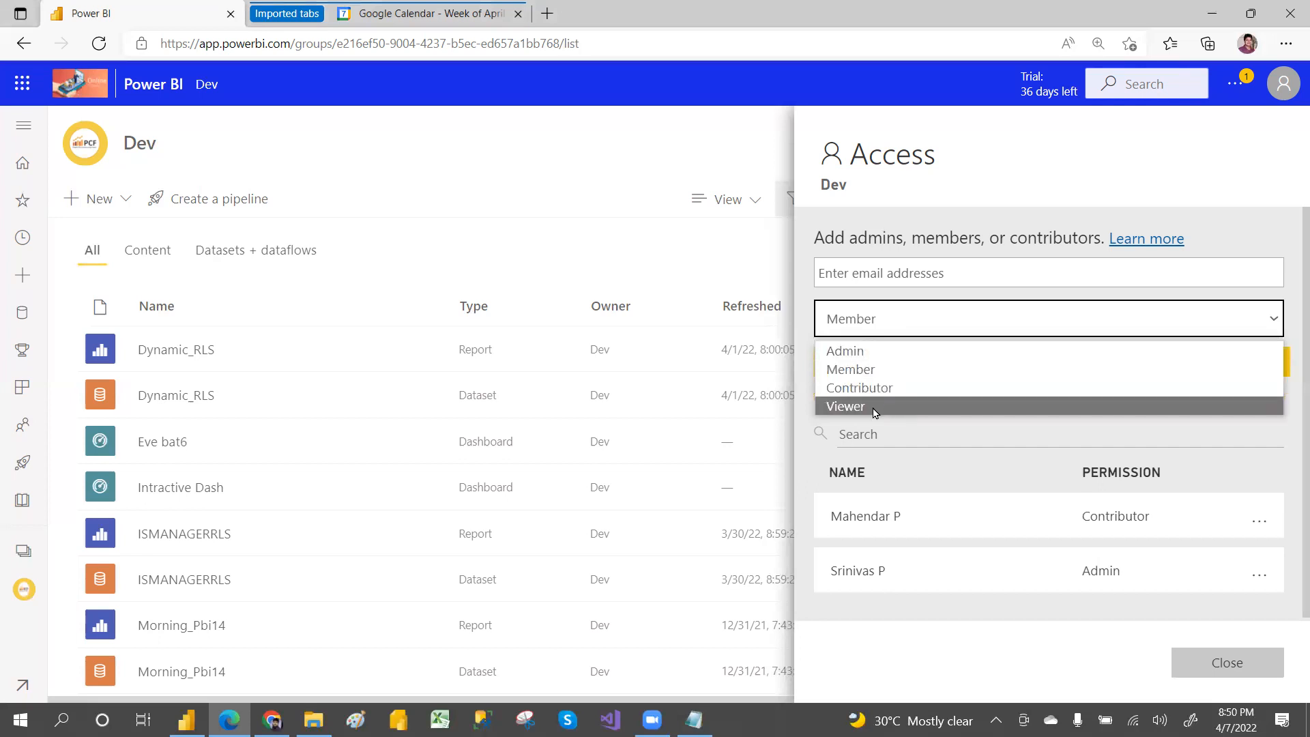
click(853, 267)
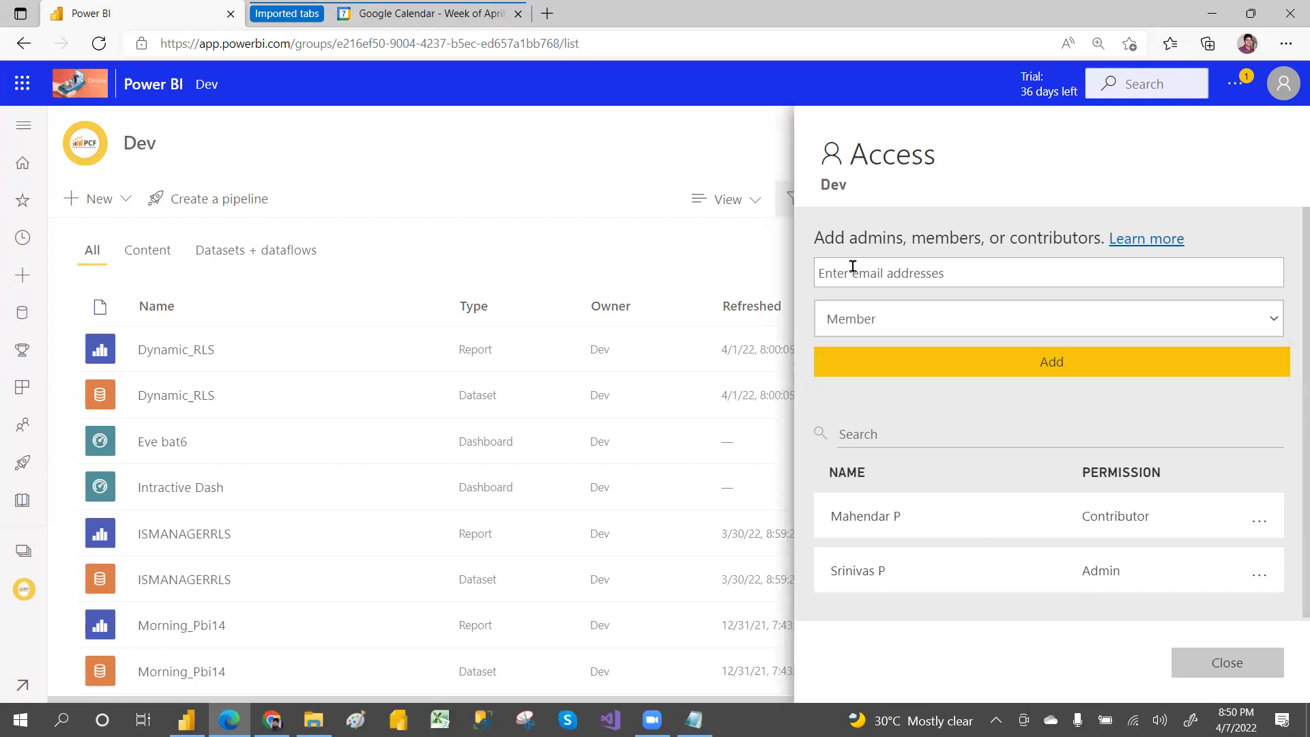
text(MAH)
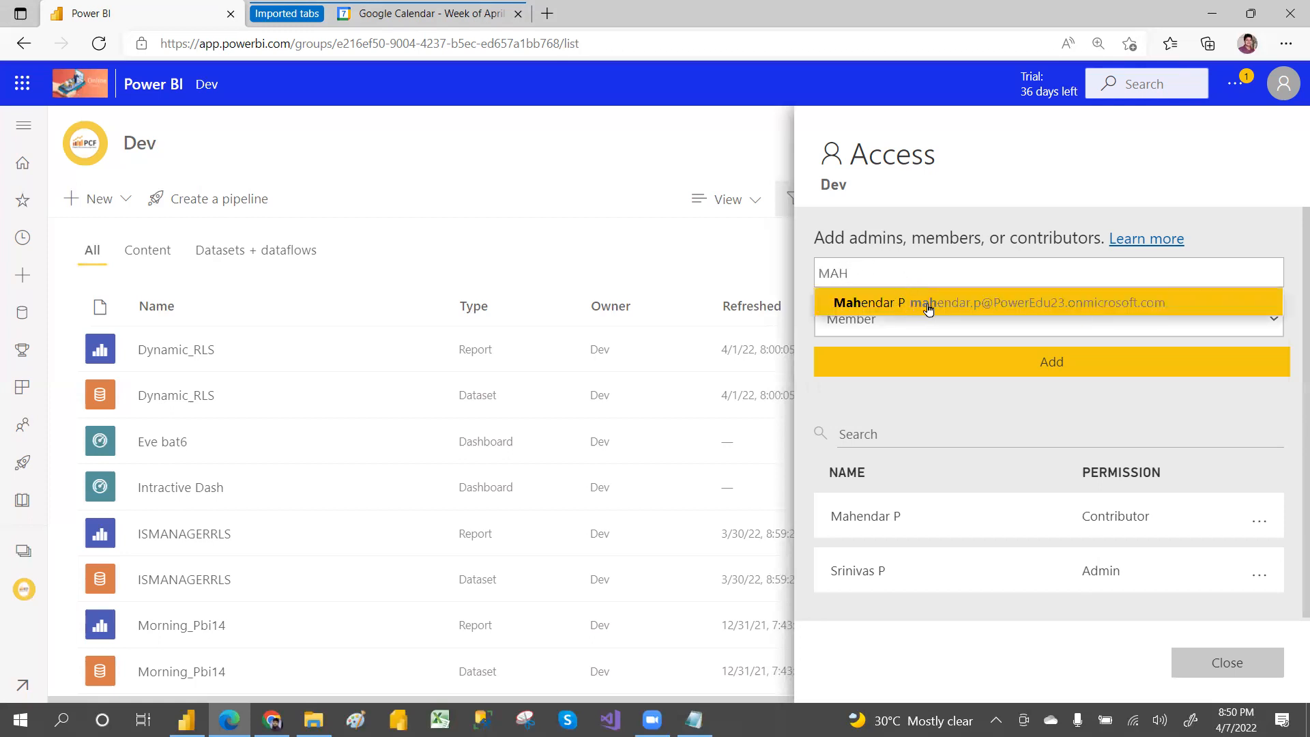
click(926, 307)
click(919, 325)
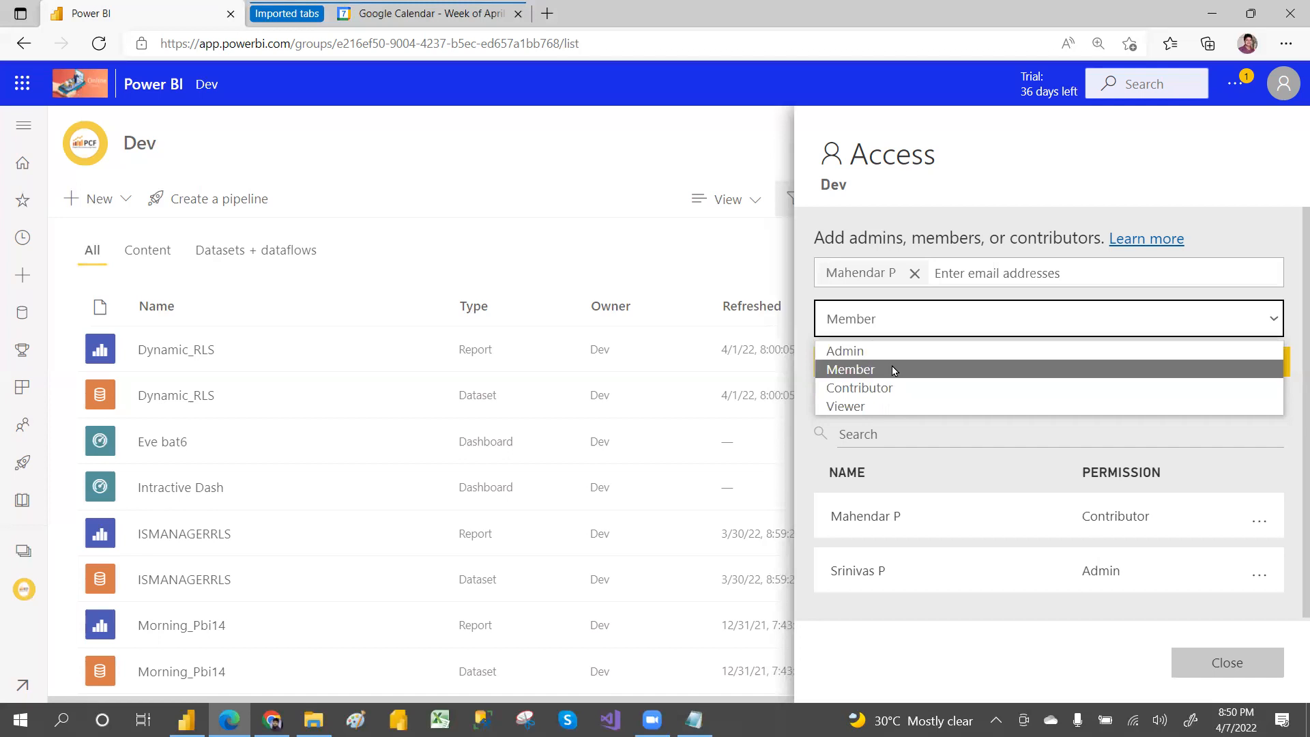
click(870, 407)
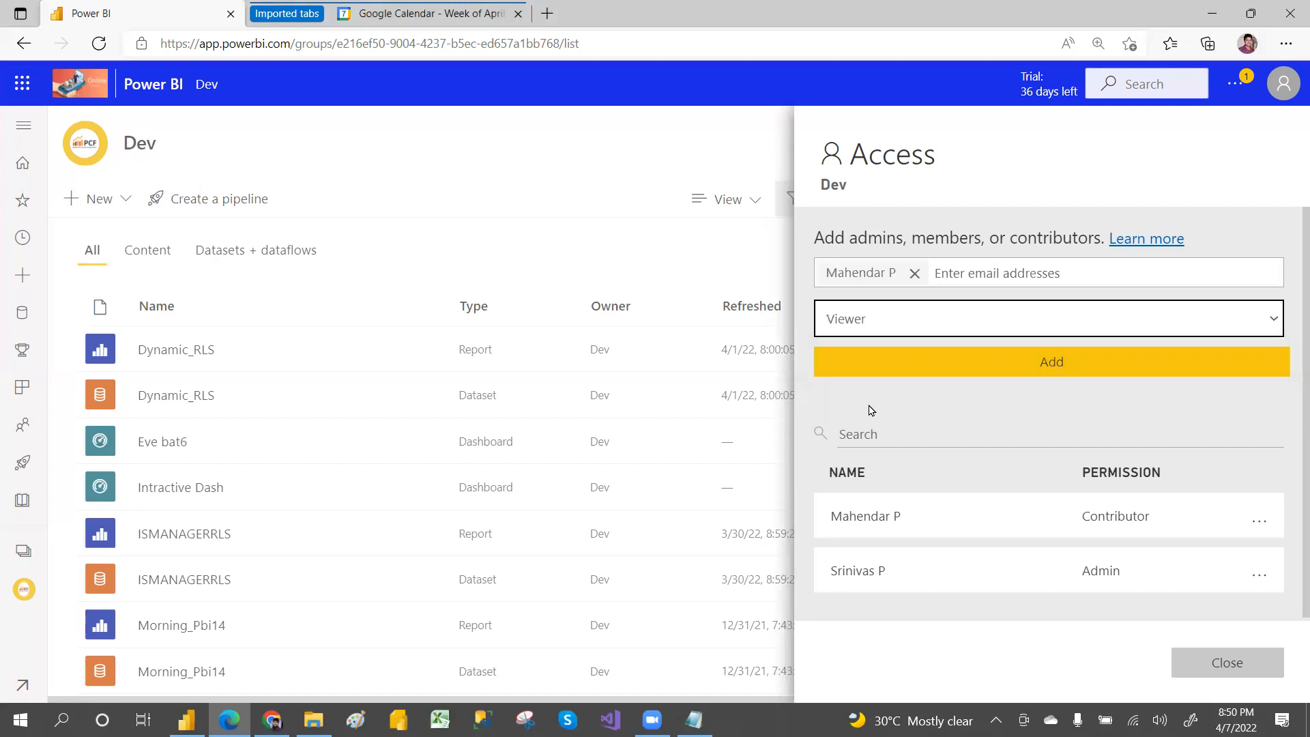
click(997, 360)
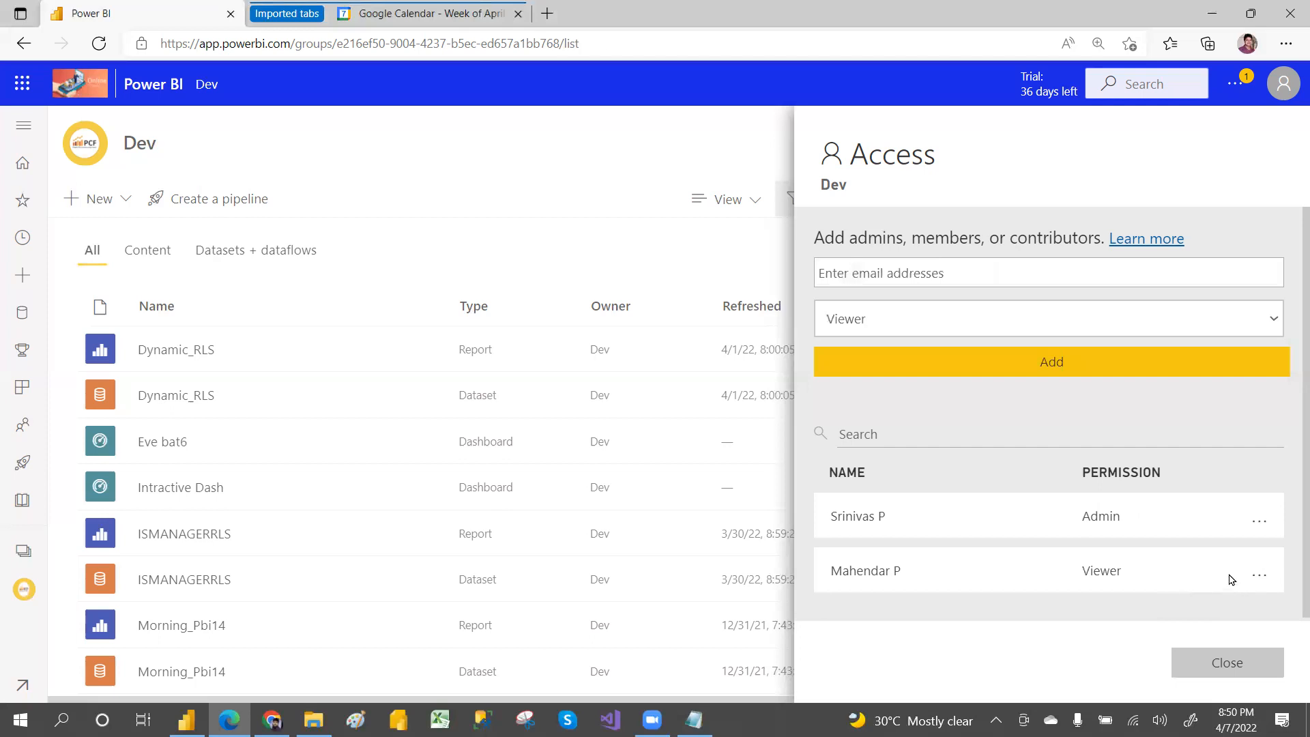
click(1260, 577)
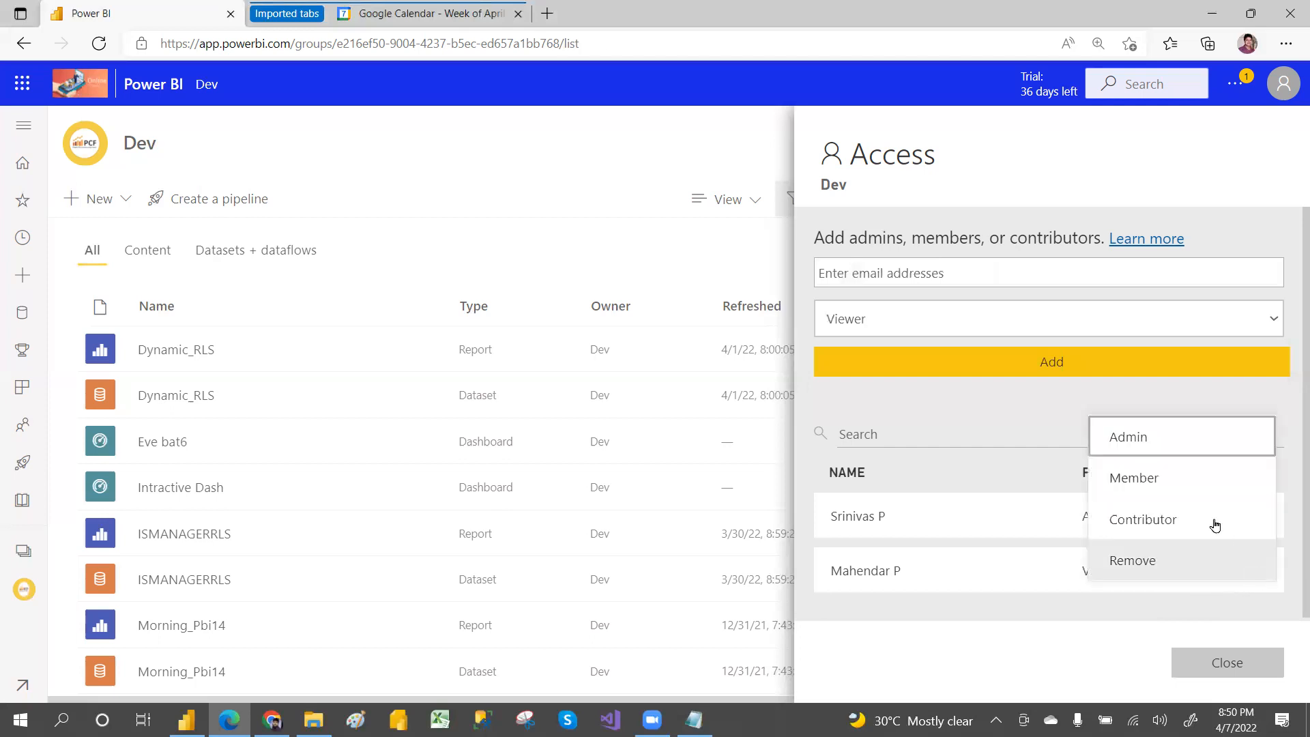
click(1281, 618)
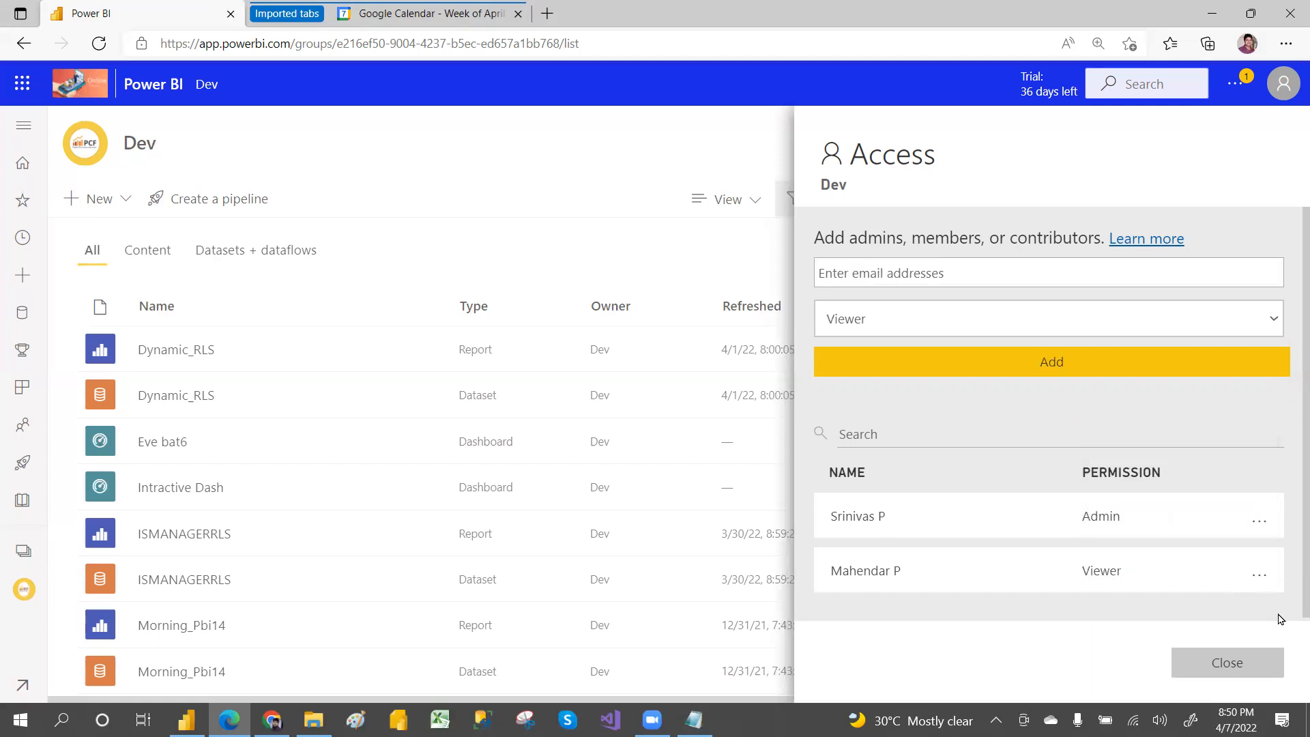
Change the second listed user's role in the Dev workspace to Member, review the remaining permission options, and close the access settings
click(1259, 577)
click(1274, 581)
click(1260, 579)
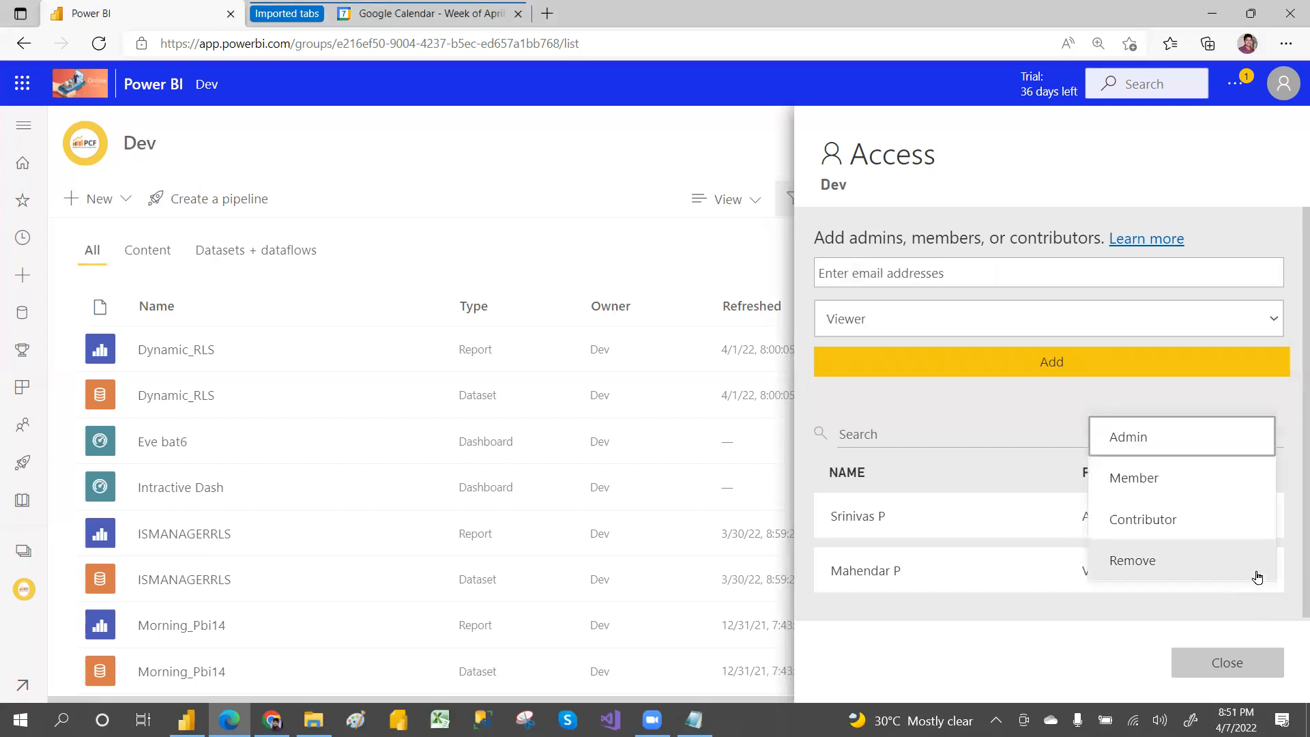
click(1152, 479)
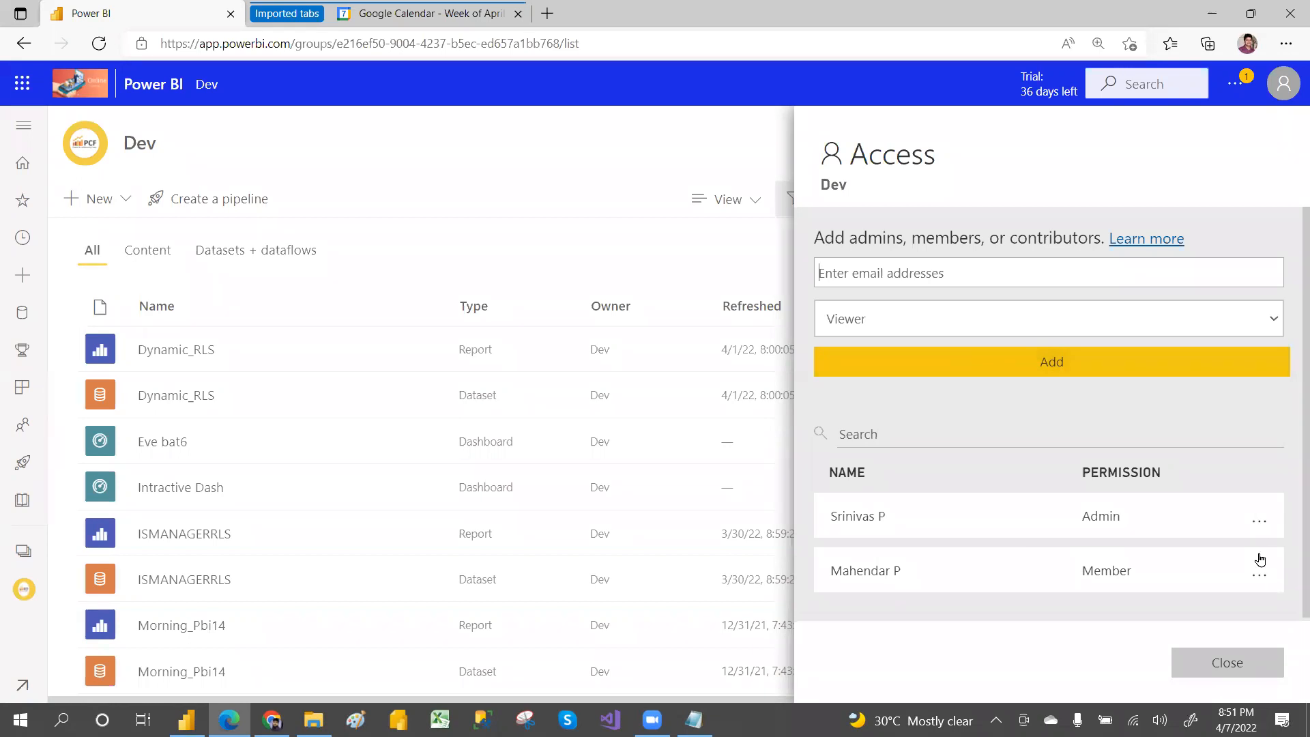
click(1261, 577)
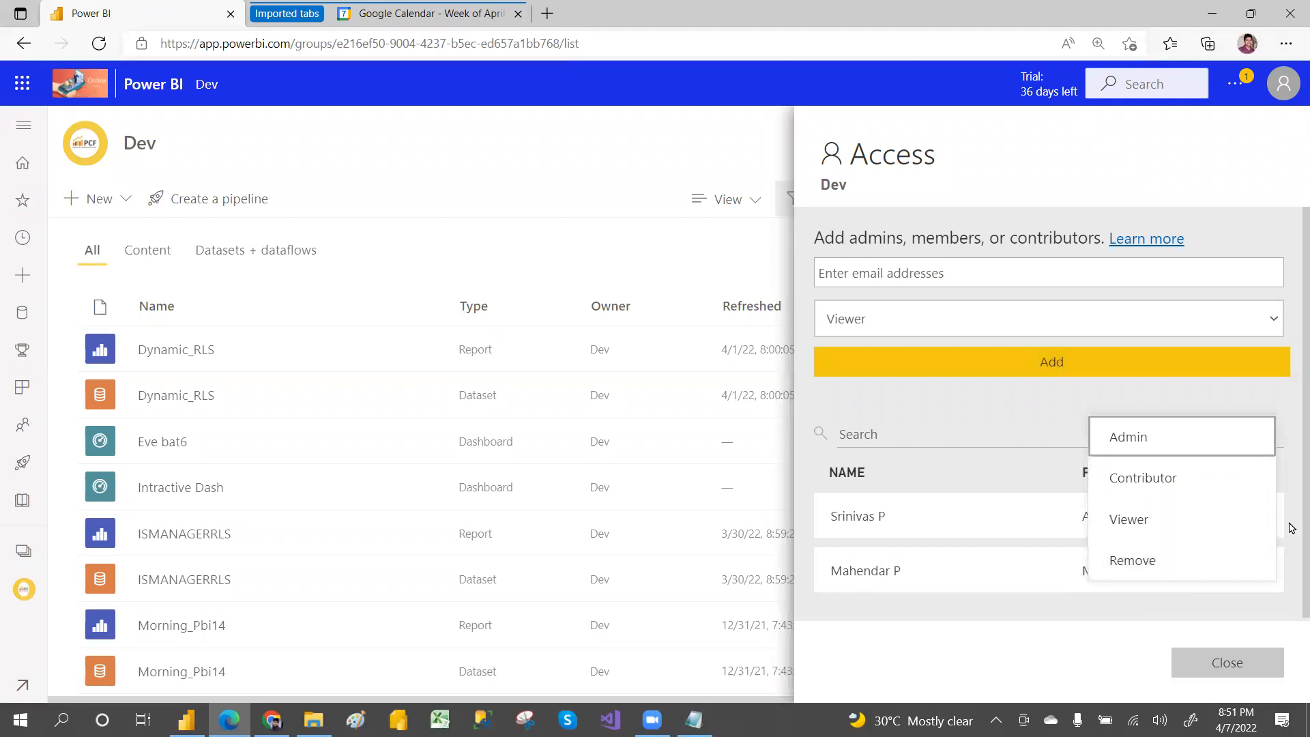
click(1291, 417)
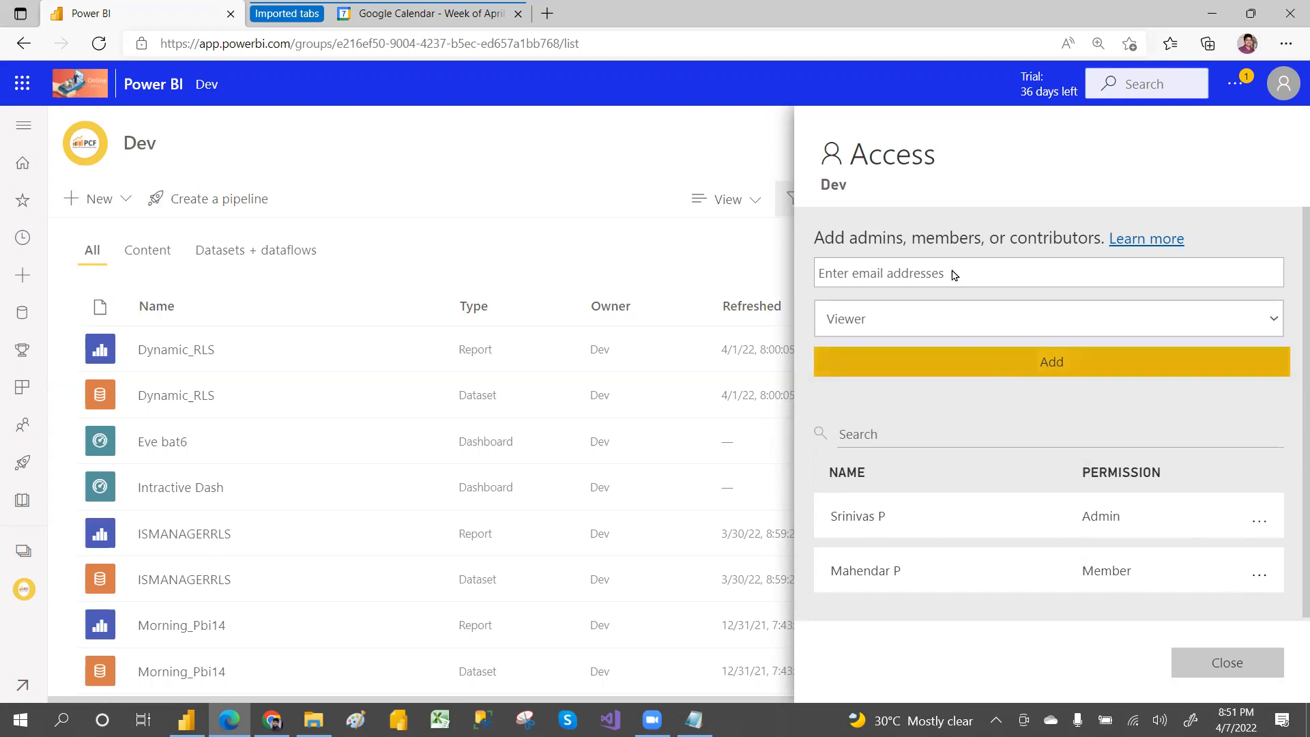
key(Escape)
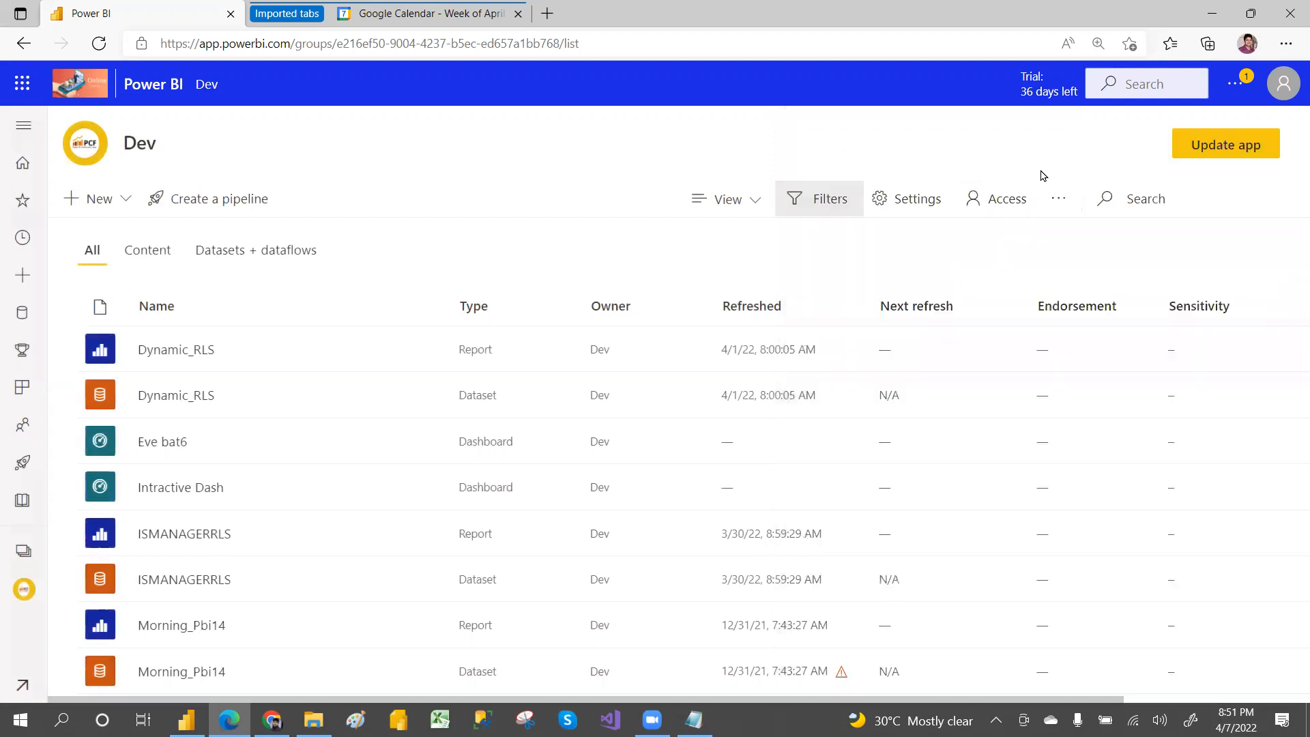
Switch to the DailyClasses_Notes file in Notepad, go back up to the 07/04/2022 notes and highlight the heading "2) What is Workspace"
click(694, 720)
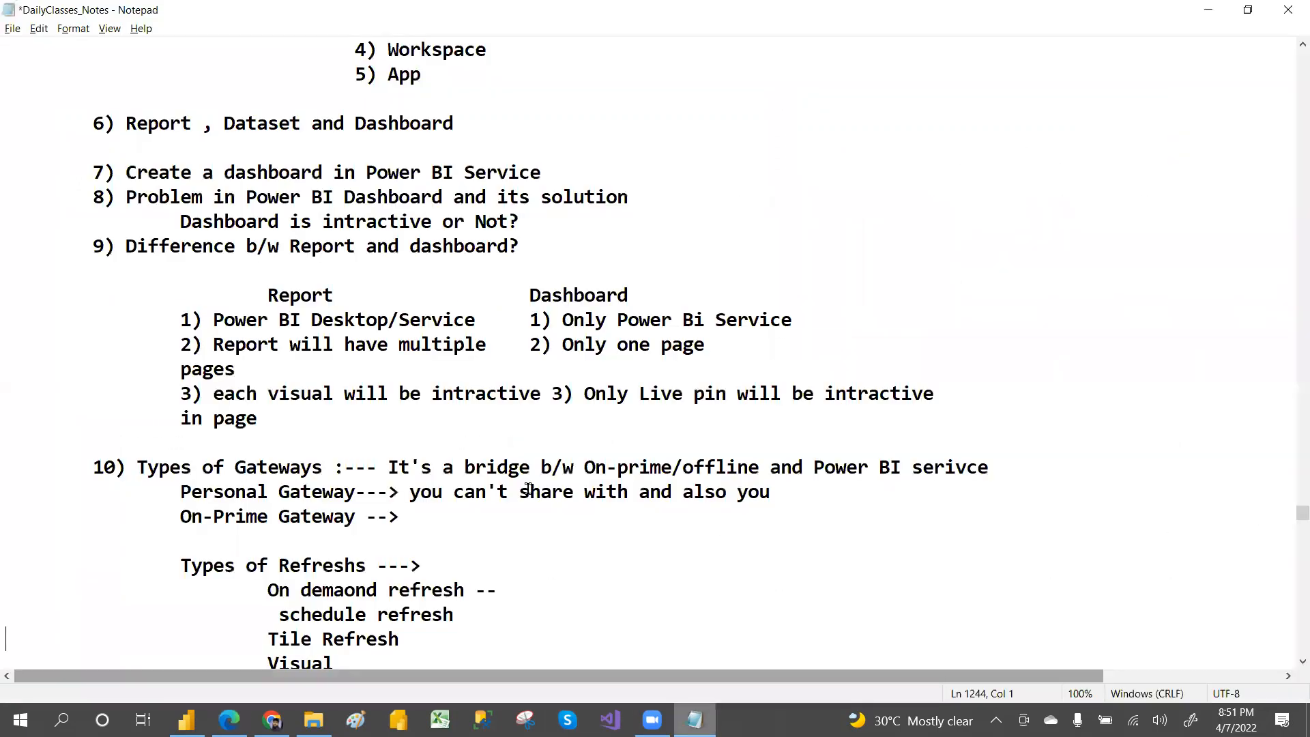
click(186, 290)
key(Up)
key(Up)
key(Up)
key(Up)
key(Up)
key(Up)
key(Up)
key(Up)
key(Up)
key(Up)
key(Up)
key(Up)
key(Up)
key(Up)
key(Up)
key(Up)
key(Up)
key(Up)
key(Up)
key(Up)
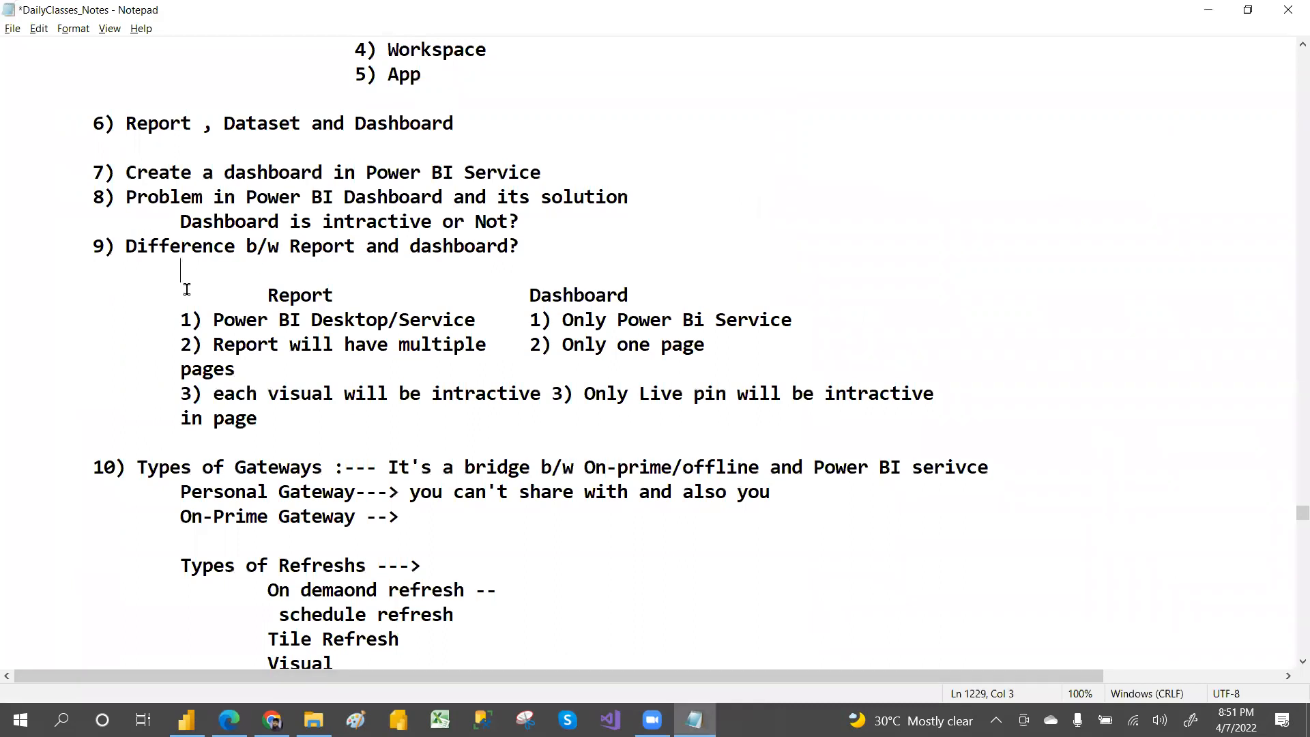
key(Up)
key(Up)
key(Up)
key(Up)
key(Up)
key(Up)
key(Up)
key(Up)
key(Up)
key(Up)
key(Up)
key(Up)
key(Up)
key(Up)
key(Up)
key(Up)
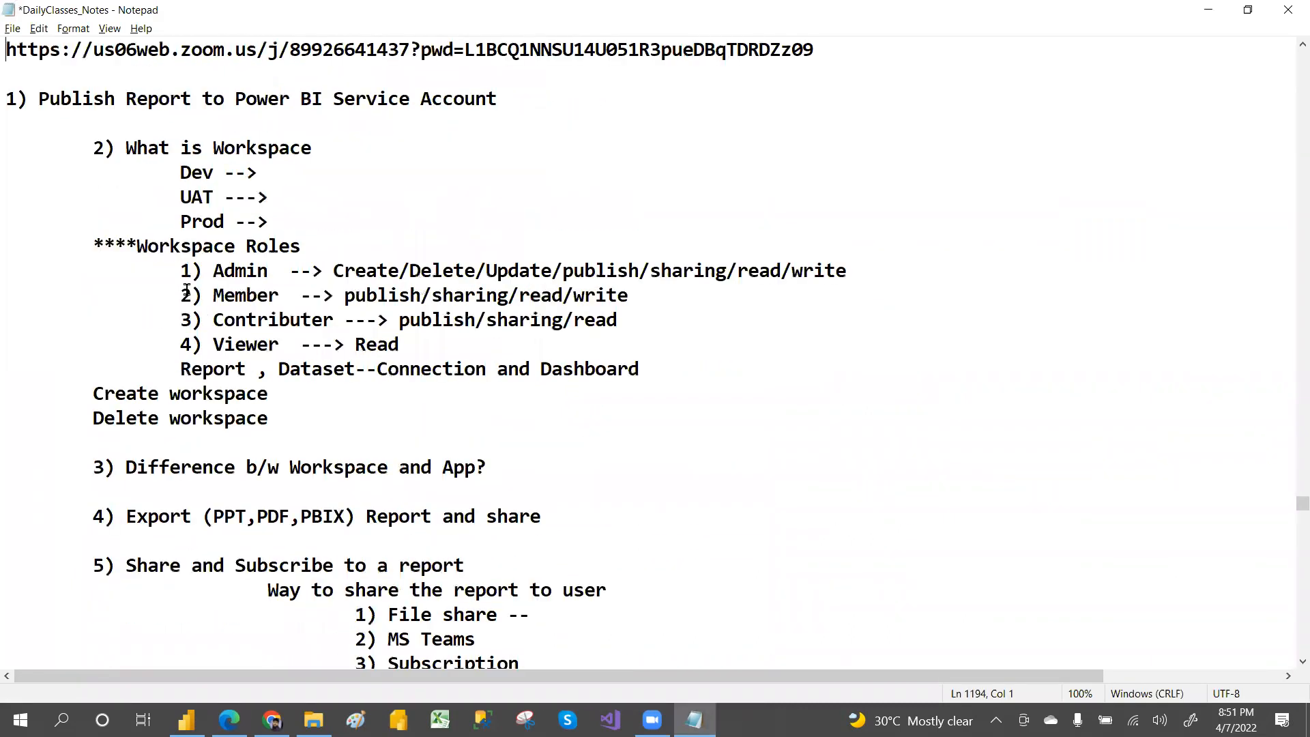
drag(57, 285, 383, 286)
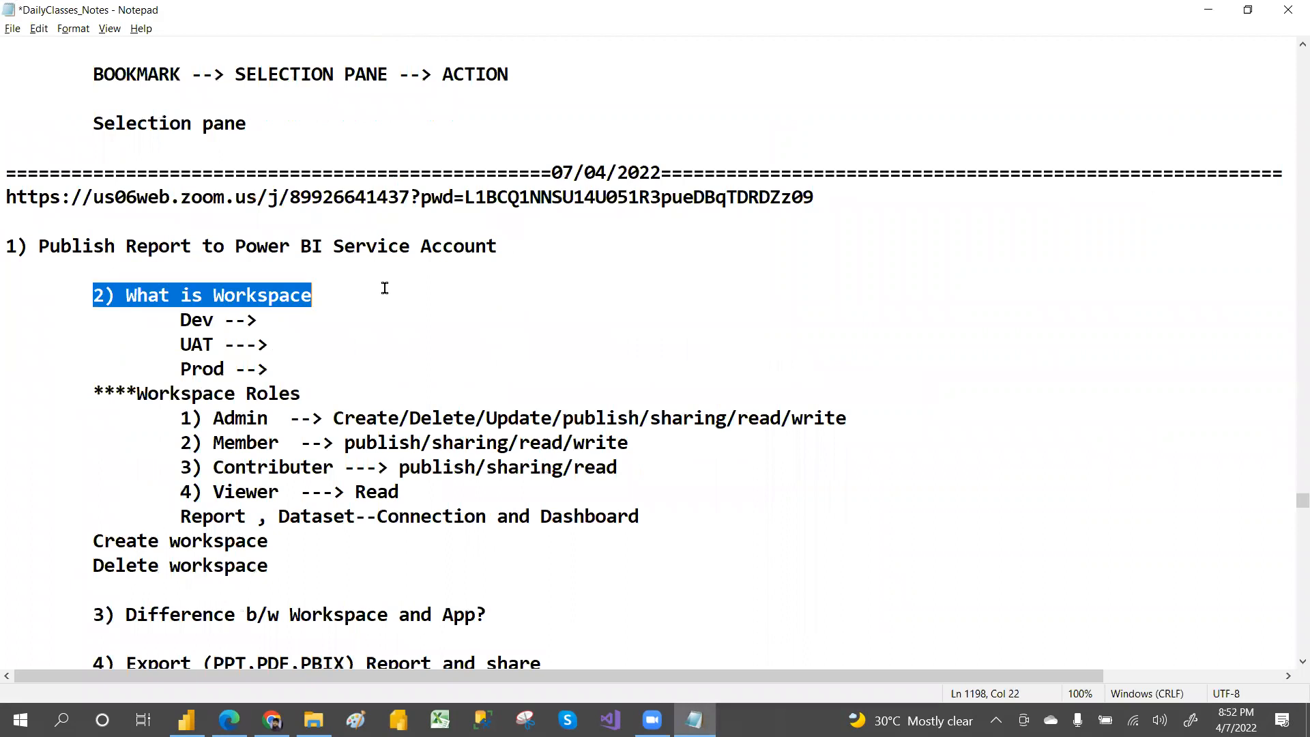
Highlight the Dev, UAT and Prod lines under the workspace heading, both individually and as a group
drag(181, 320, 245, 344)
drag(179, 368, 287, 368)
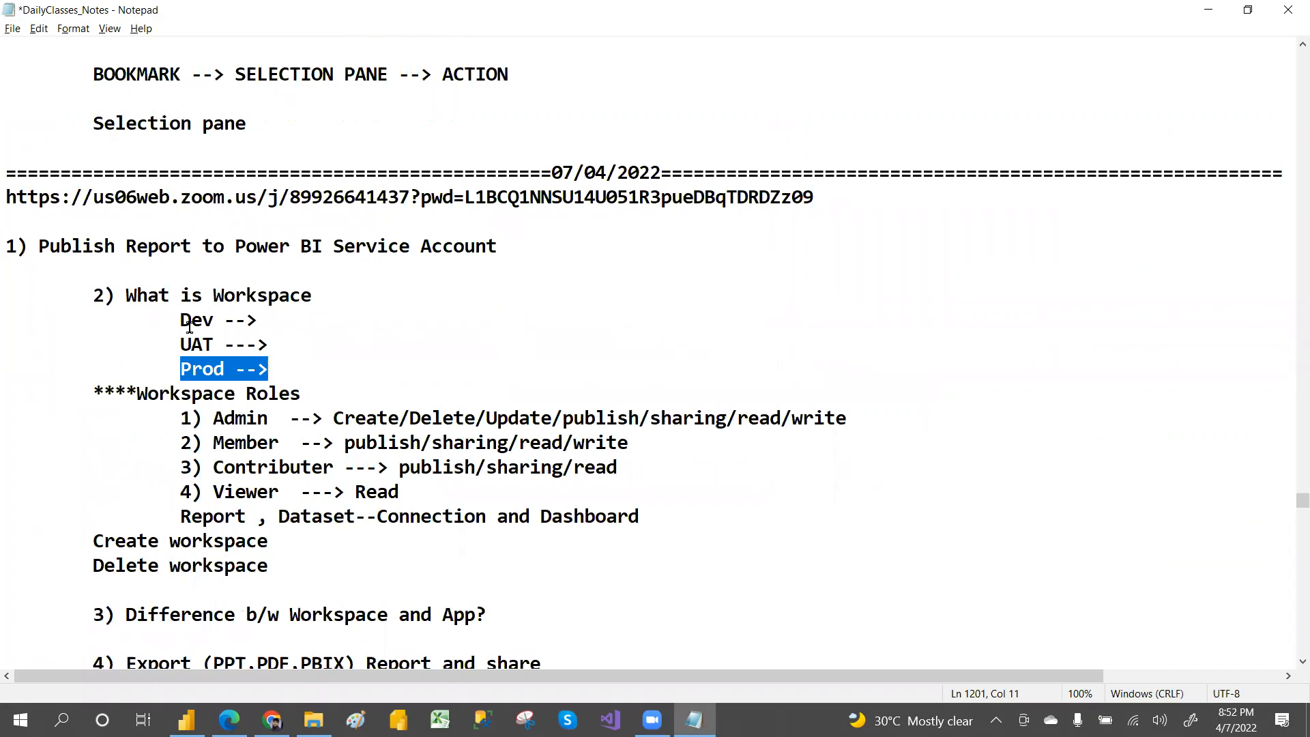
drag(176, 320, 279, 363)
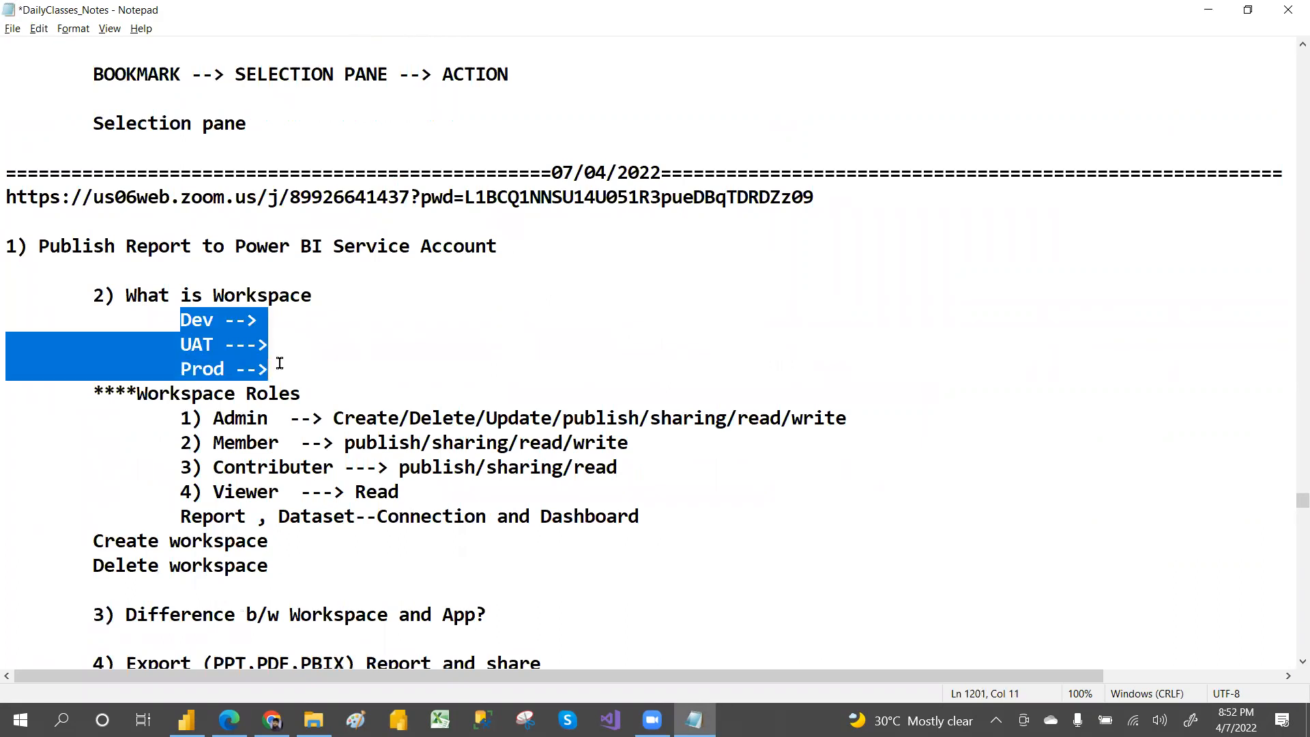
click(279, 363)
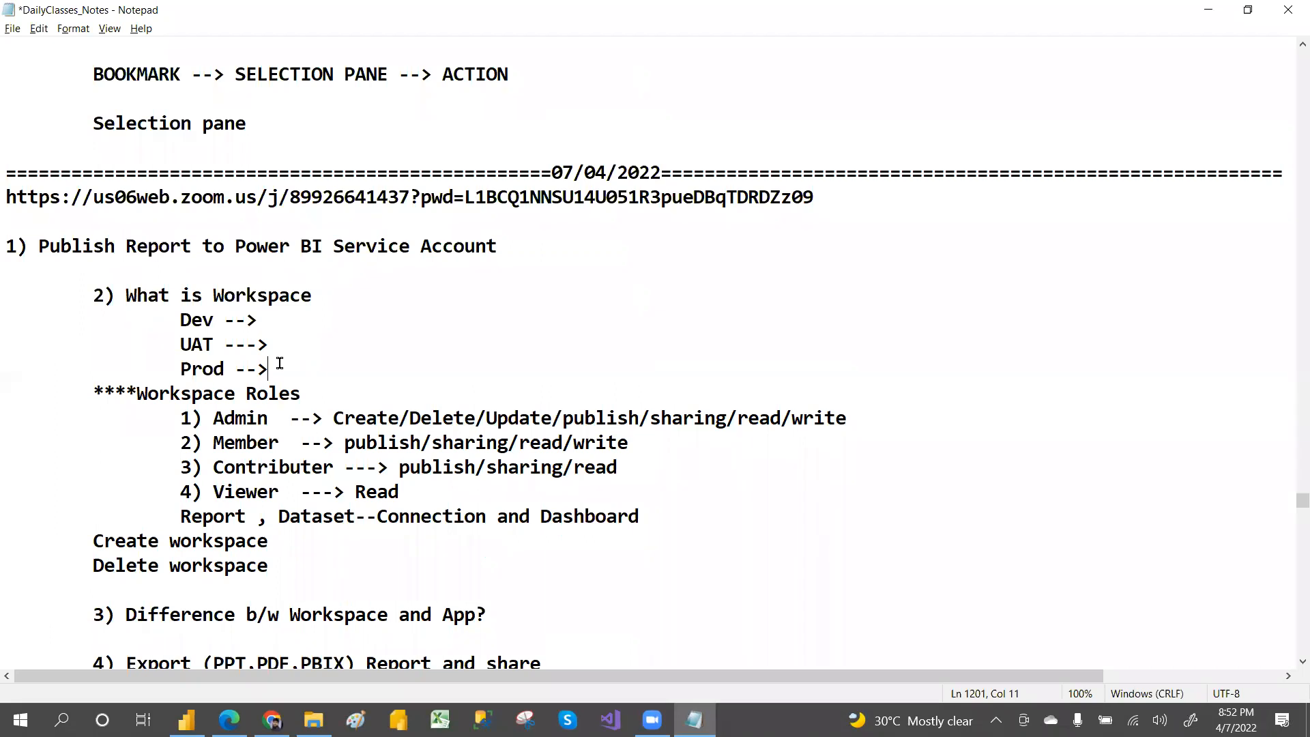
click(182, 320)
shift+click(307, 316)
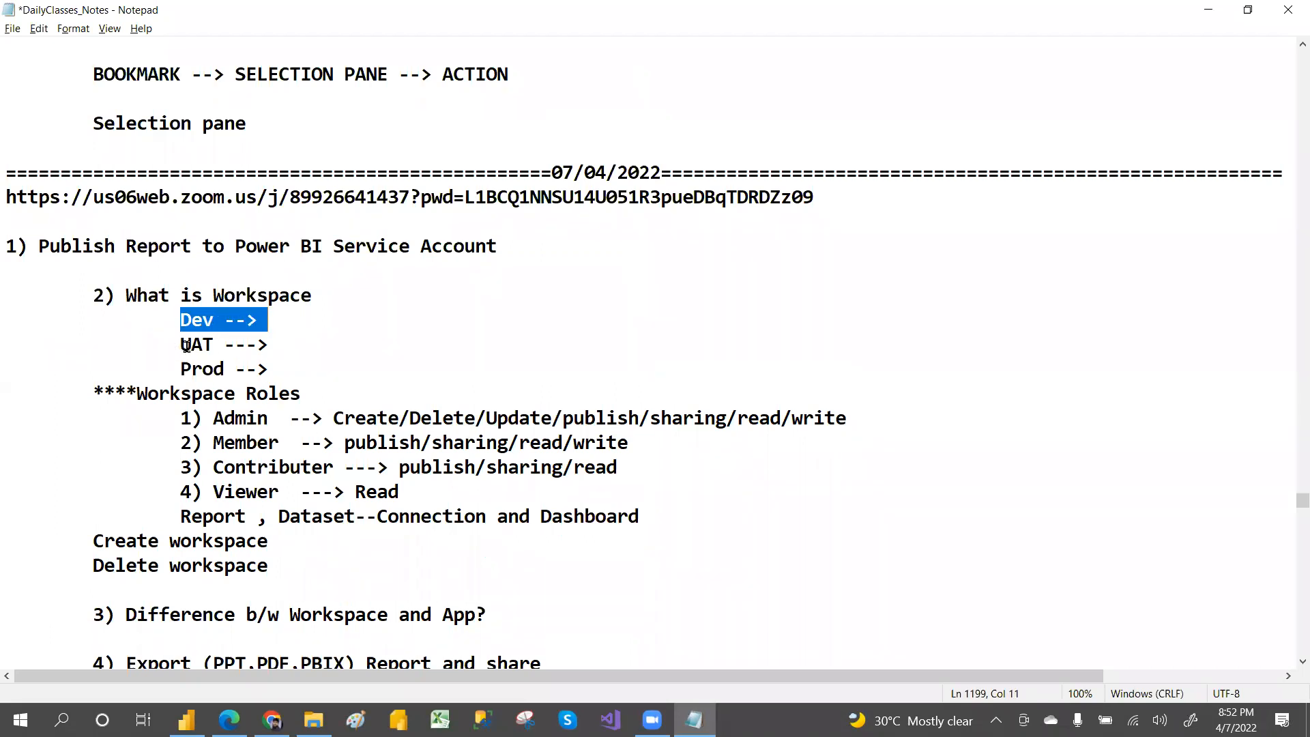
drag(181, 344, 287, 345)
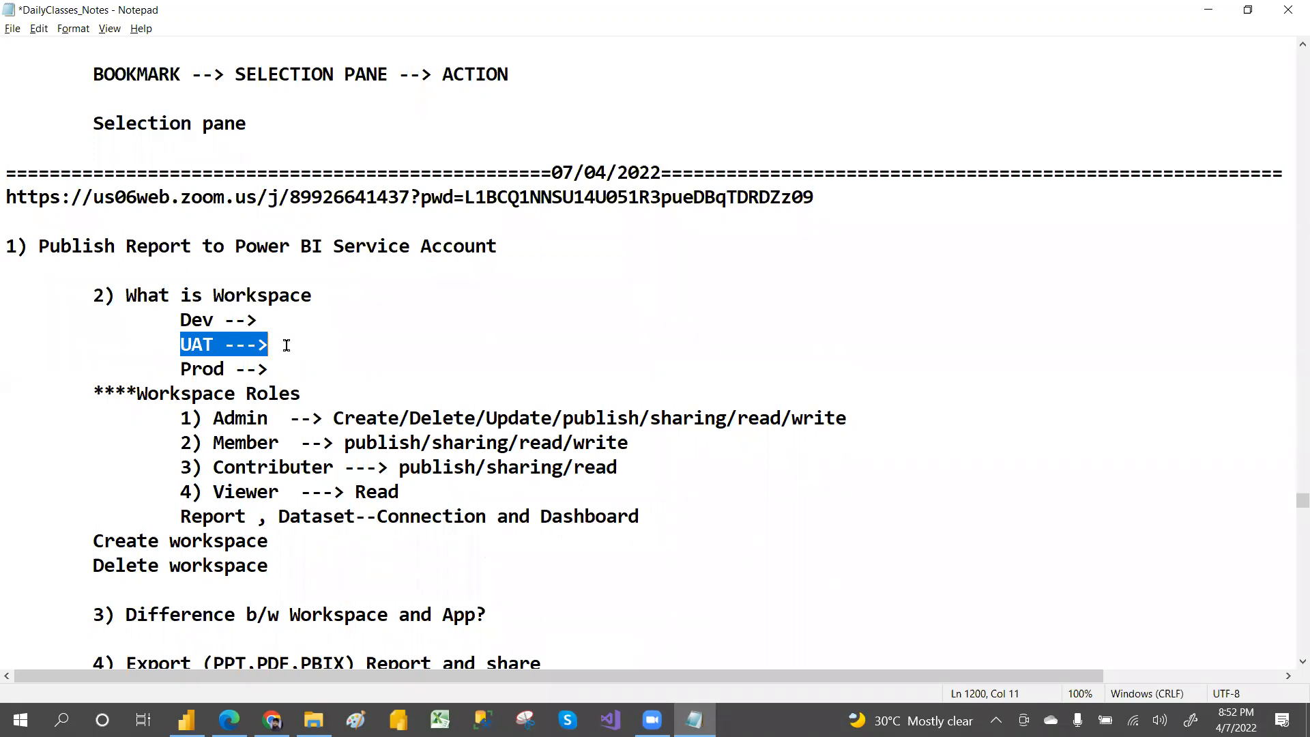
click(286, 345)
drag(176, 348, 249, 369)
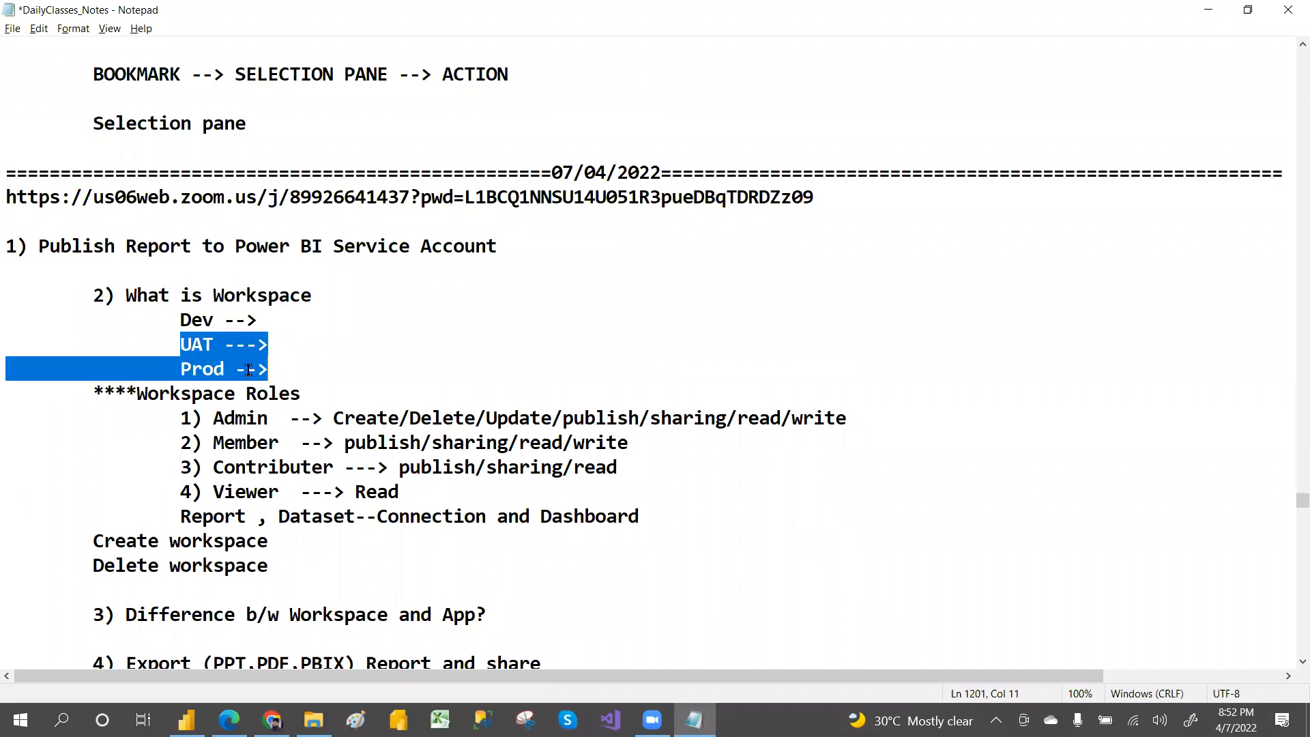
click(217, 369)
double_click(231, 369)
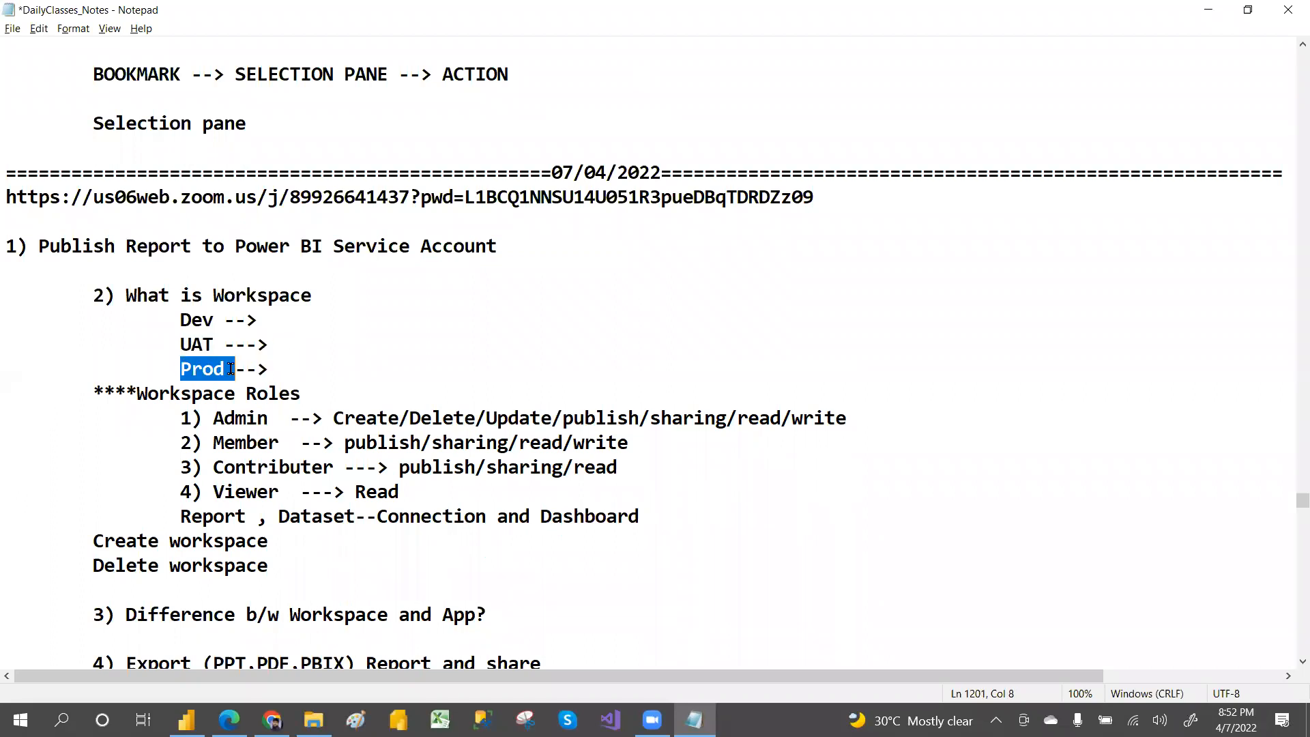
click(263, 369)
drag(263, 369, 158, 320)
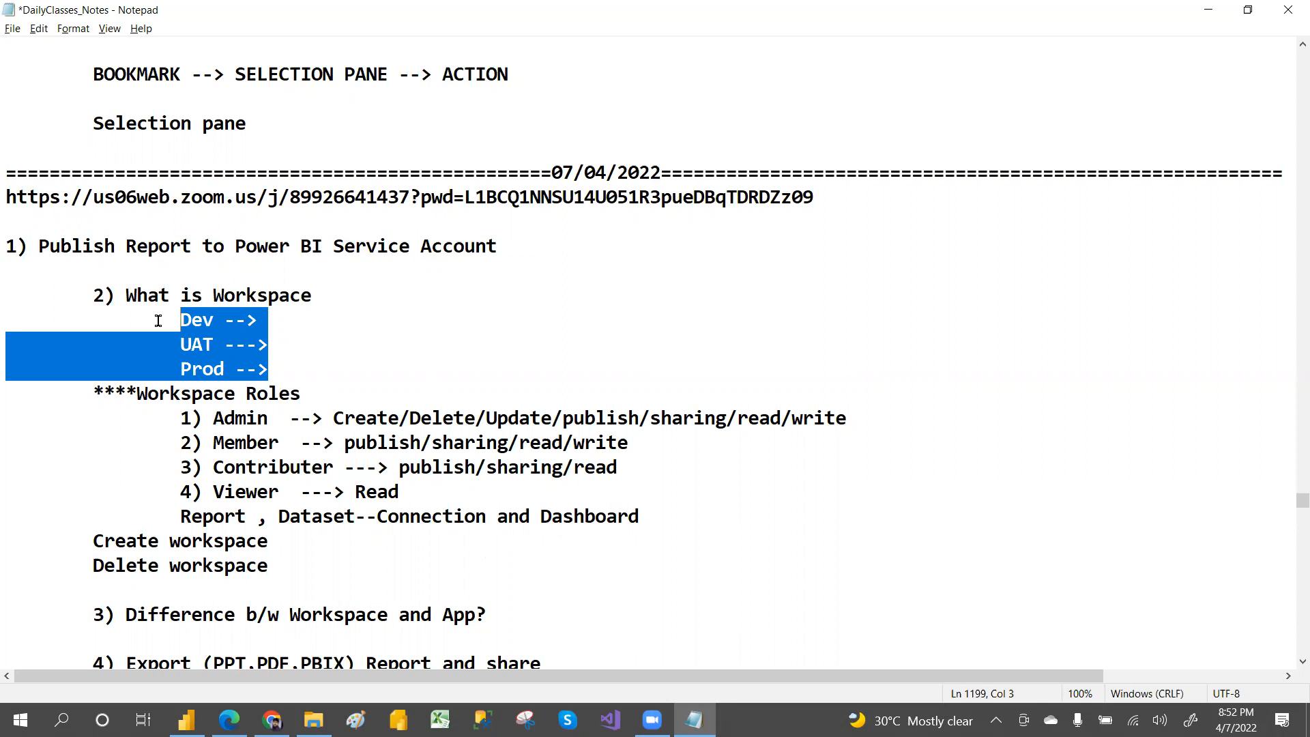
key(Down)
key(Down)
key(Down)
key(Down)
key(Down)
key(Down)
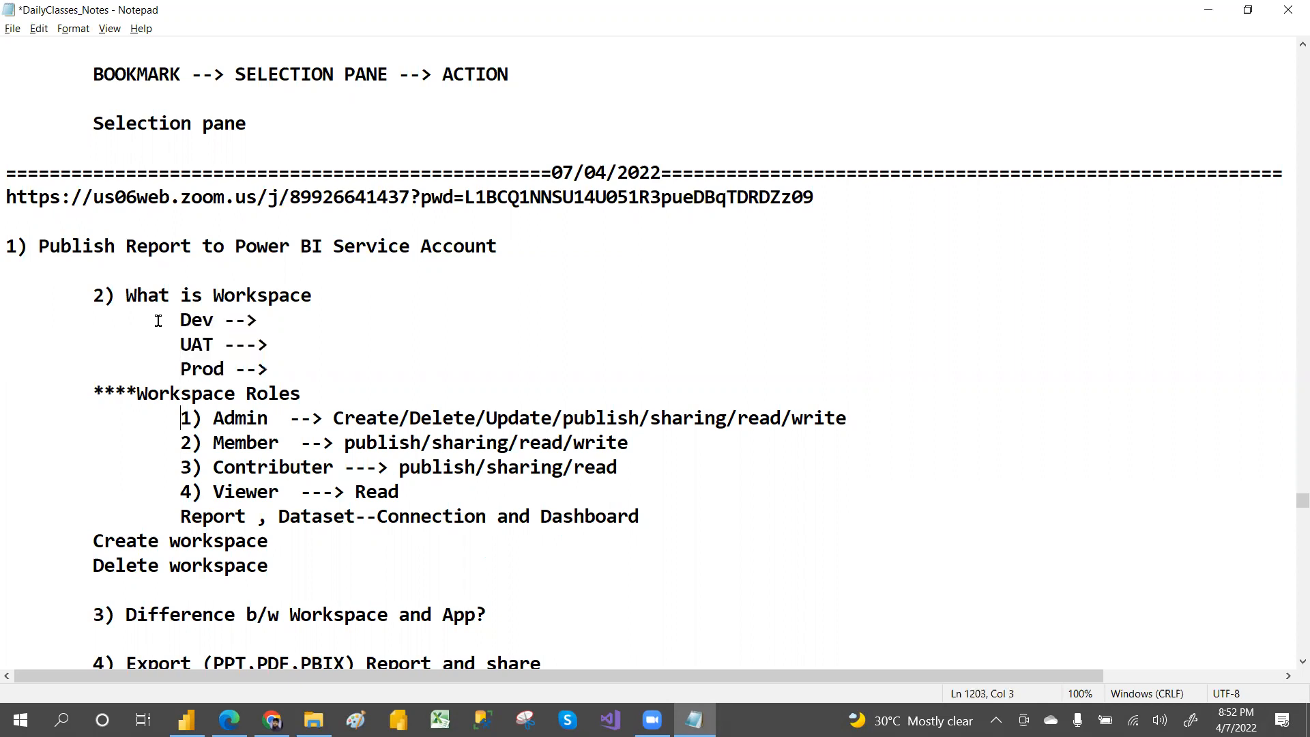
drag(180, 321, 277, 366)
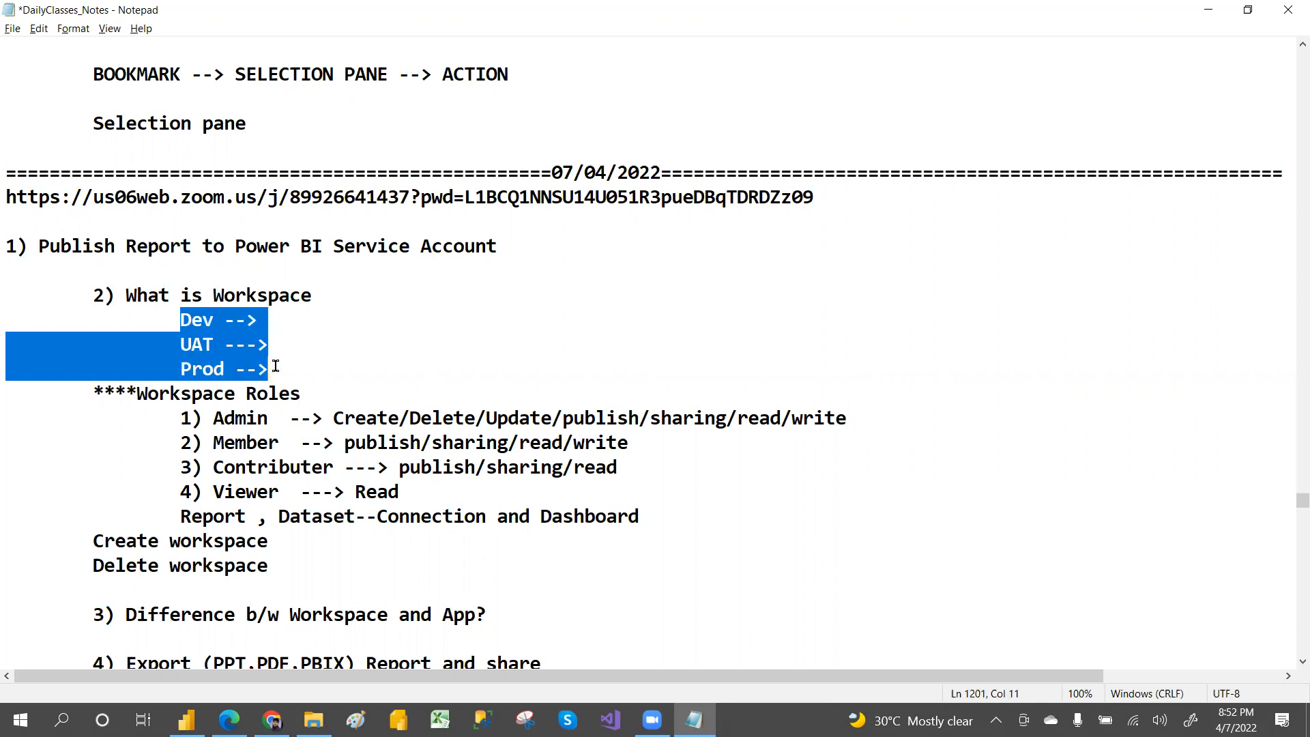
click(281, 367)
key(Down)
key(Down)
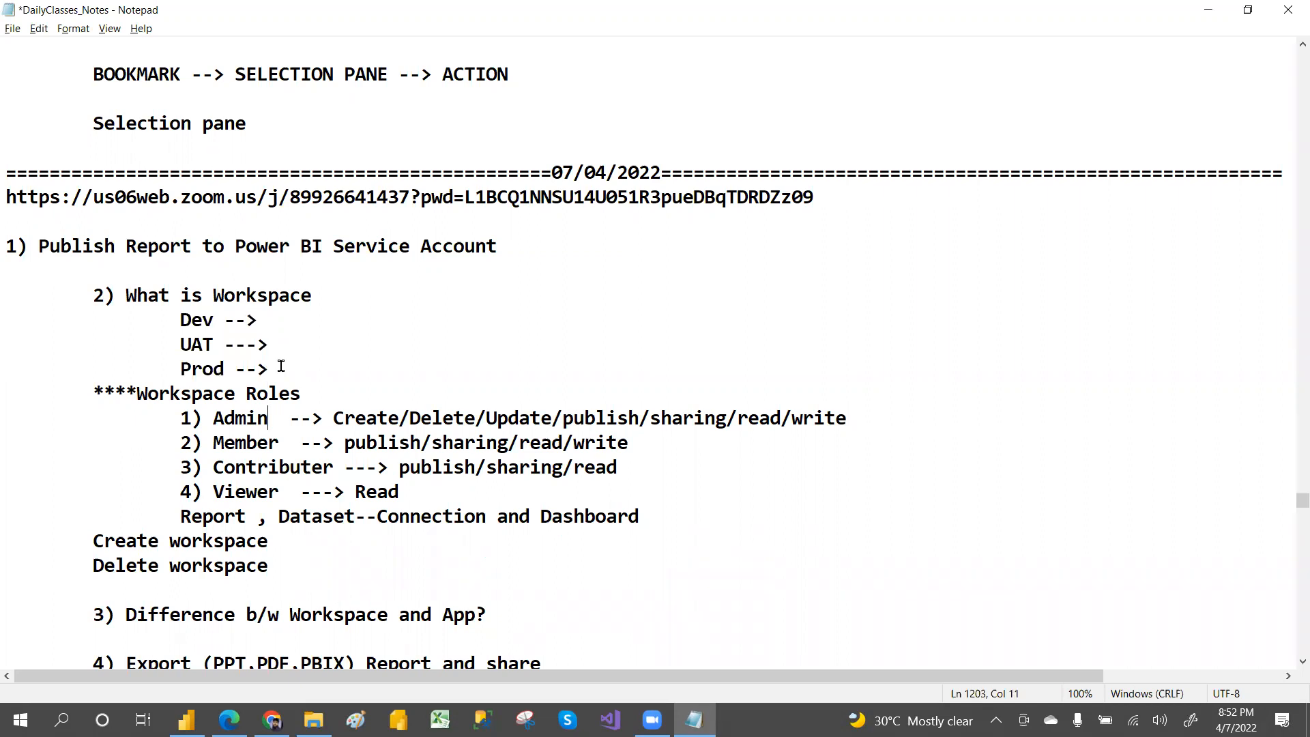
Highlight the Workspace Roles heading, each of the Admin, Member, Contributer and Viewer entries, and their listed permissions
drag(104, 393, 350, 390)
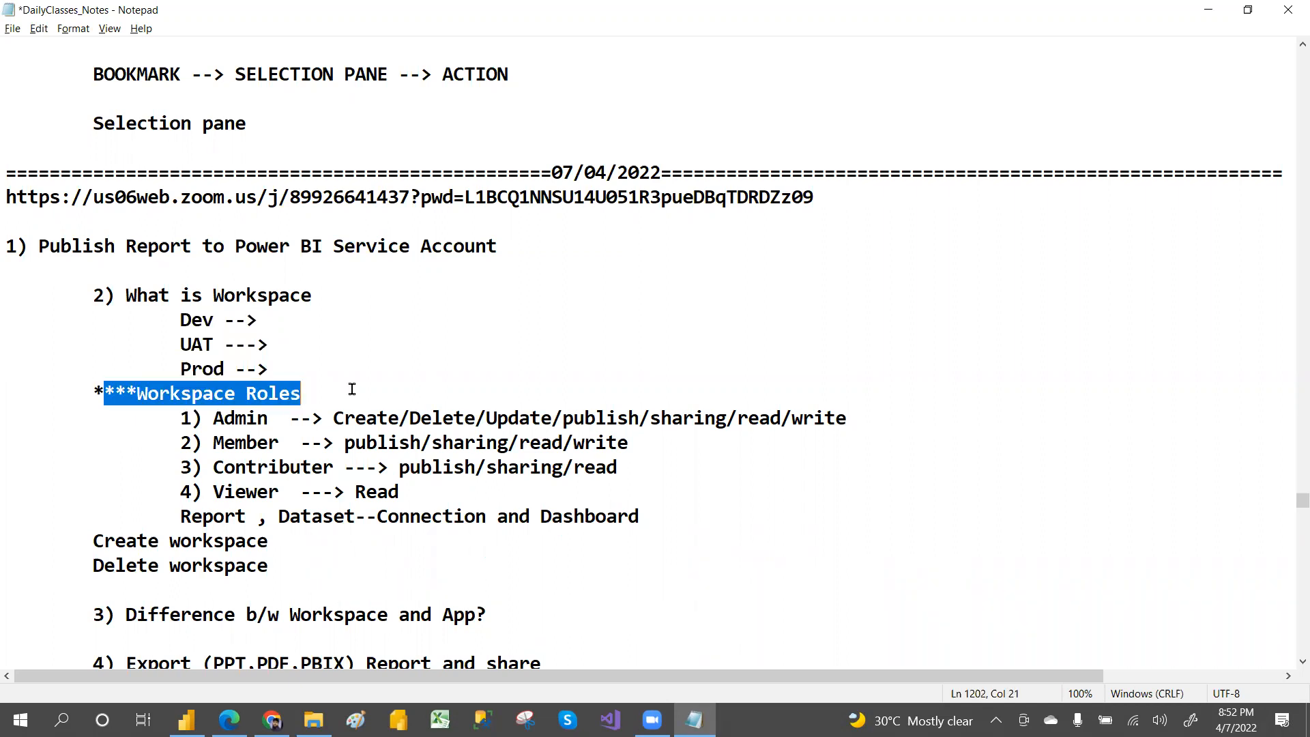
drag(164, 417, 257, 418)
drag(169, 445, 286, 443)
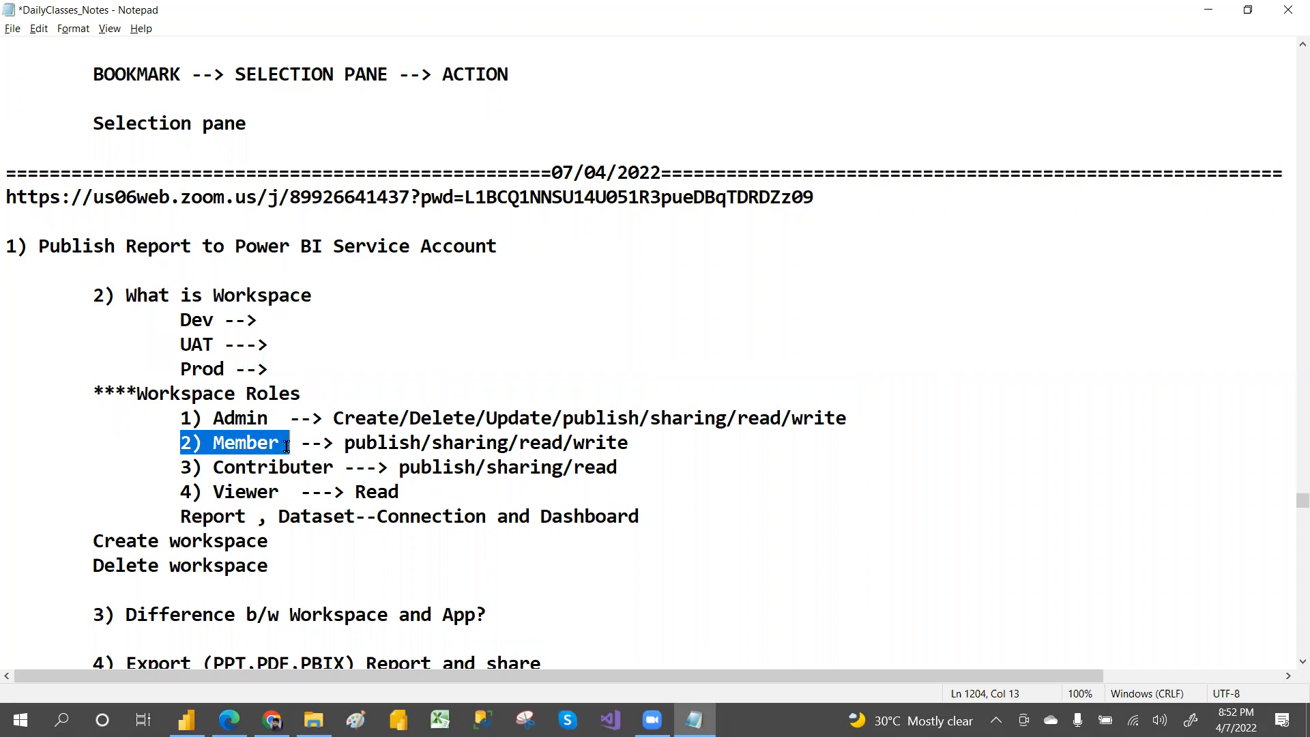
drag(179, 469, 321, 474)
click(259, 487)
drag(180, 491, 294, 488)
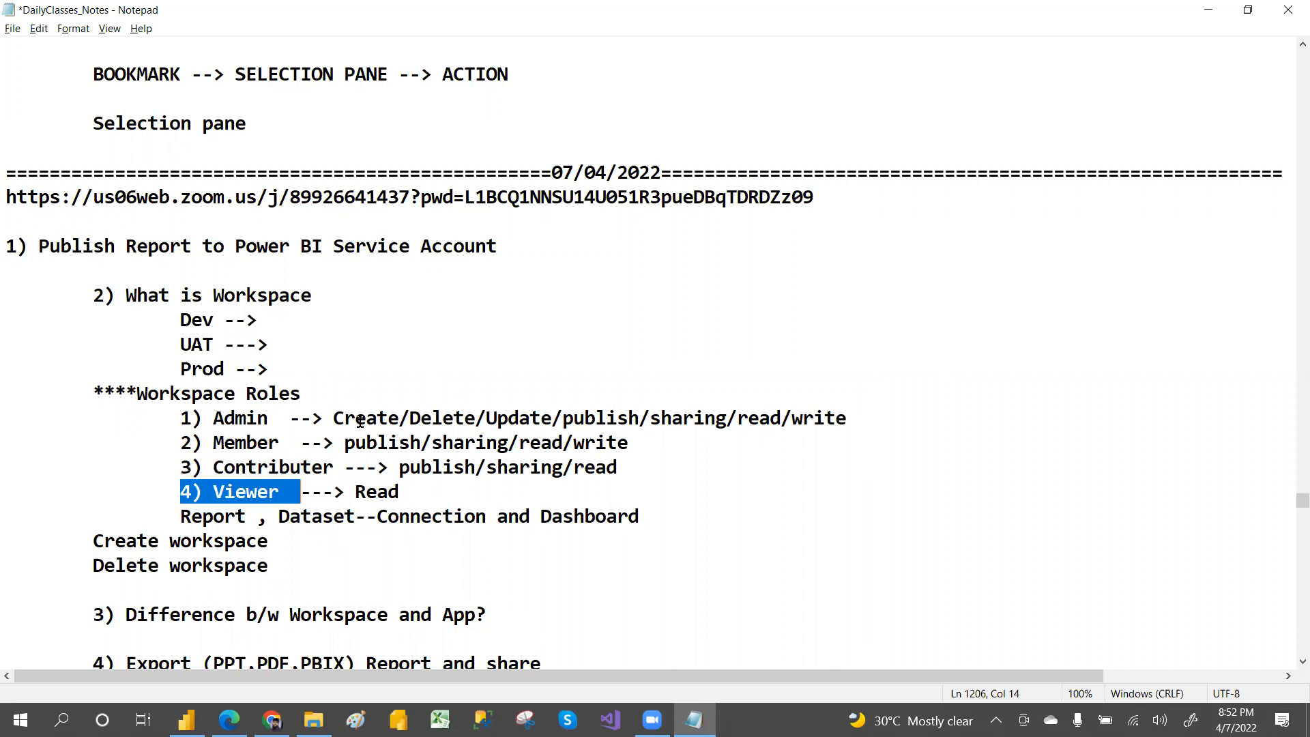
drag(332, 417, 854, 499)
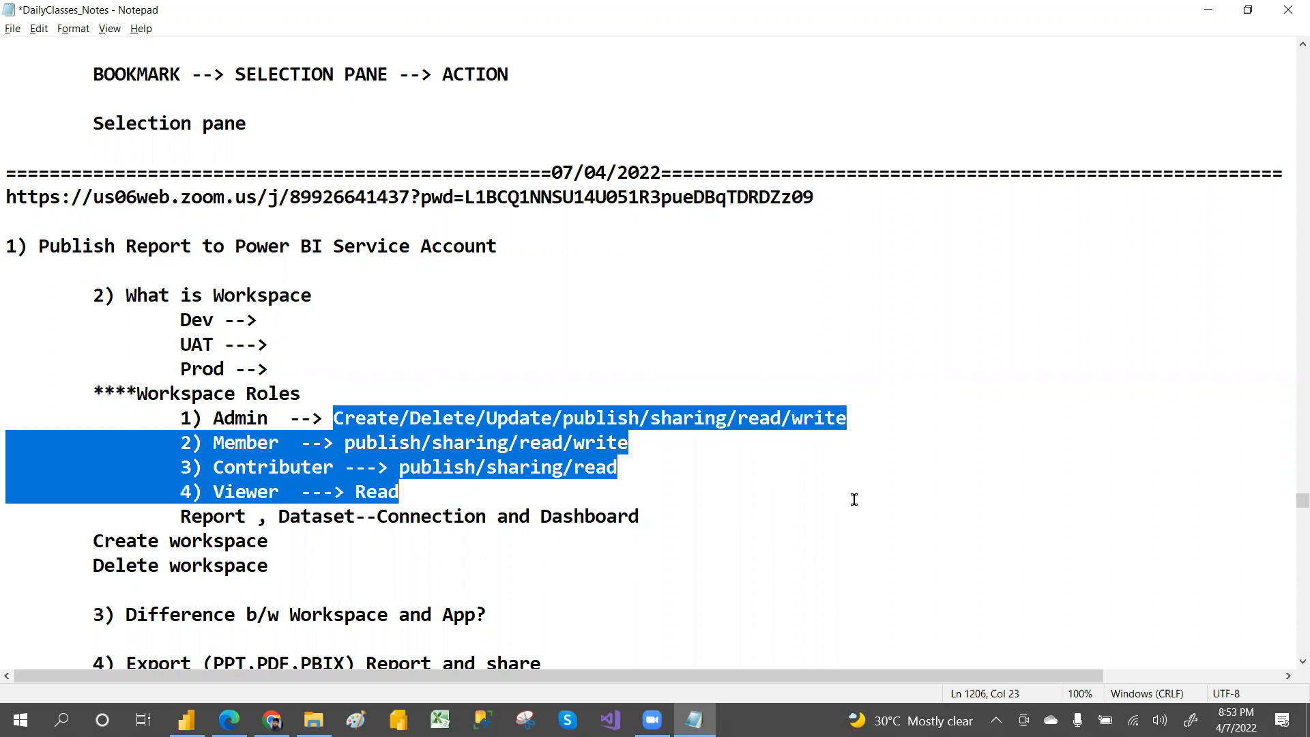
Highlight the "Report , Dataset--Connection and Dashboard" line below the workspace roles
key(Down)
key(Down)
key(Down)
key(Down)
key(Down)
key(Down)
key(Down)
key(Down)
key(Down)
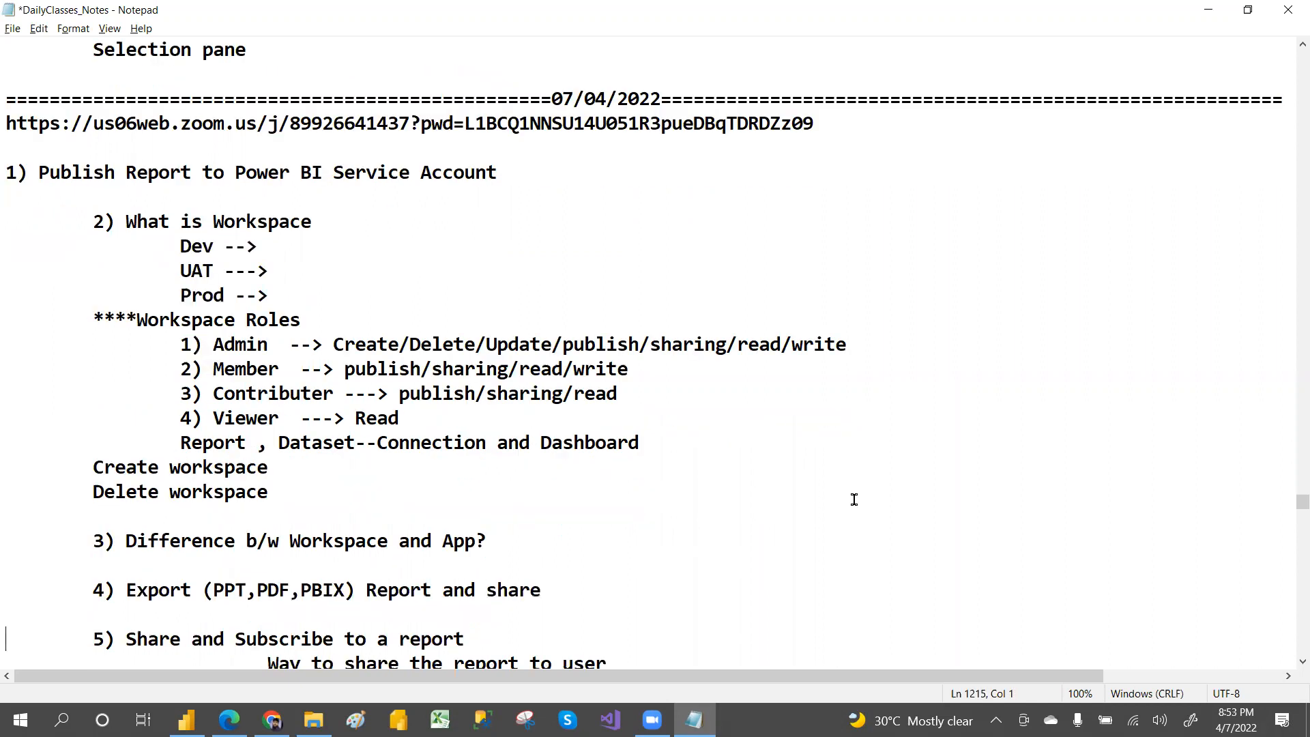
drag(55, 451, 643, 444)
click(643, 443)
drag(562, 442, 606, 442)
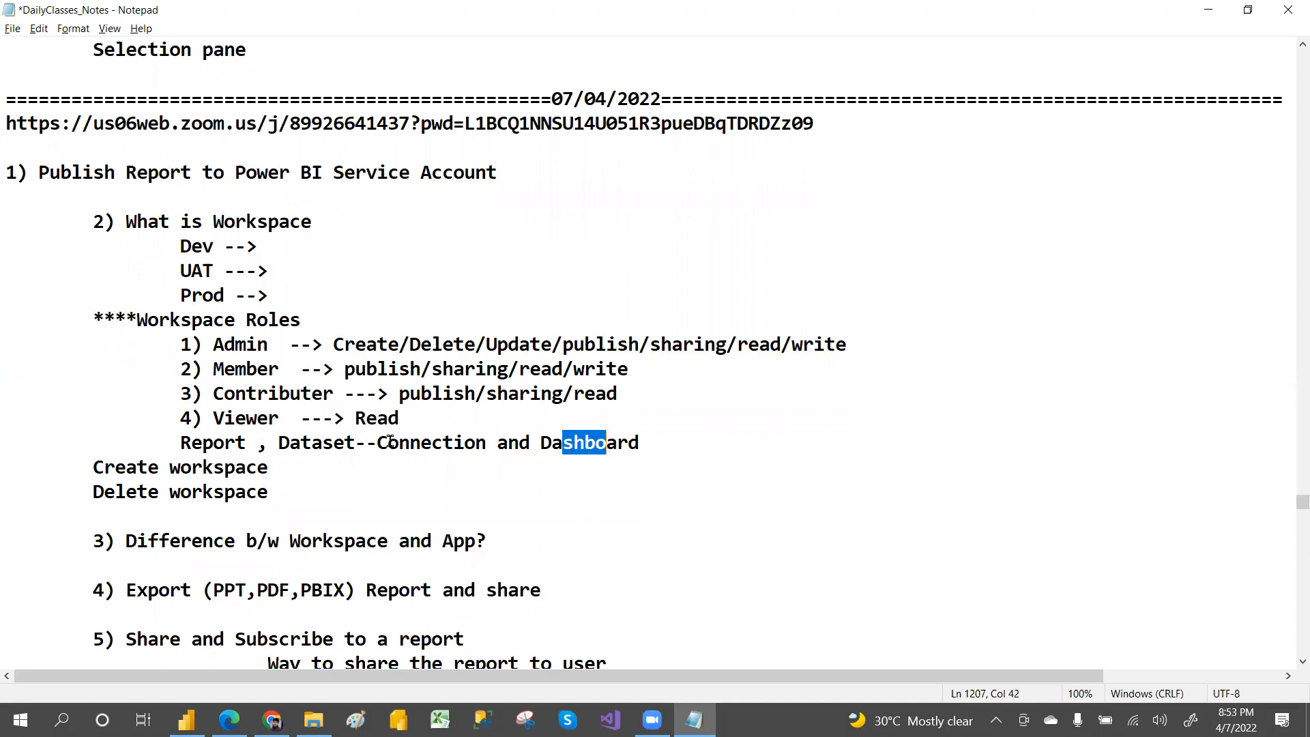
drag(165, 443, 652, 441)
click(653, 441)
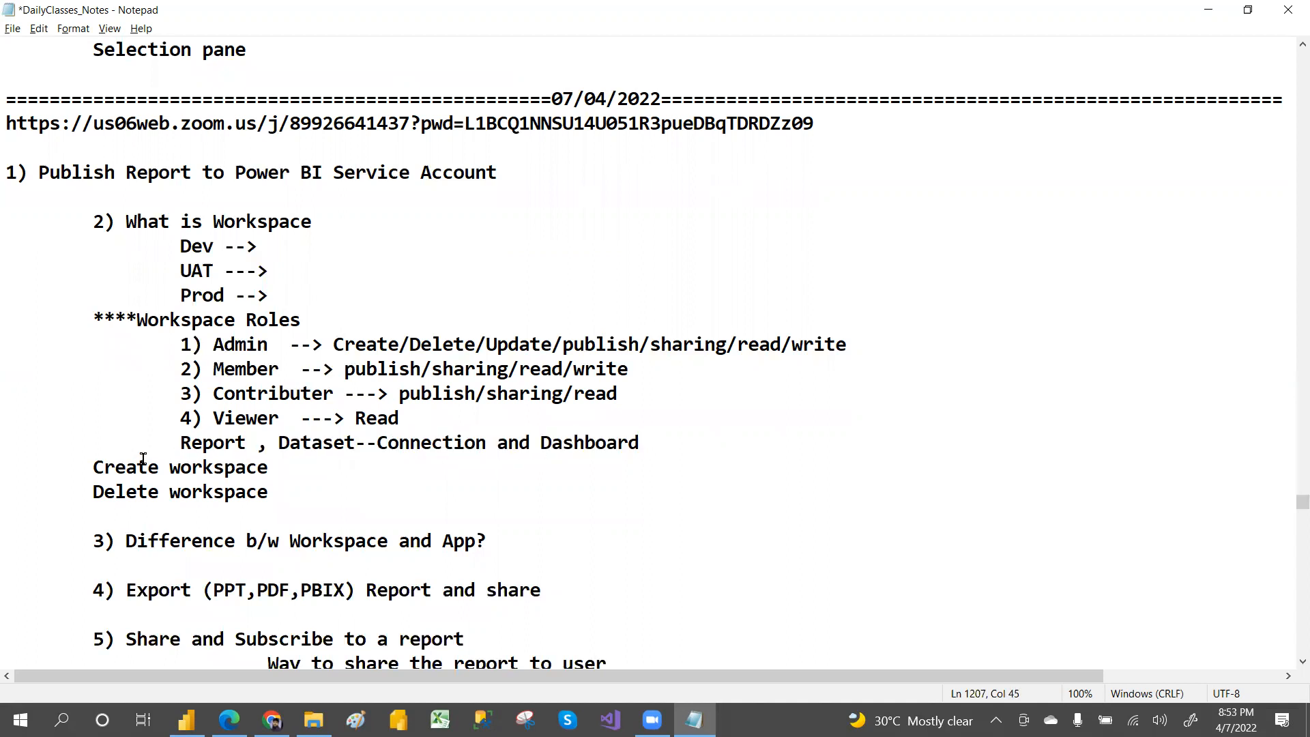
Highlight the Create workspace and Delete workspace lines, the whole workspace section, and topic 3 on the difference between Workspace and App
drag(73, 467, 271, 468)
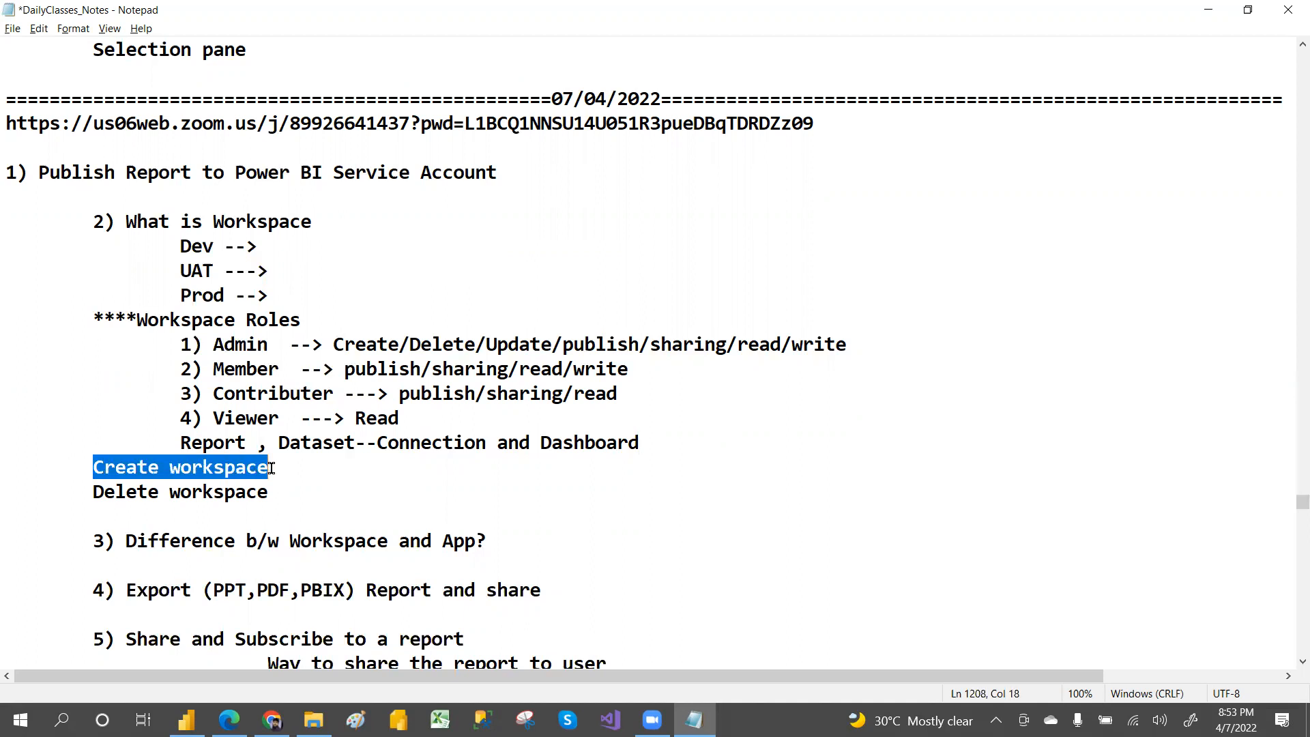
drag(84, 495, 298, 491)
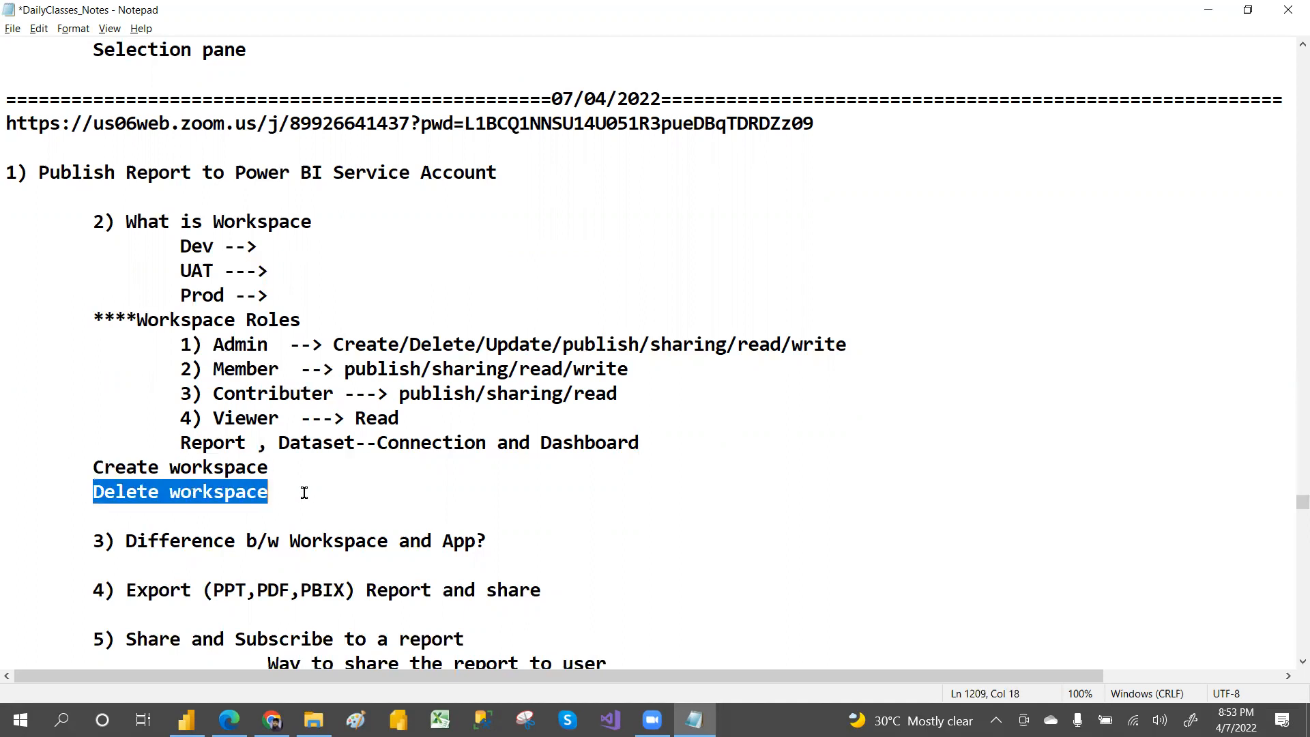
click(304, 493)
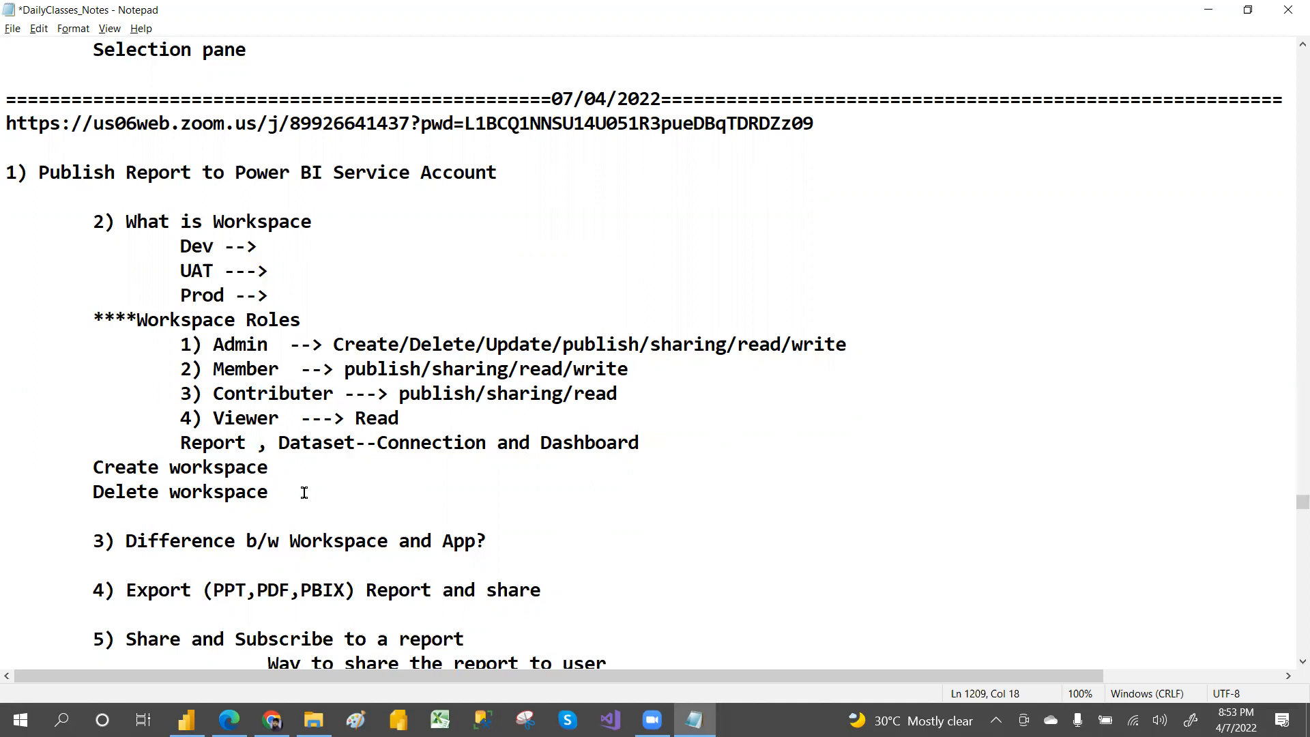
drag(256, 462, 82, 221)
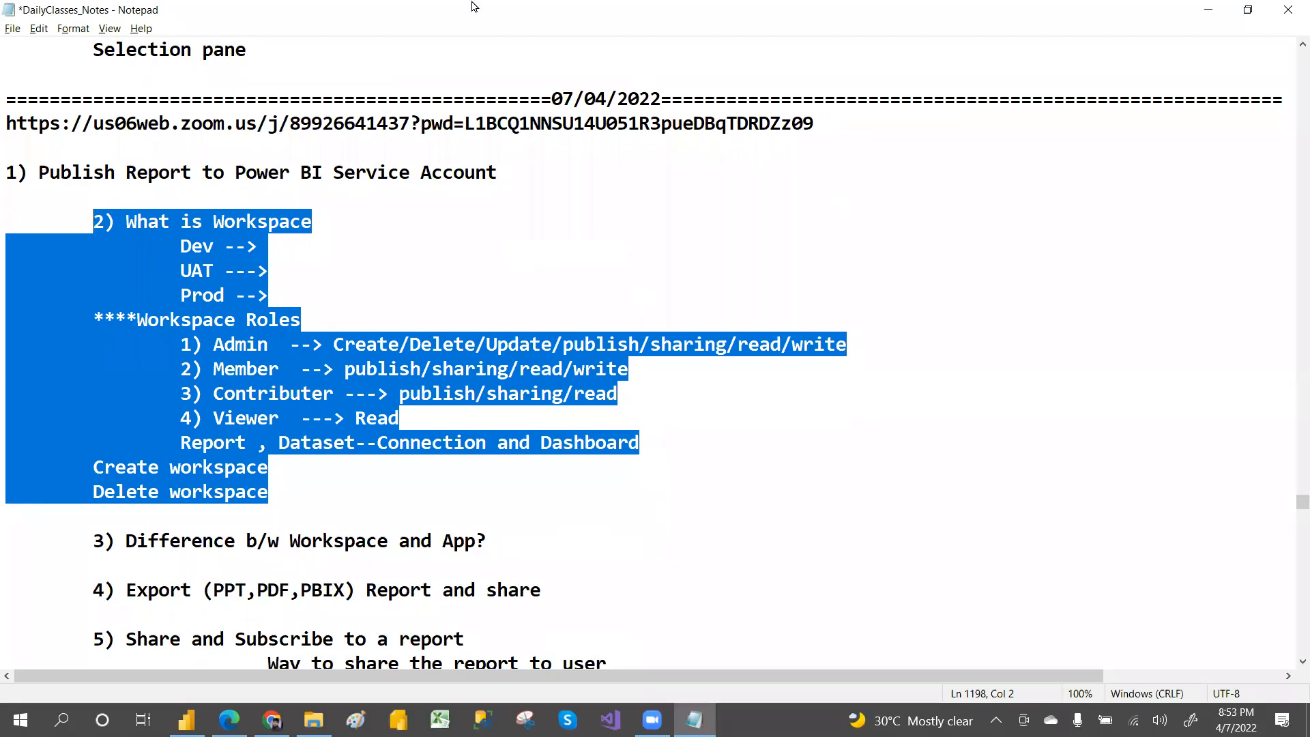
drag(125, 543, 495, 542)
click(495, 542)
Switch back to Power BI, open the Dev app from the Apps list, and collapse the Pbi_Evening5 page list
key(alt+Tab)
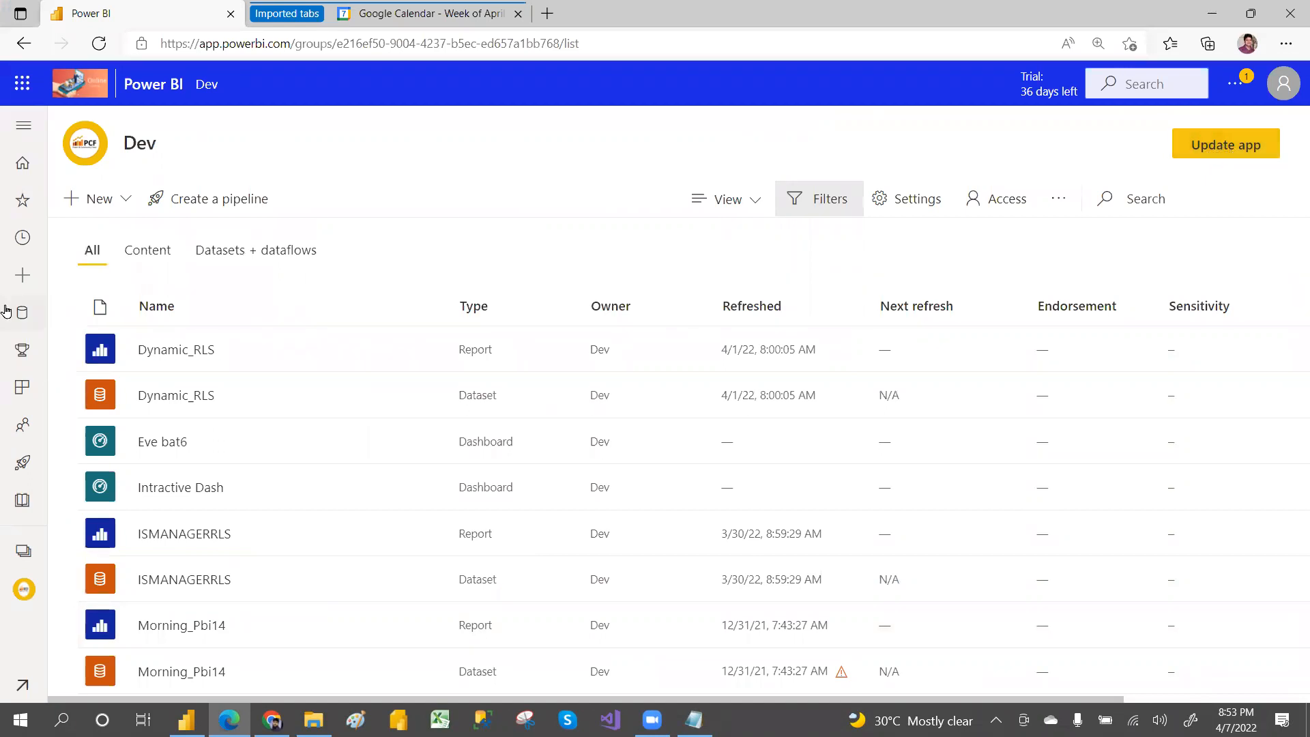
click(18, 389)
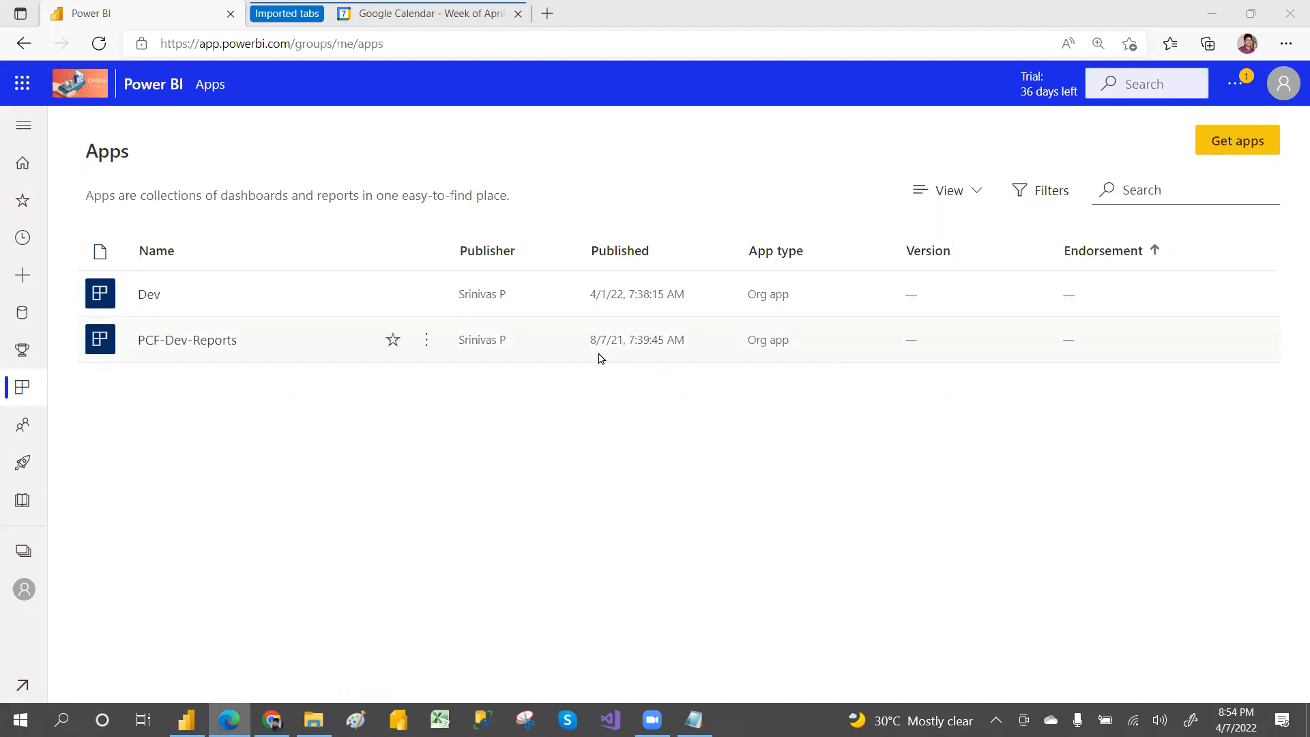
click(150, 296)
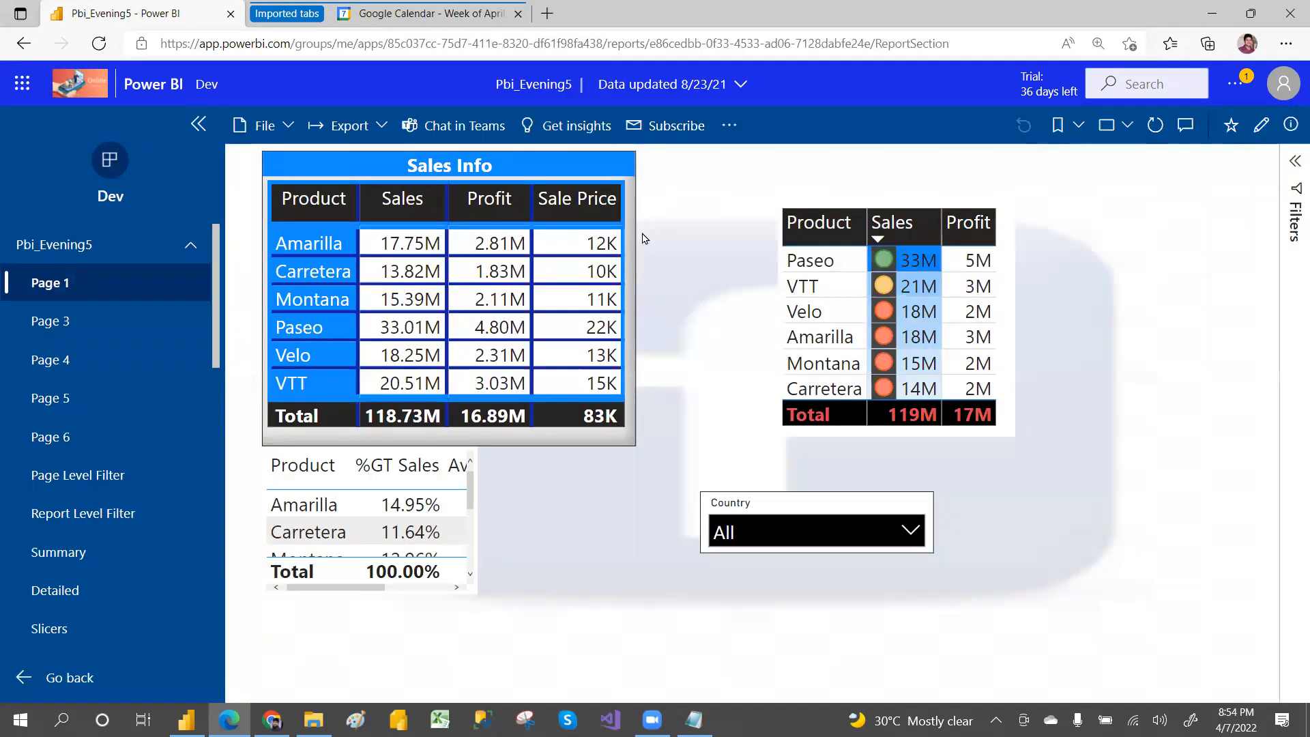
click(190, 247)
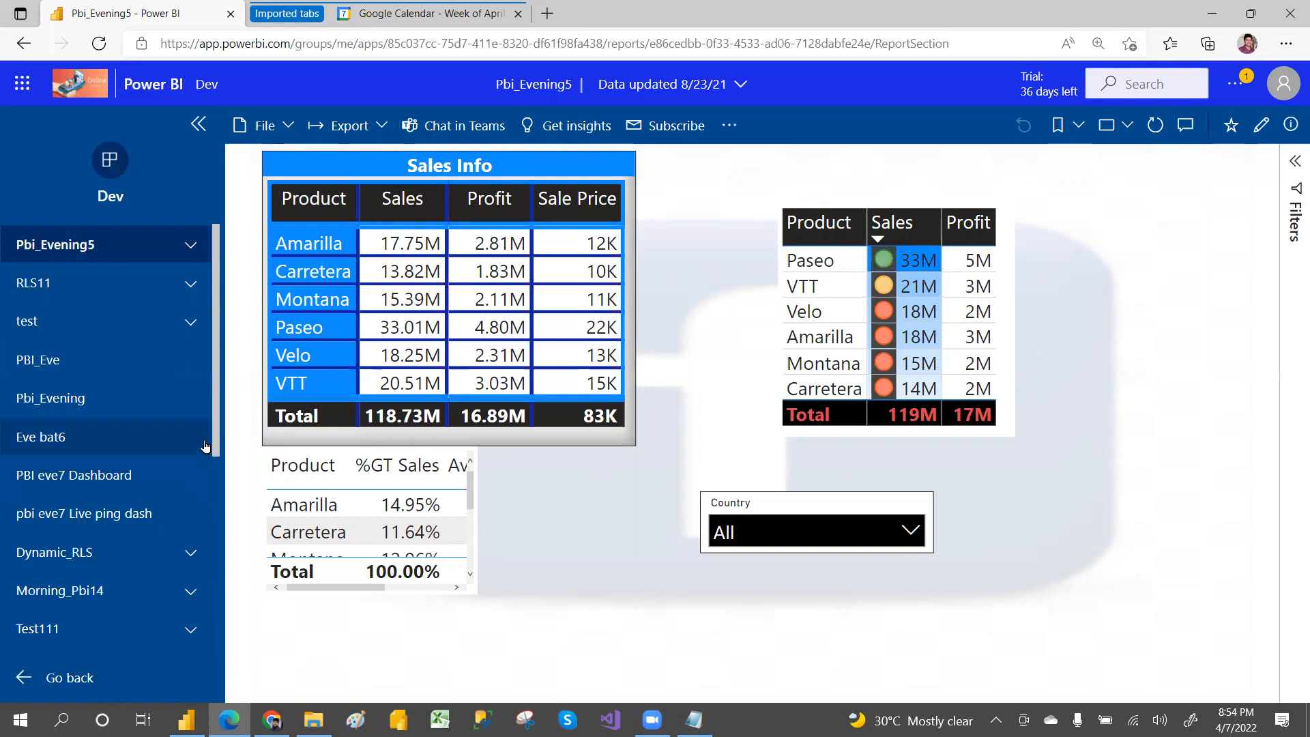
Leave the Dev app, switch to the Power BI session in Chrome, and open its PCFDev workspace without giving feedback
drag(217, 432, 216, 404)
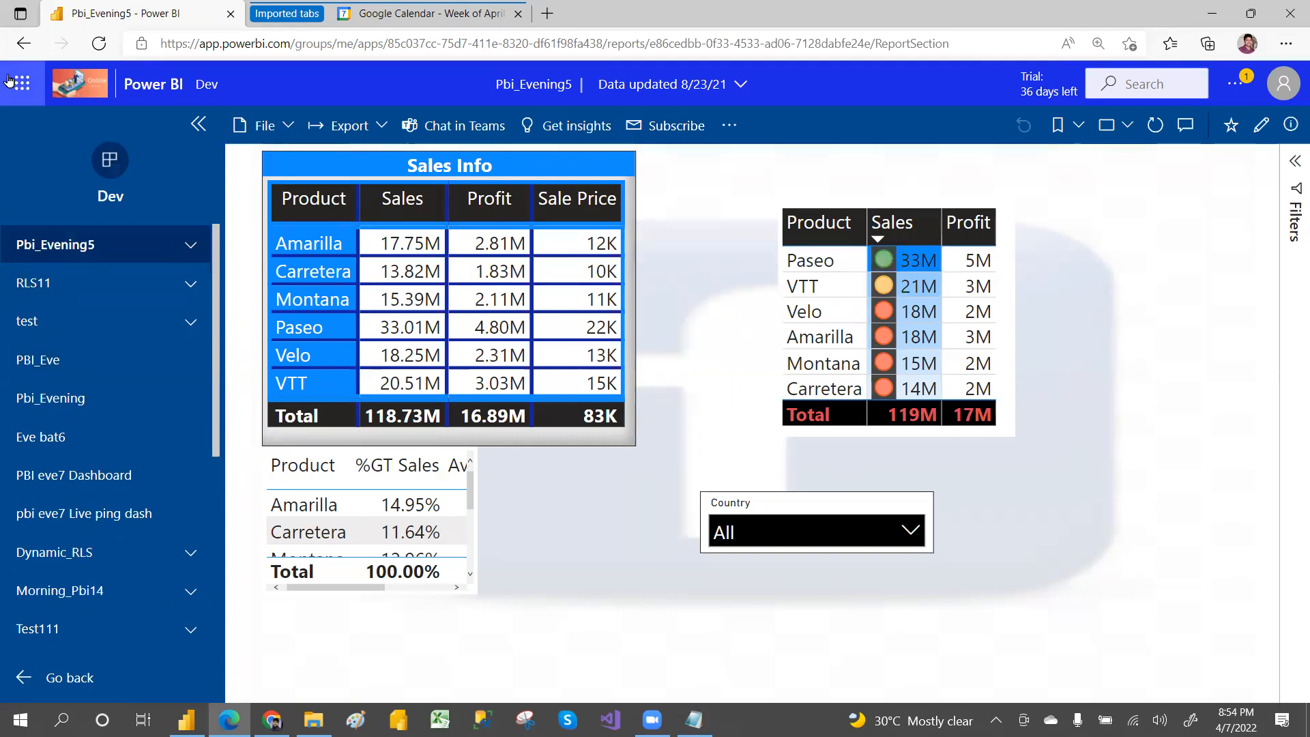
click(26, 44)
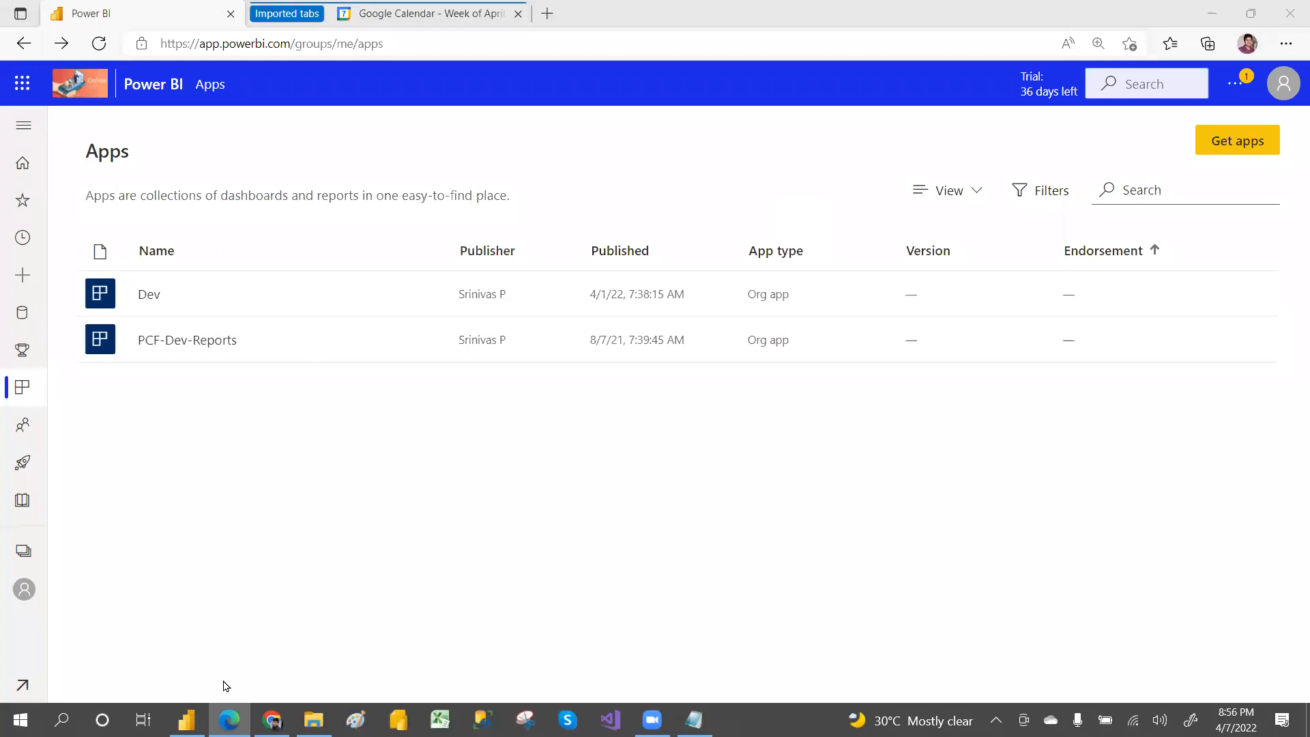
click(272, 719)
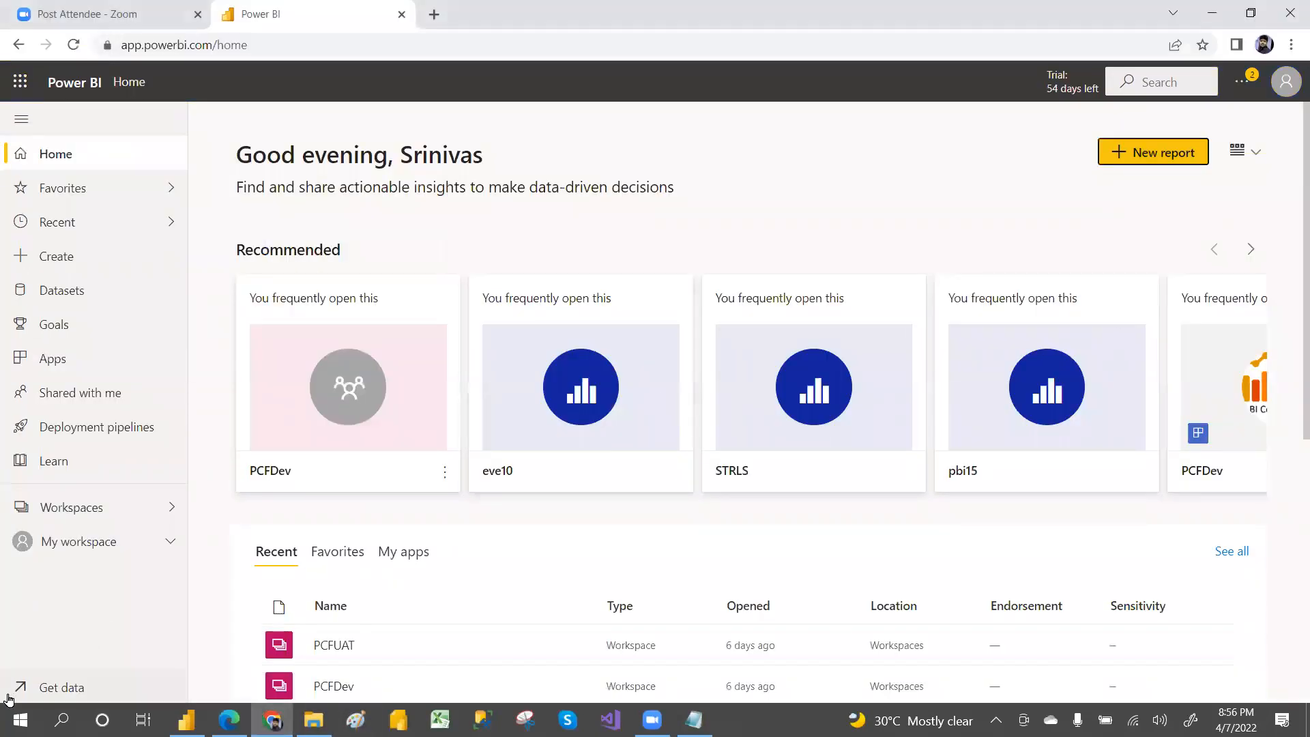
click(75, 505)
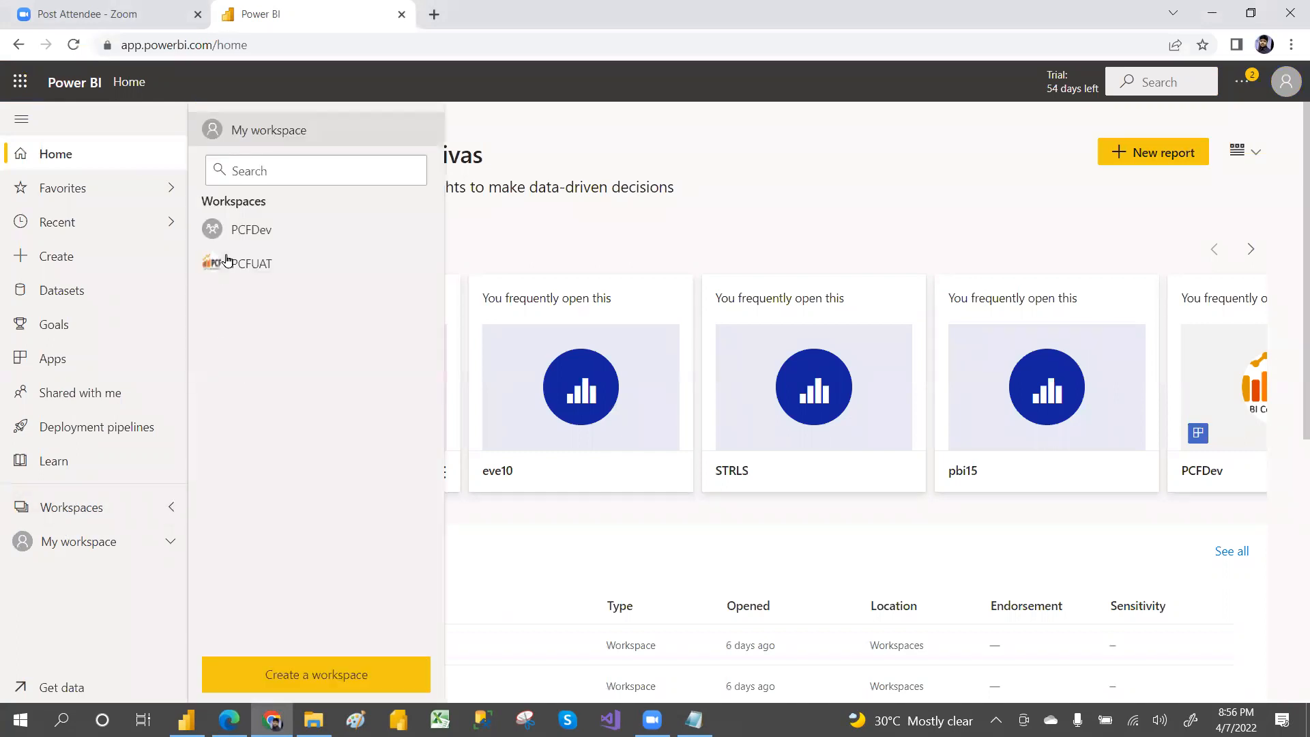
click(264, 231)
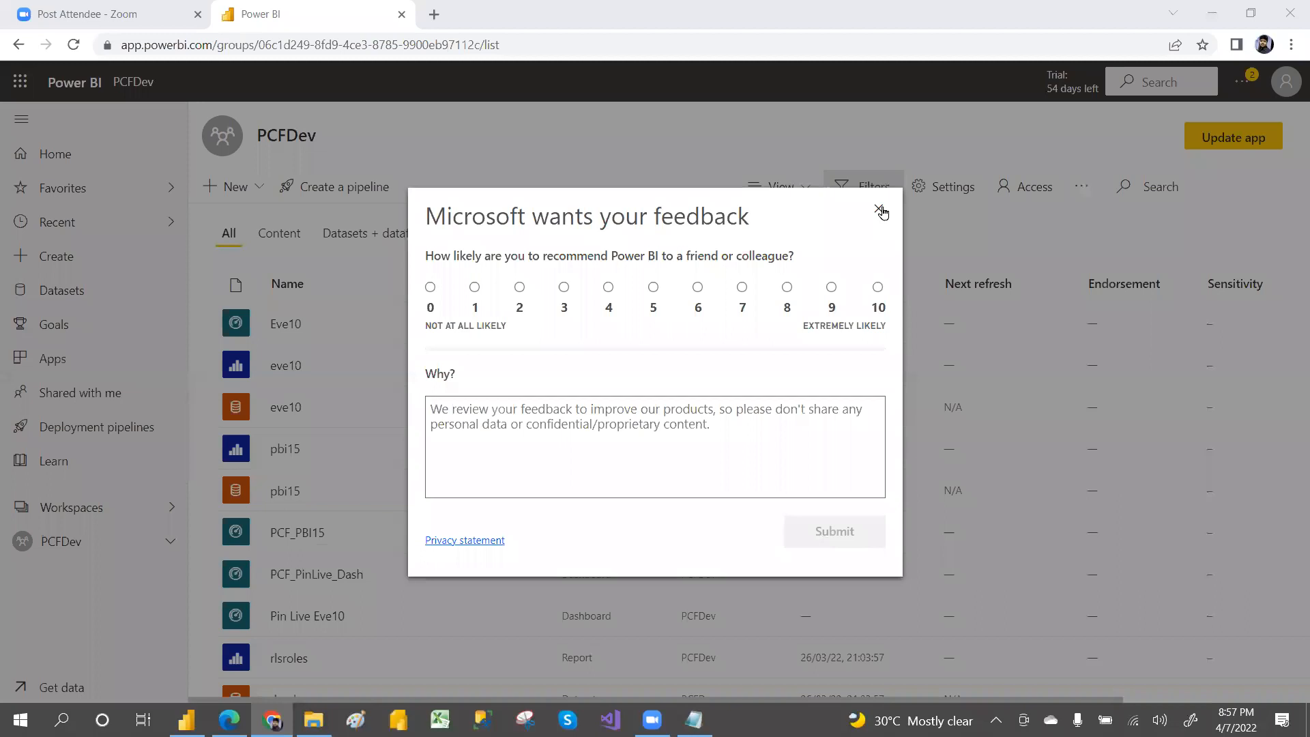
click(879, 210)
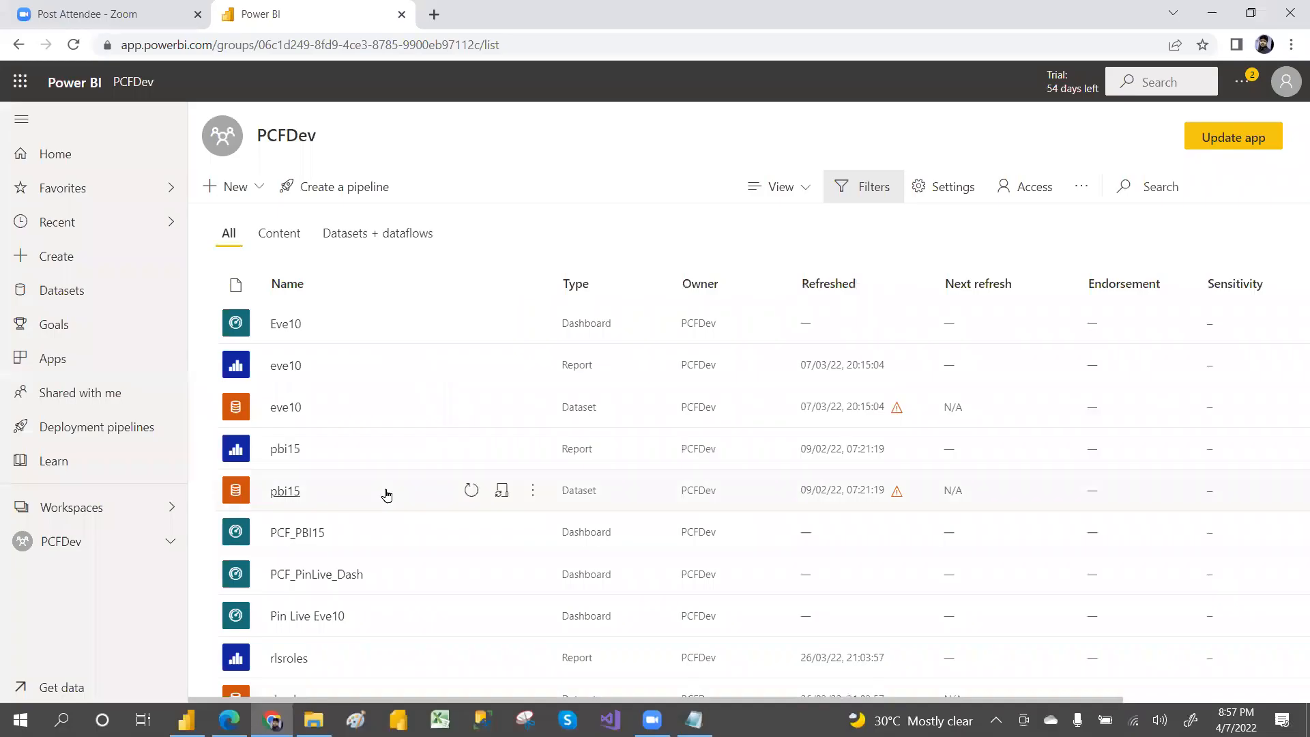
View the PCFUAT workspace, and return to PCFDev to open its app update setup
click(71, 512)
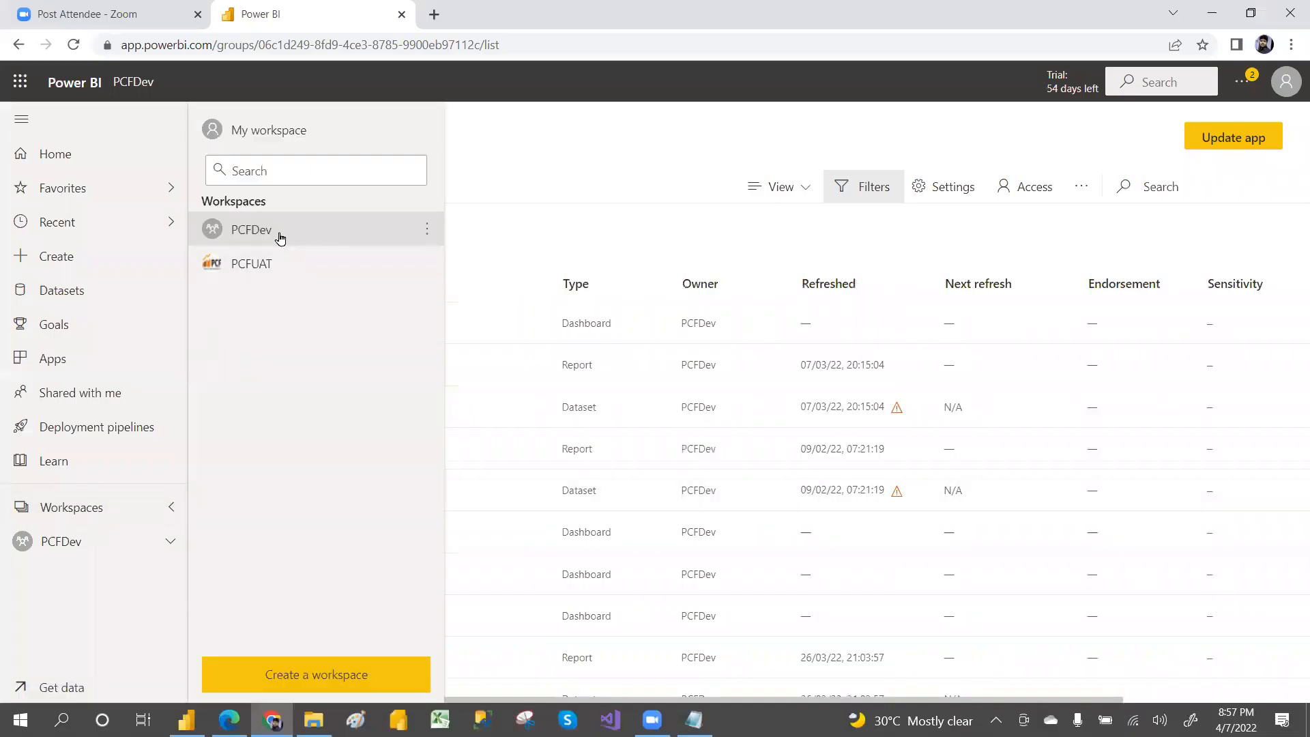
click(264, 262)
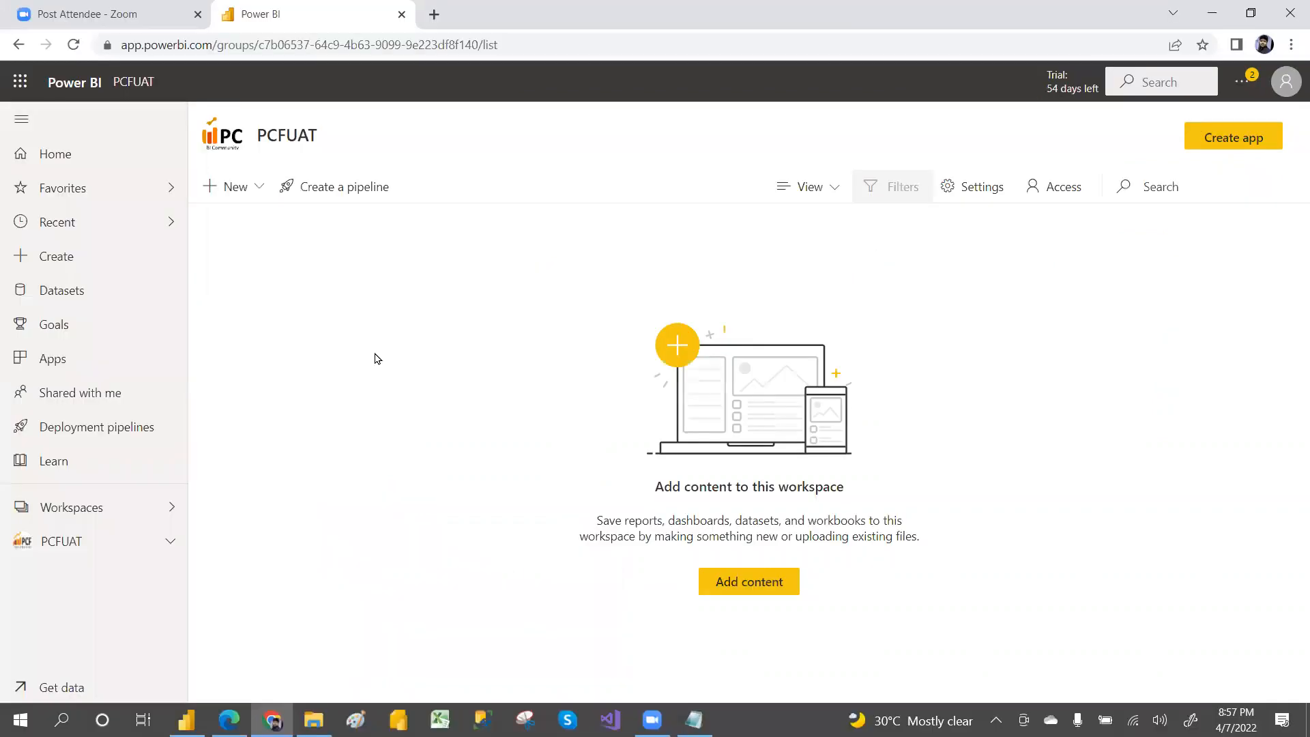
click(93, 504)
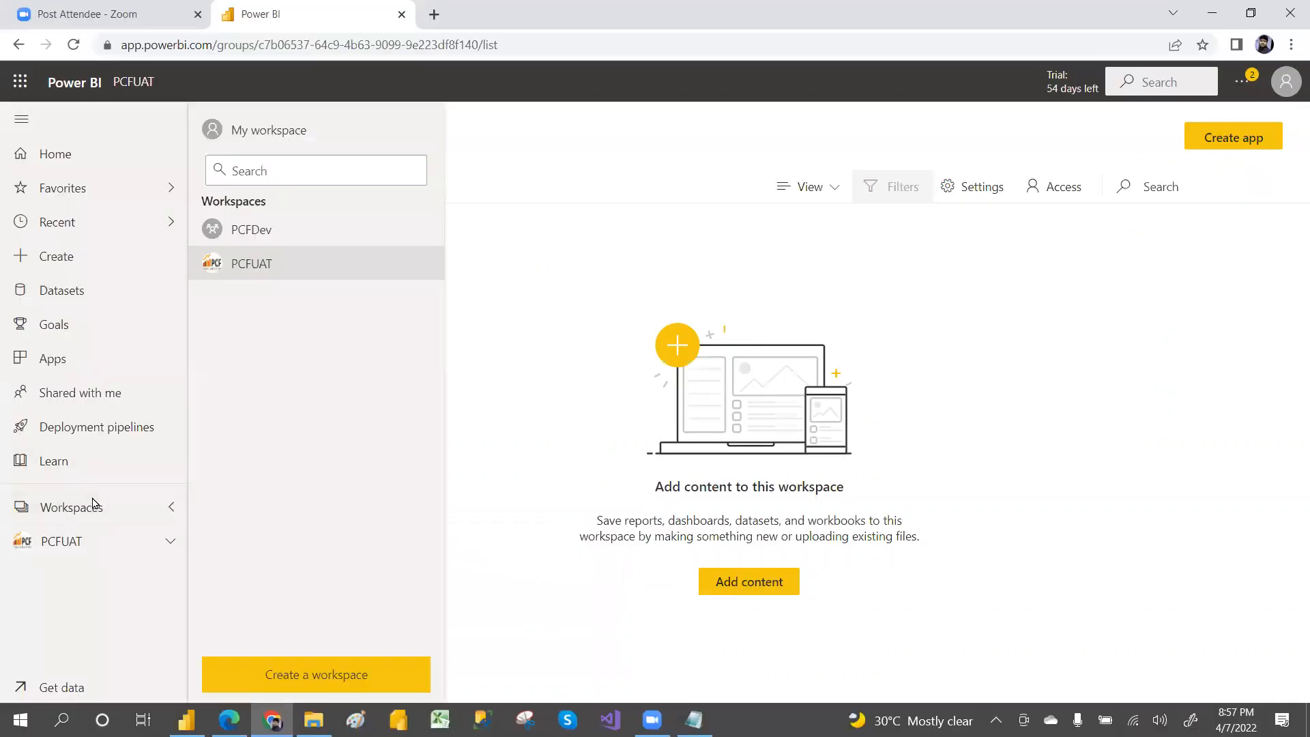
click(316, 239)
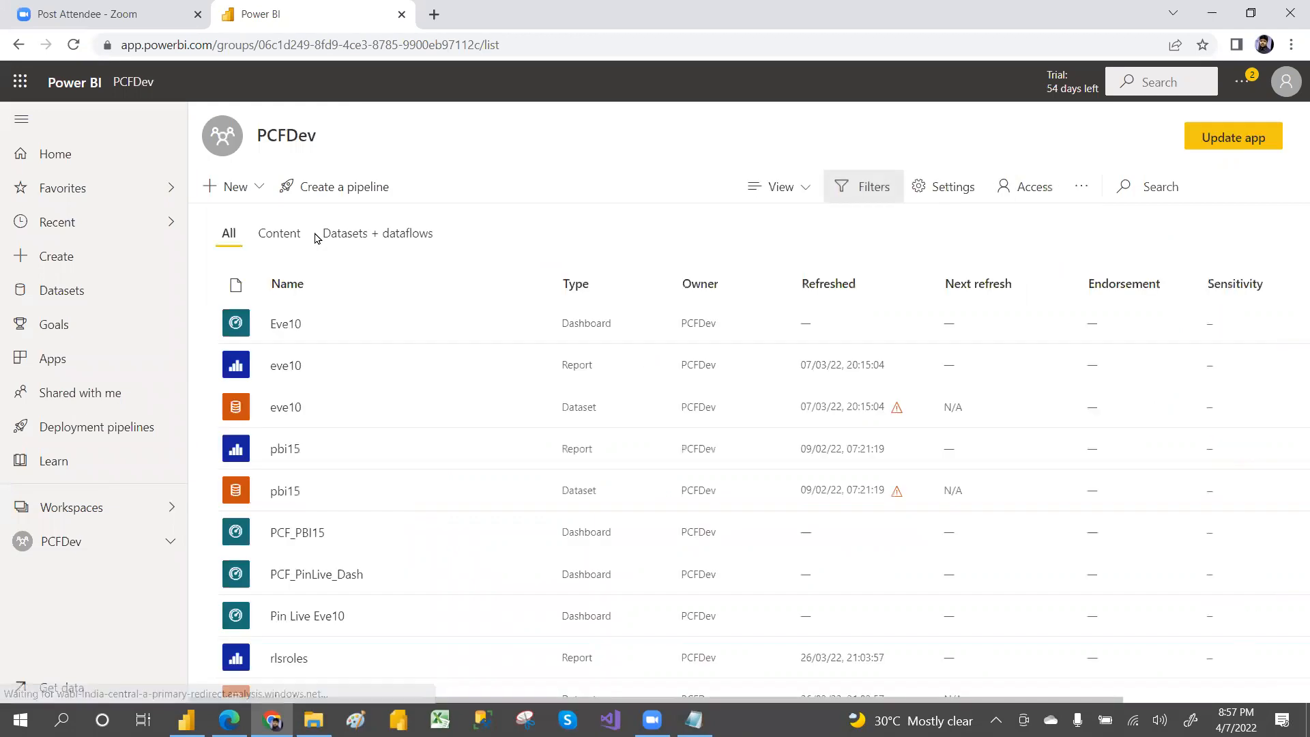
click(1224, 142)
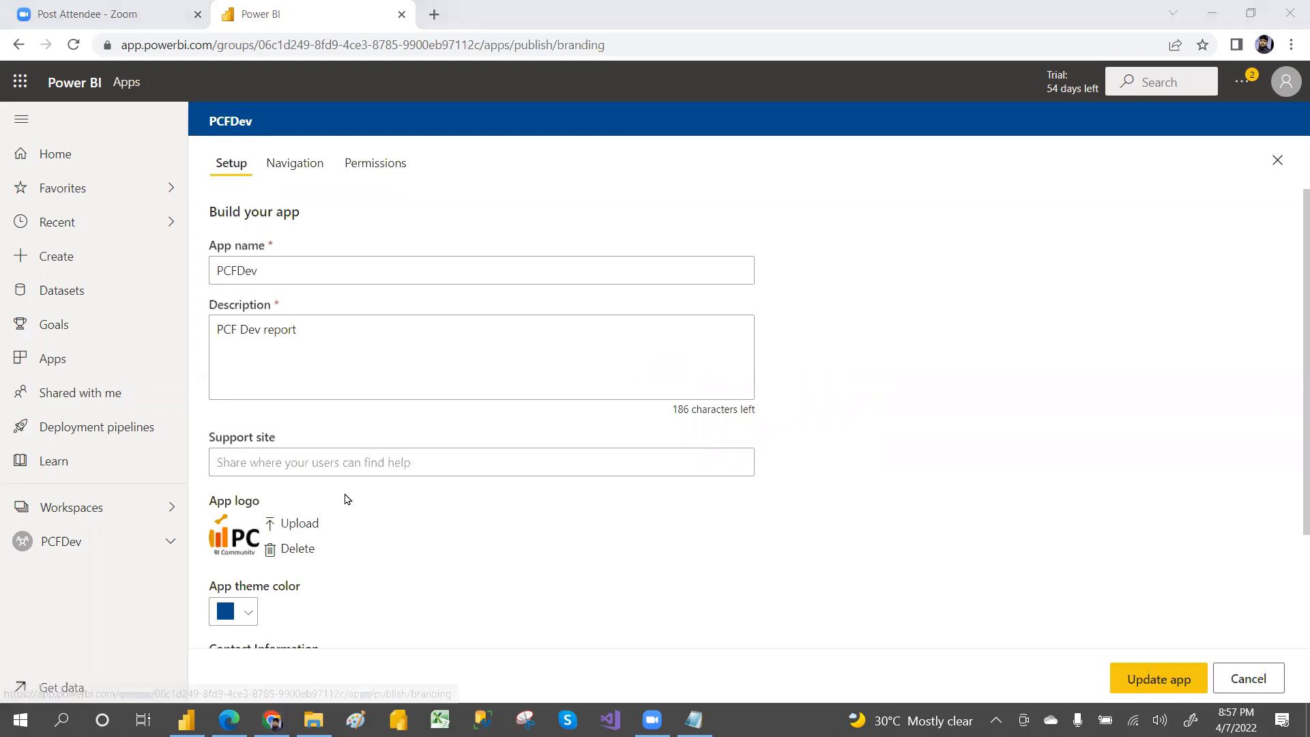
Switch back to Power BI in Edge, look through the reports included in the Dev app, and return to the Apps list
key(alt+Tab)
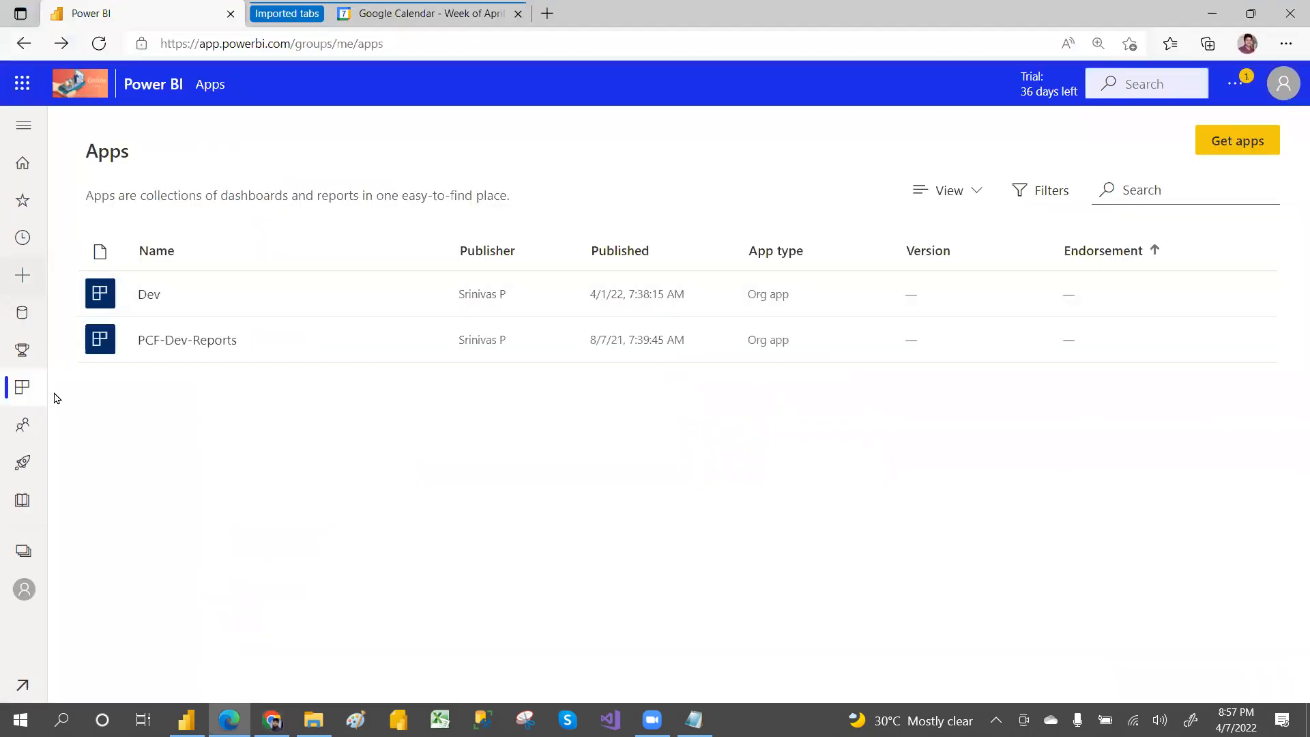
click(140, 295)
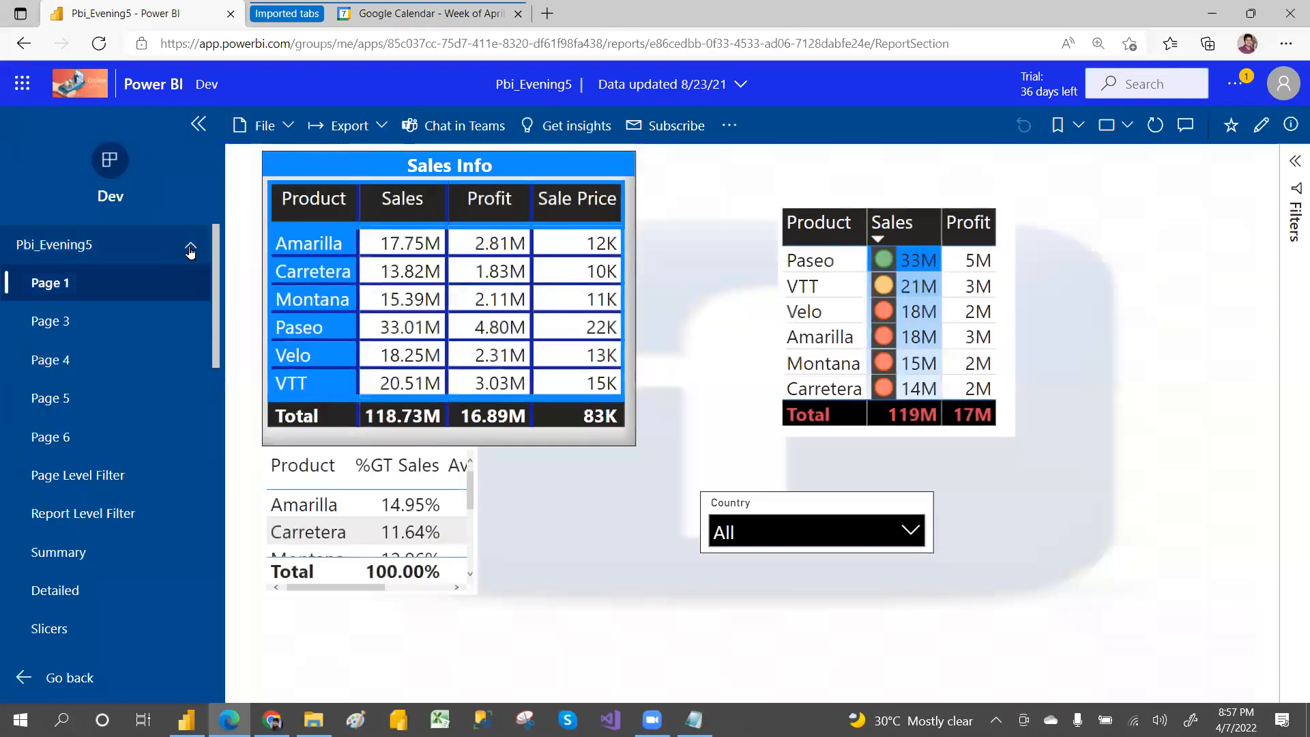
click(191, 249)
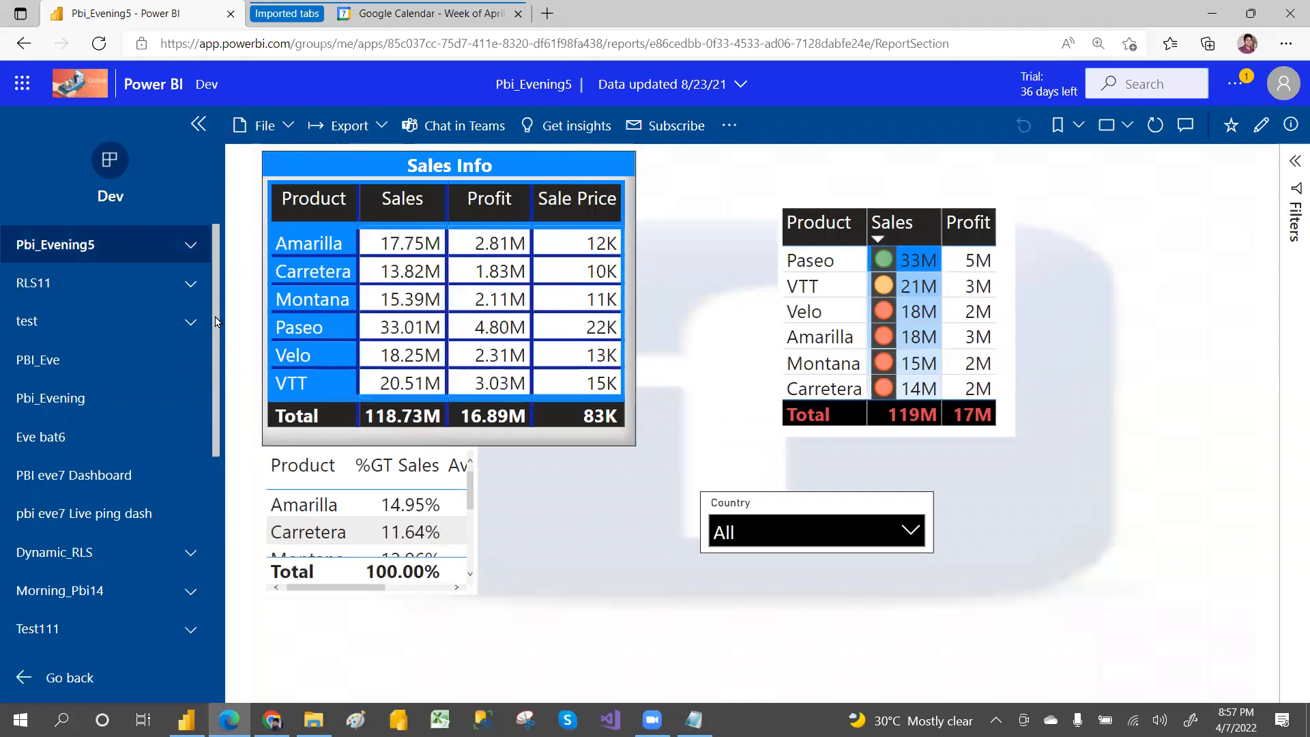
scroll(216, 322, down, 5)
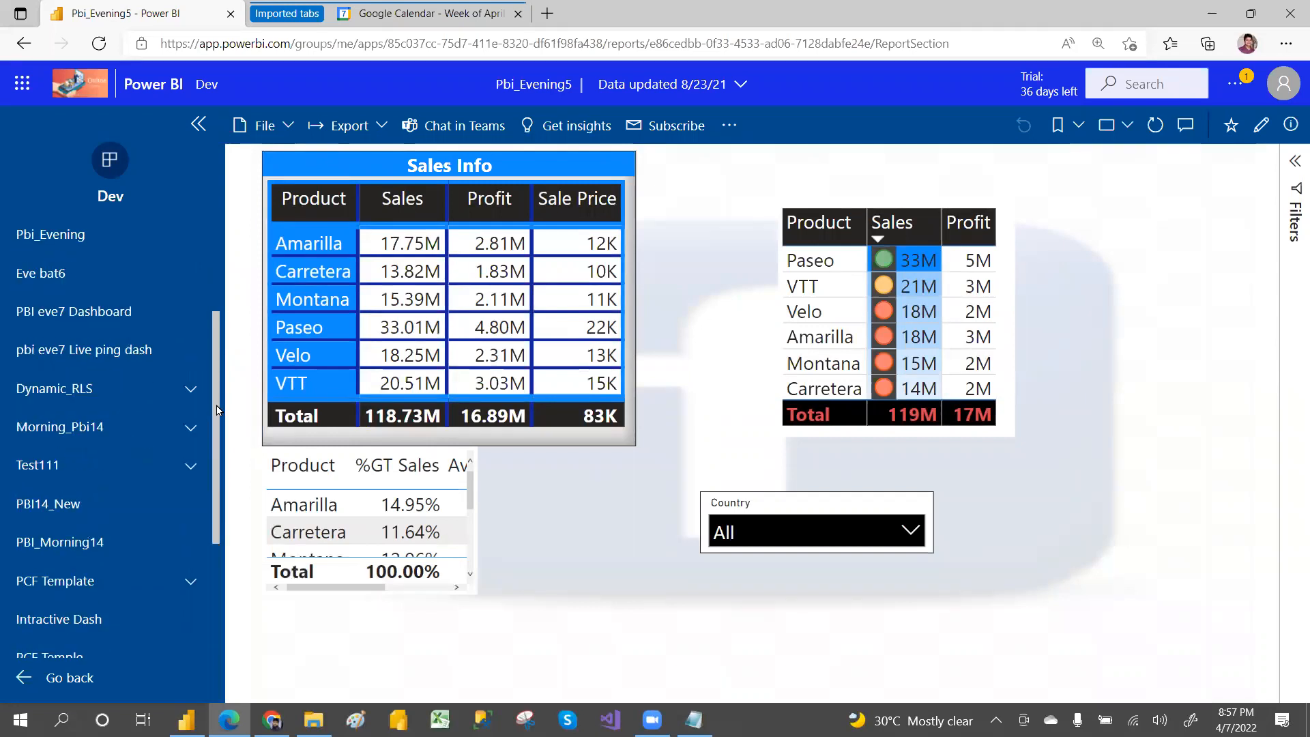
click(19, 672)
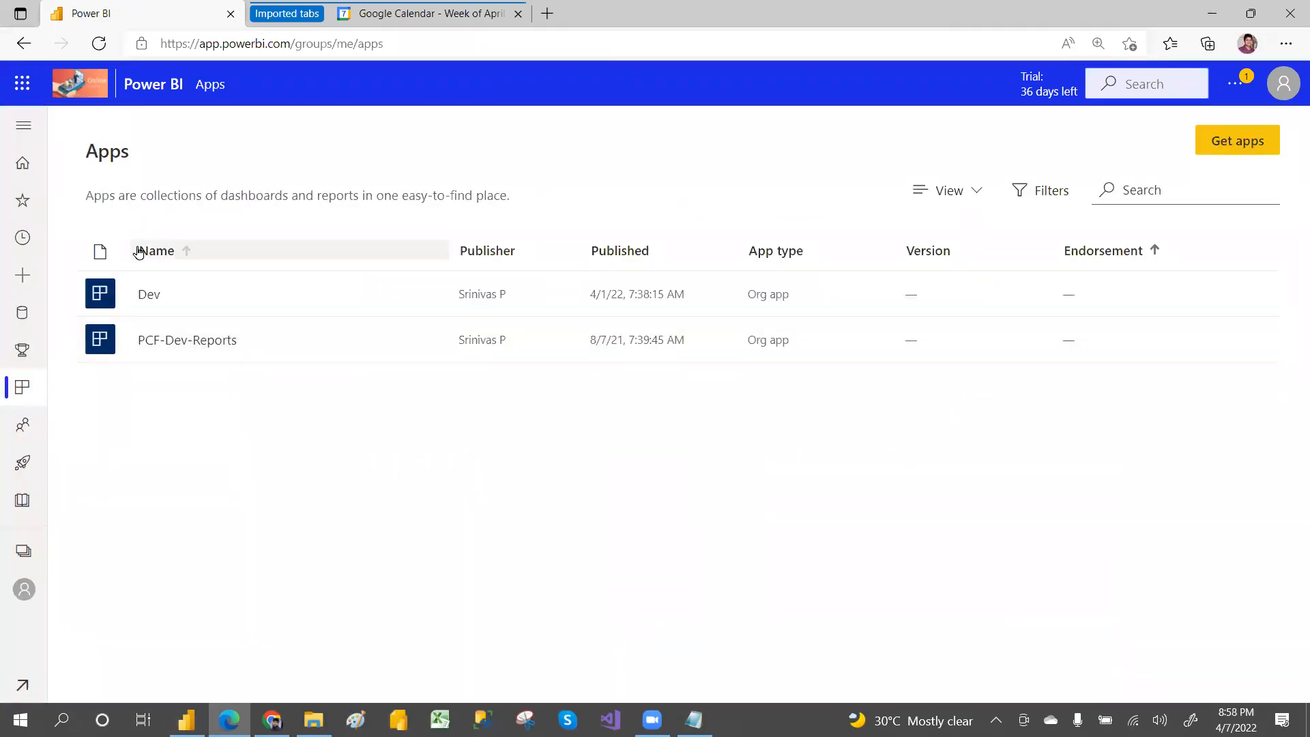
Open the Dev workspace and sort its content by Refreshed date, newest first
click(22, 550)
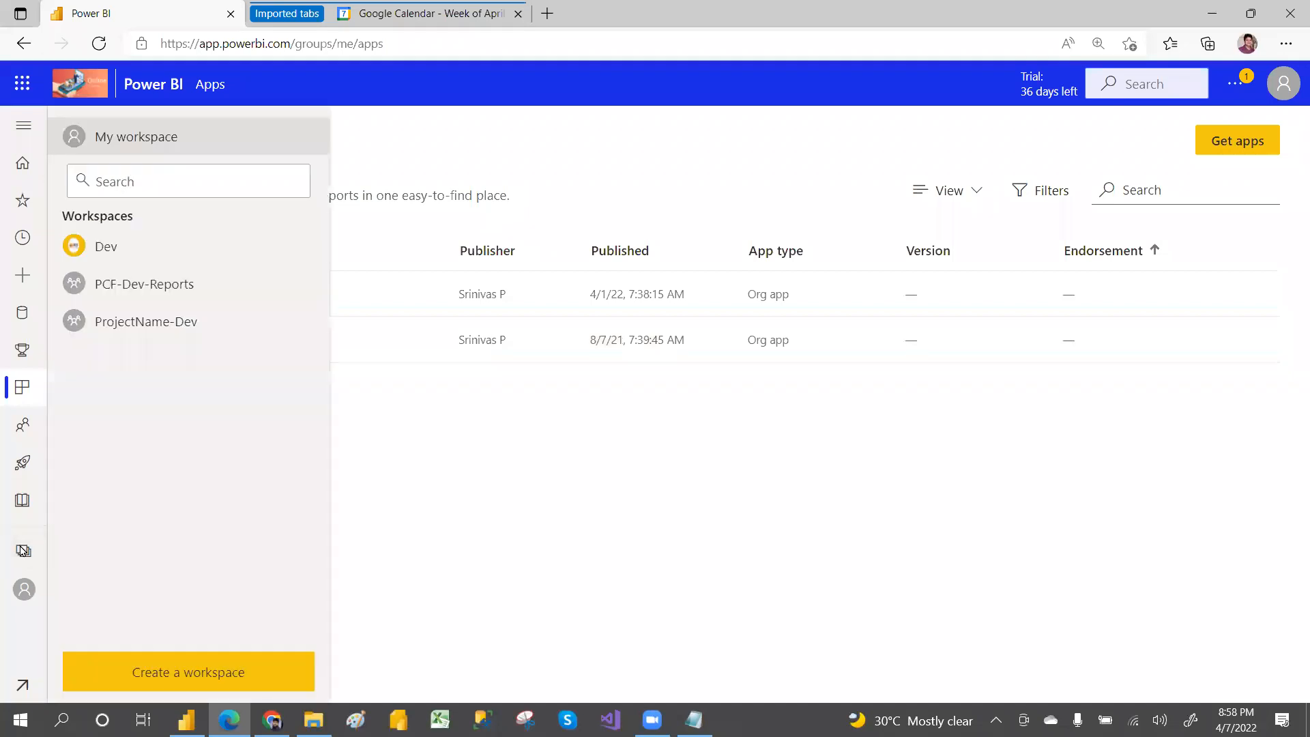
click(117, 249)
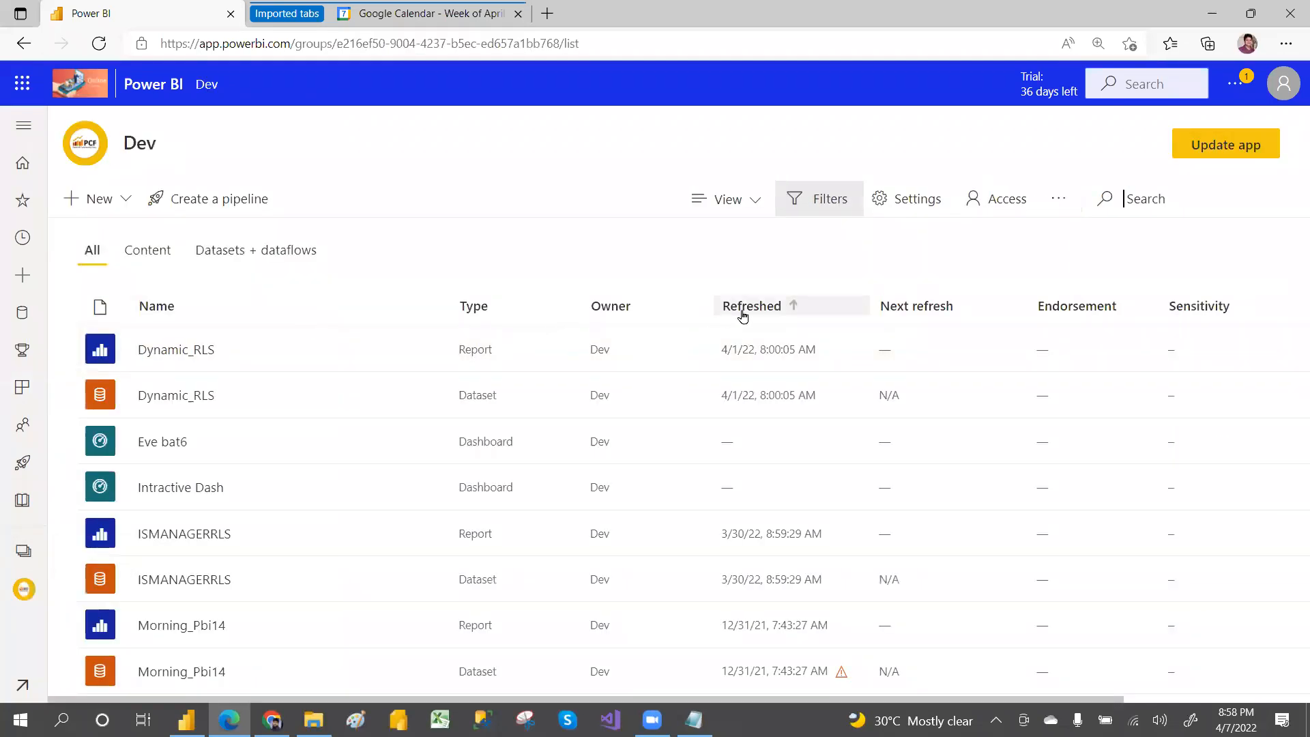
click(745, 314)
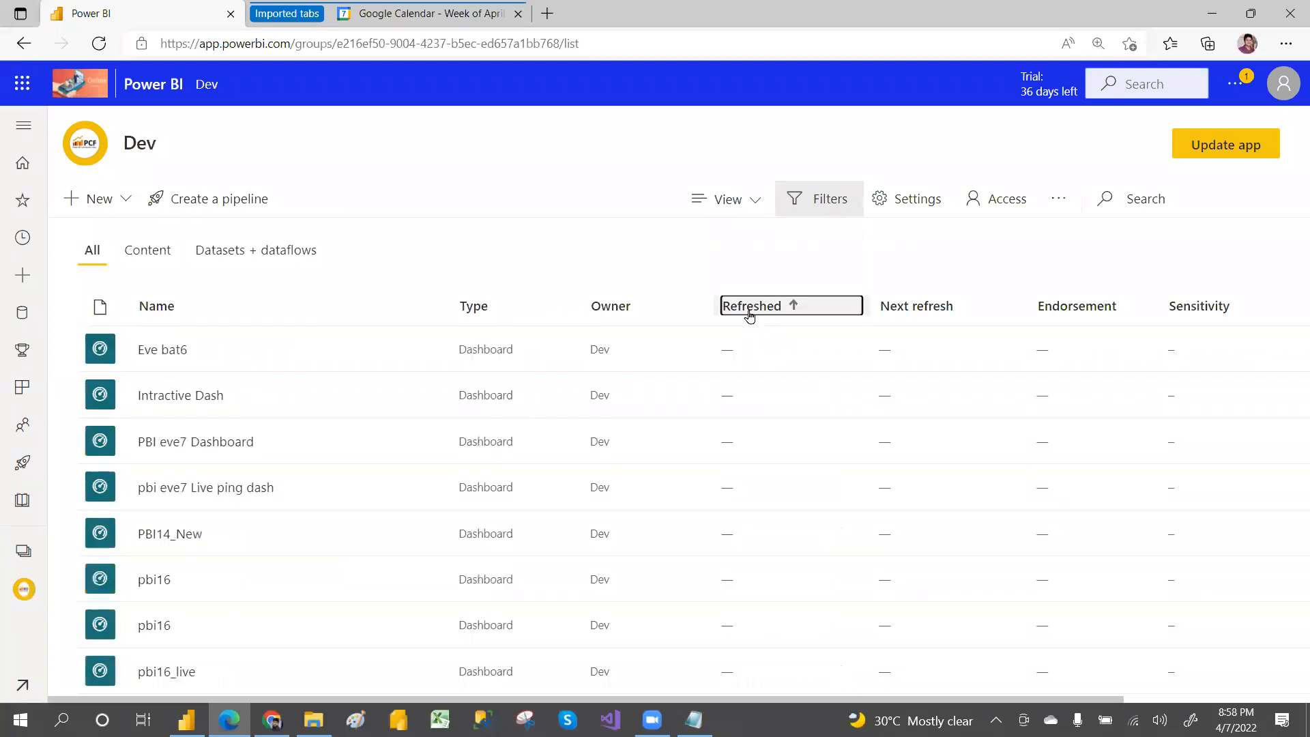
click(749, 314)
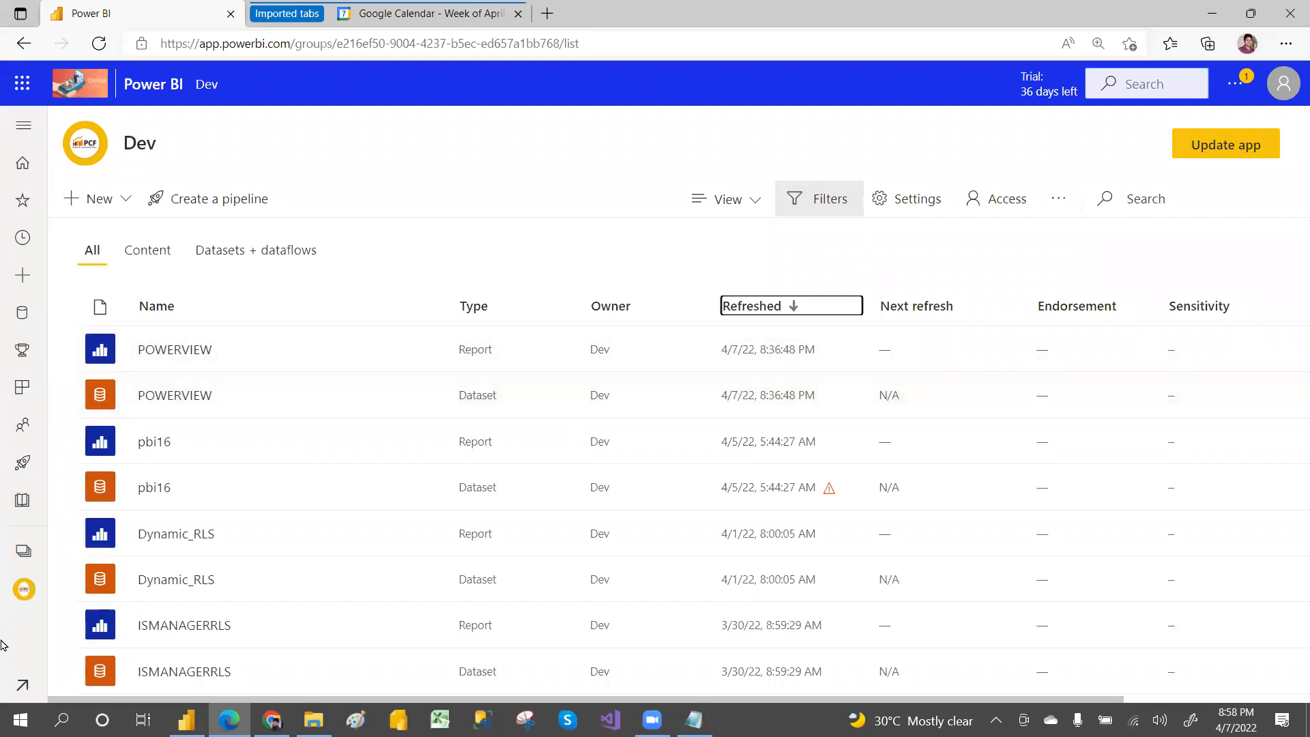
Reopen the Dev app, collapse the Pbi_Evening5 pages, and examine the full list of included reports and dashboards for recent workspace content
click(24, 396)
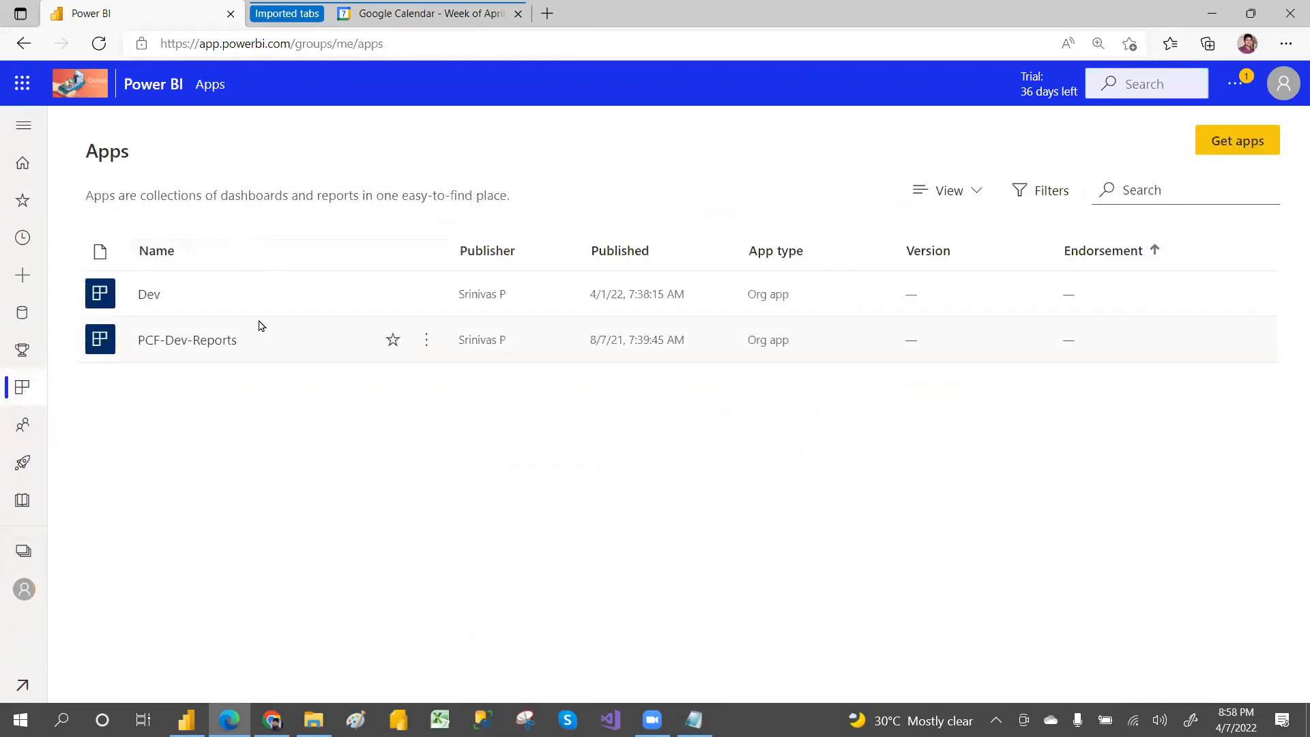
click(149, 294)
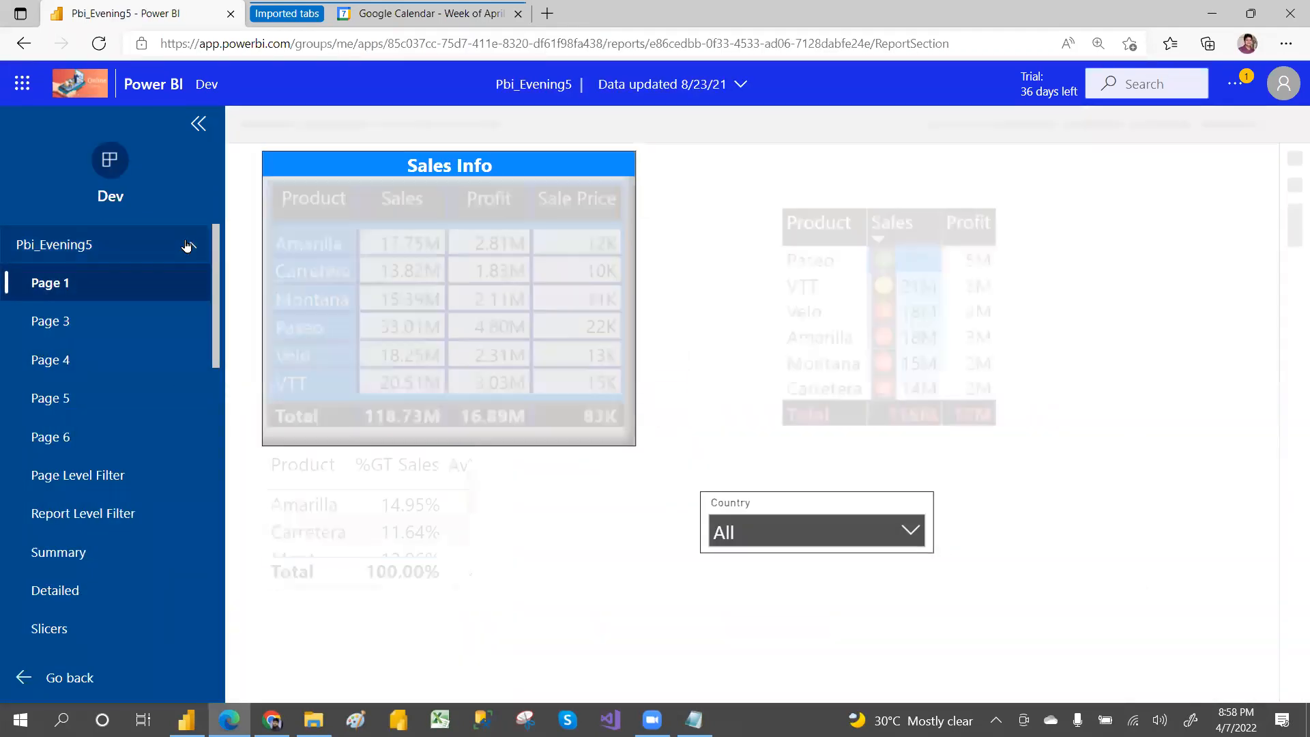
click(188, 244)
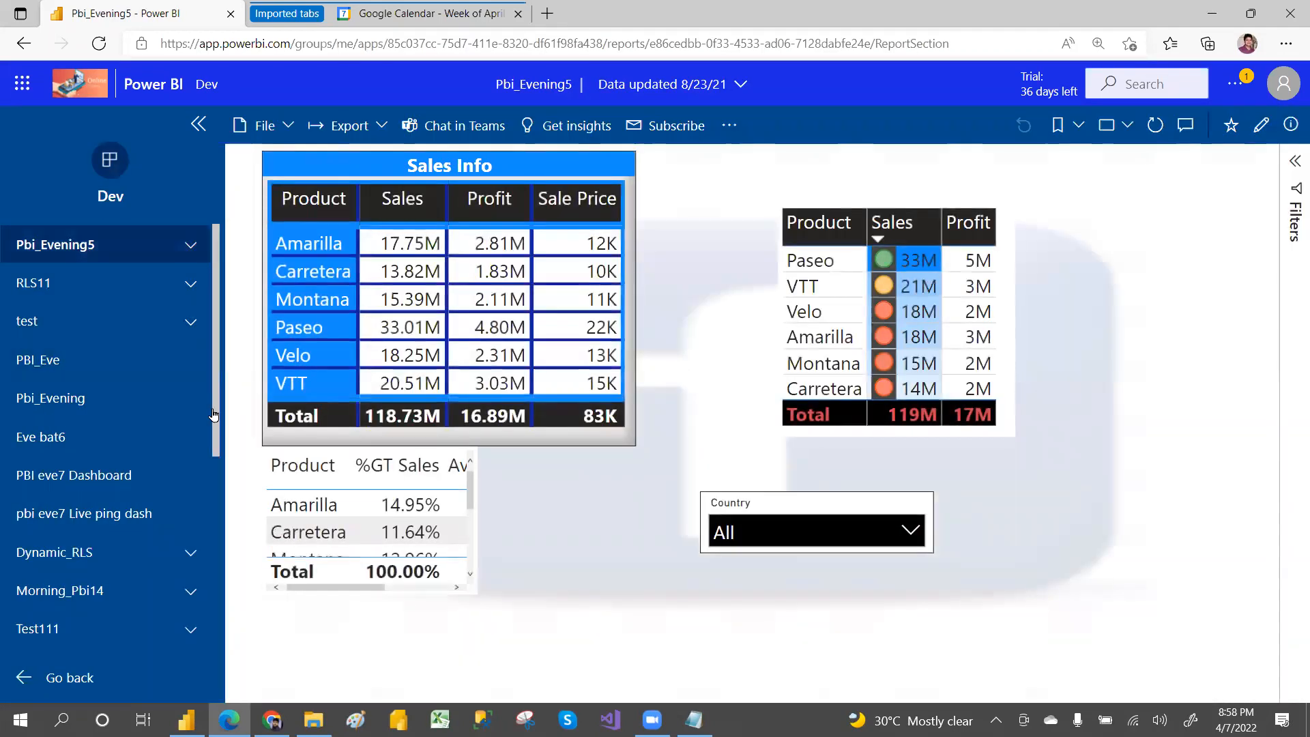
scroll(217, 412, down, 2)
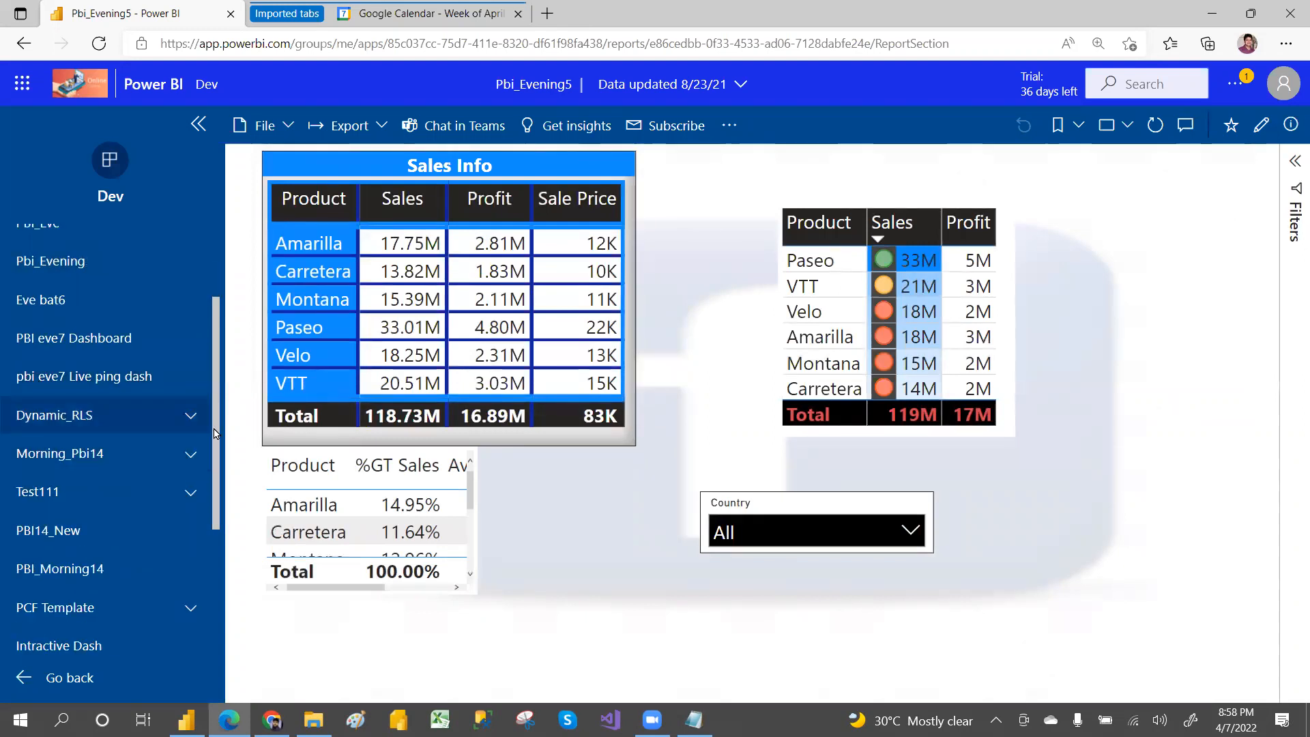
scroll(218, 551, down, 3)
scroll(218, 551, down, 1)
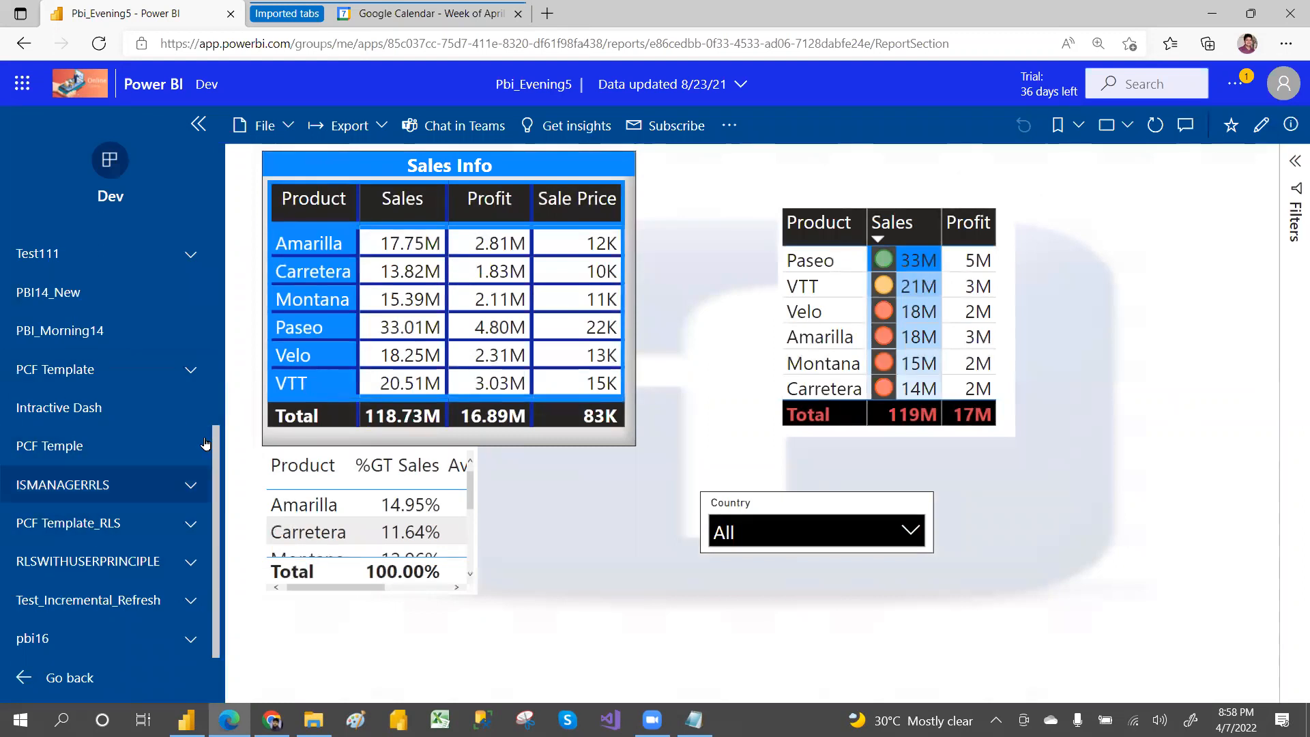
drag(214, 511, 214, 313)
click(68, 430)
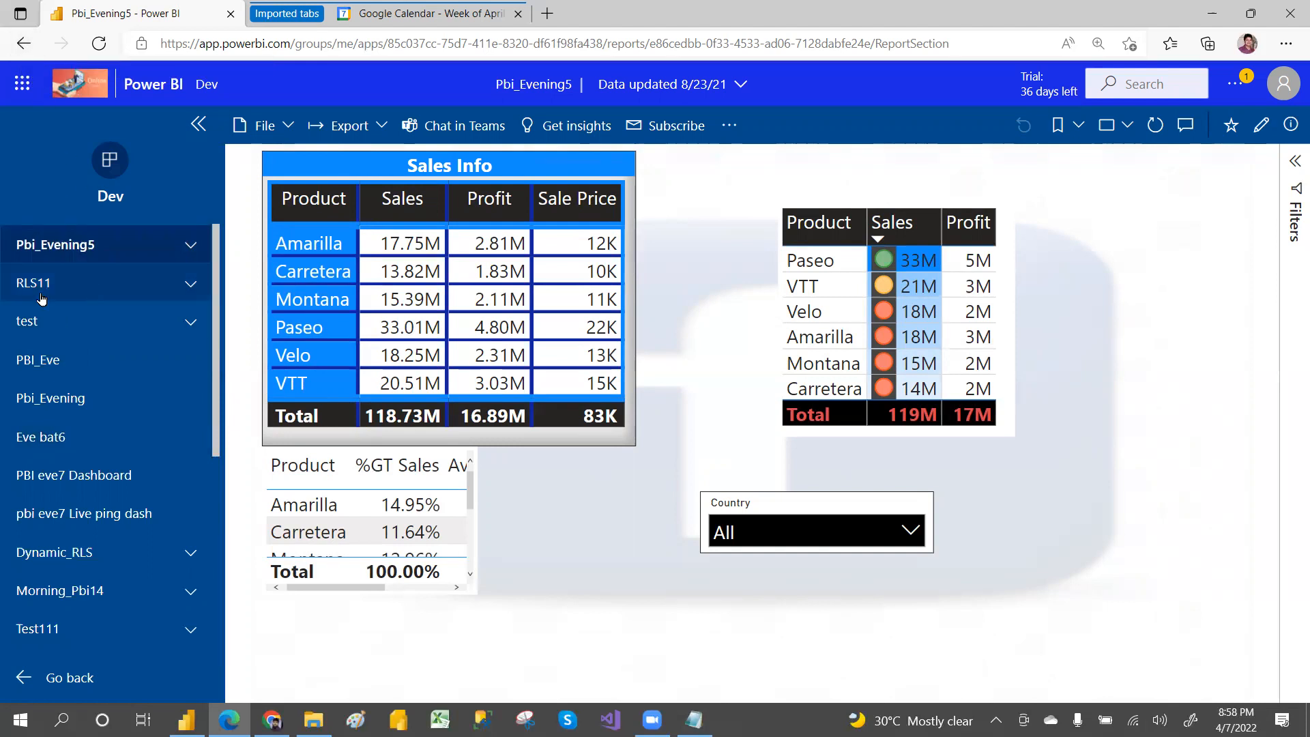
Return to the Dev workspace and publish an update of its Dev app, closing the publishing message
click(21, 43)
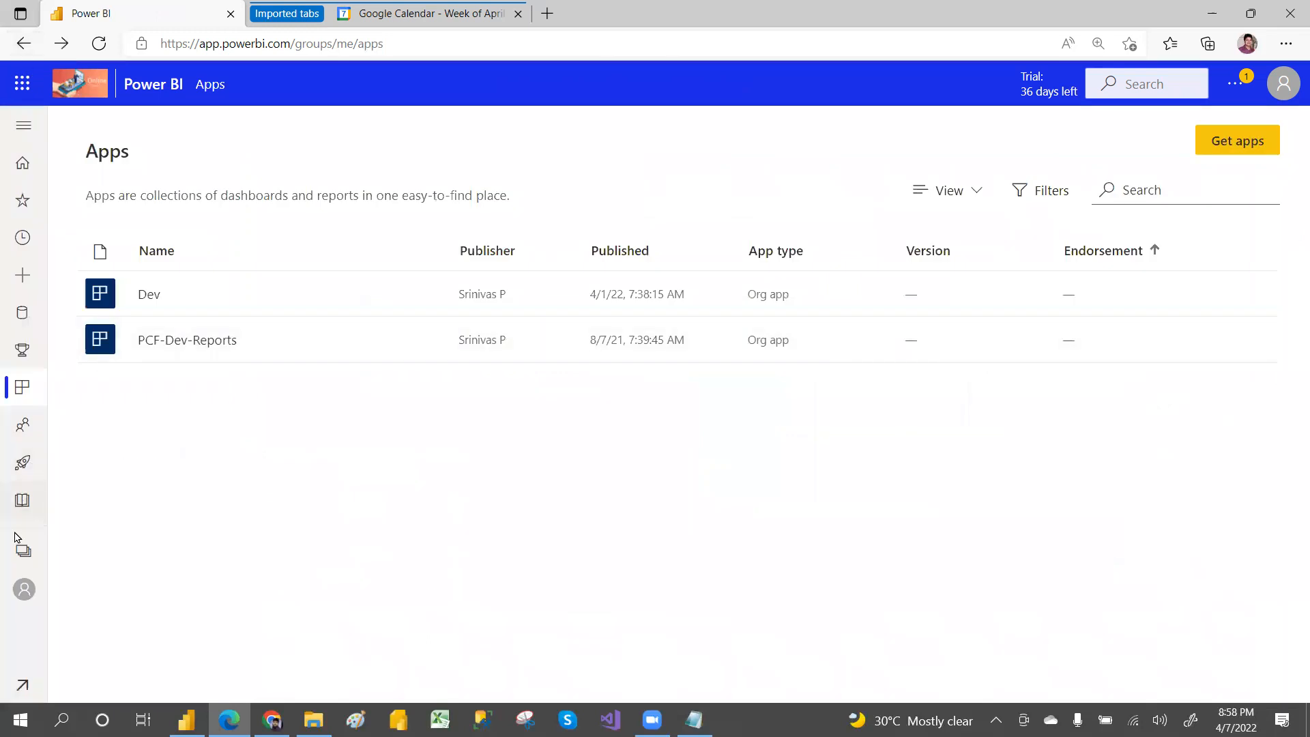
click(24, 550)
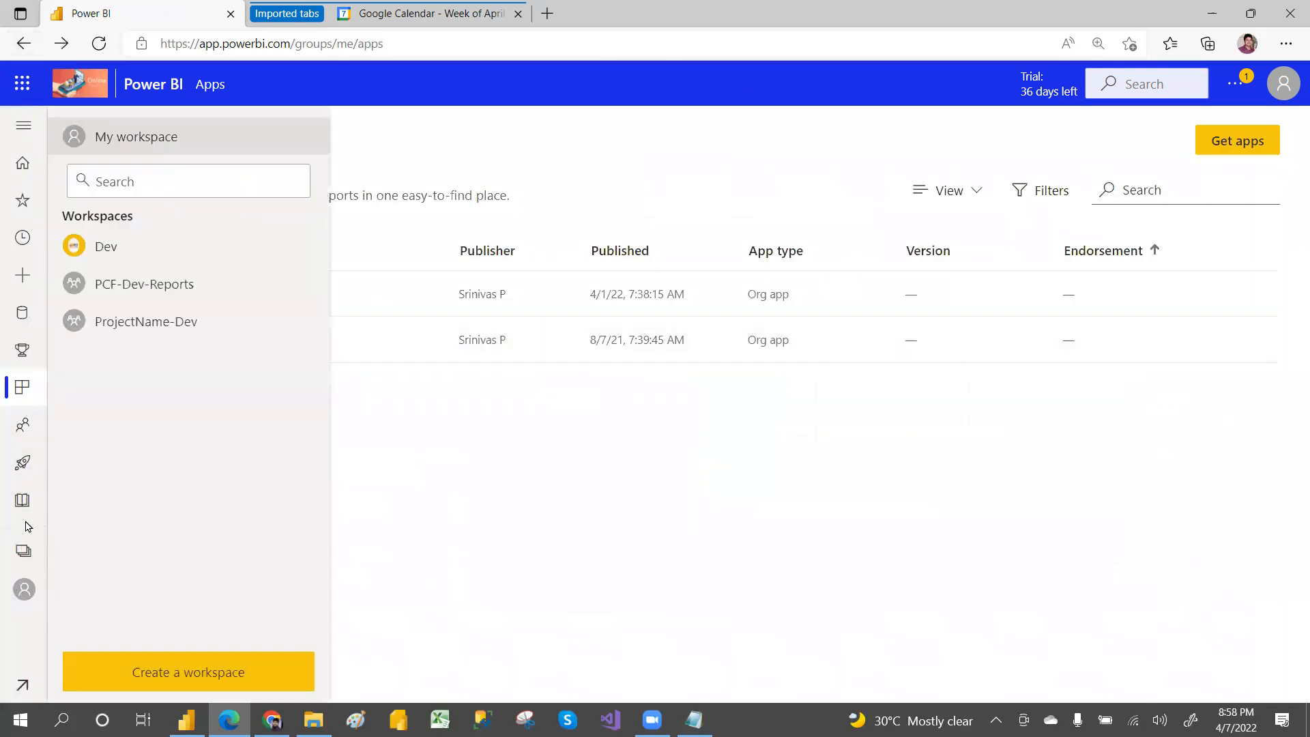
click(117, 243)
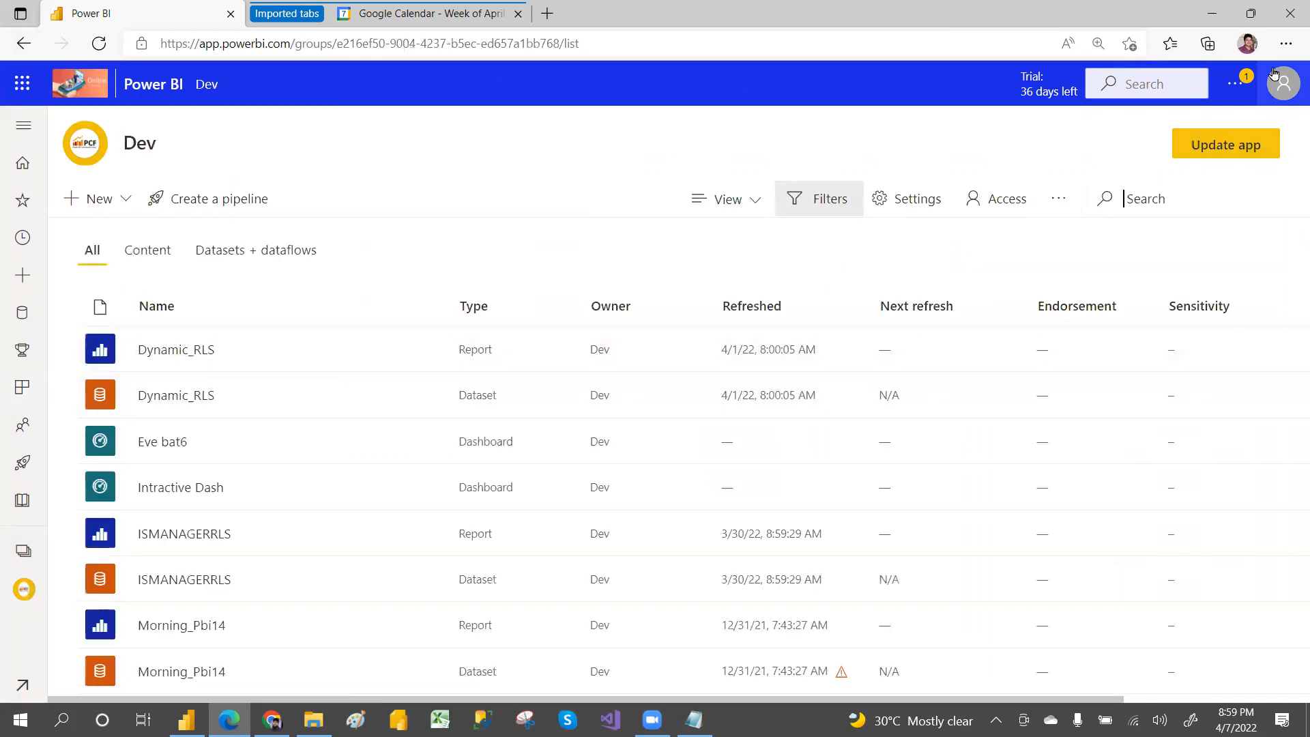
click(1242, 147)
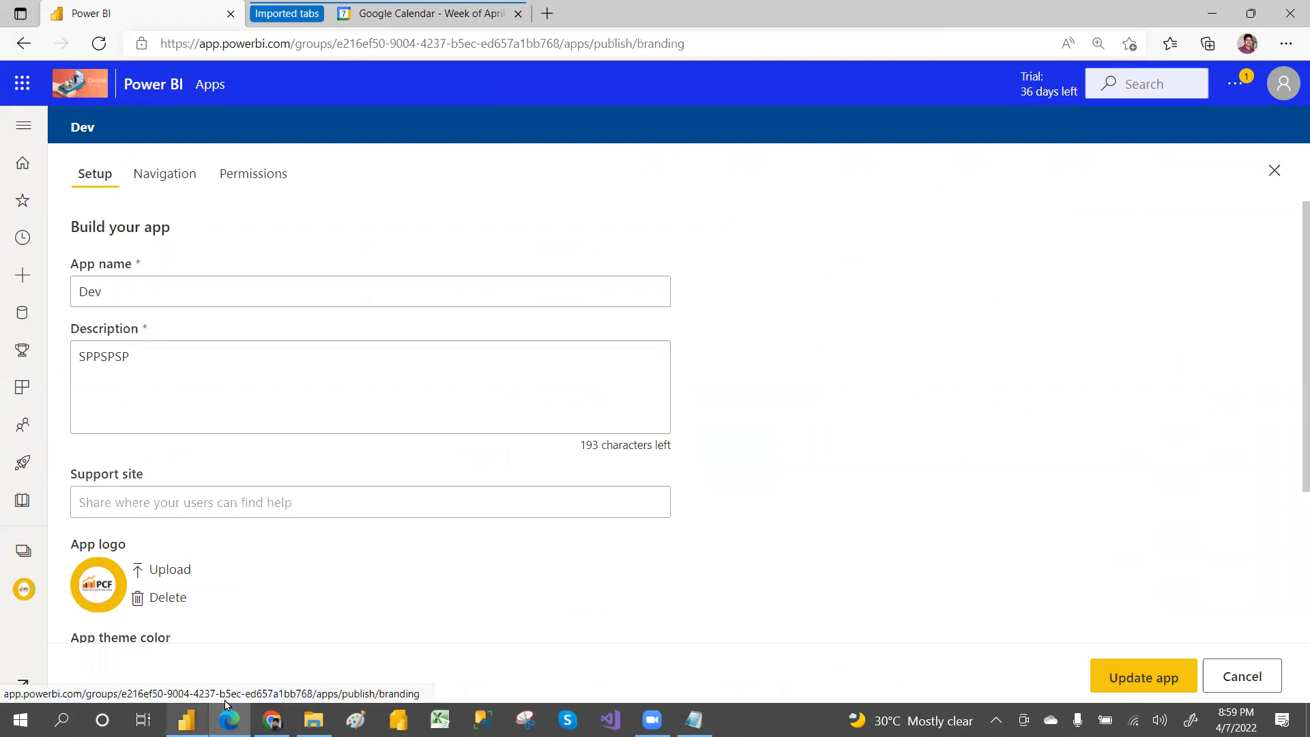
click(1138, 680)
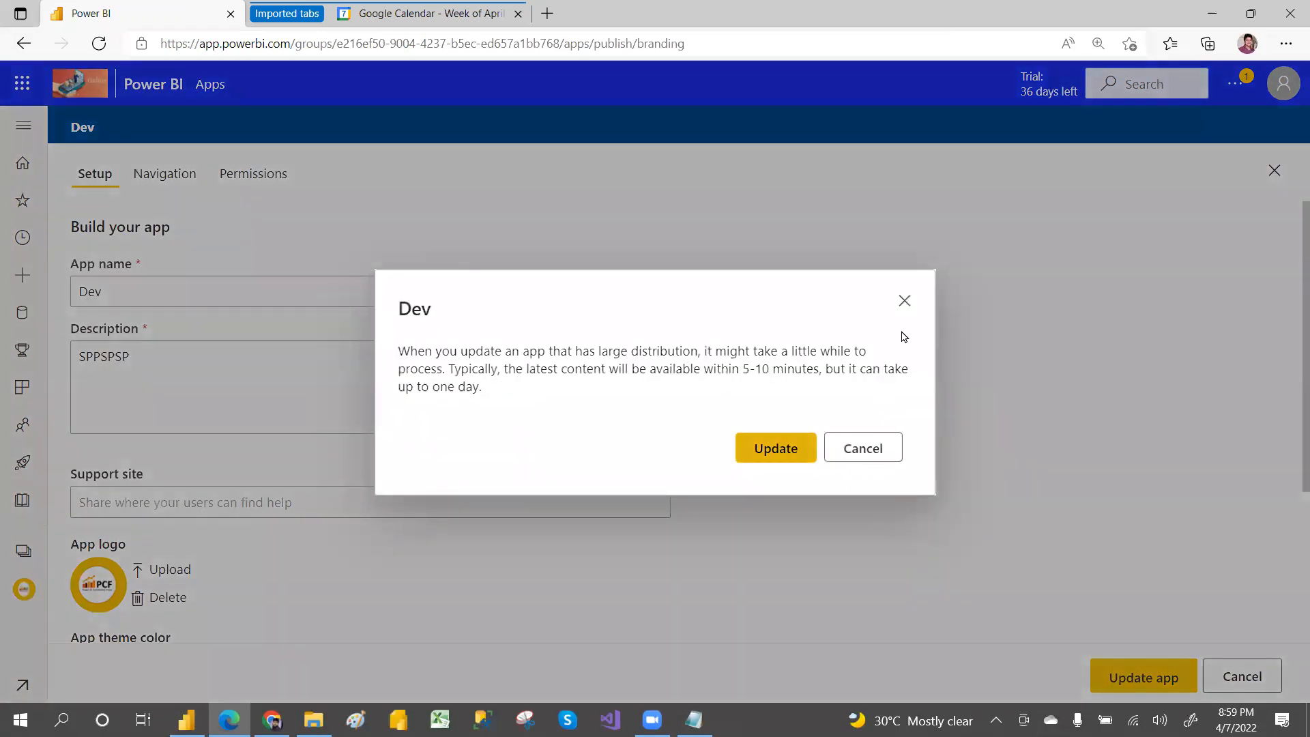
click(778, 451)
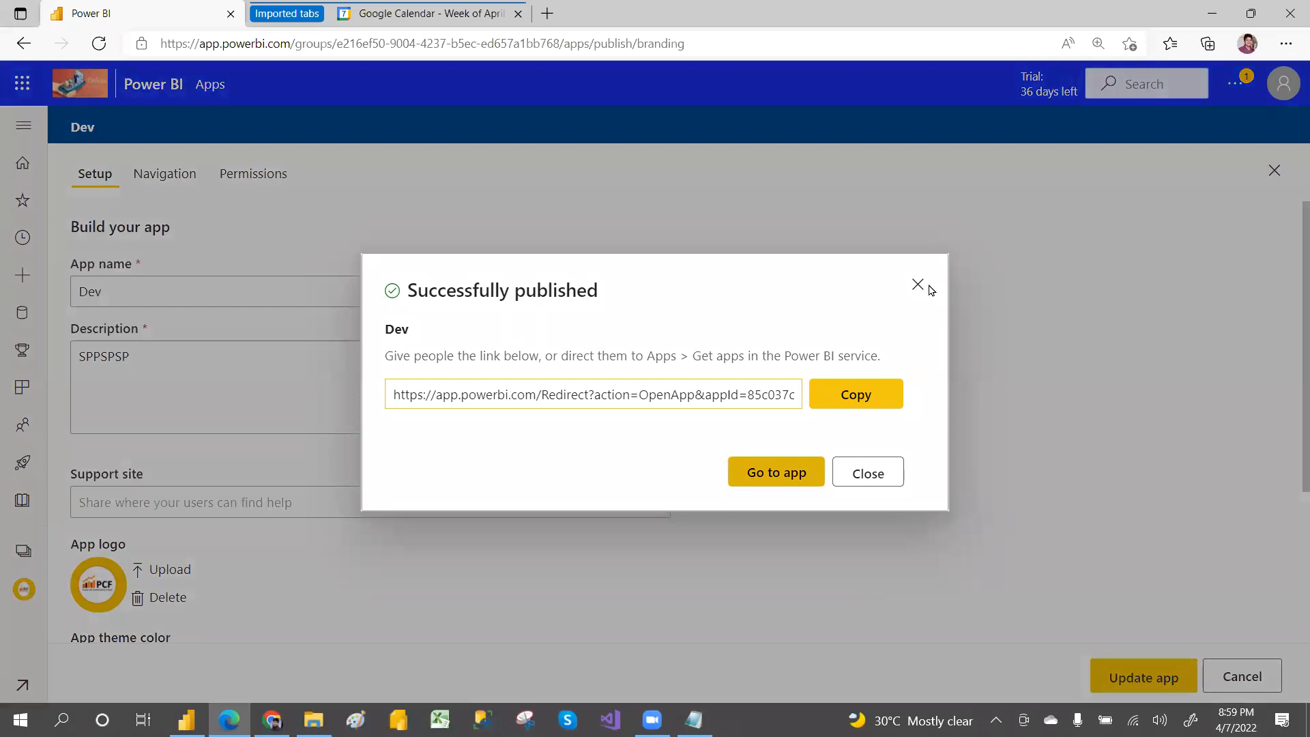
click(917, 285)
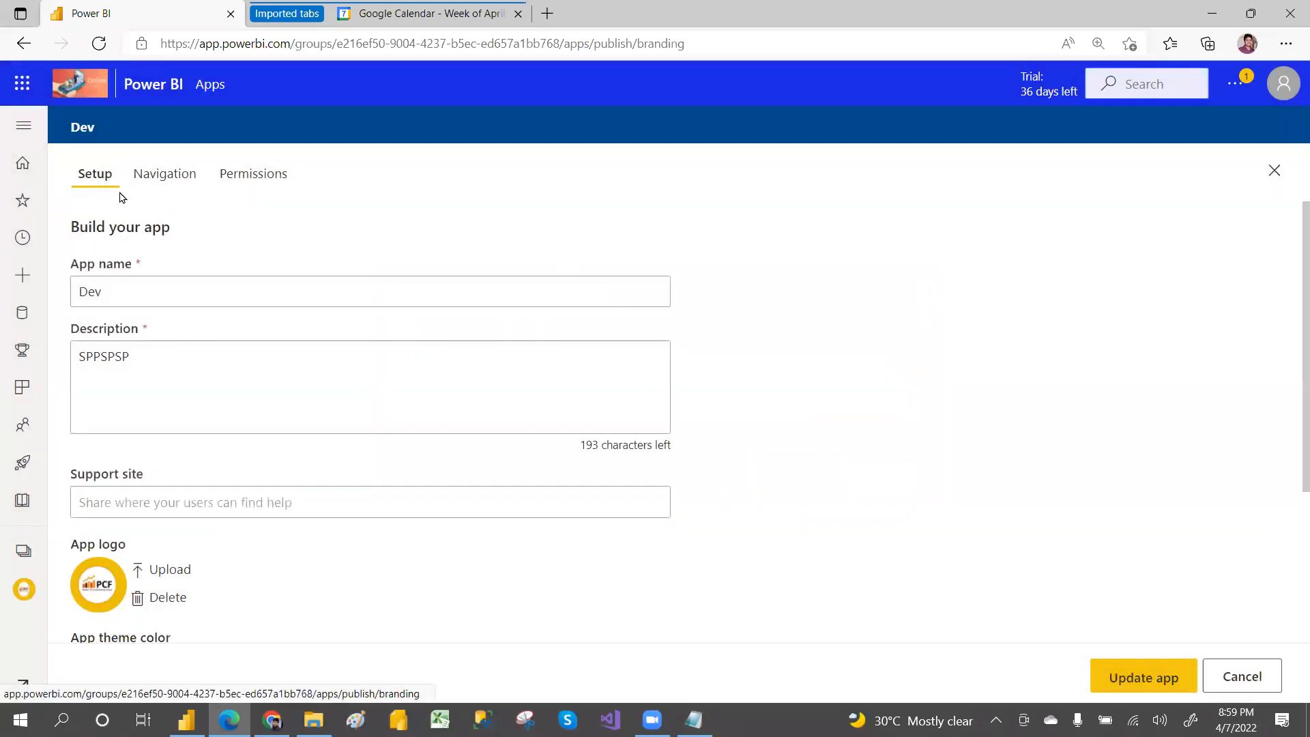
Review the Dev app's Navigation settings and its access Permissions
click(166, 175)
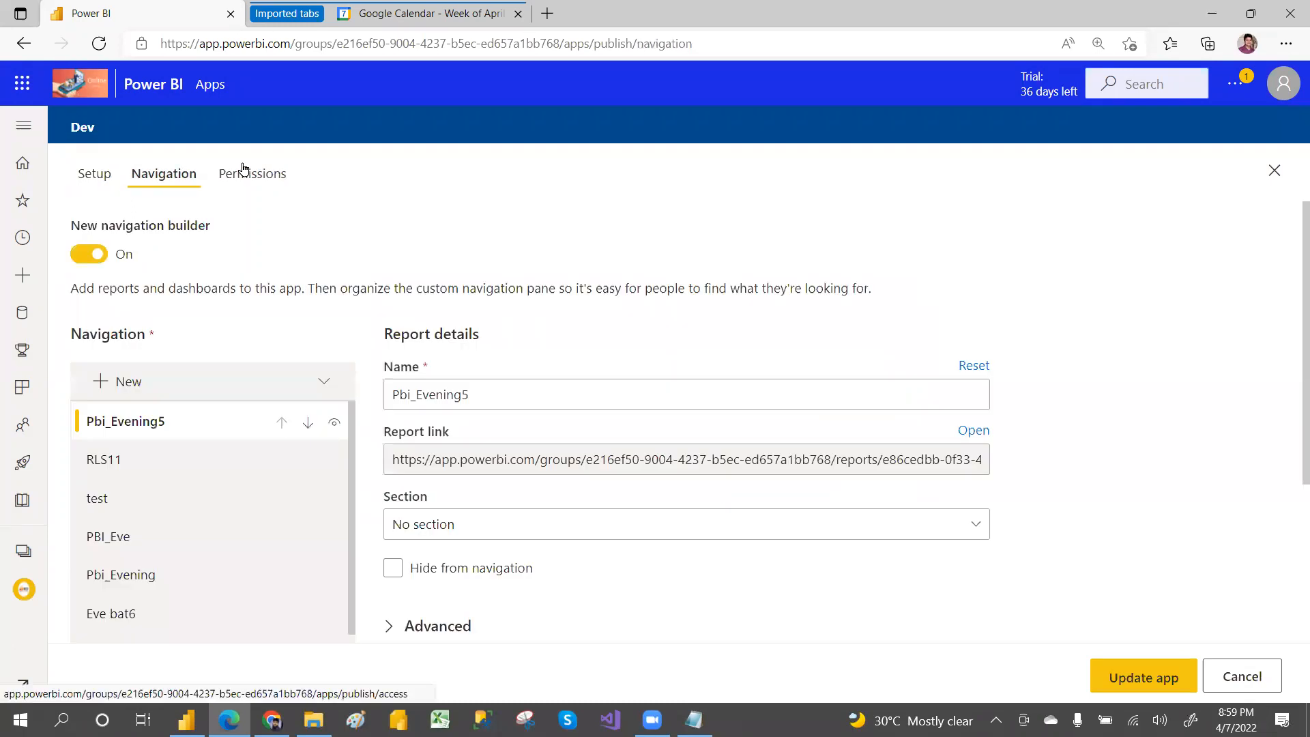
click(244, 170)
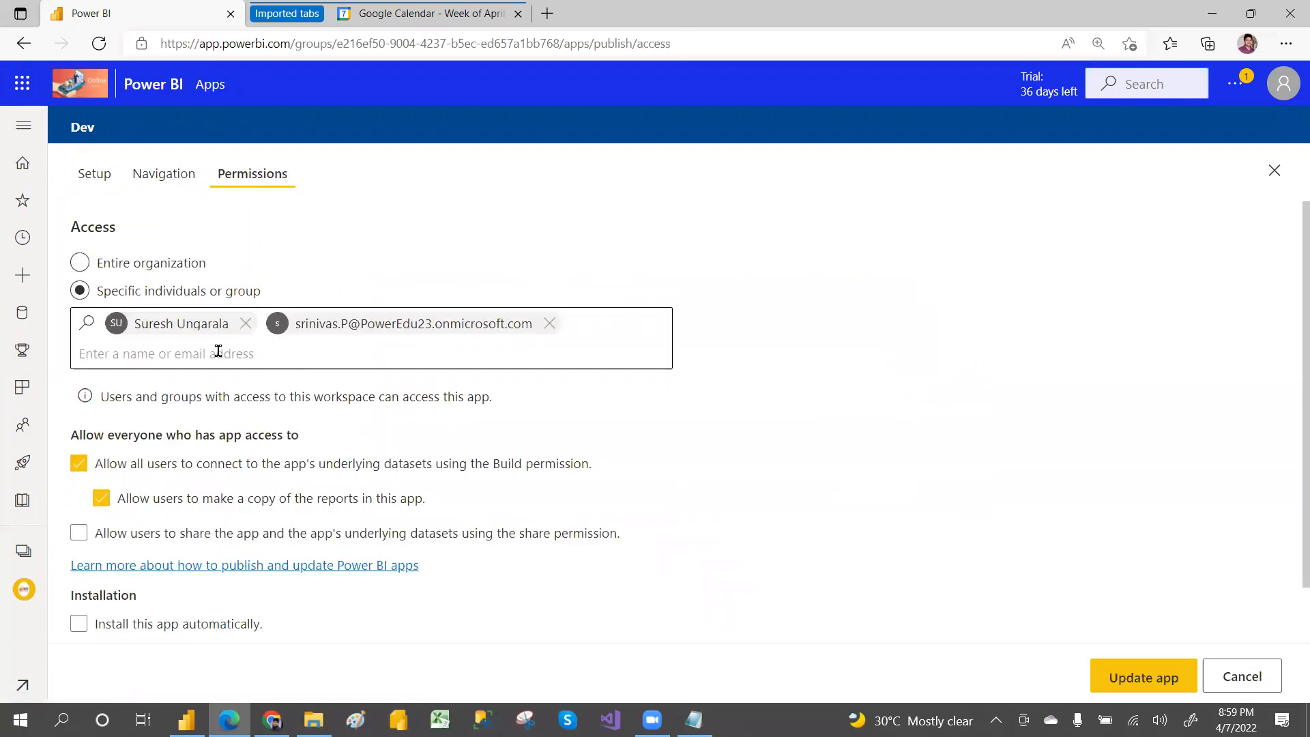
Add two more individuals to the Dev app's access list and publish the app update
text(MAHEN)
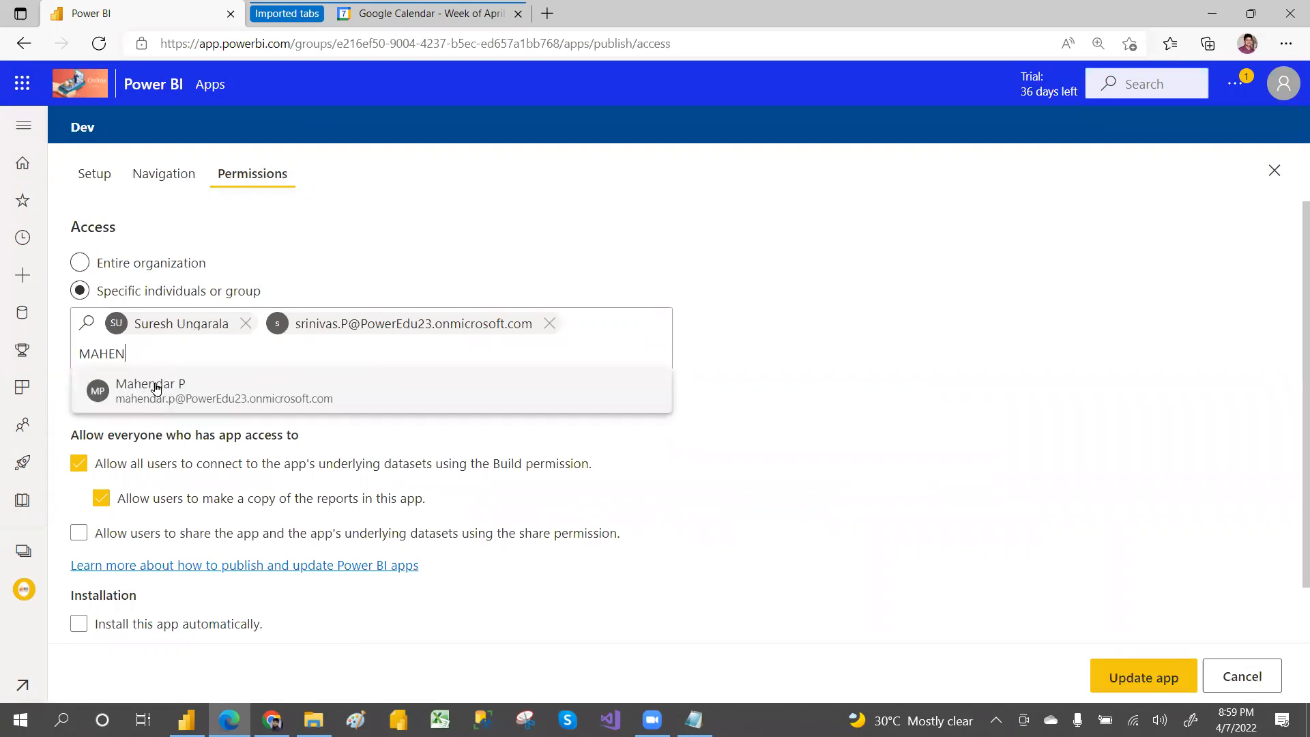
click(165, 389)
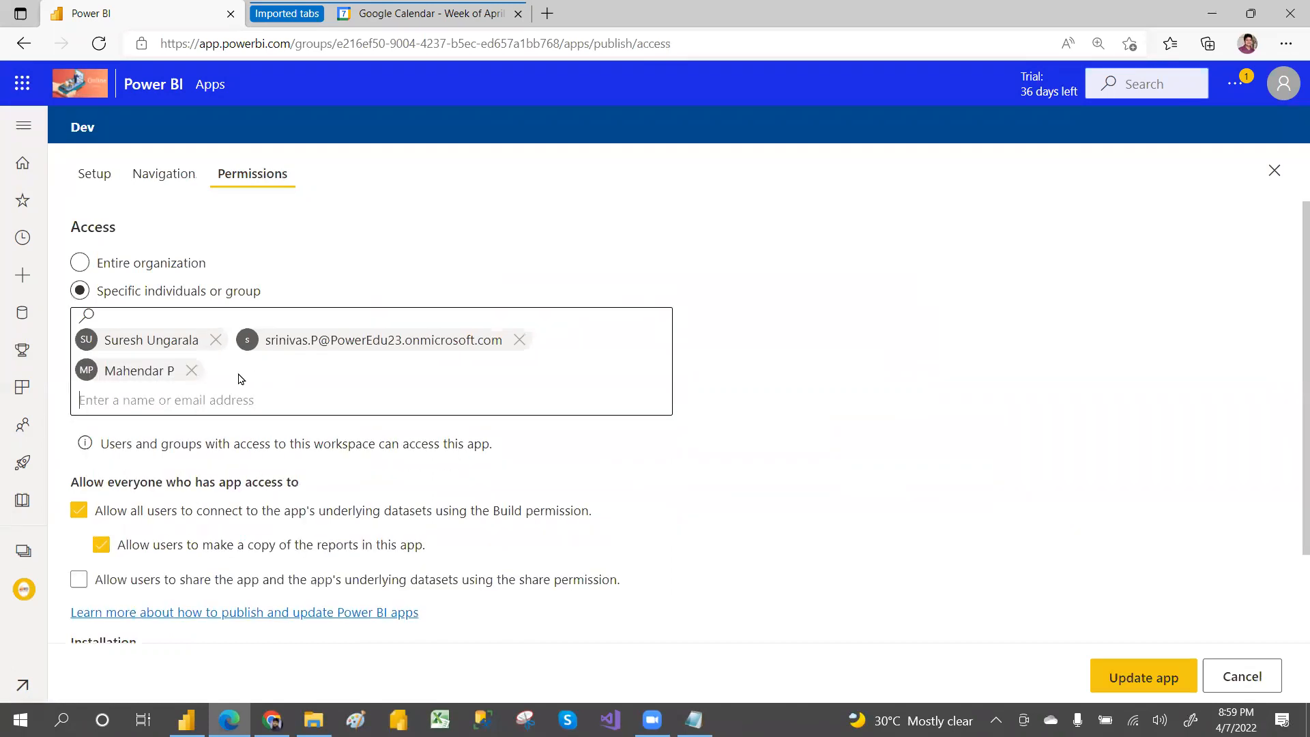
text(VINAY)
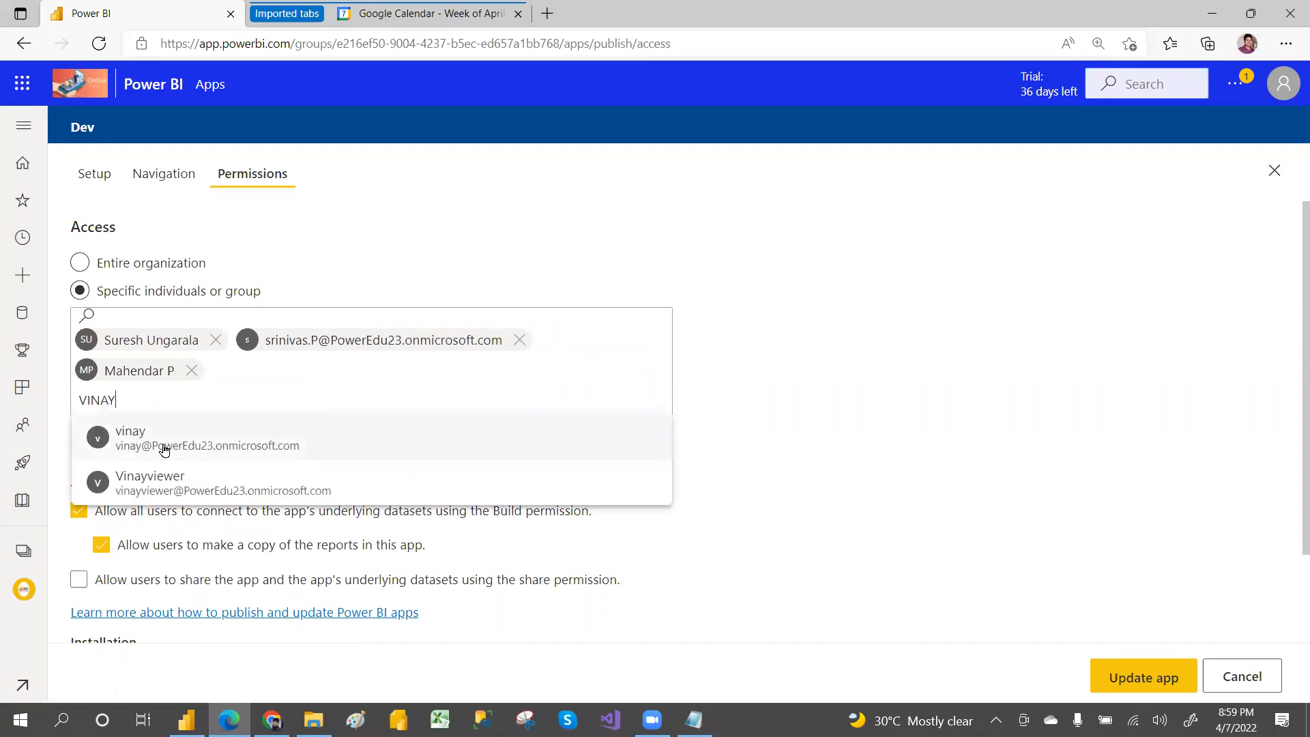
click(164, 448)
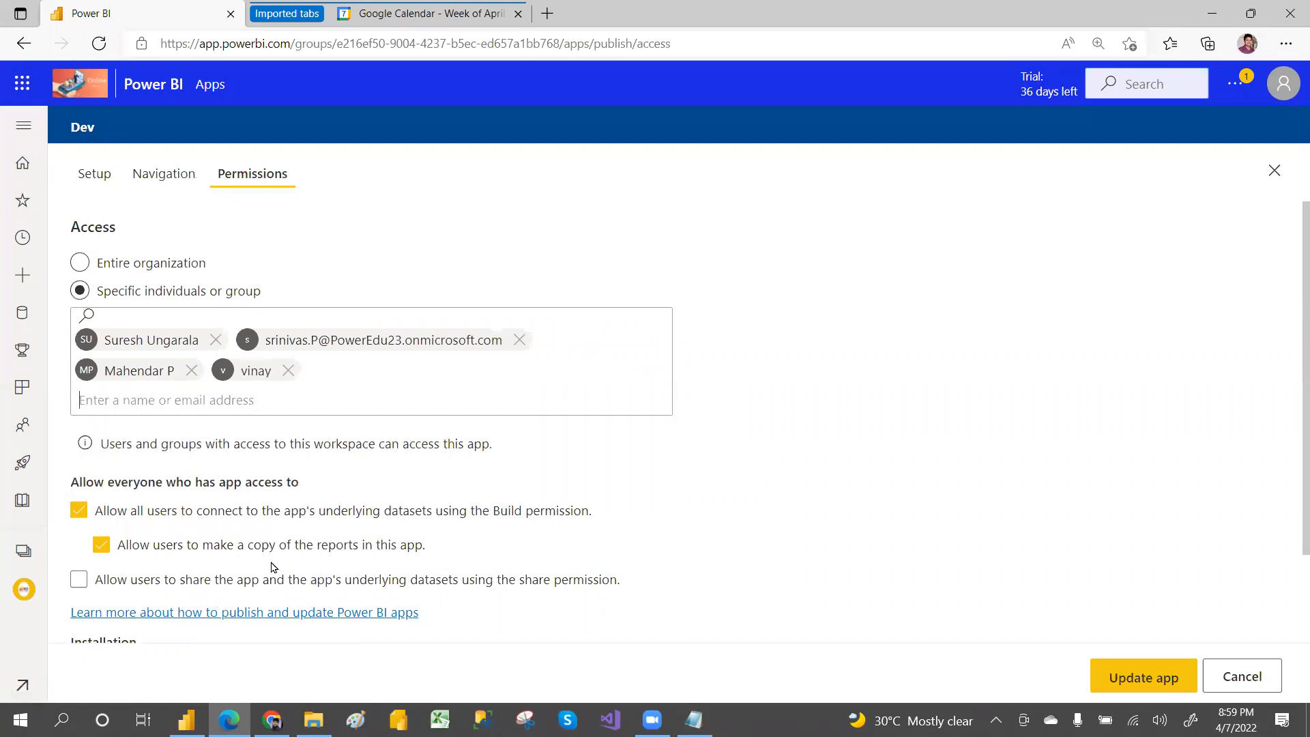
click(1145, 680)
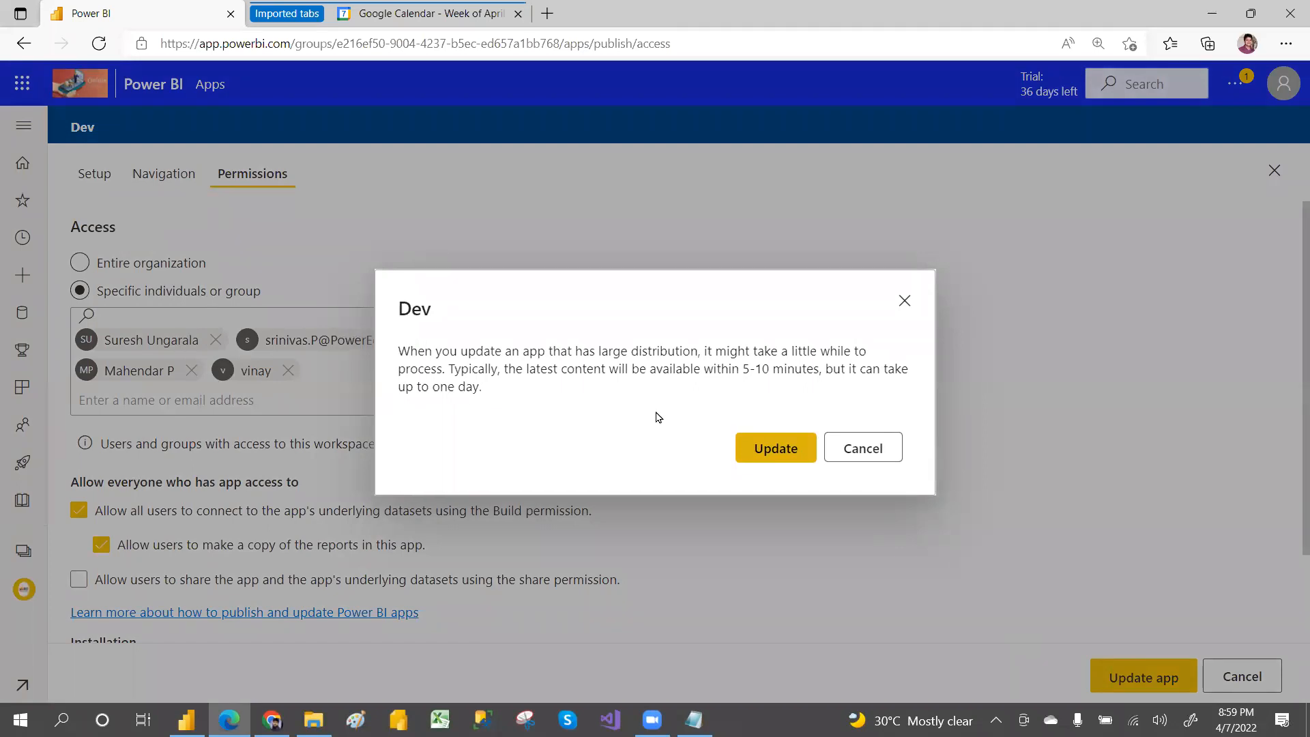
click(784, 442)
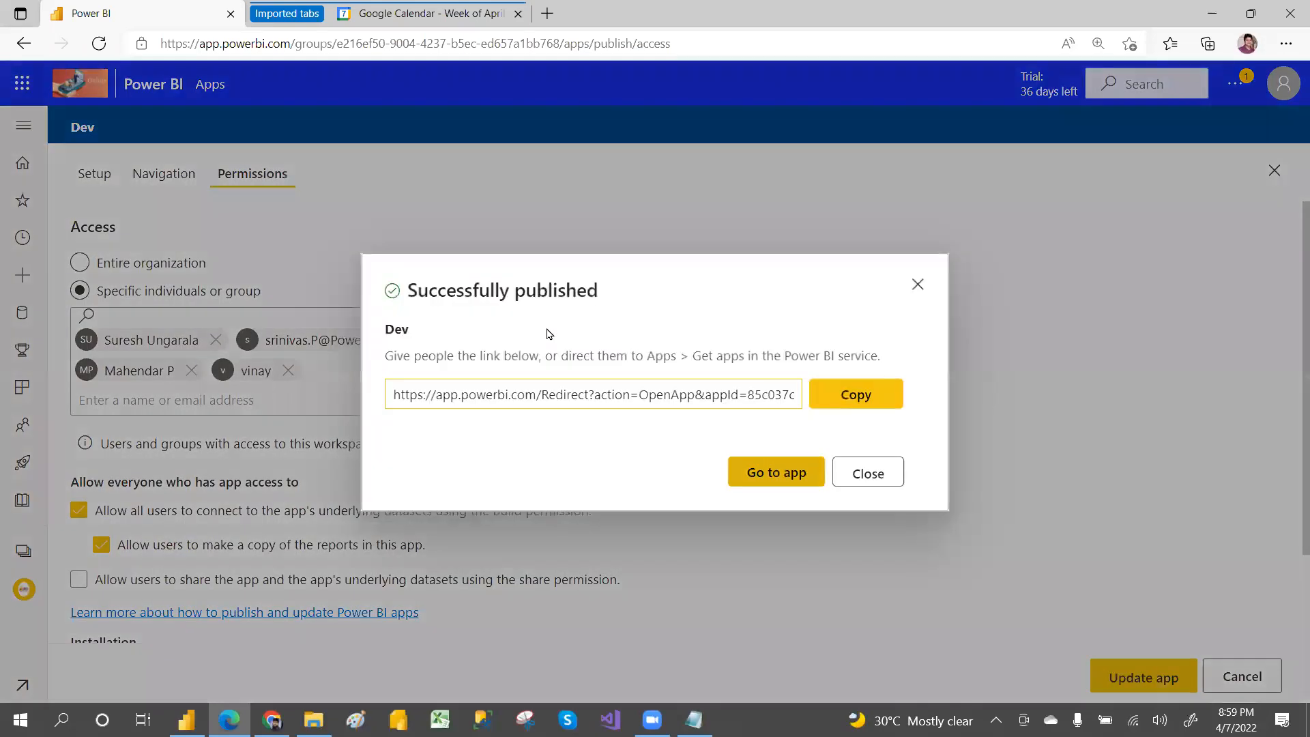
Copy the published Dev app's link and open it in a new browser tab
click(863, 397)
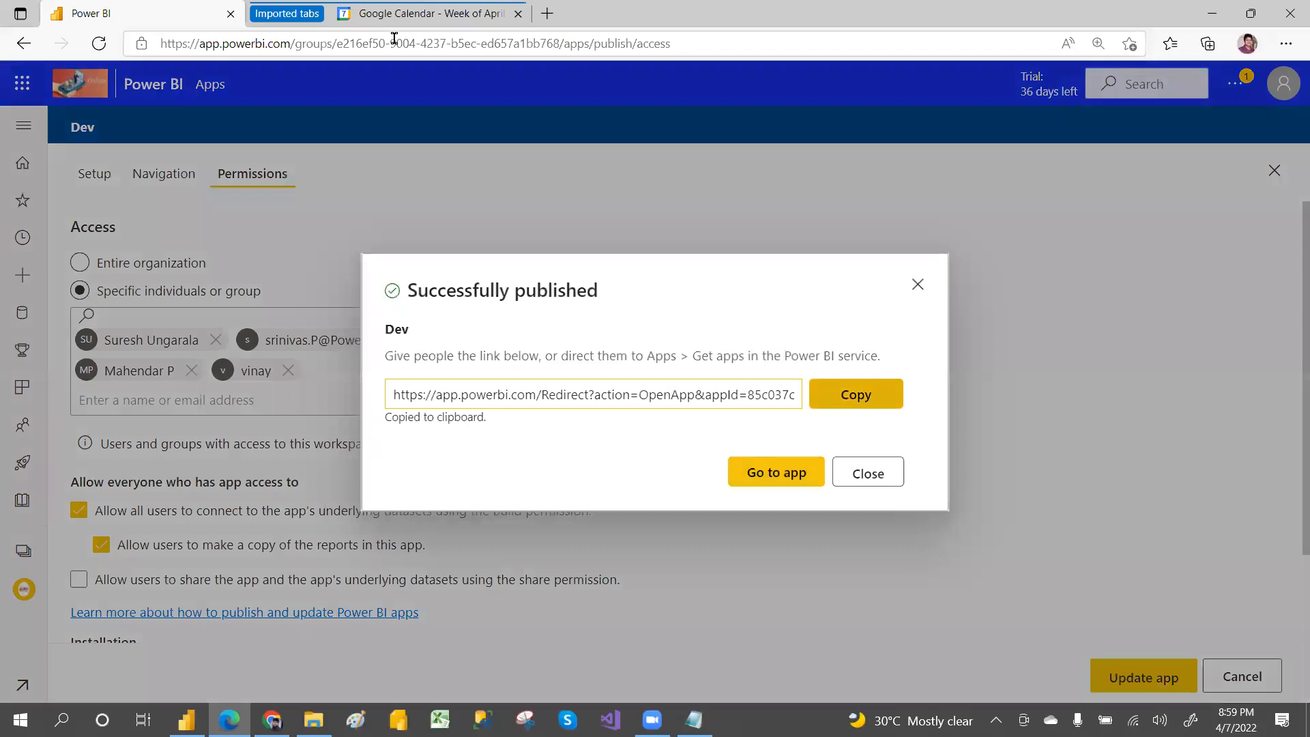
click(547, 13)
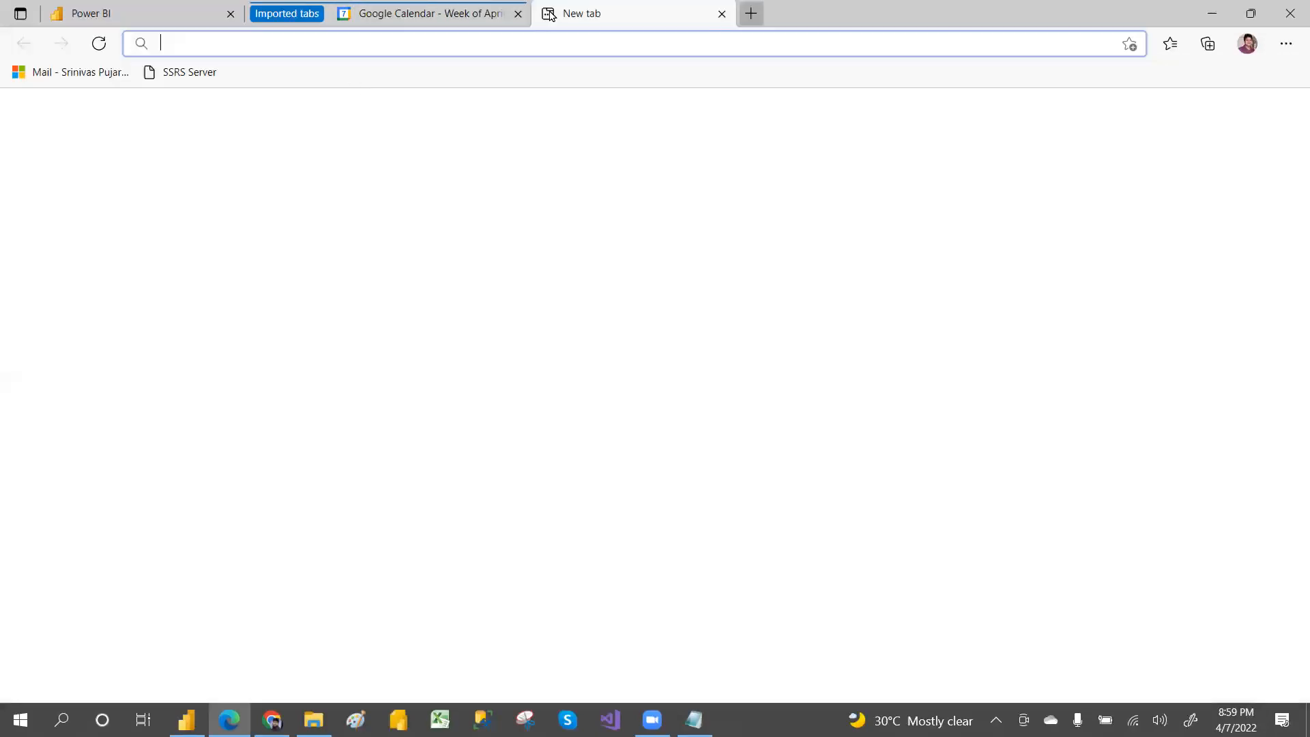
key(ctrl+v)
key(Return)
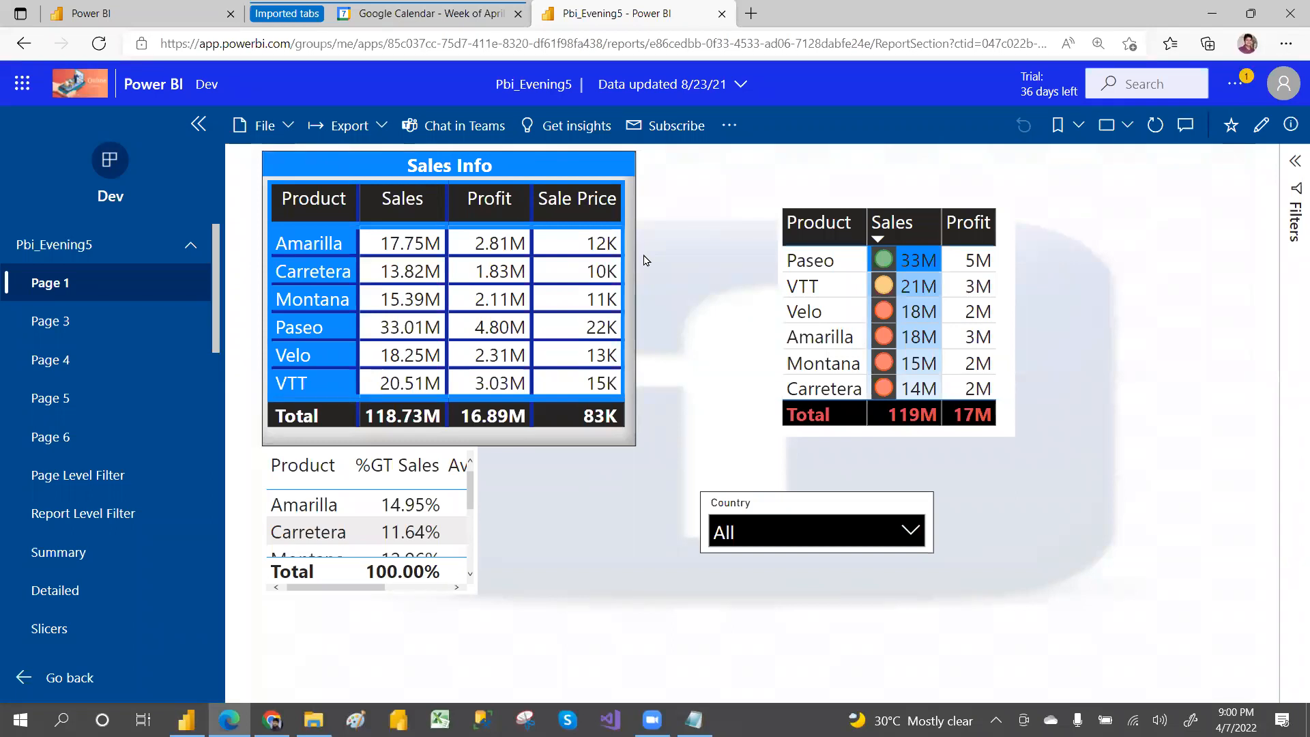
View Pages 3, 4 and 5 of Pbi_Evening5, collapse that report, and look through the app's remaining content list
click(58, 316)
click(65, 359)
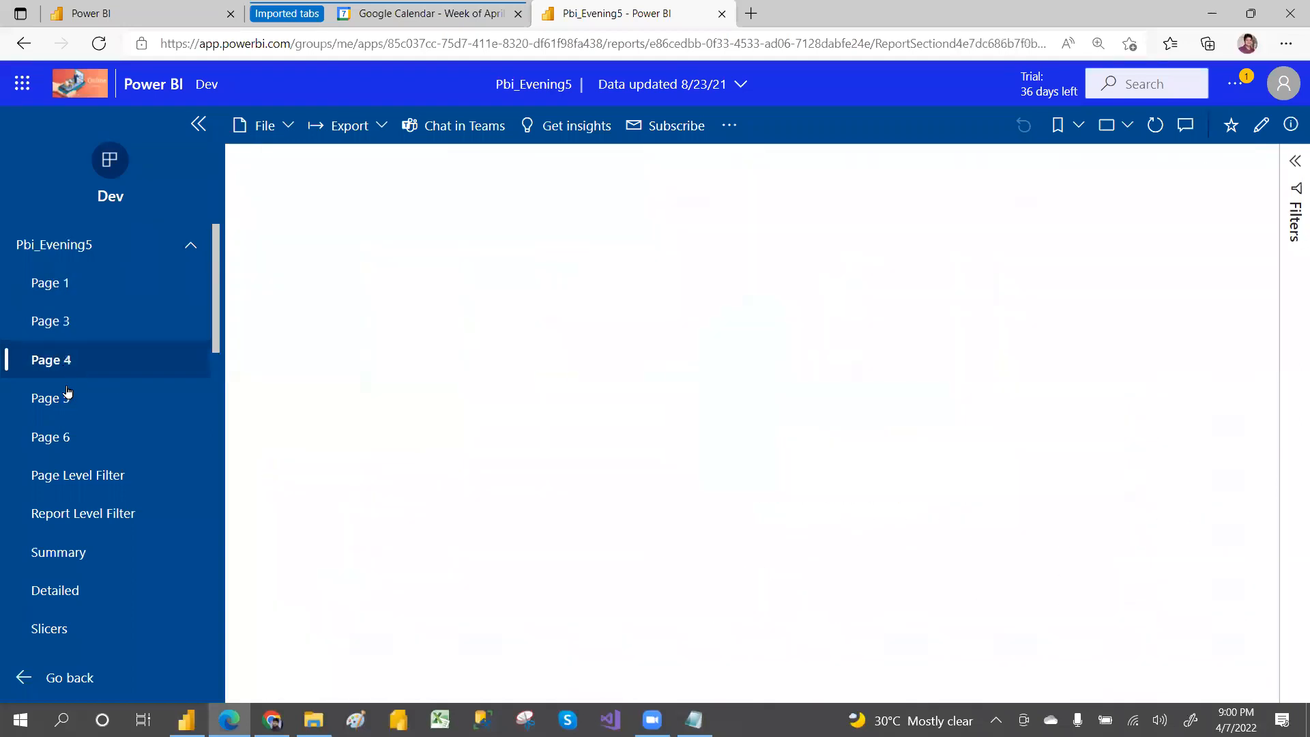
click(66, 409)
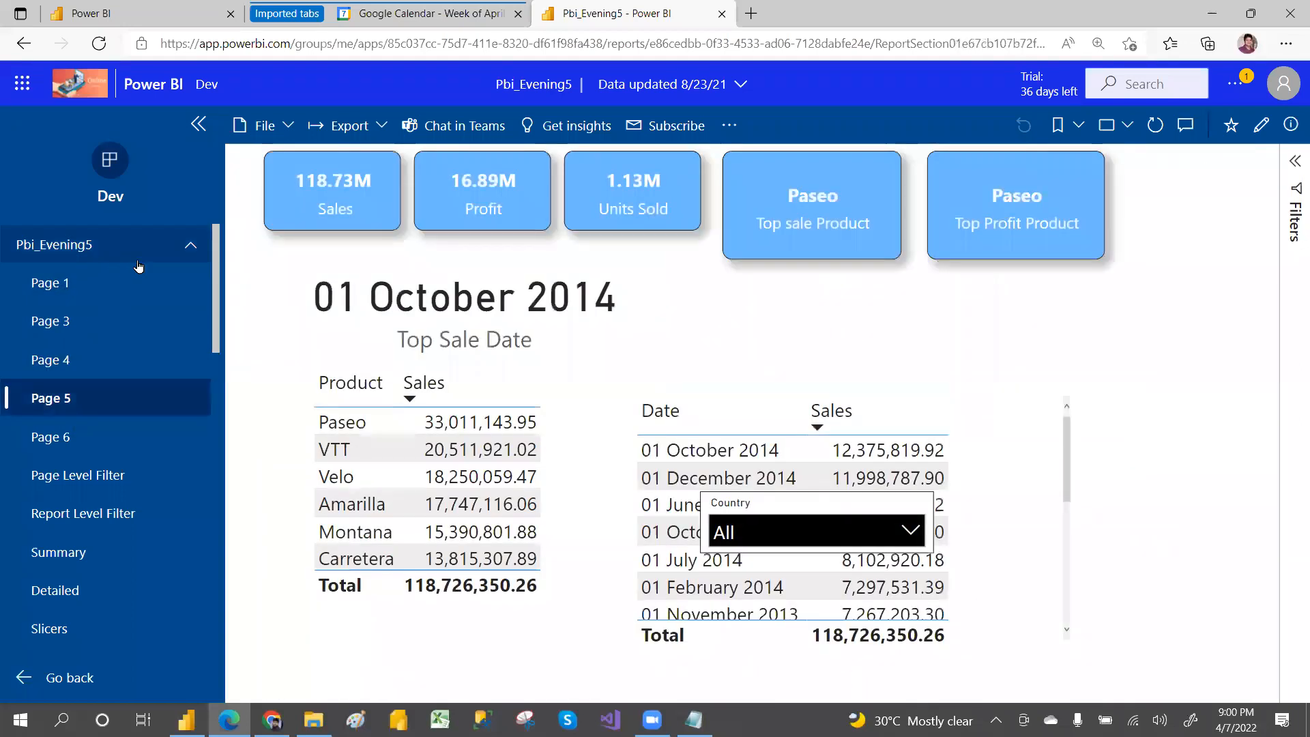
click(187, 247)
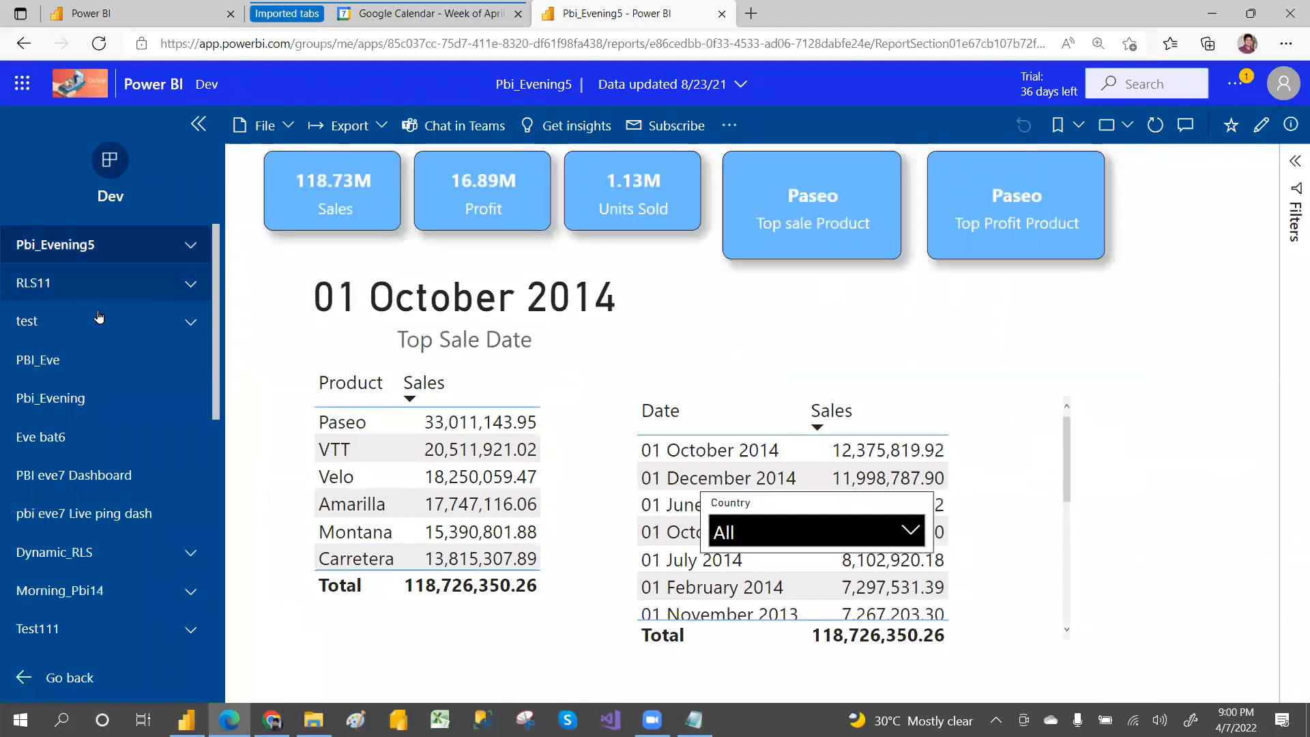
drag(215, 306, 210, 459)
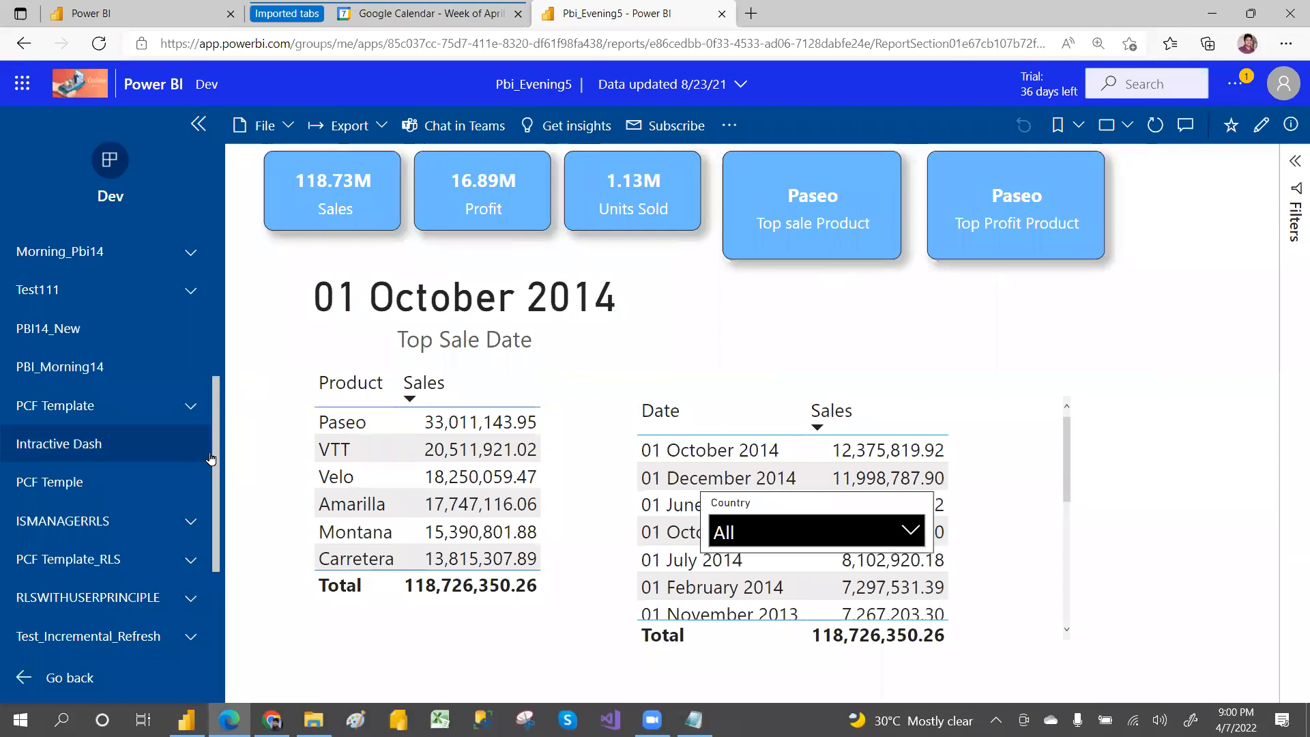
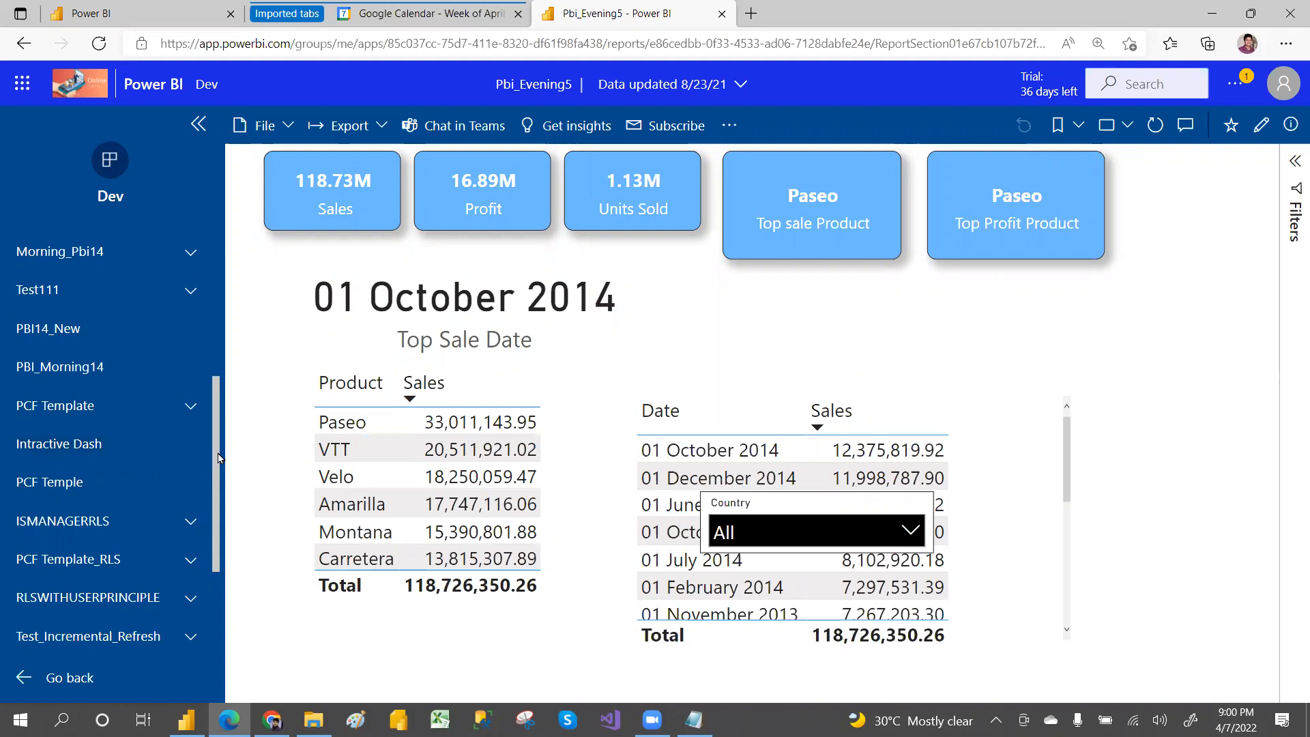
scroll(214, 508, down, 3)
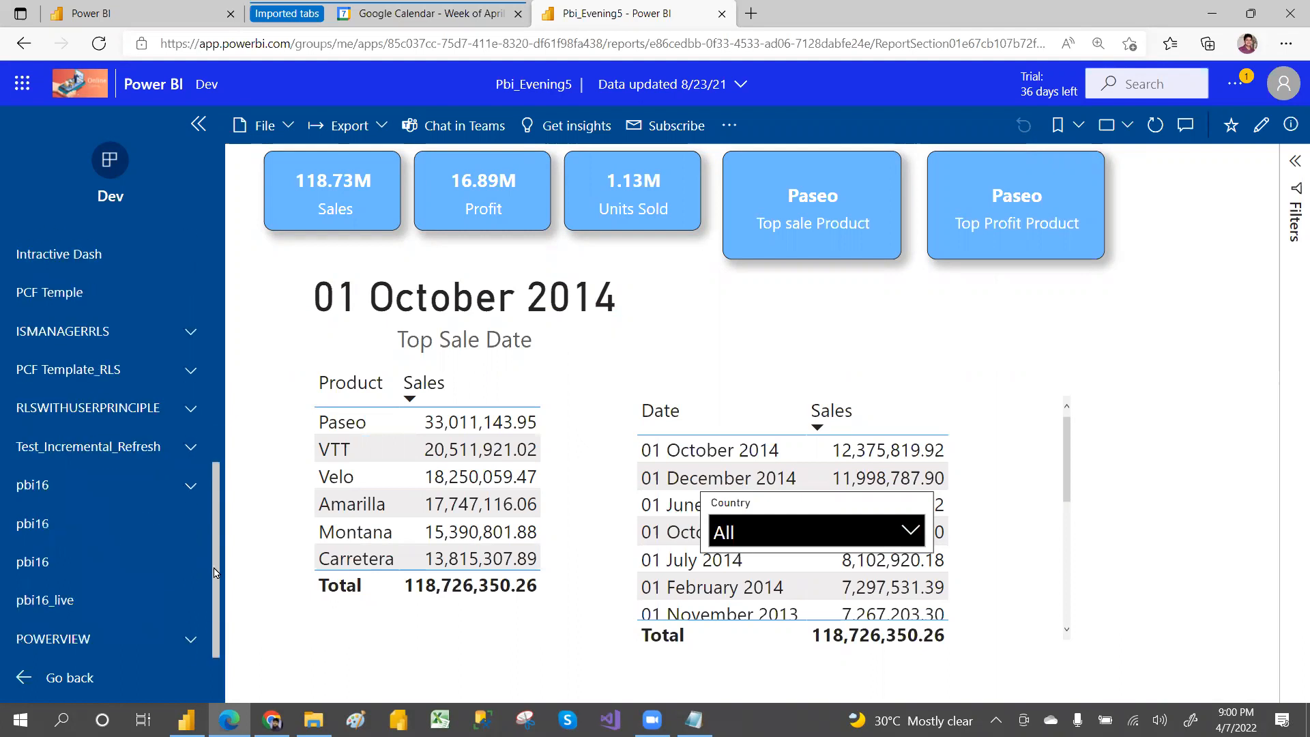
Expand the POWERVIEW report in the Dev app and view its HOME, Page 1, Page 2, Page 3 and VISUAL LEVEL FILTERS pages
click(192, 642)
drag(213, 458, 218, 540)
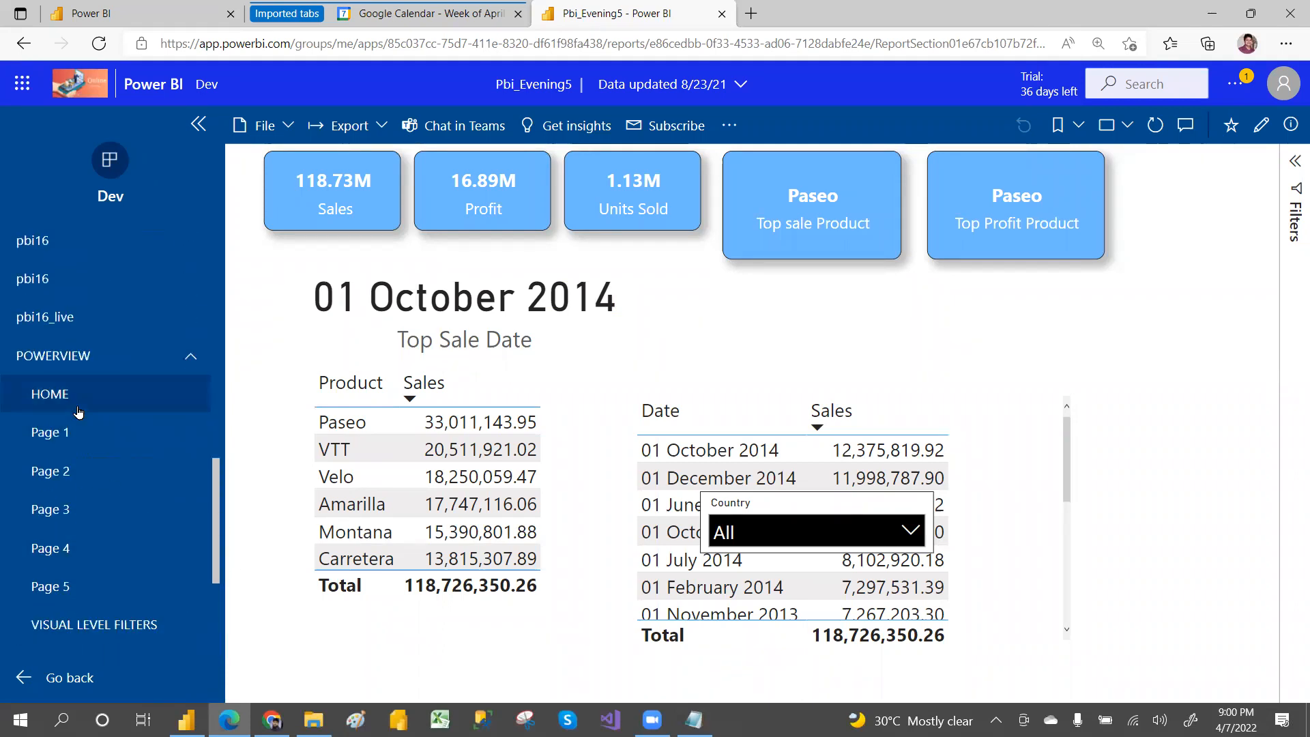
click(49, 401)
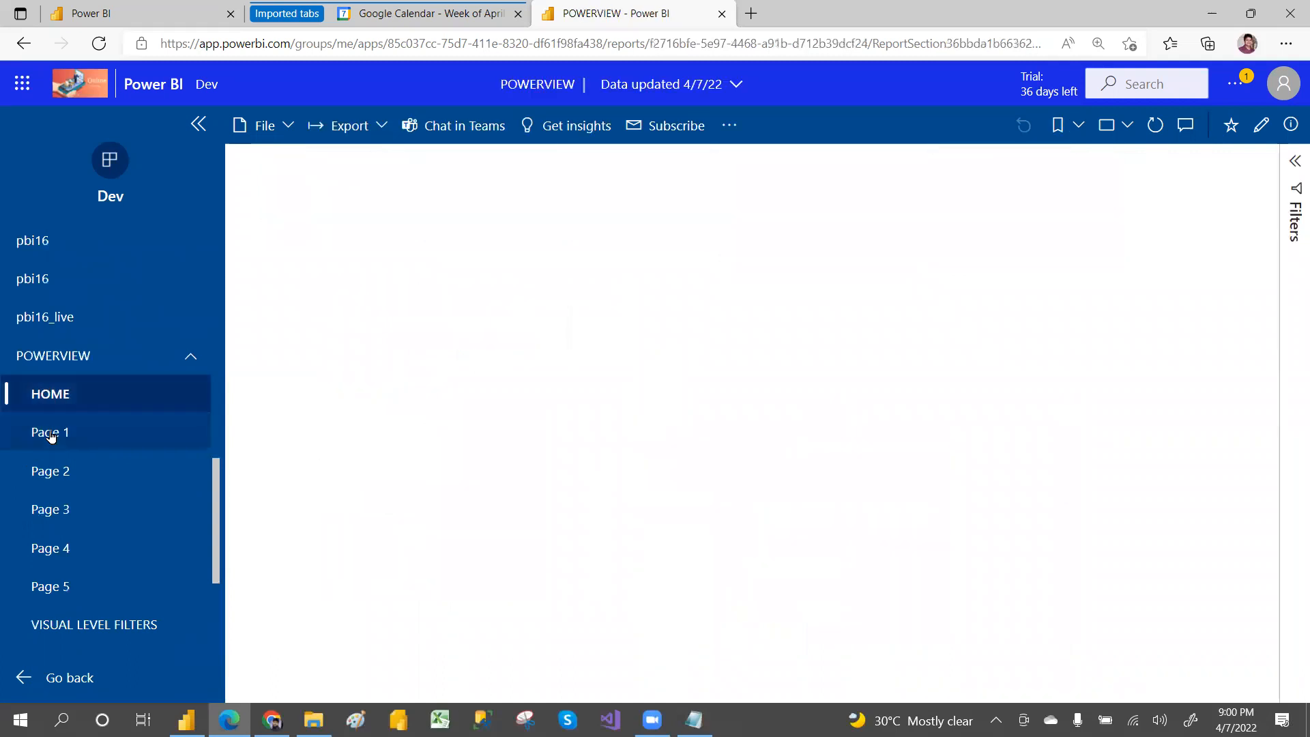
click(50, 432)
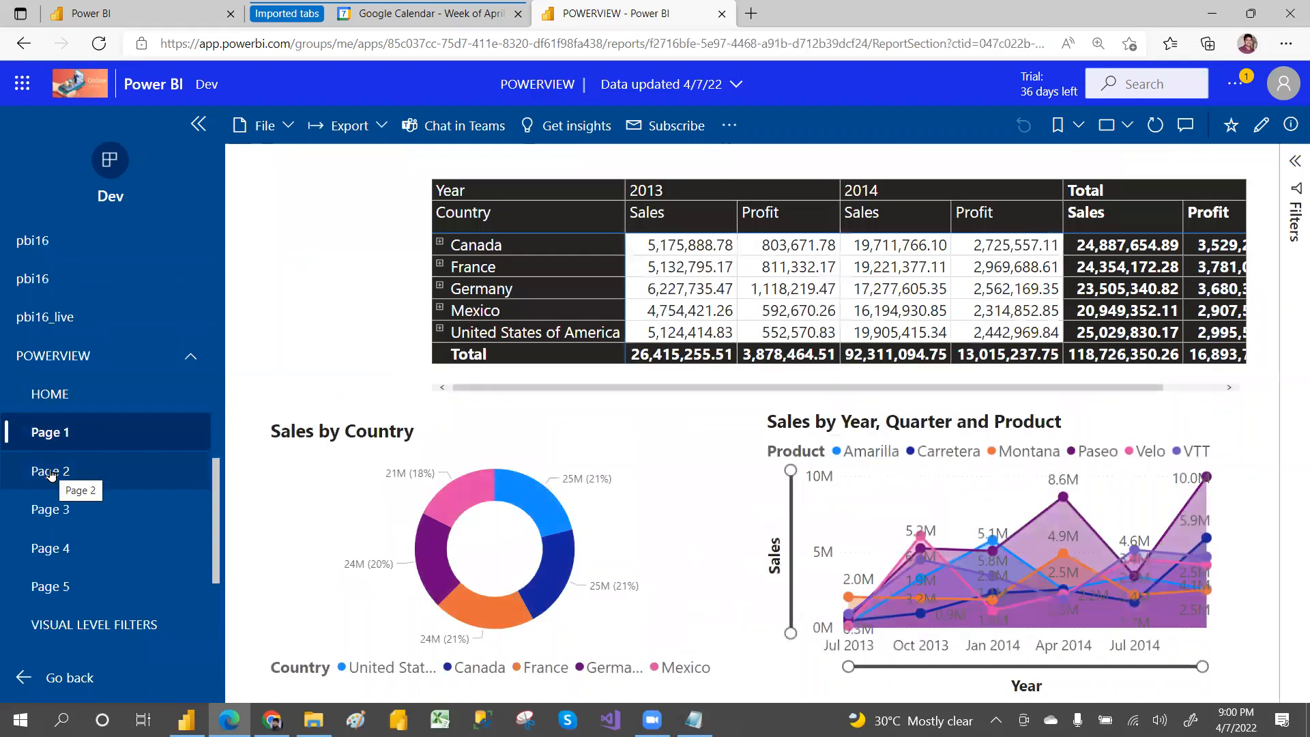
click(50, 470)
click(50, 506)
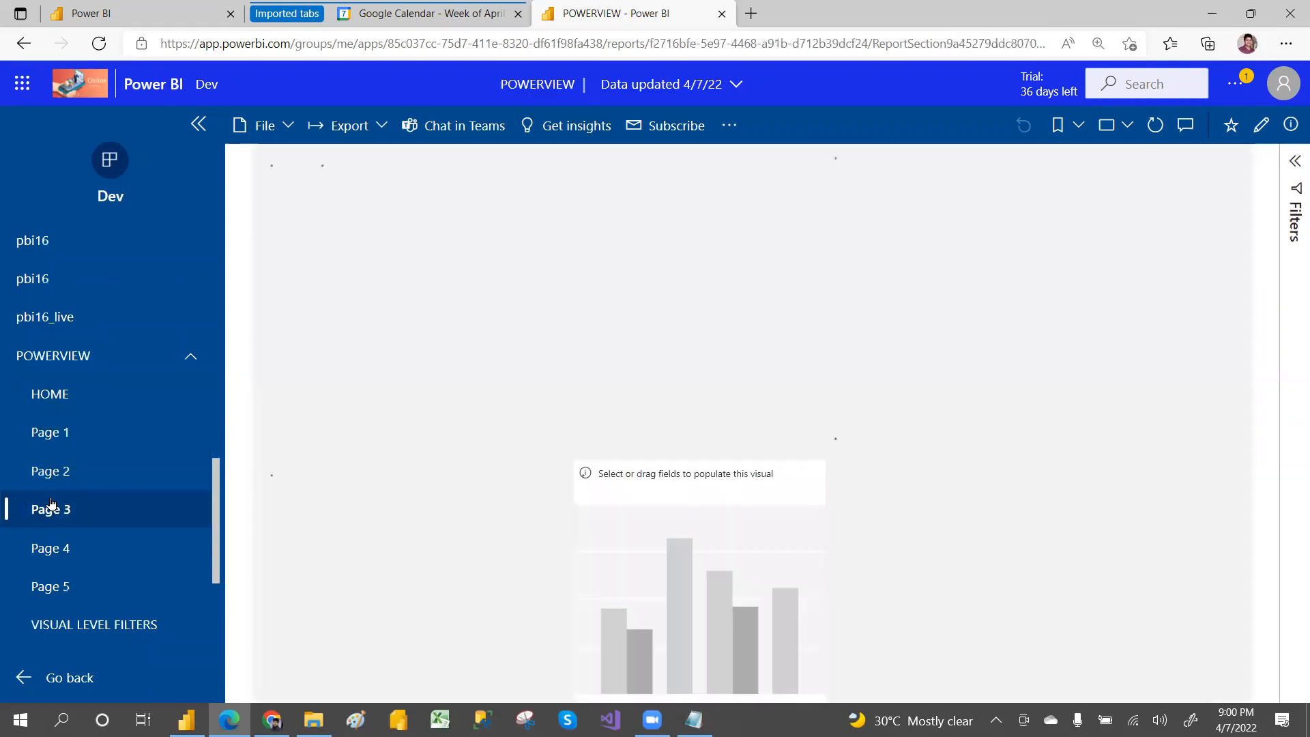
click(67, 618)
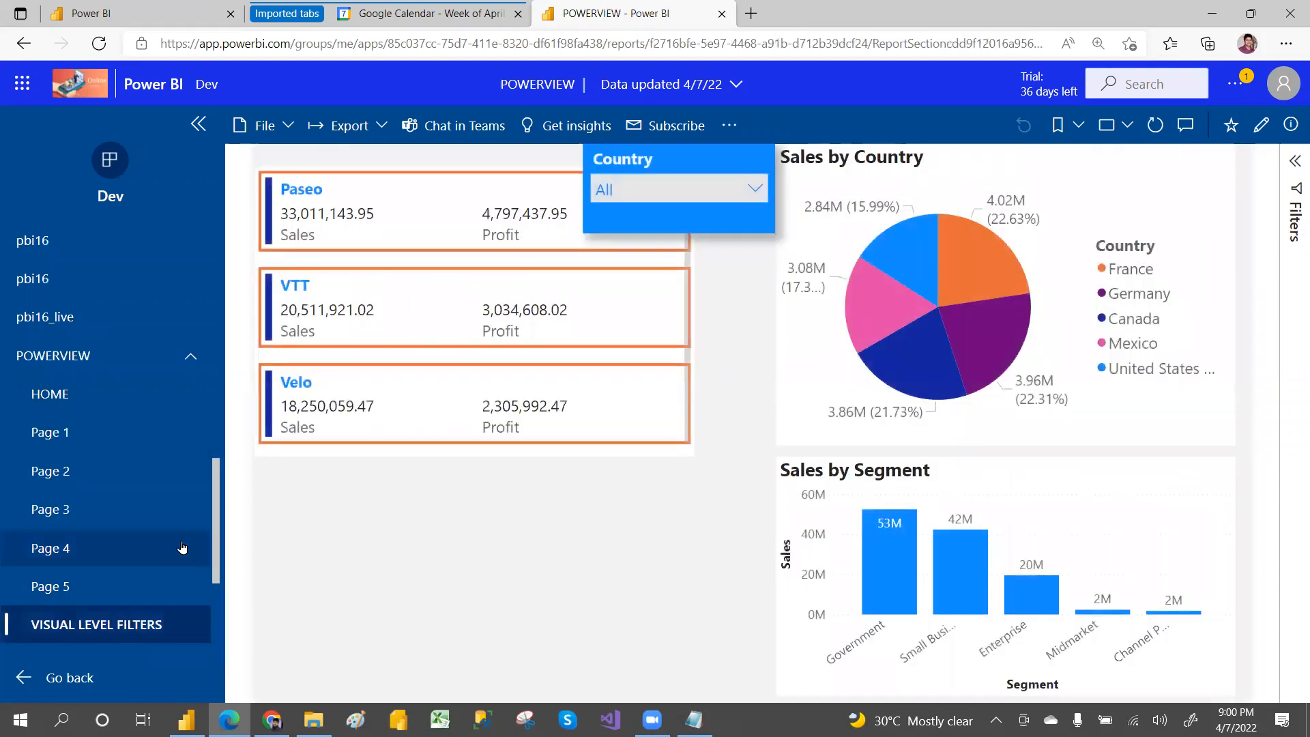
View POWERVIEW's PAGE LEVEL FILTERS, REPORT LEVEL FILTER and DETAILED pages, and return to REPORT LEVEL FILTER with the report's back arrow
scroll(215, 557, down, 1)
scroll(214, 558, down, 4)
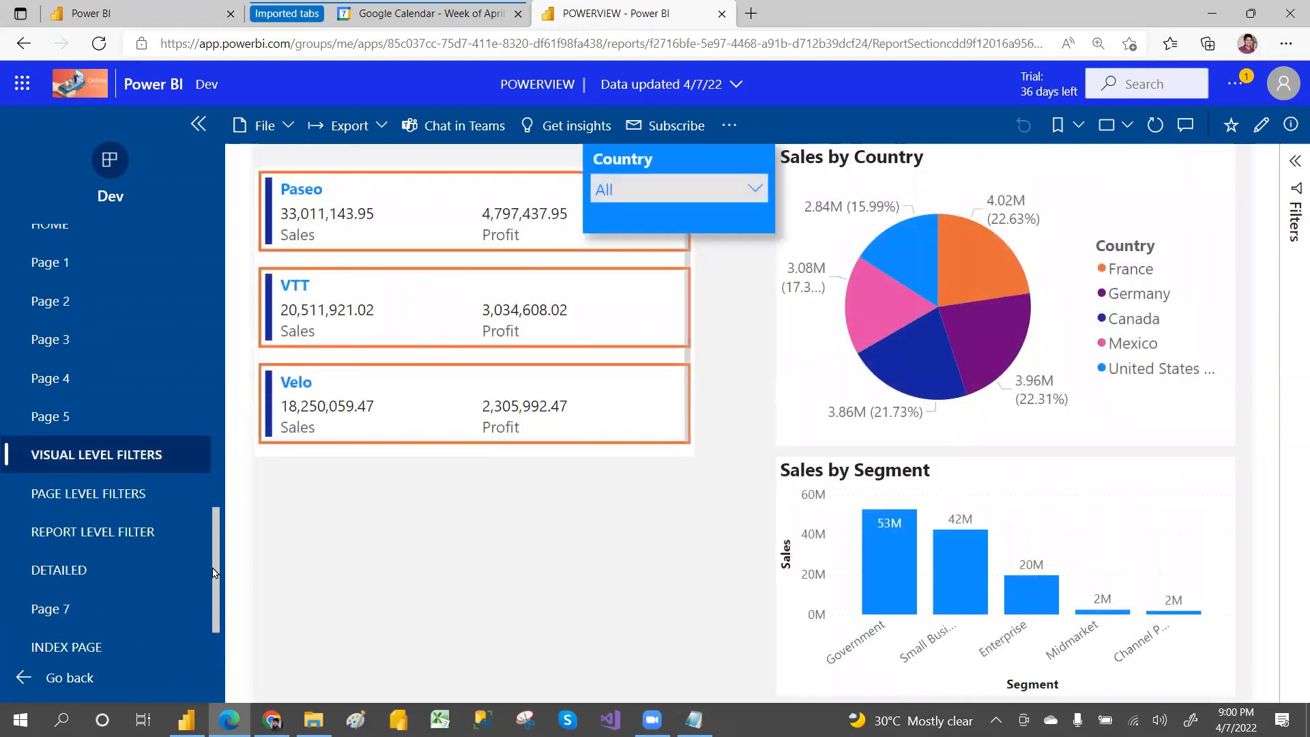
click(102, 508)
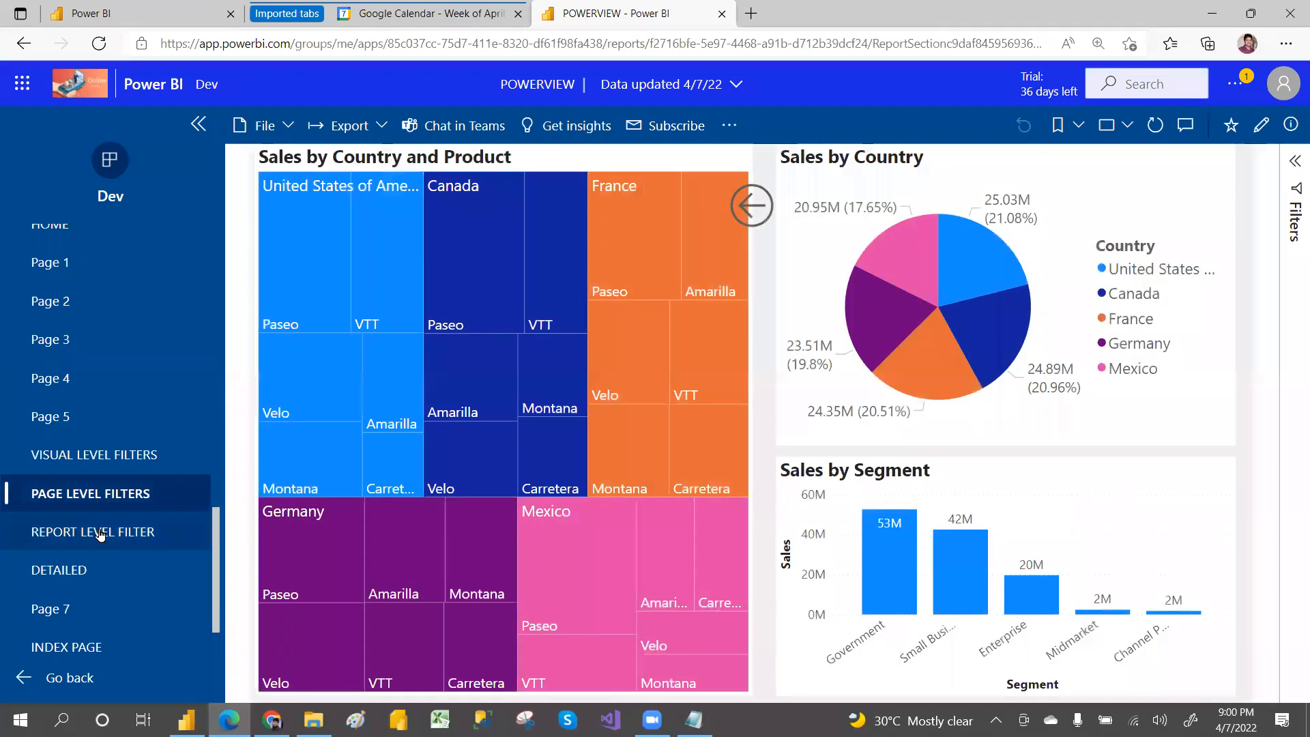
click(96, 532)
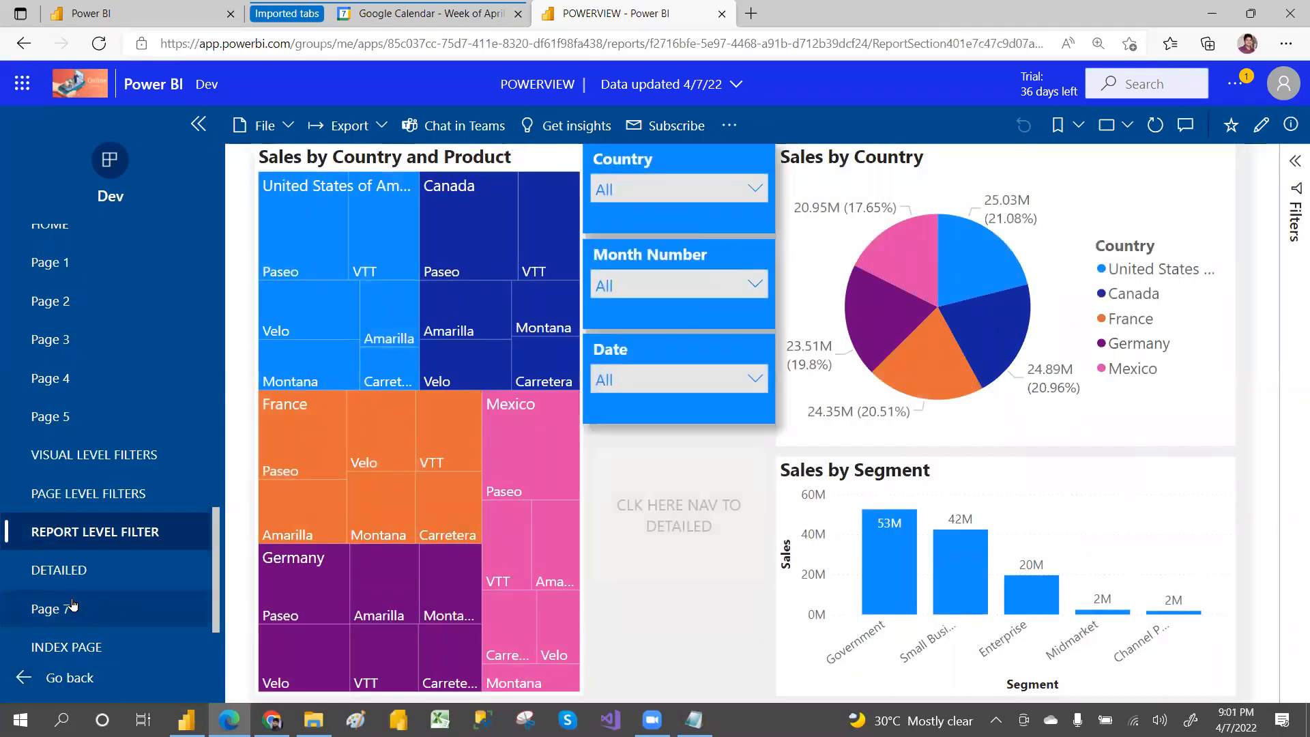
click(71, 575)
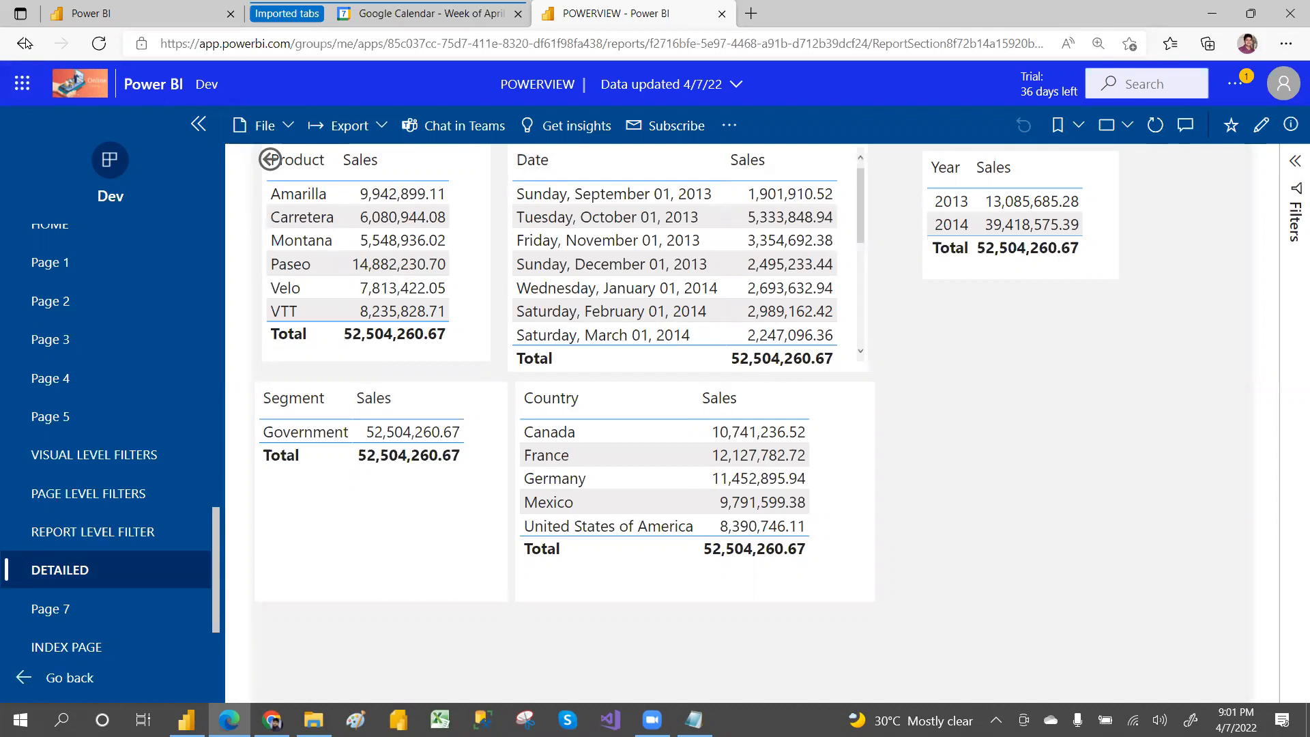
click(271, 159)
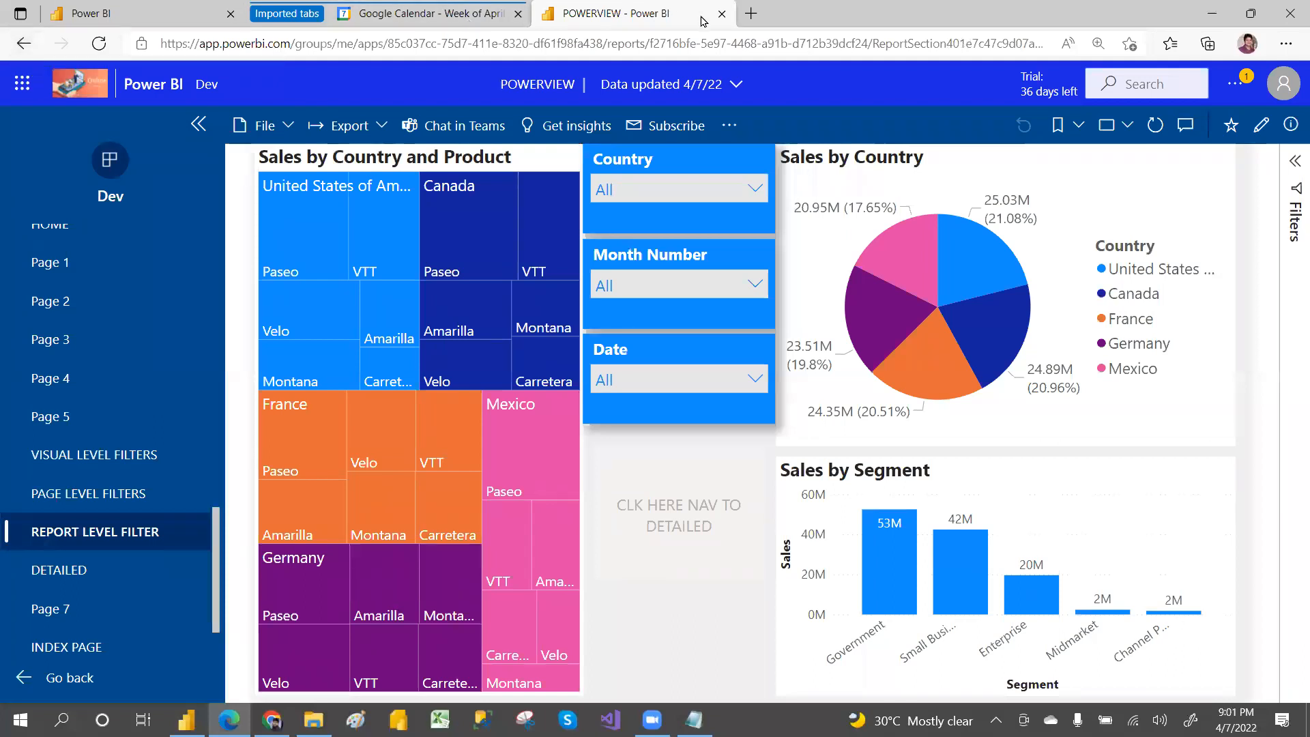
Dismiss the Dev app's publishing message and go back through its settings to the Dev workspace content list
click(119, 7)
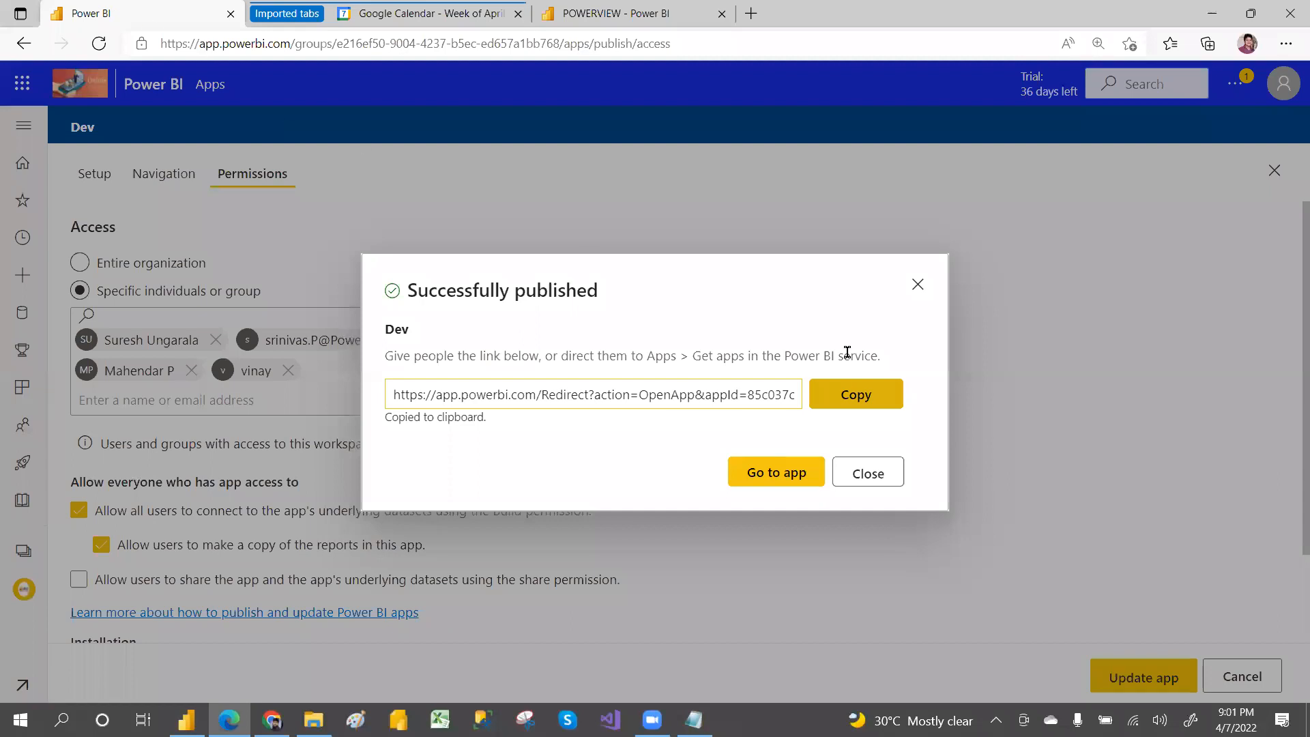
click(918, 285)
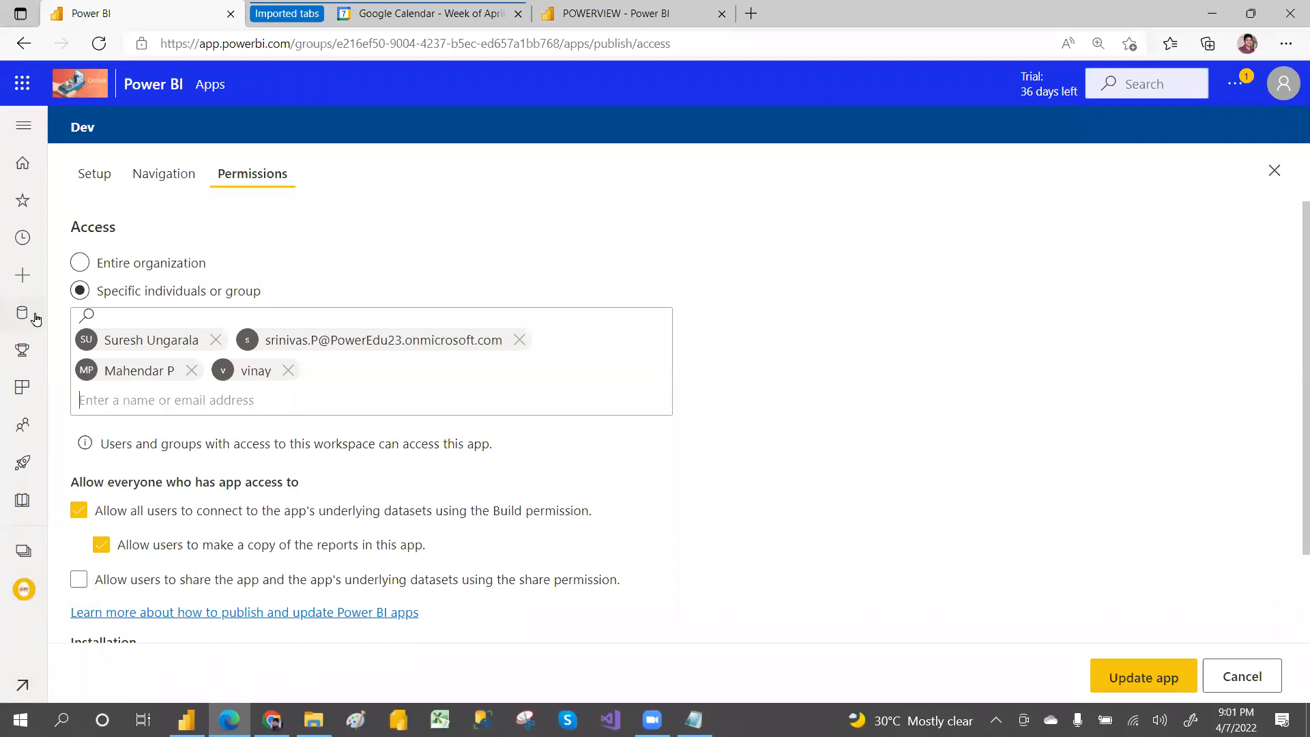
click(23, 43)
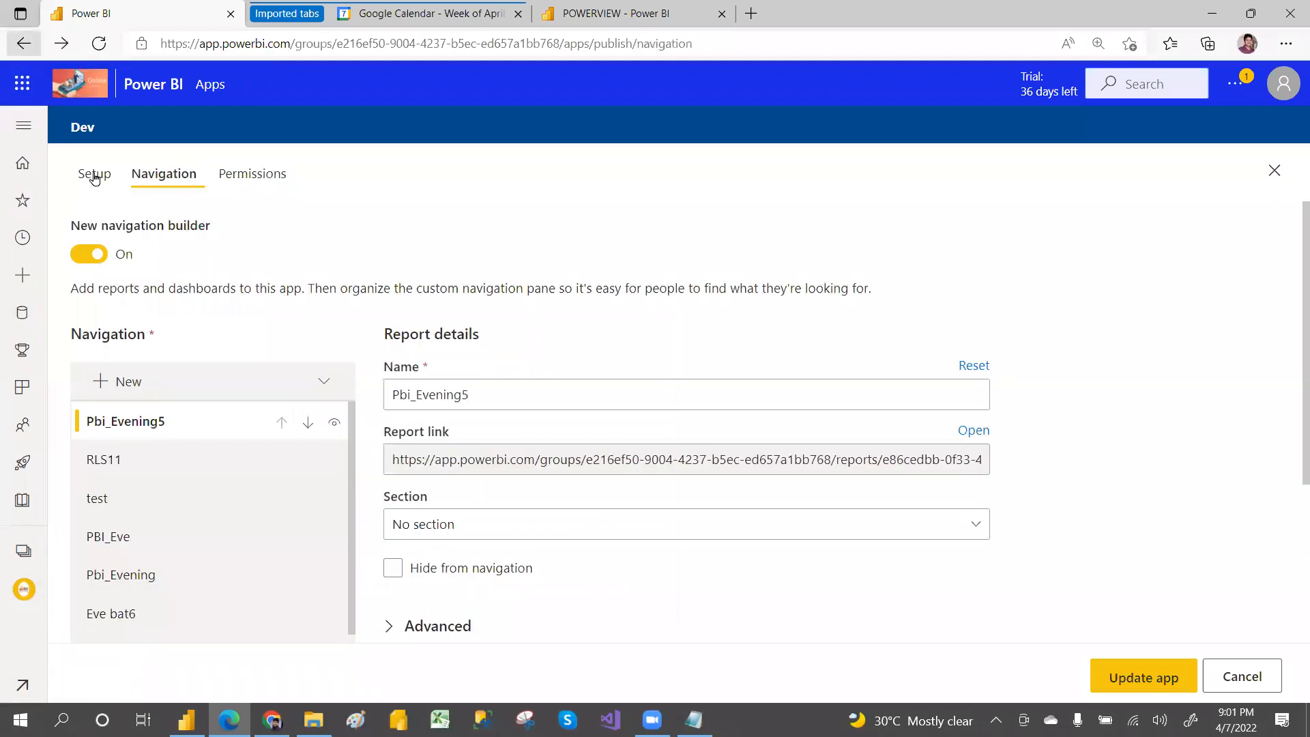
click(24, 43)
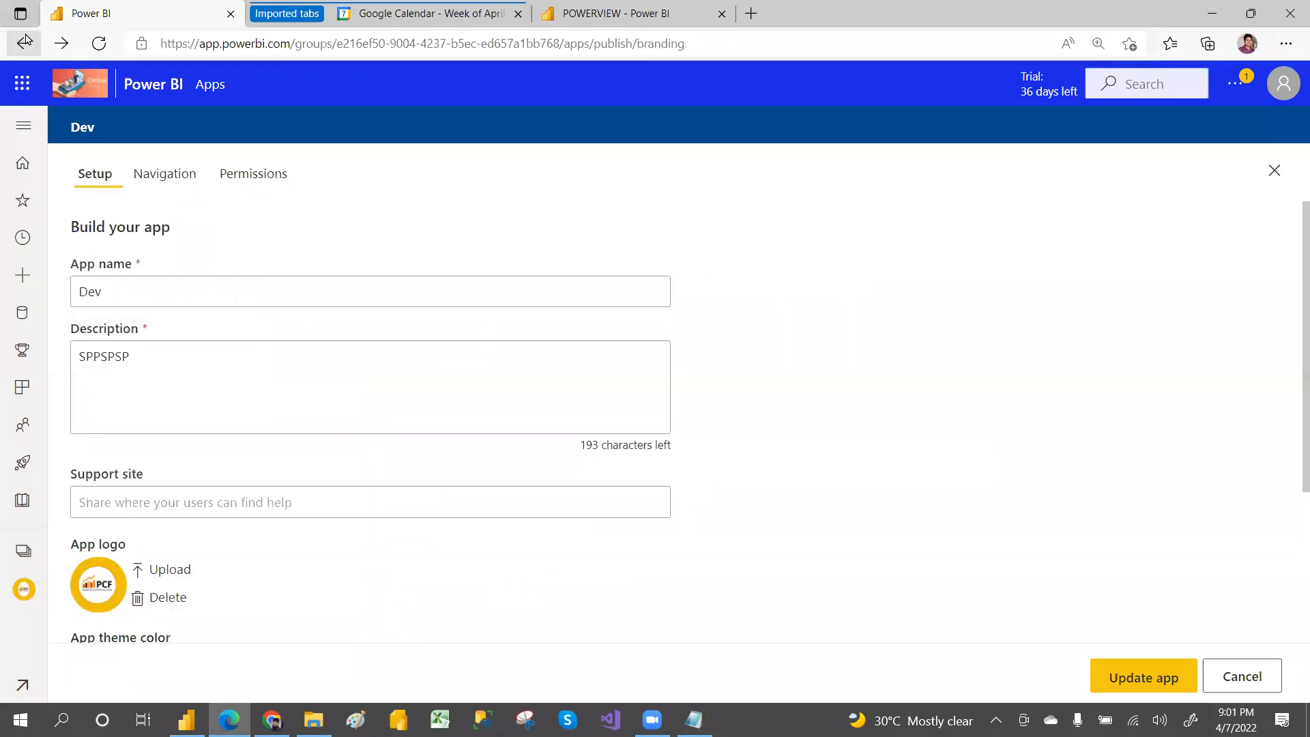
click(24, 43)
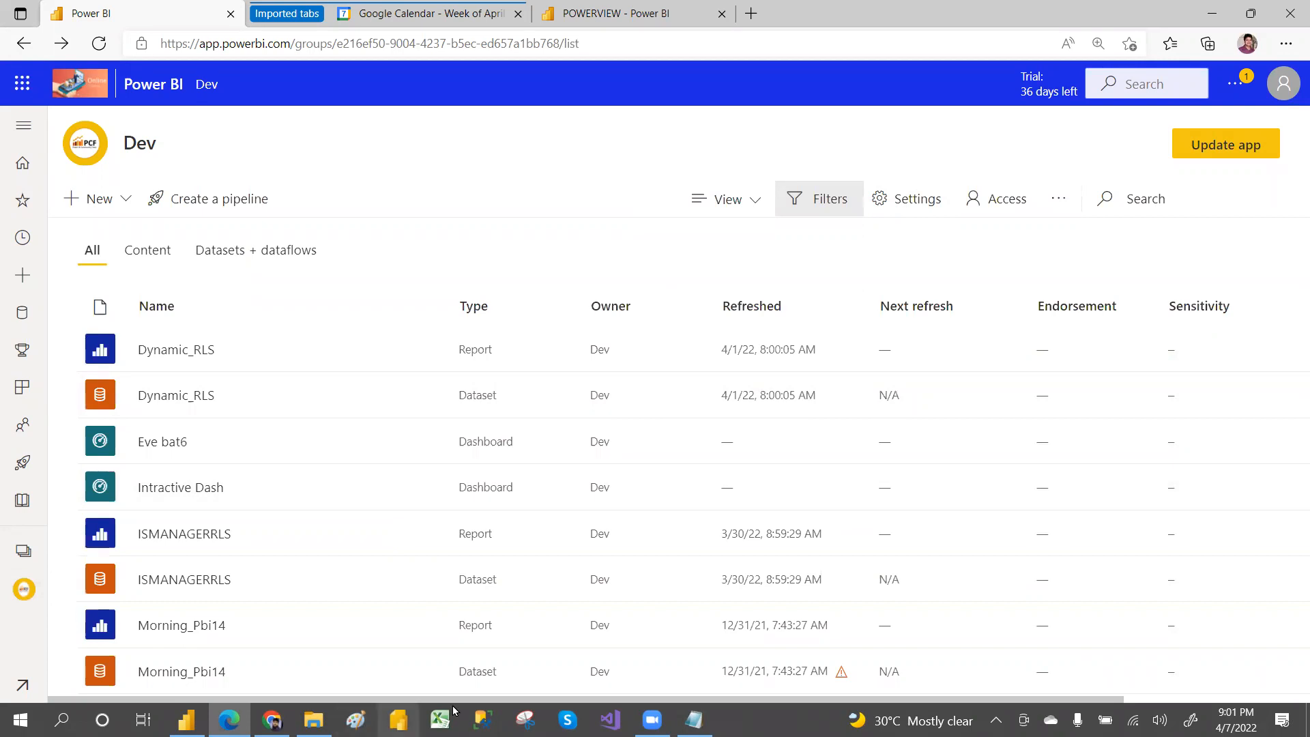
Switch to the DailyClasses_Notes file in Notepad and highlight topic 3 on Workspace versus App, and topic 4, "Export (PPT,PDF,PBIX) Report and share"
click(694, 720)
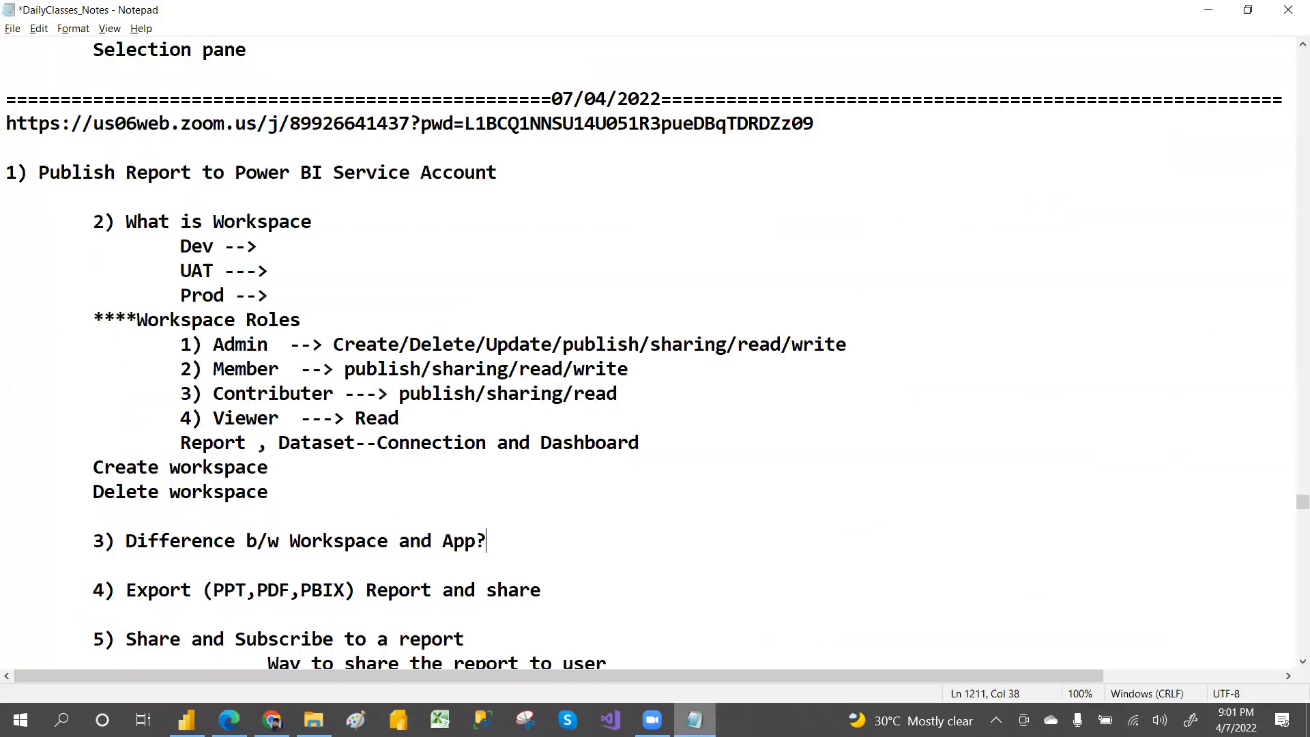
double_click(99, 540)
drag(292, 540, 497, 532)
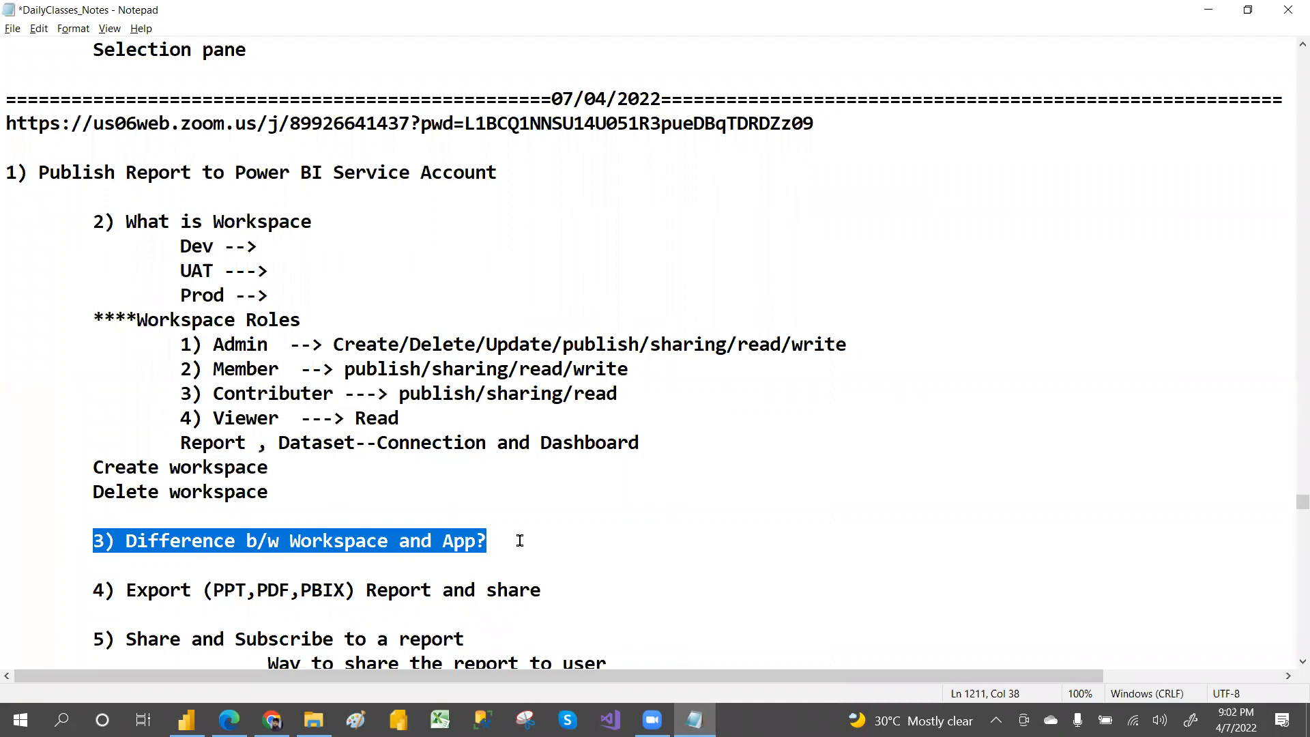
drag(78, 596, 546, 591)
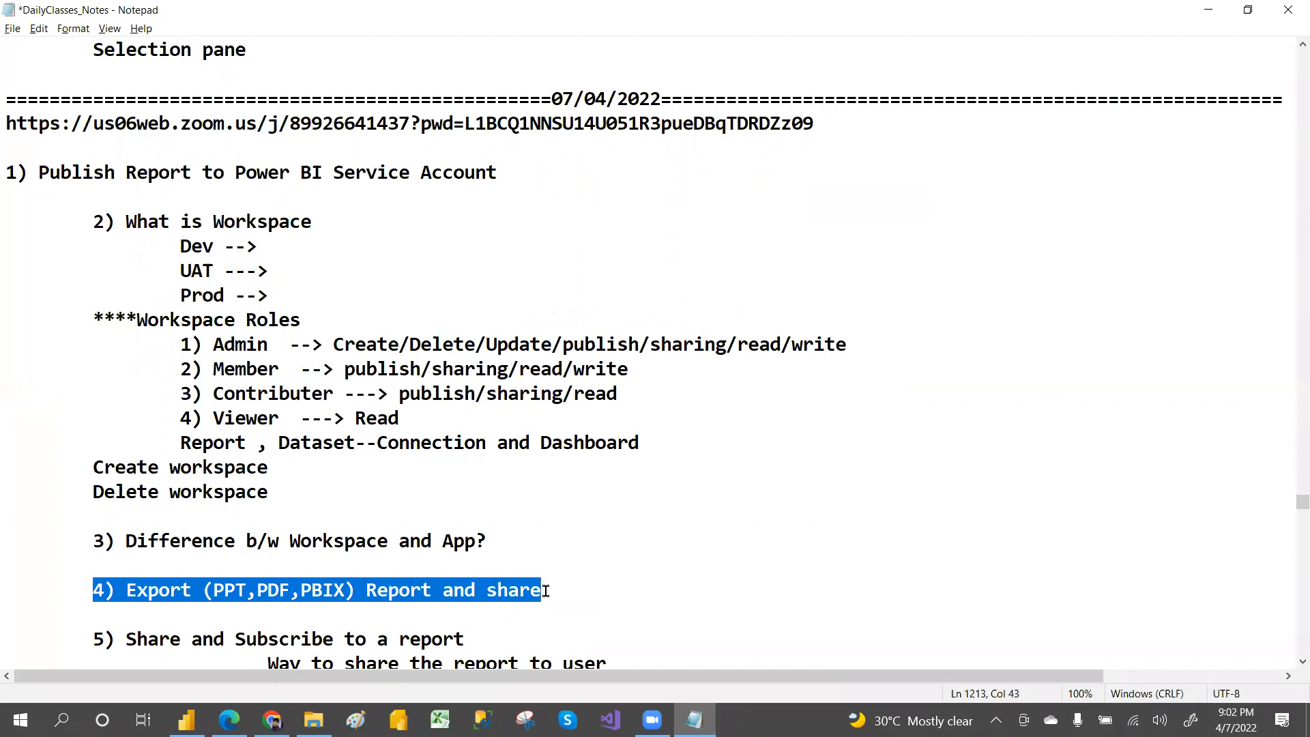
click(546, 591)
drag(94, 590, 544, 591)
Switch back to the Dev workspace in the browser and sort its content by Refreshed date, newest first
key(alt+Tab)
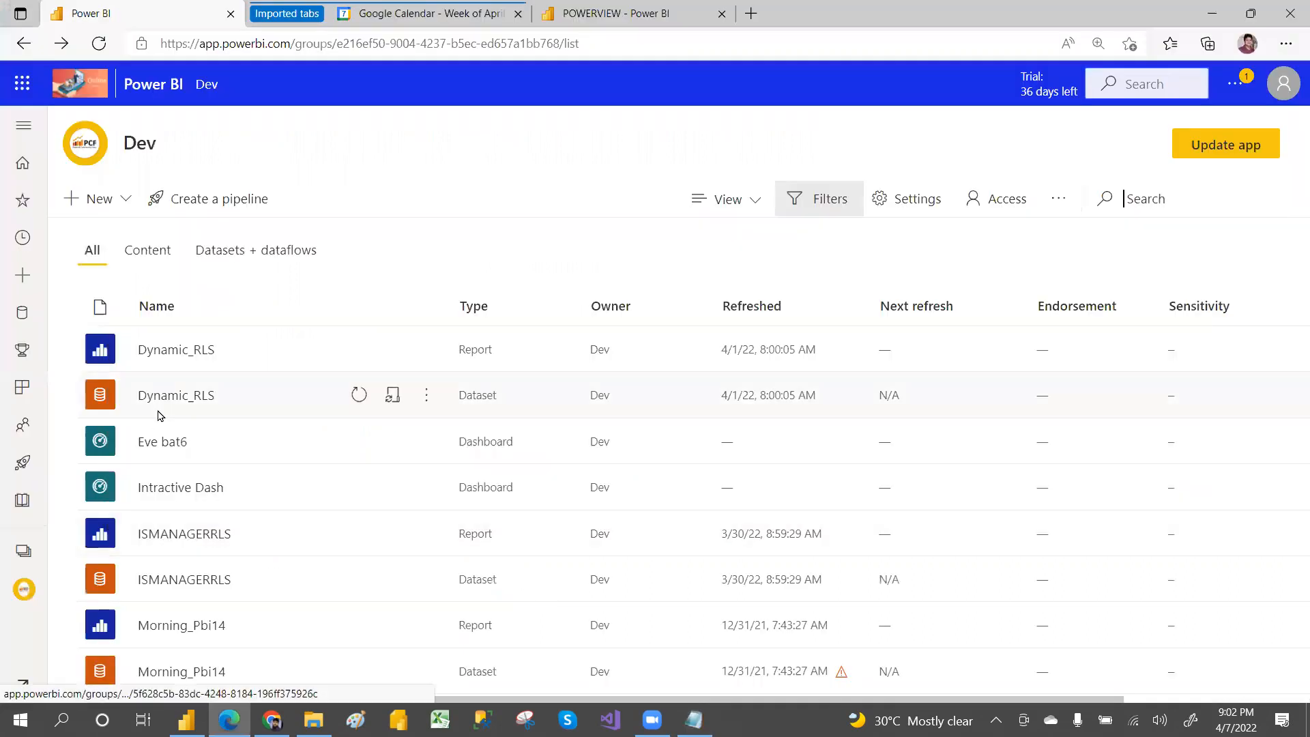
click(750, 308)
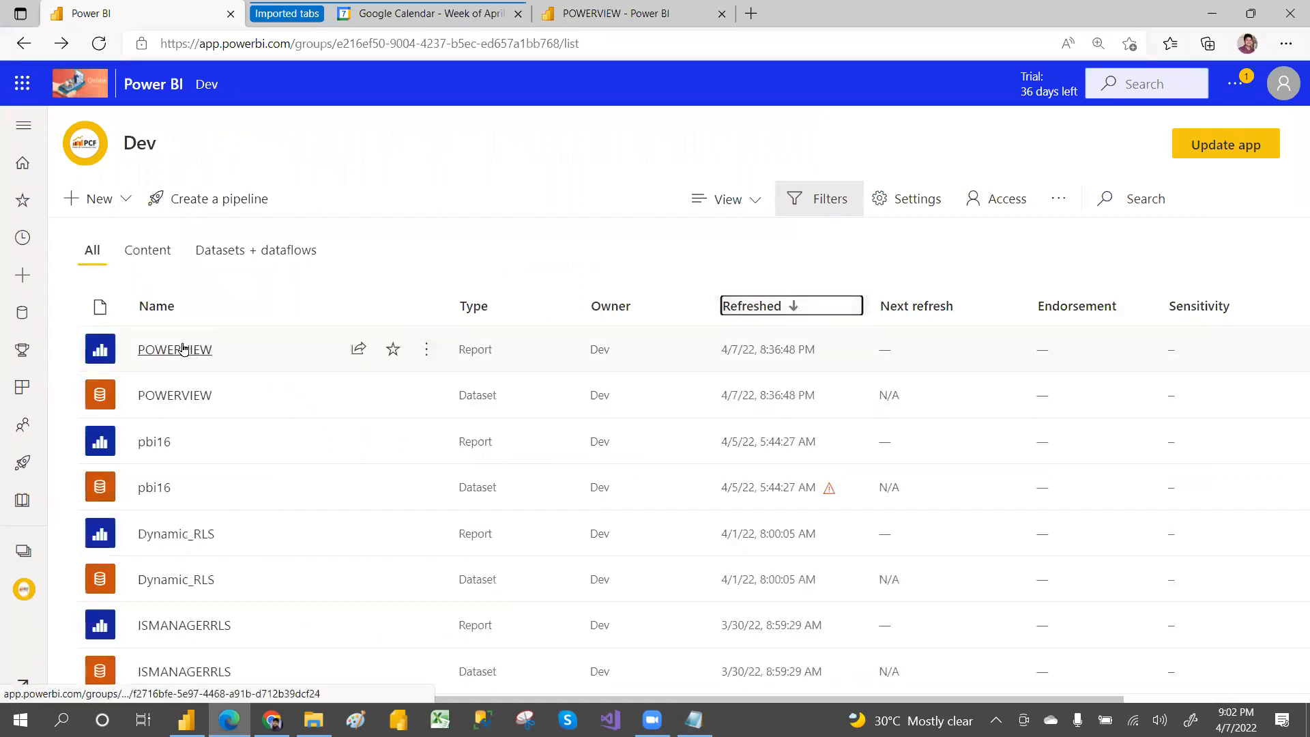
Open the POWERVIEW report on Page 1 and look over its file options and its export formats
click(183, 350)
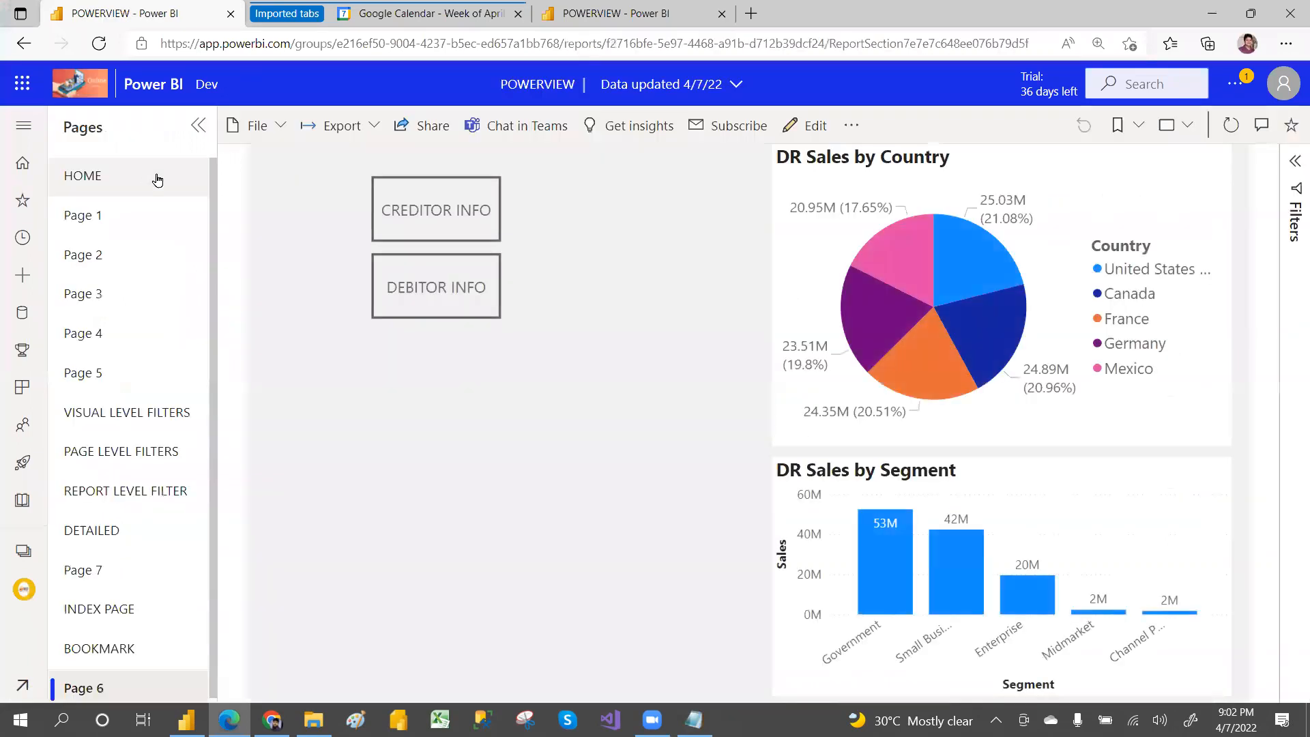
click(97, 213)
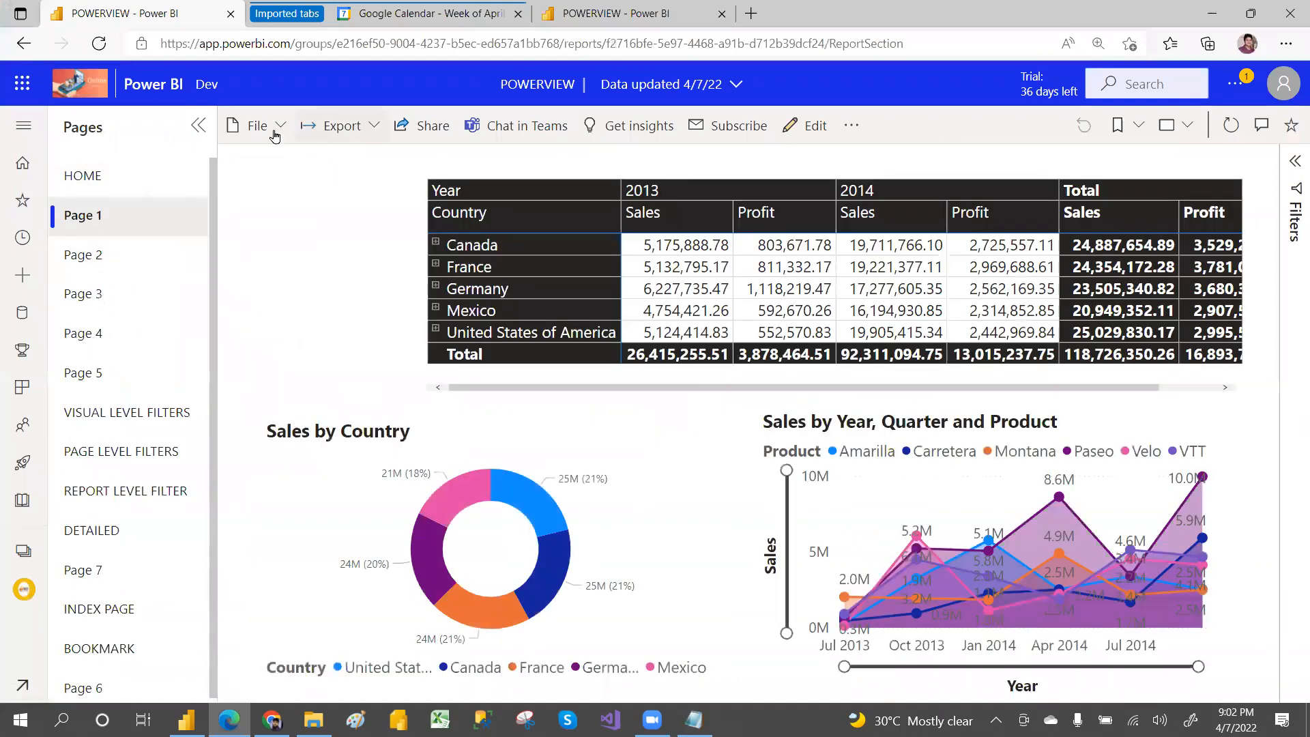
click(281, 125)
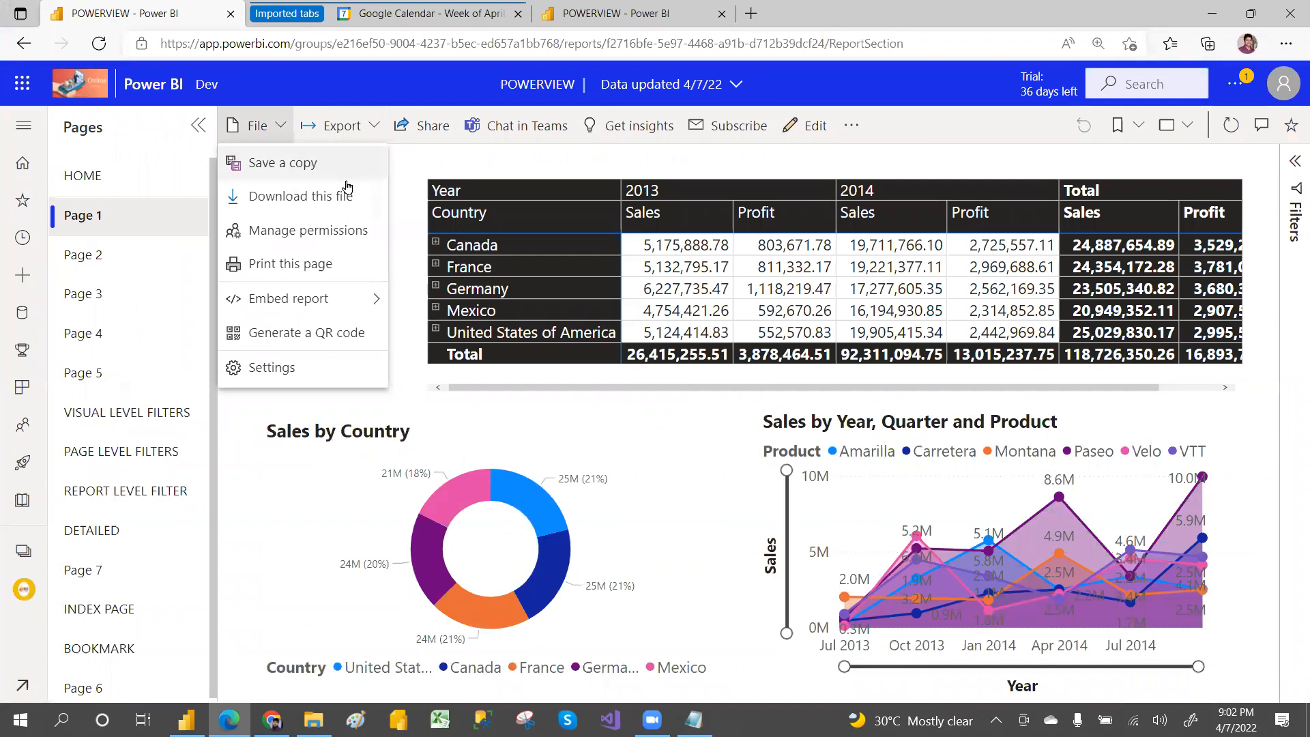
click(376, 128)
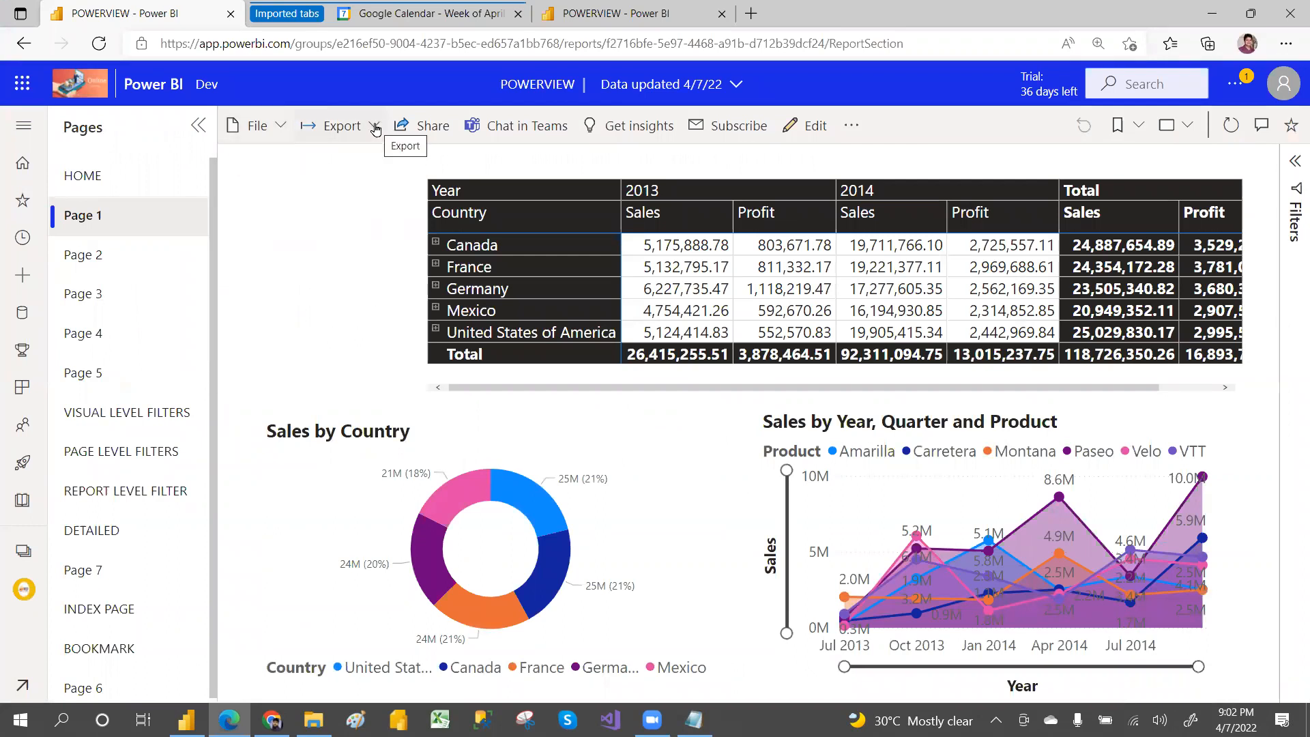
click(376, 127)
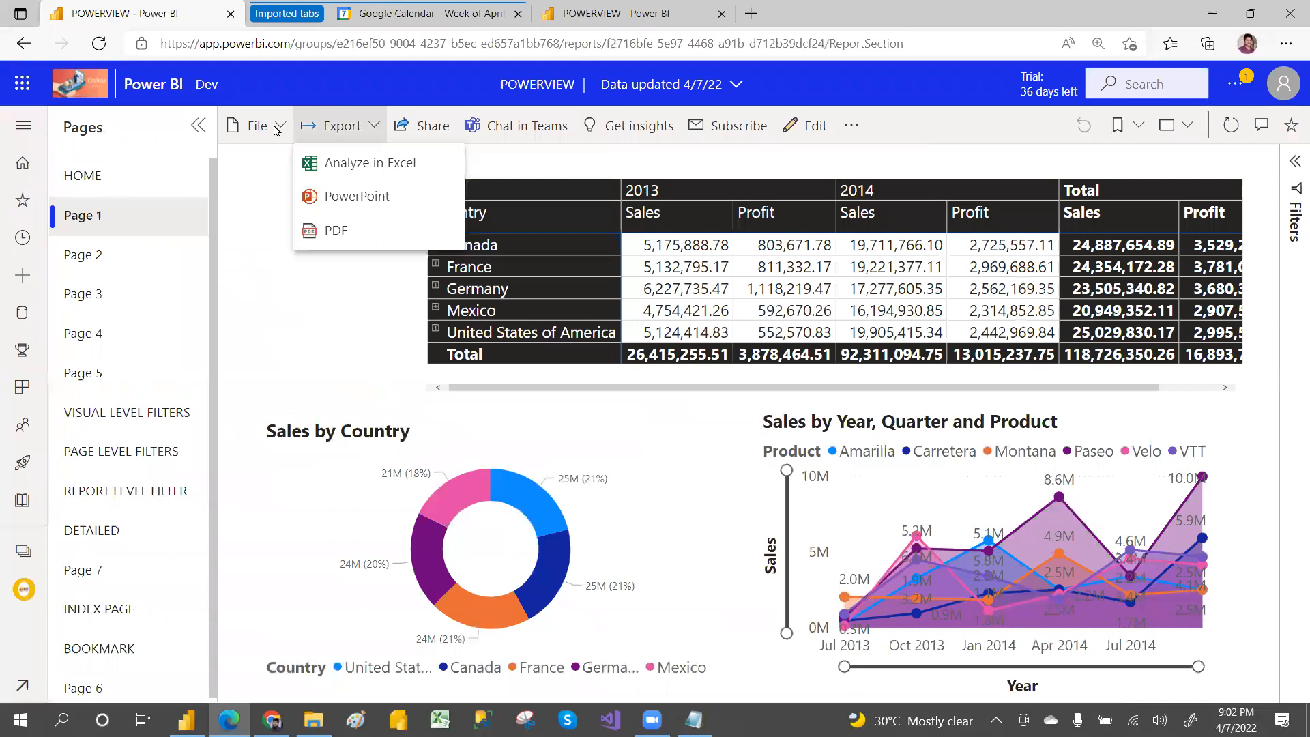
Switch to the DailyClasses_Notes file in Notepad, highlight the export and share topic, and return to the report in the browser
key(alt+Tab)
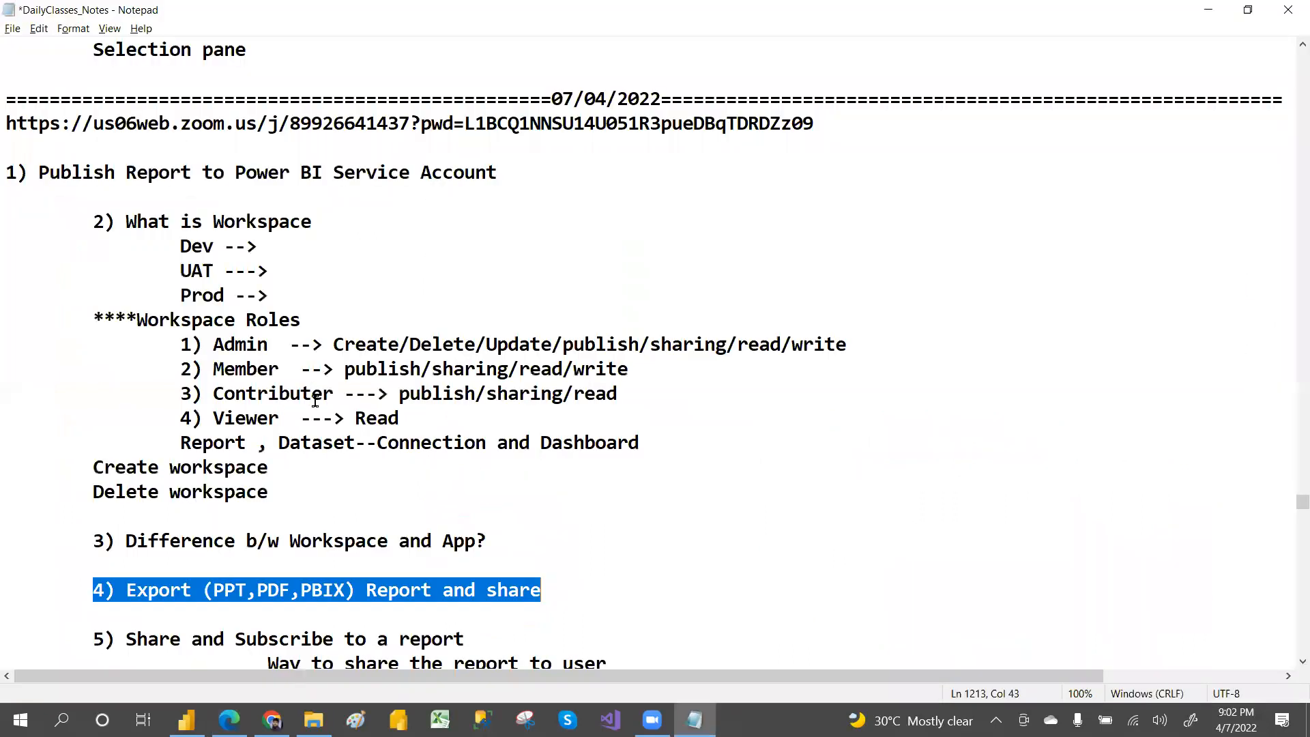
click(128, 592)
drag(129, 592, 548, 589)
click(551, 588)
key(alt+Tab)
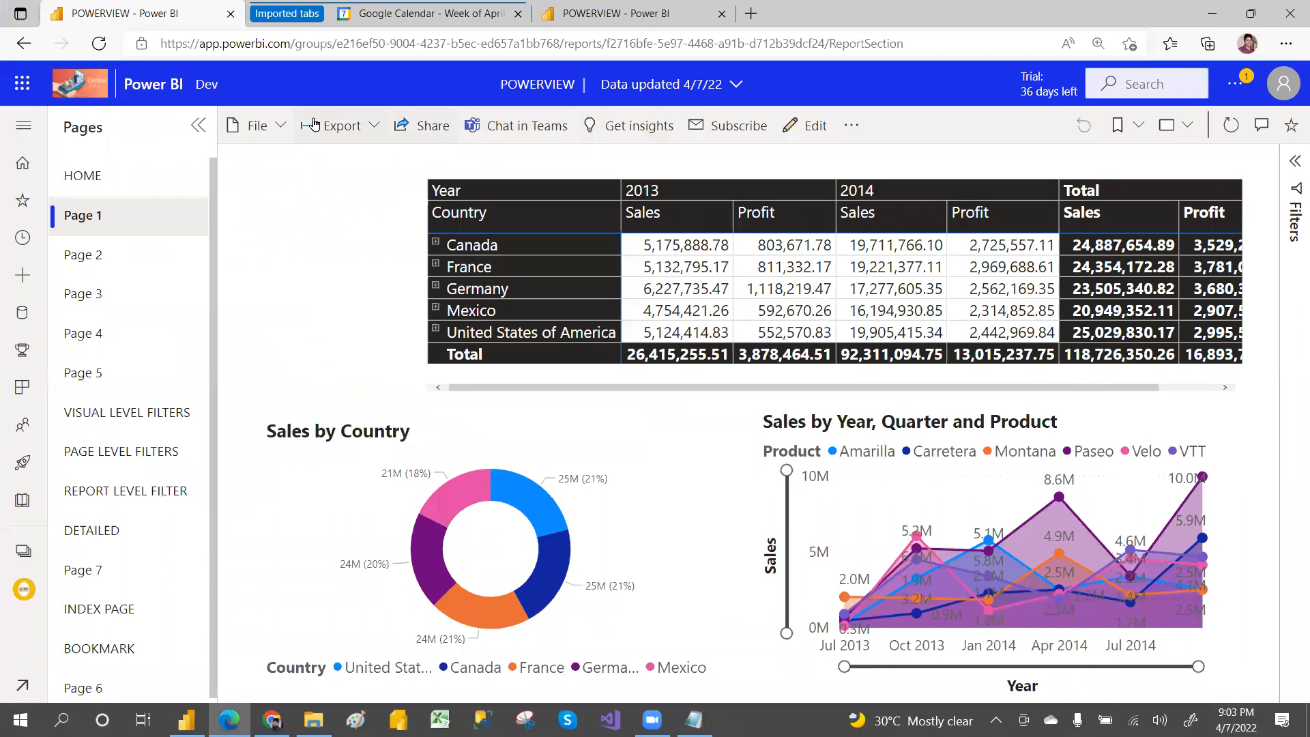
Switch to Power BI Desktop, dismiss the publishing message and close the POWERVIEW file
click(277, 124)
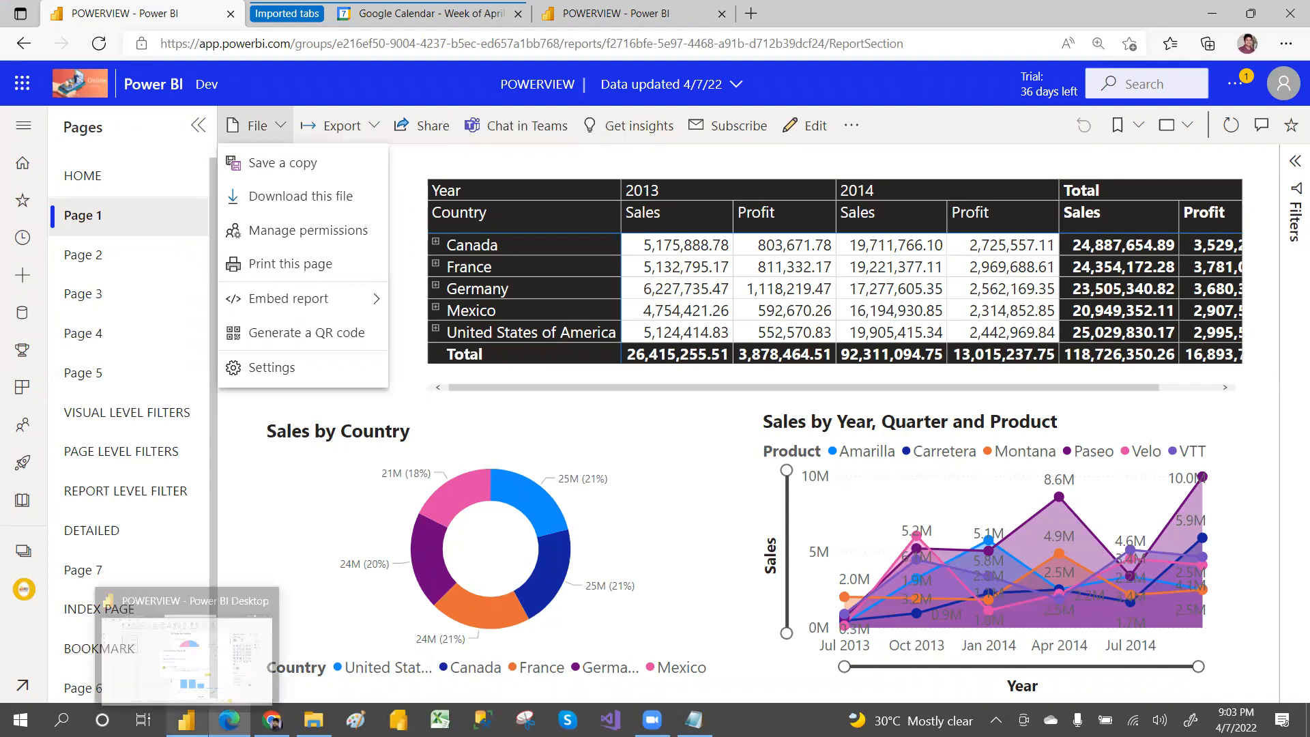
click(205, 648)
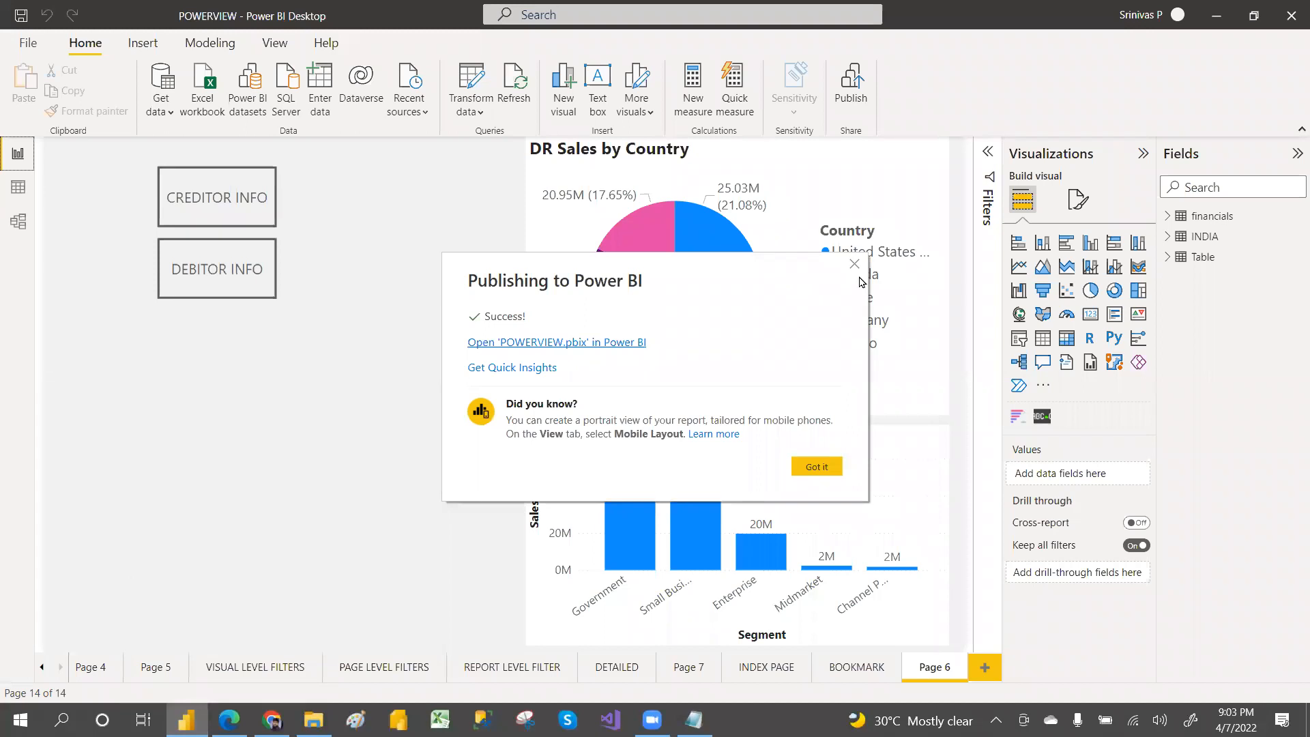
click(855, 265)
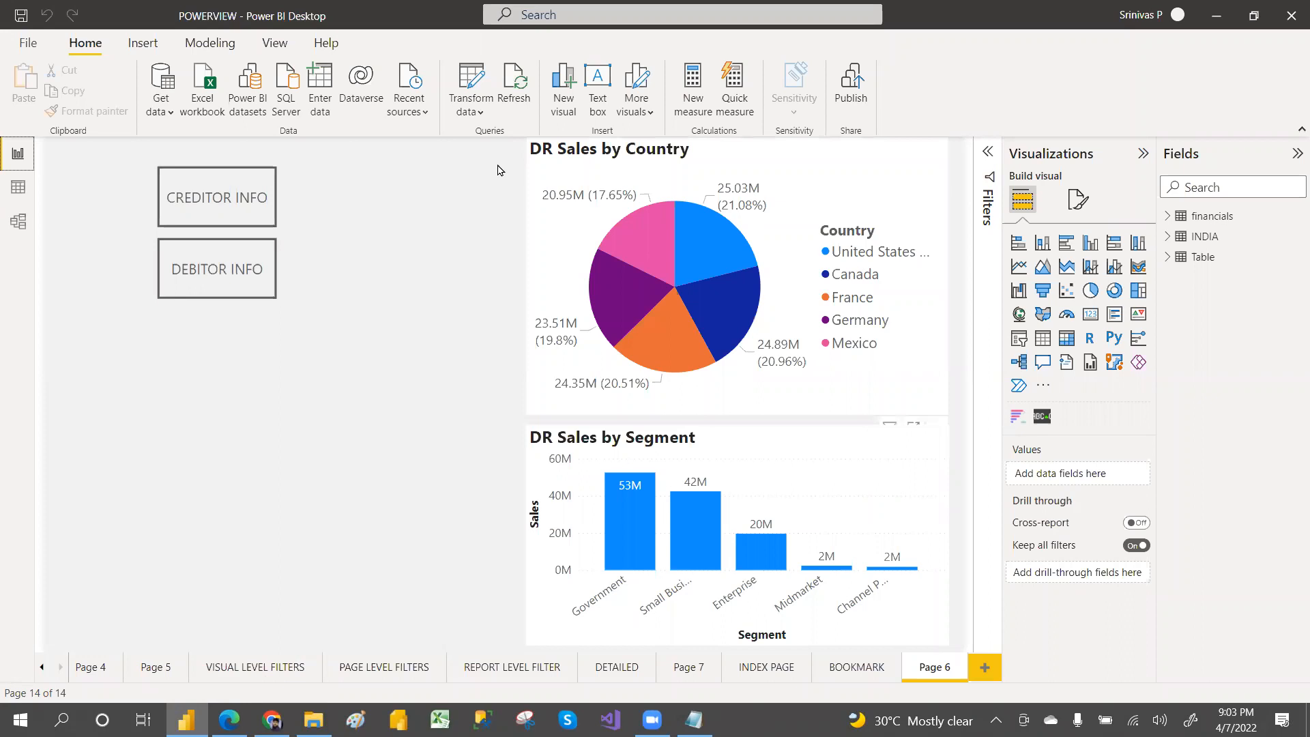
key(alt+Tab)
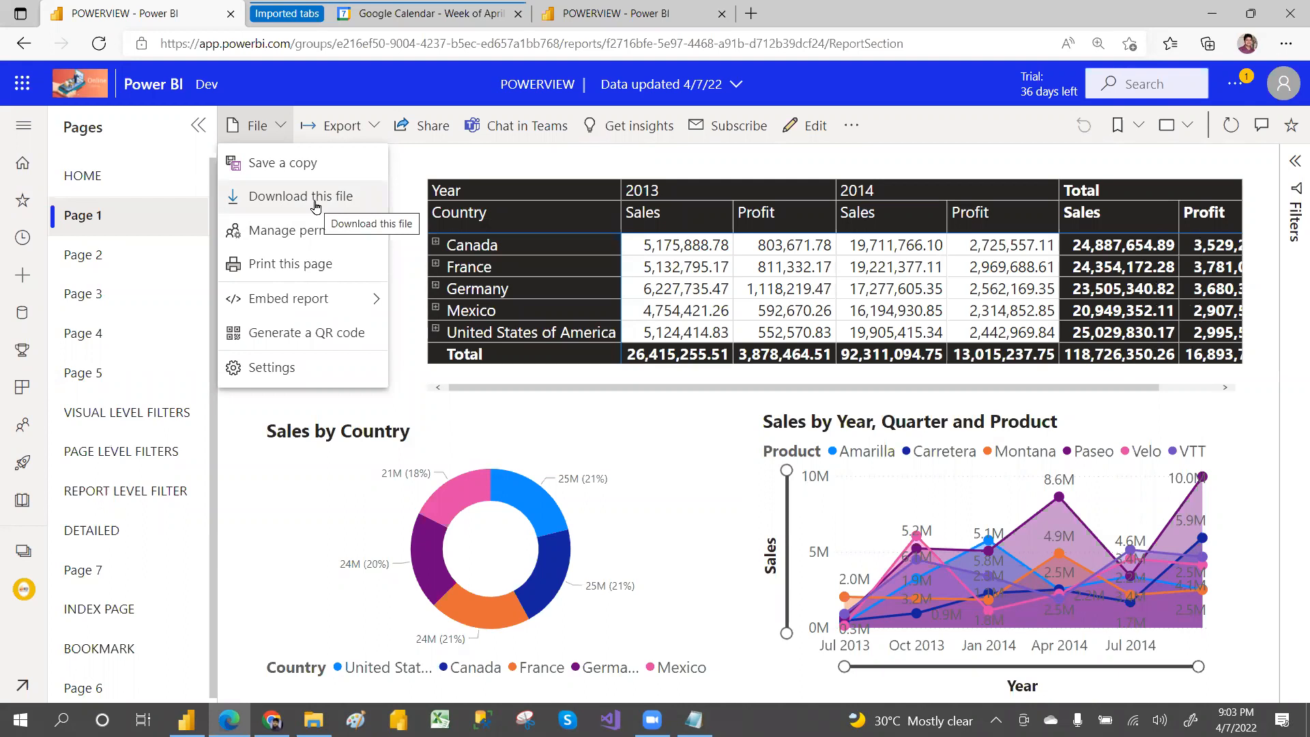
click(186, 719)
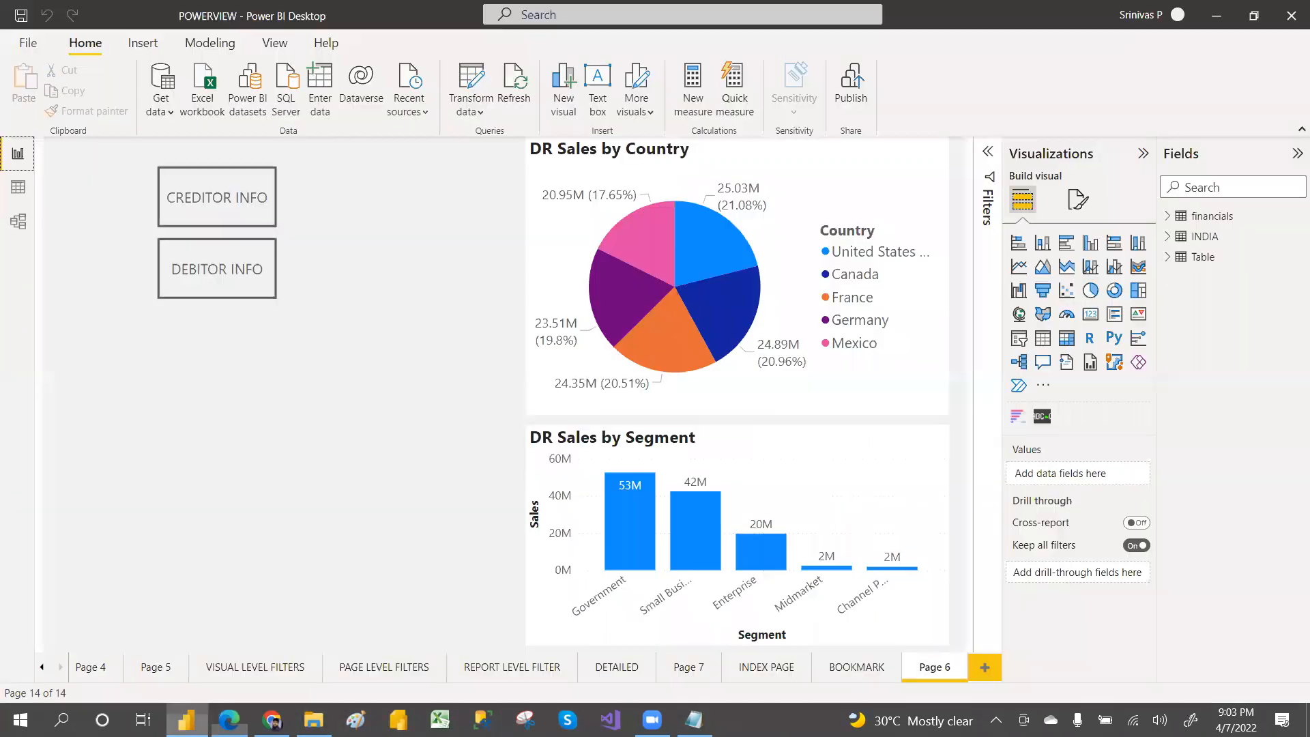
click(1290, 10)
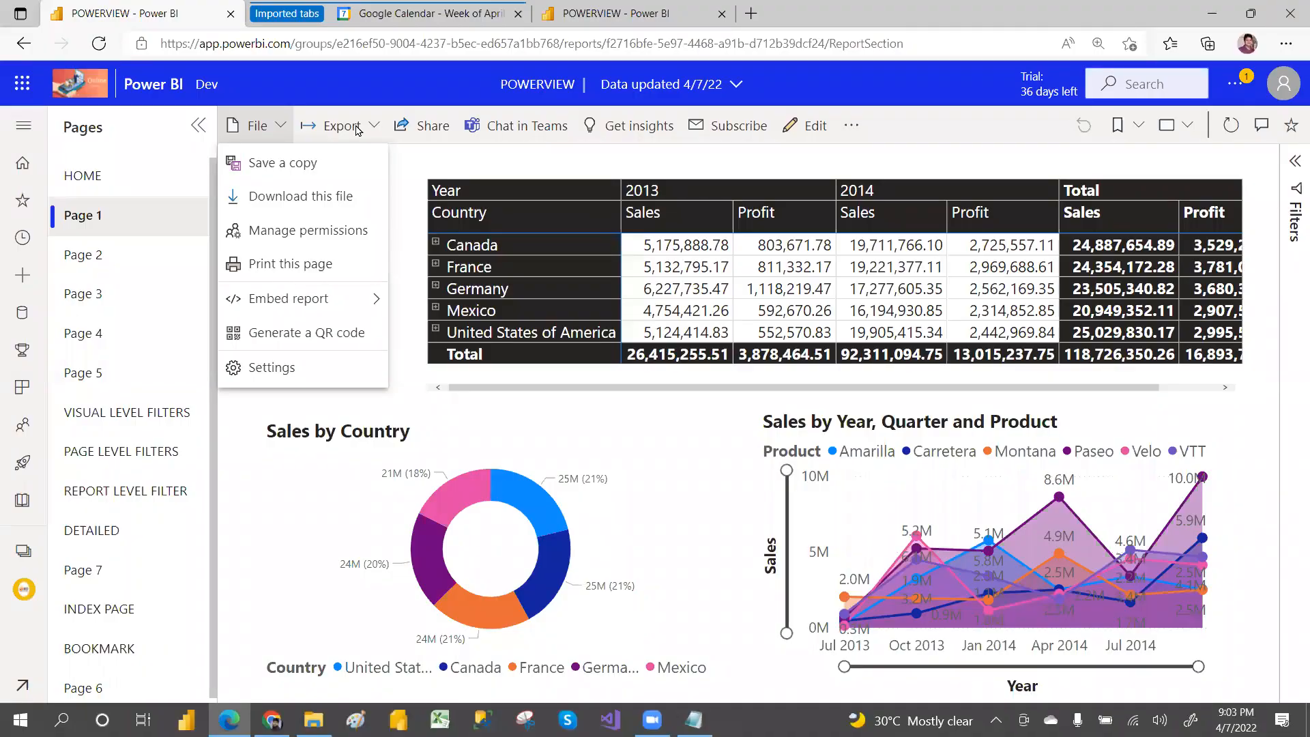
Download the POWERVIEW report as a .pbix file, show it in the Downloads folder and close the folder
click(307, 197)
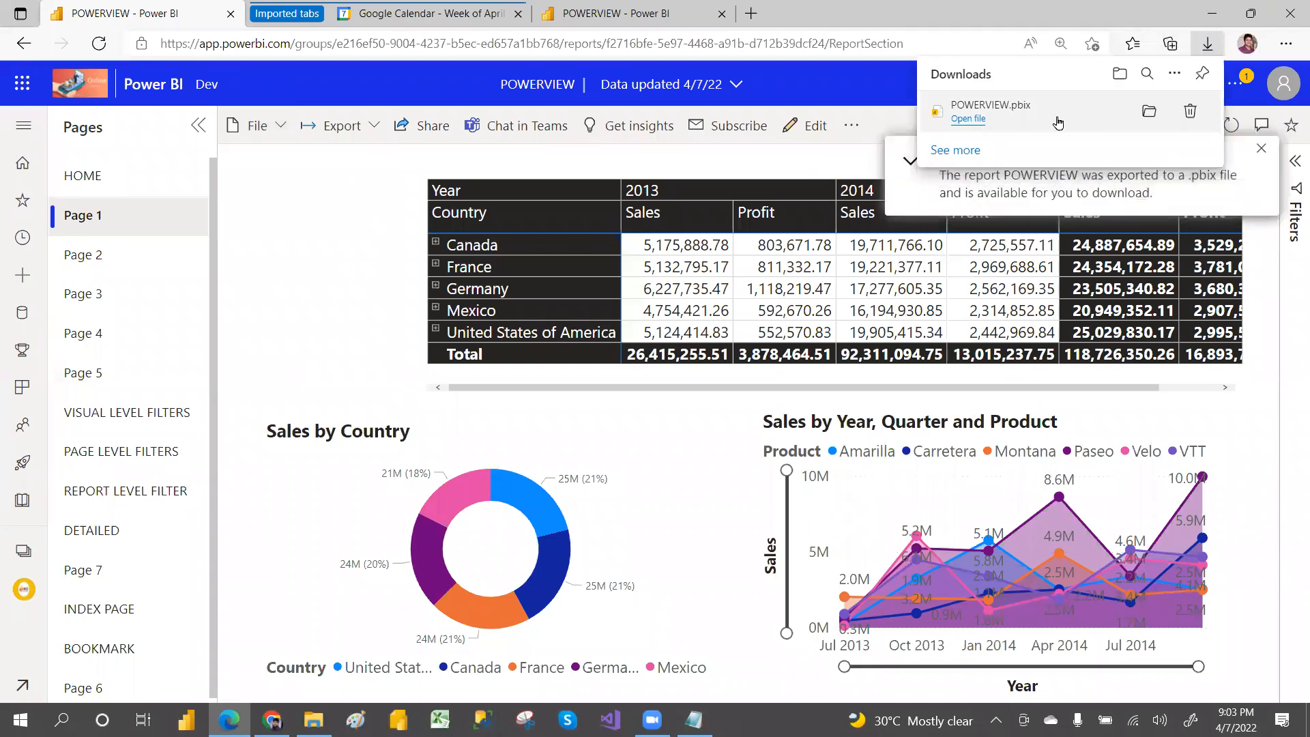
click(1149, 111)
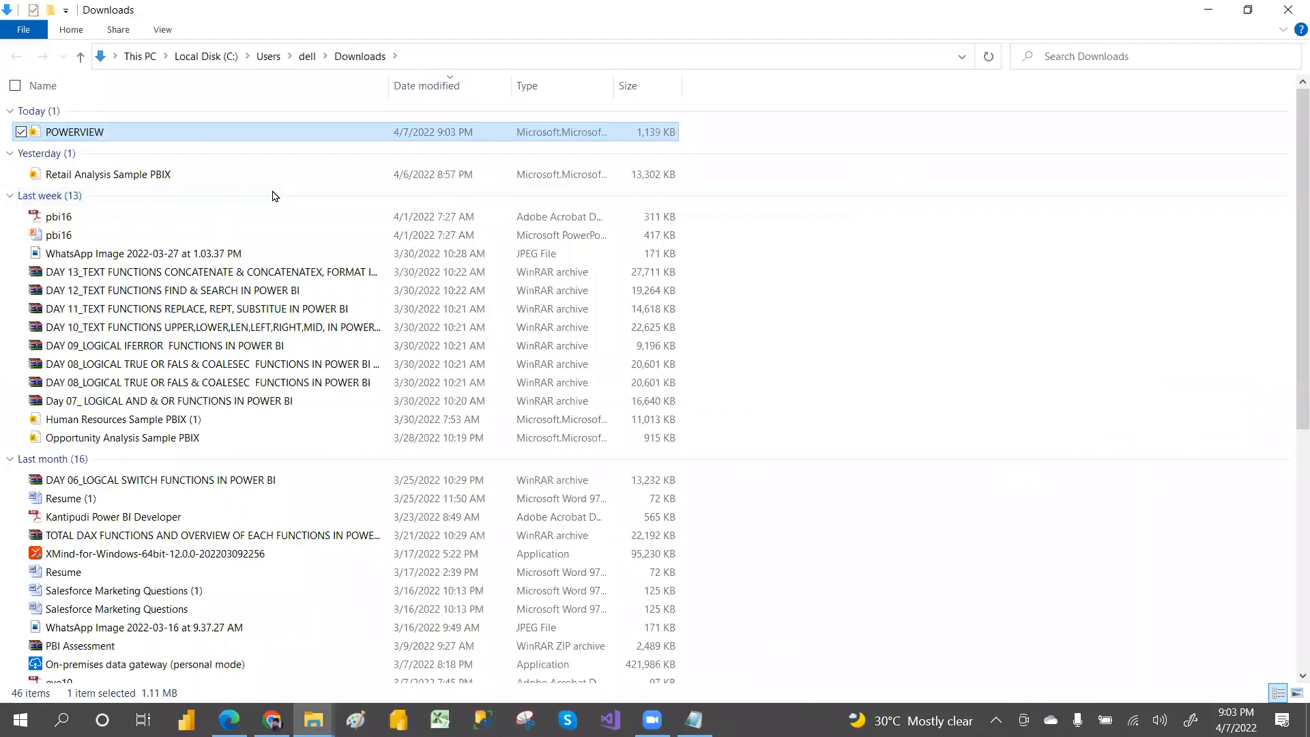
double_click(71, 133)
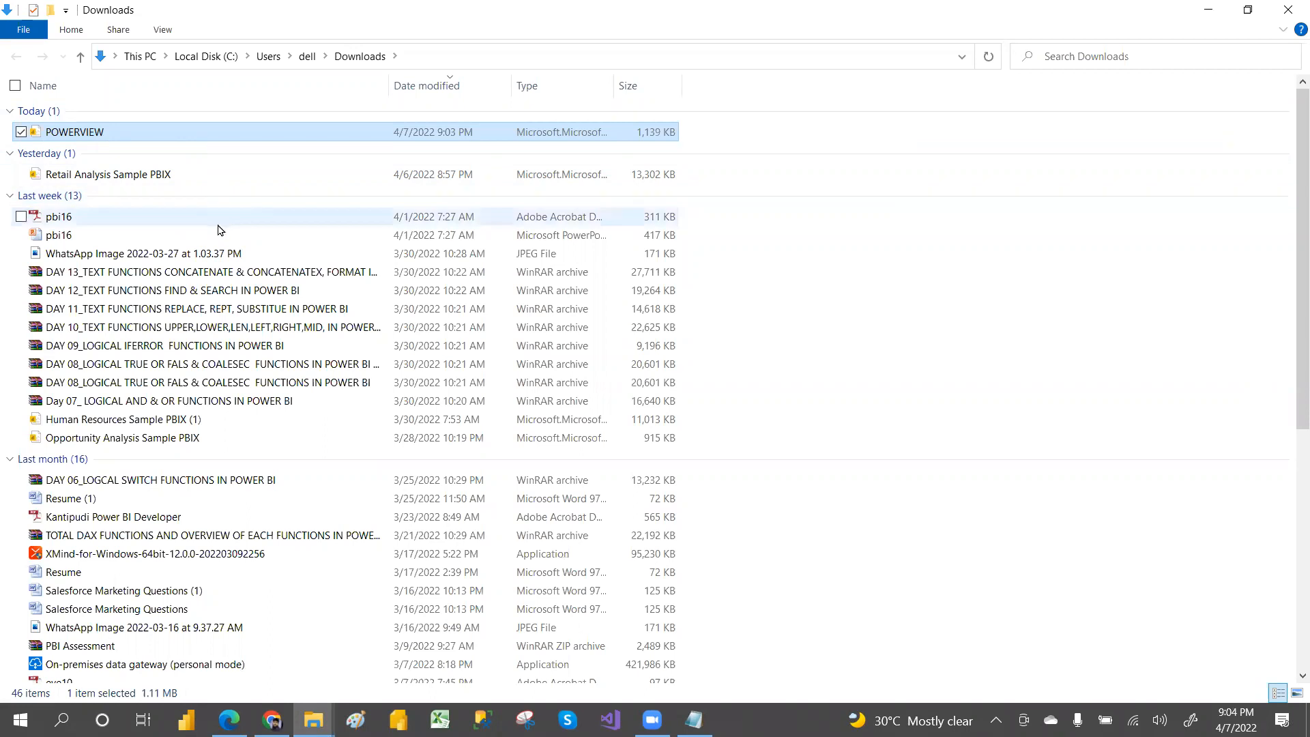
key(alt)
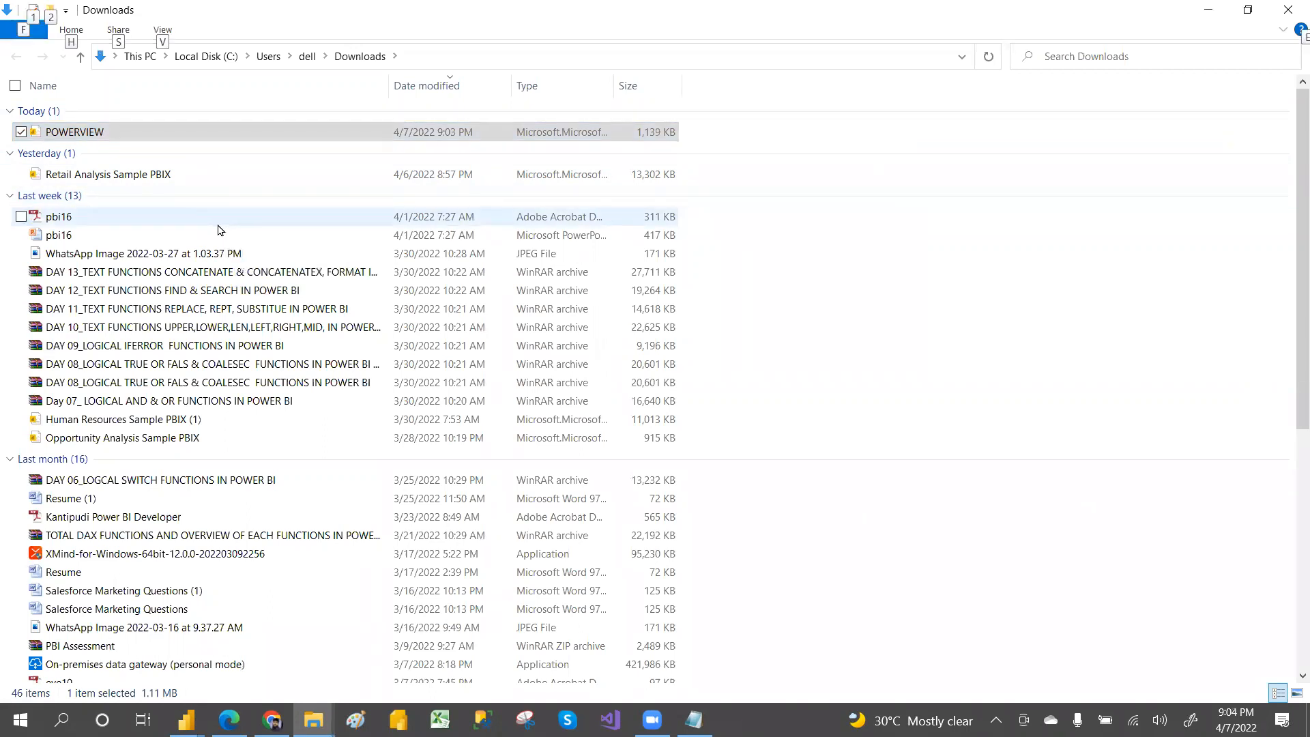
key(alt+F4)
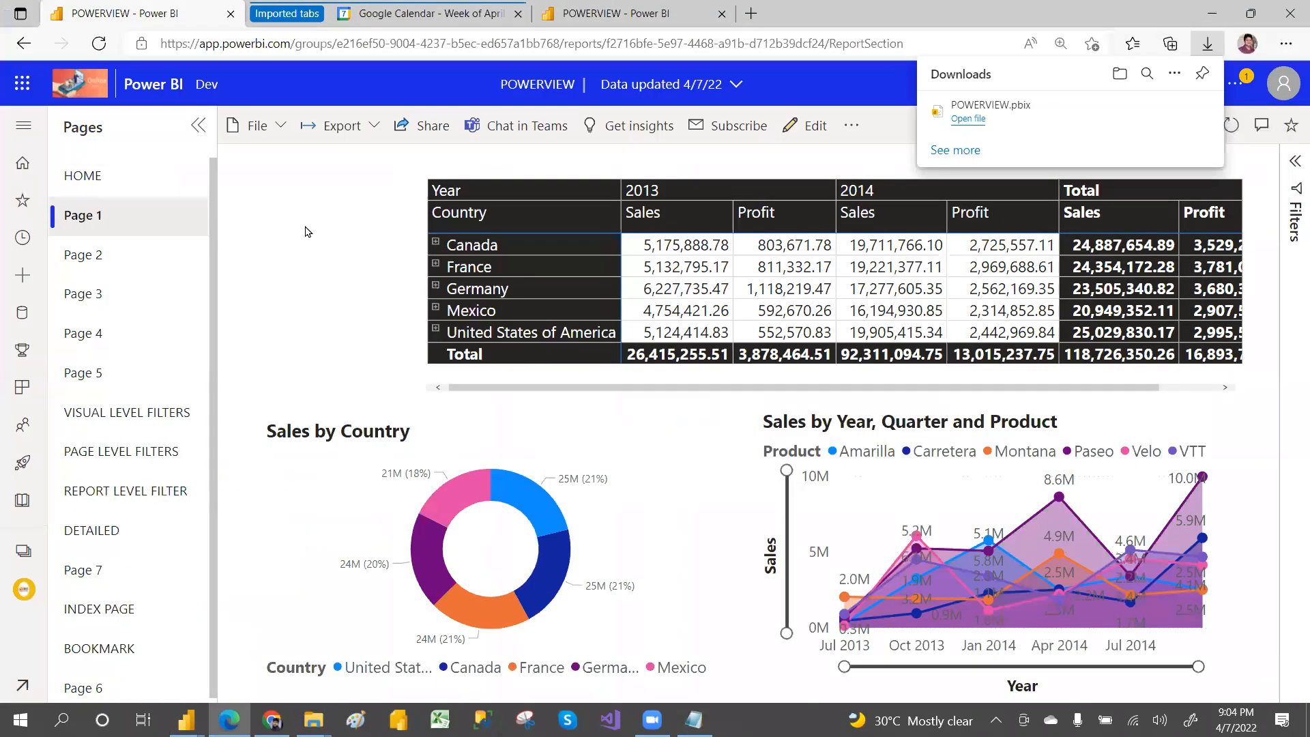
View the POWERVIEW report's permissions page and go back to the report
click(277, 132)
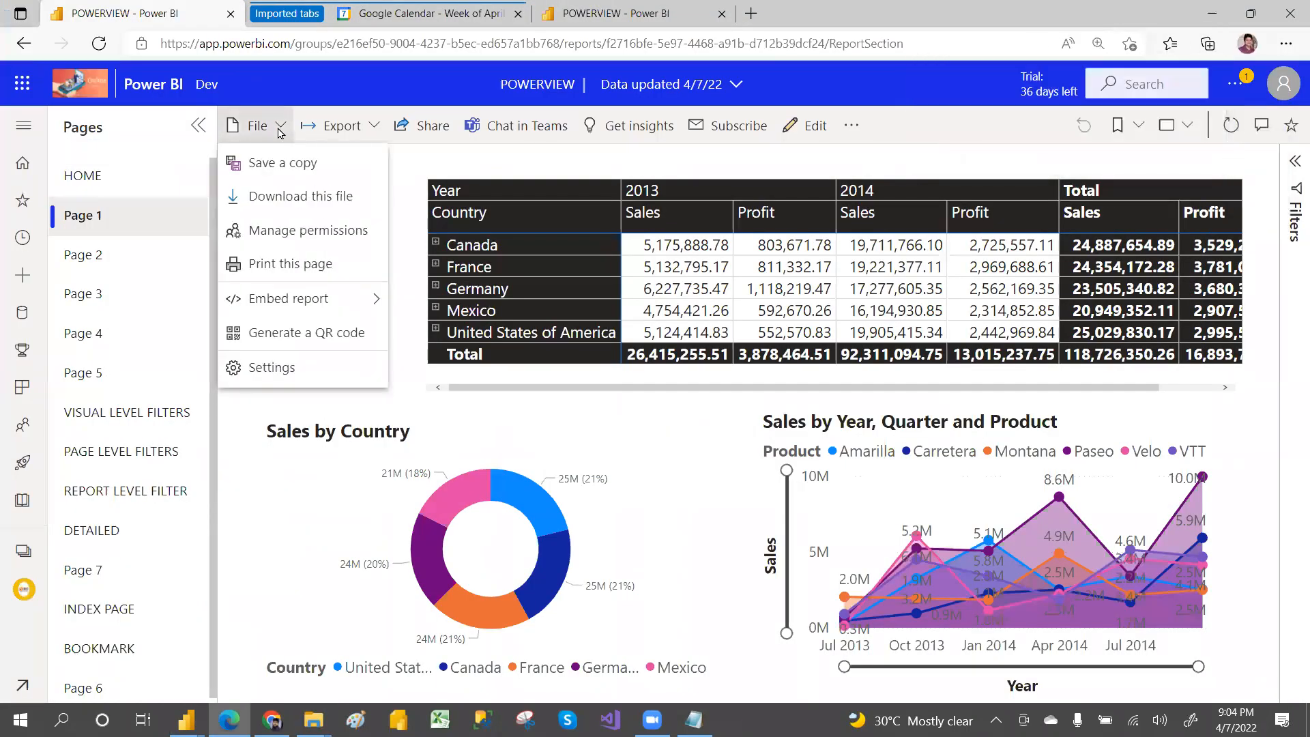
click(307, 234)
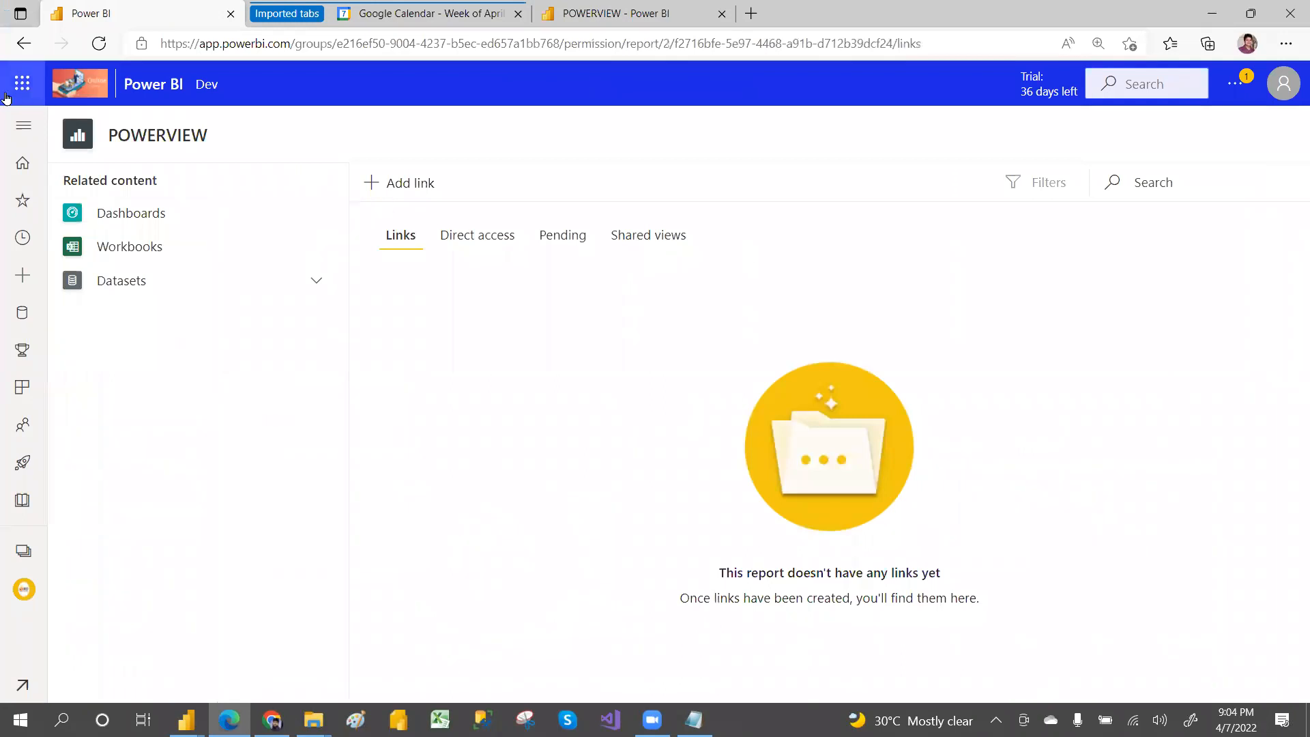
click(22, 45)
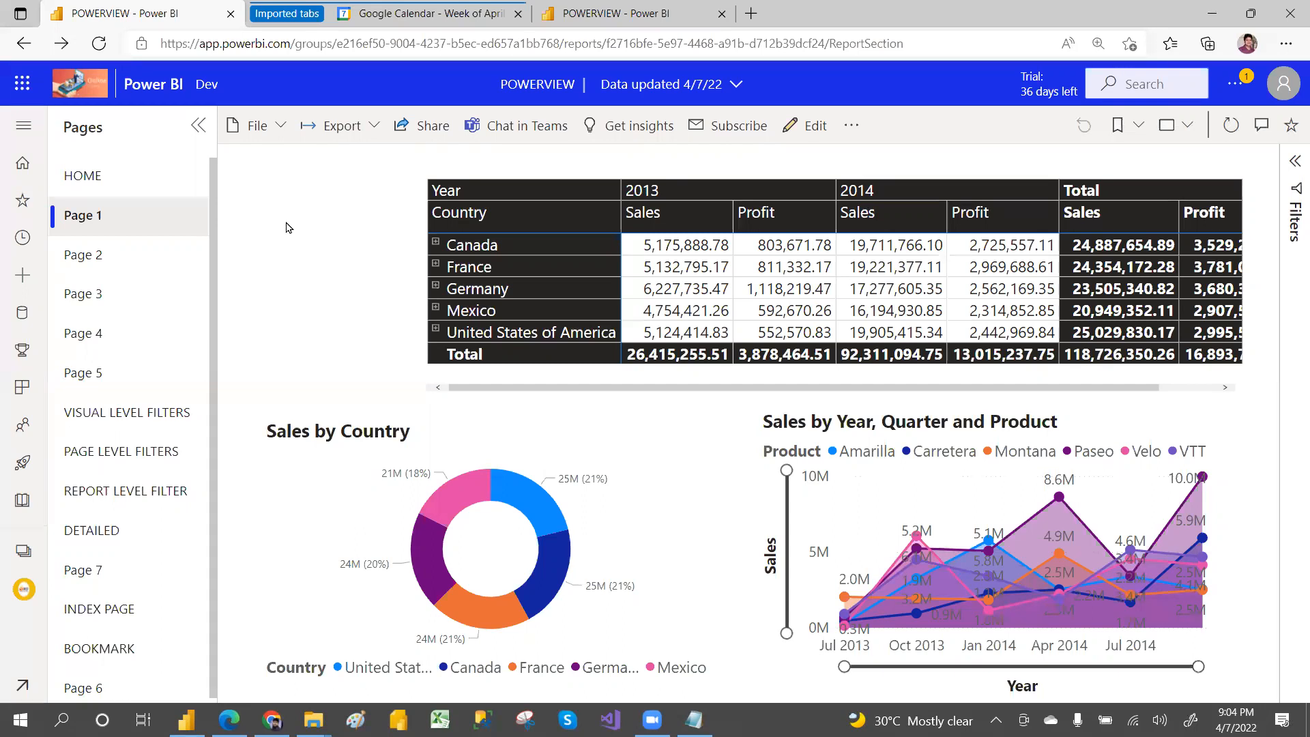
Preview the print output of Page 1 and leave it without printing
click(279, 125)
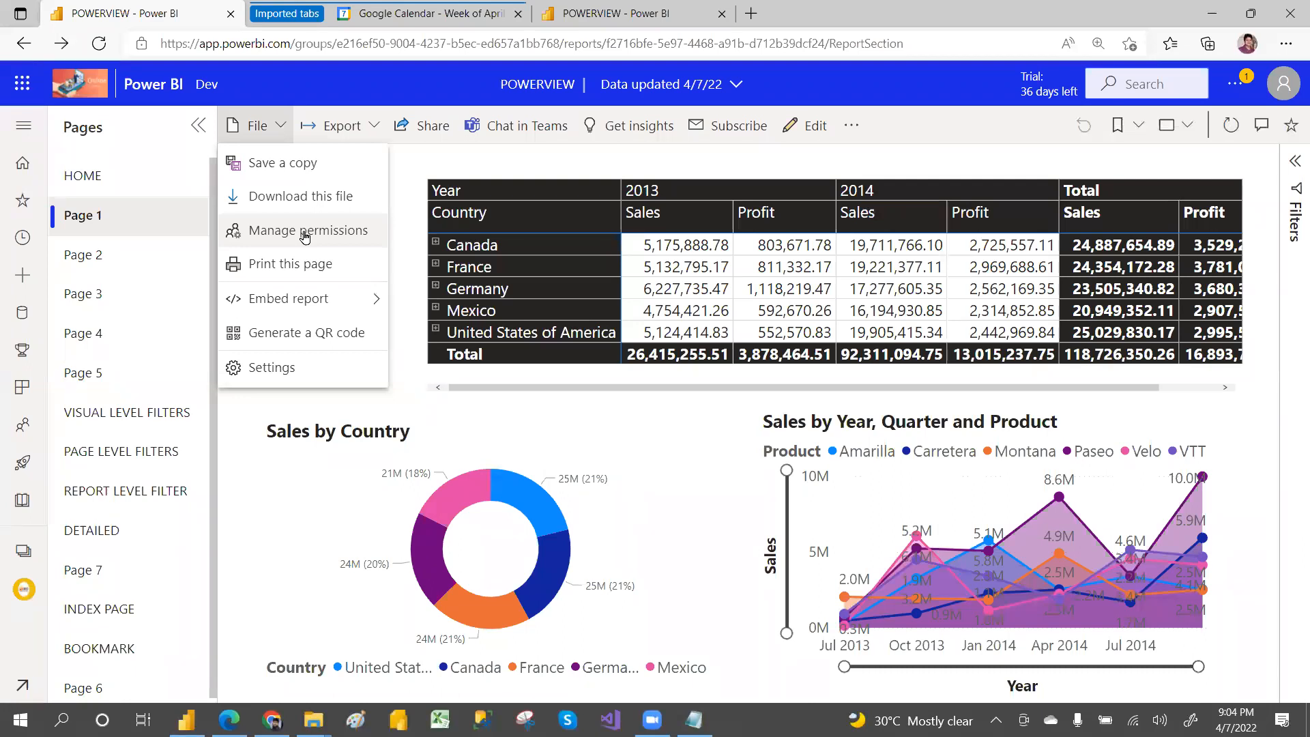
click(324, 271)
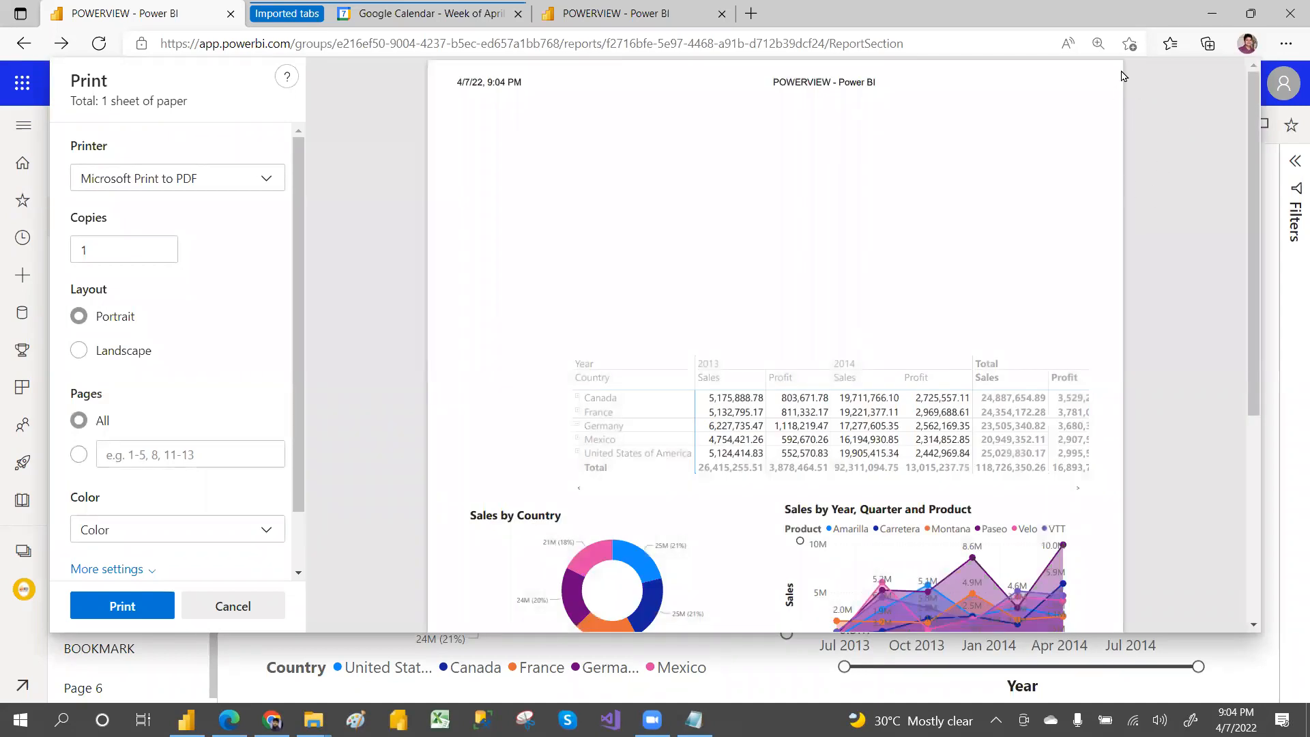
drag(1256, 136, 1243, 48)
click(21, 49)
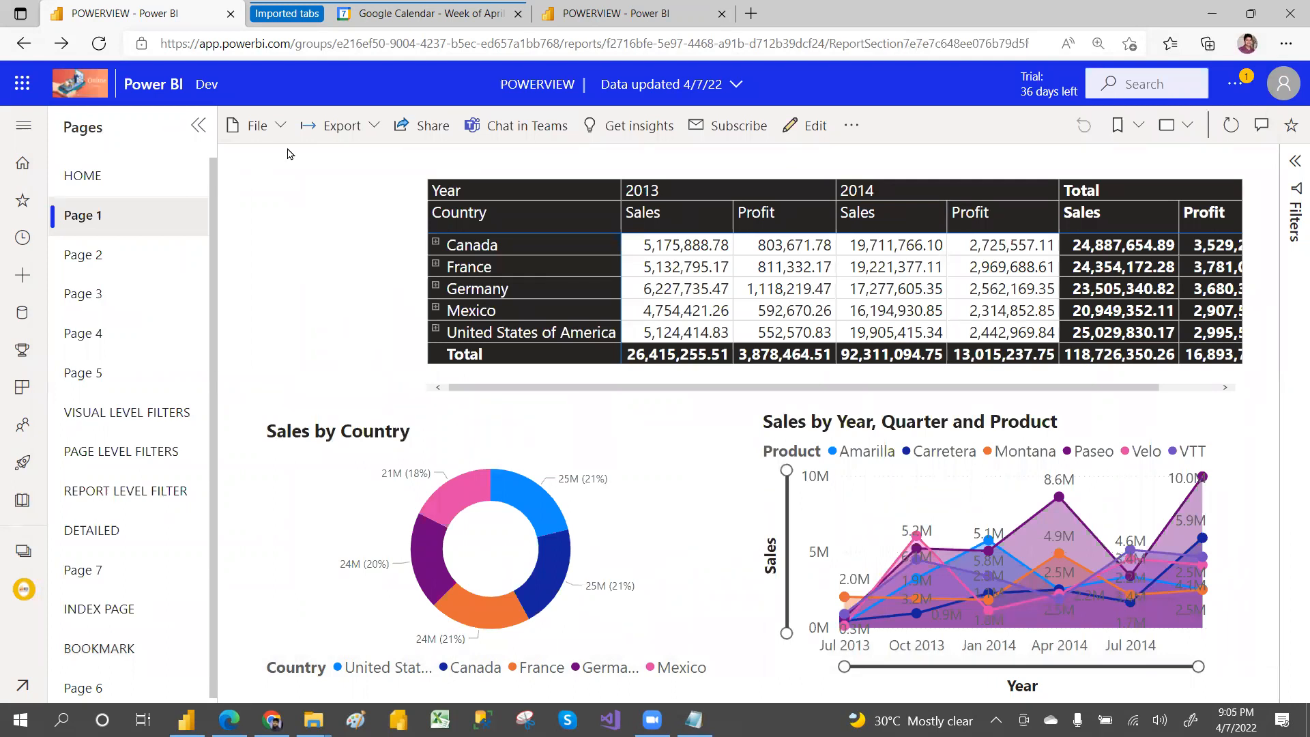
Review the report's file options, then view the POWERVIEW report settings and close them without saving
click(262, 127)
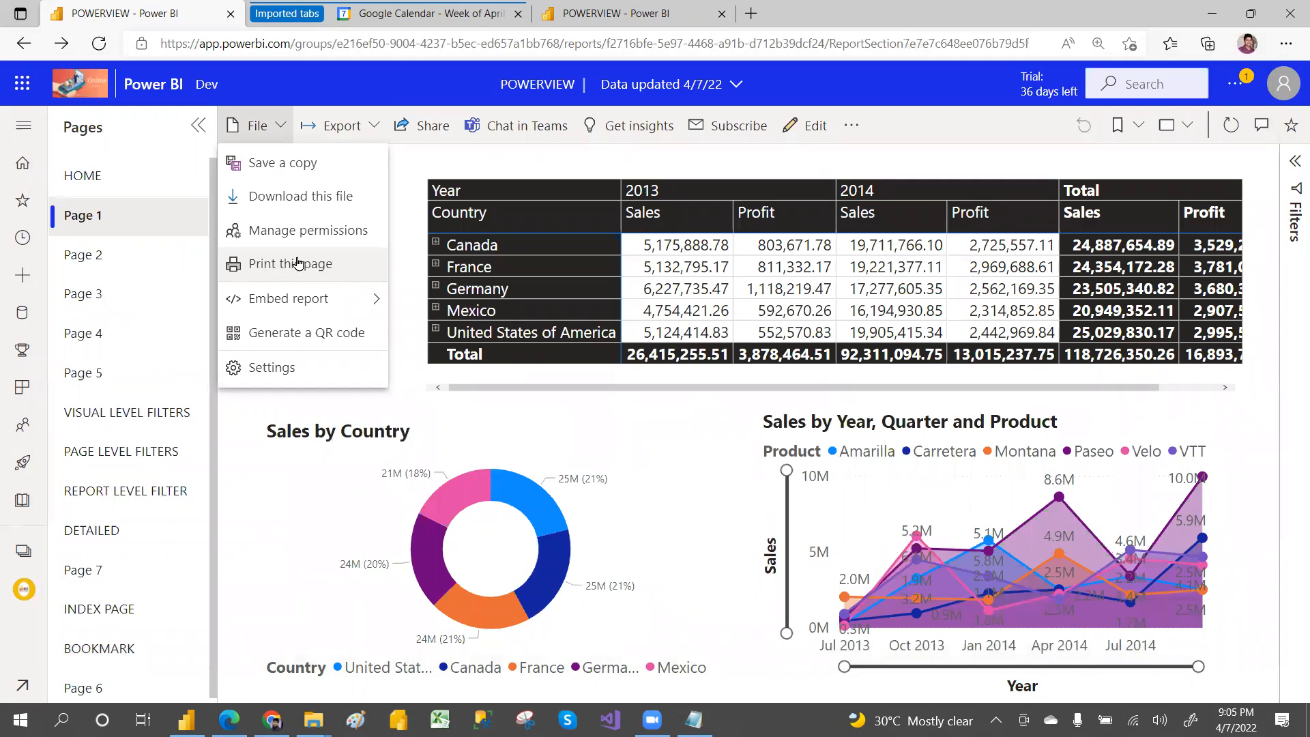
mouse_move(319, 306)
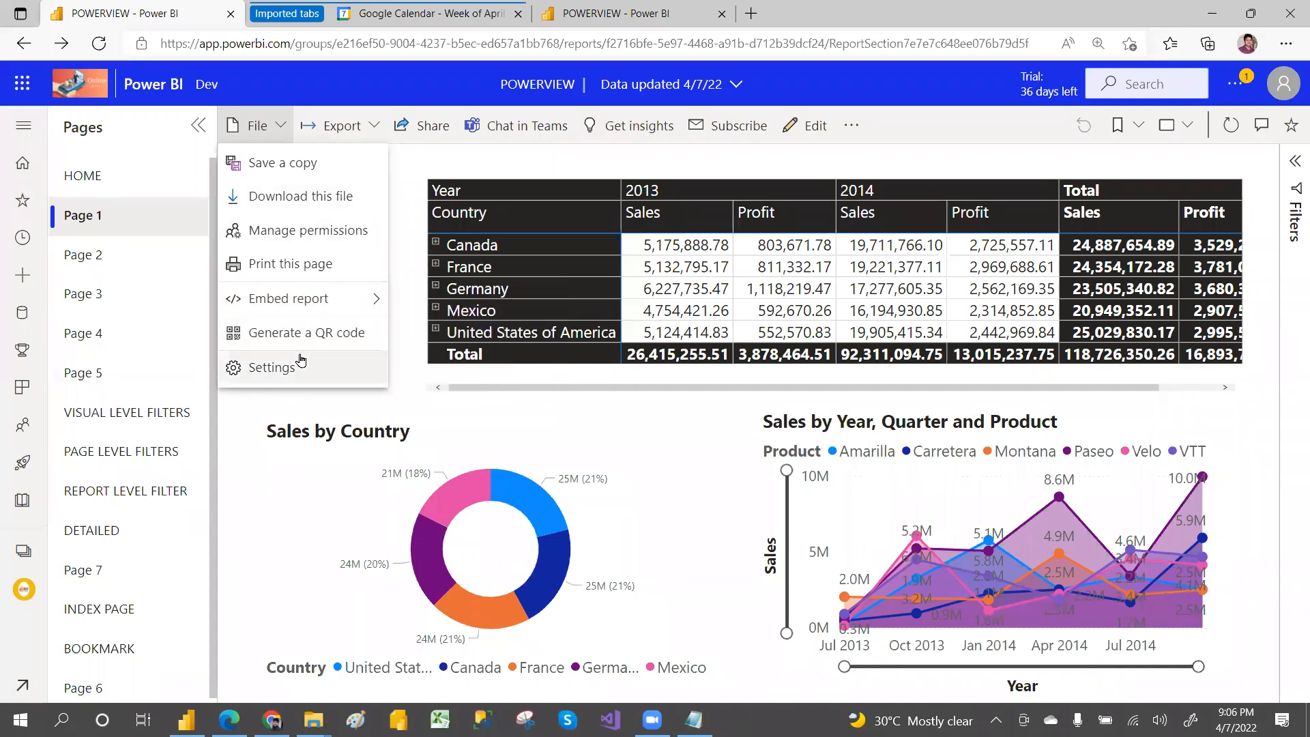
click(301, 361)
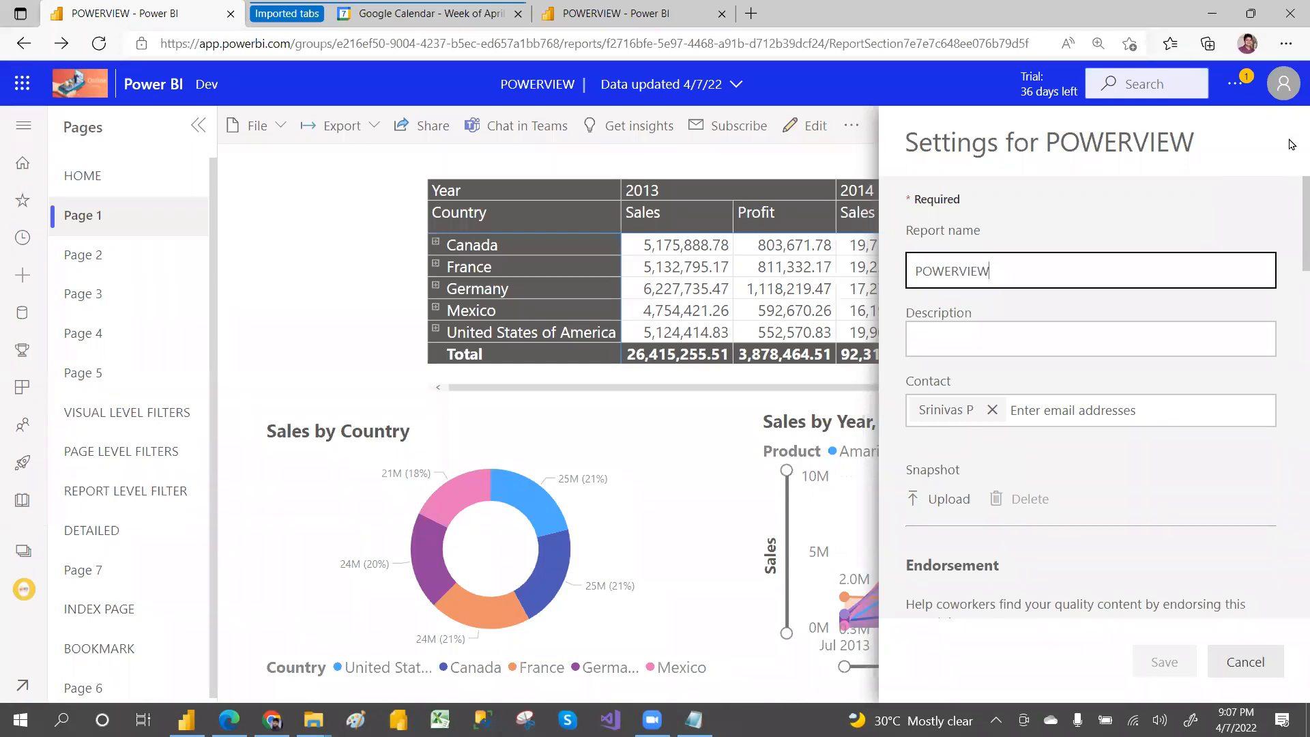
key(Escape)
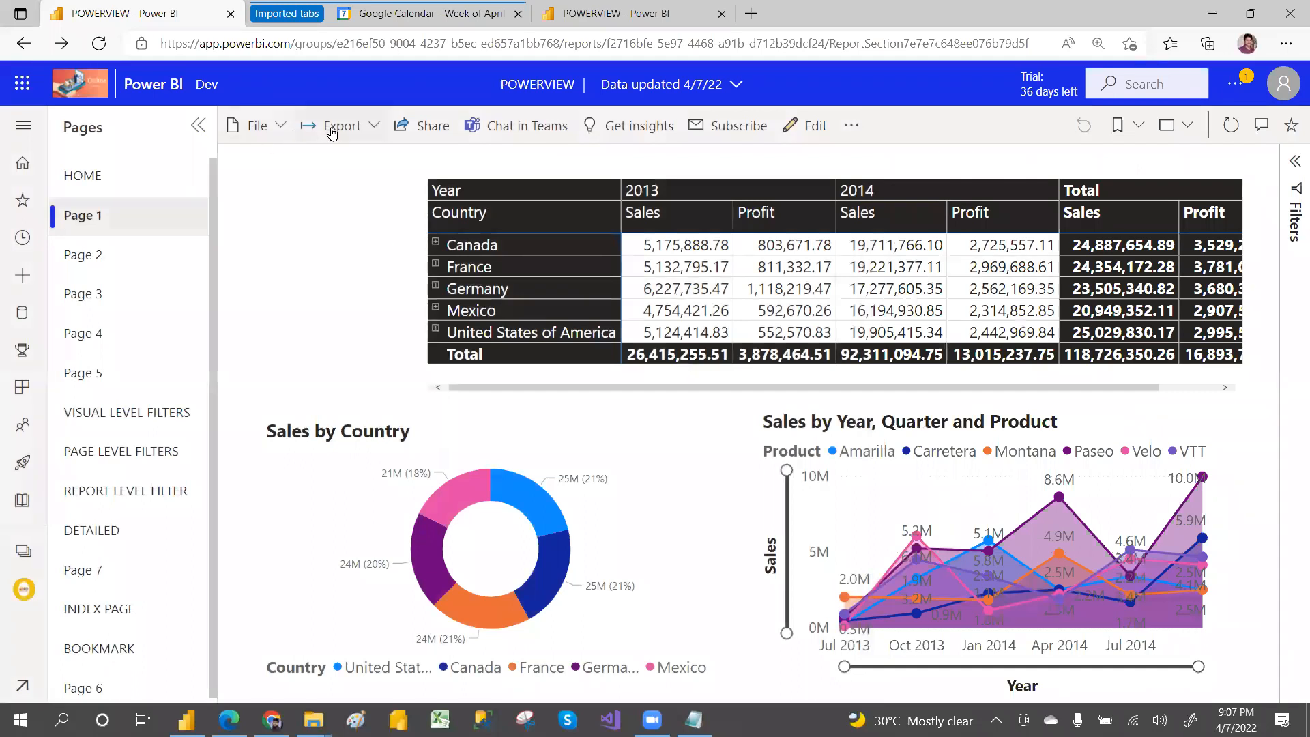
Export only the current page of POWERVIEW to PowerPoint with Current Values
click(379, 126)
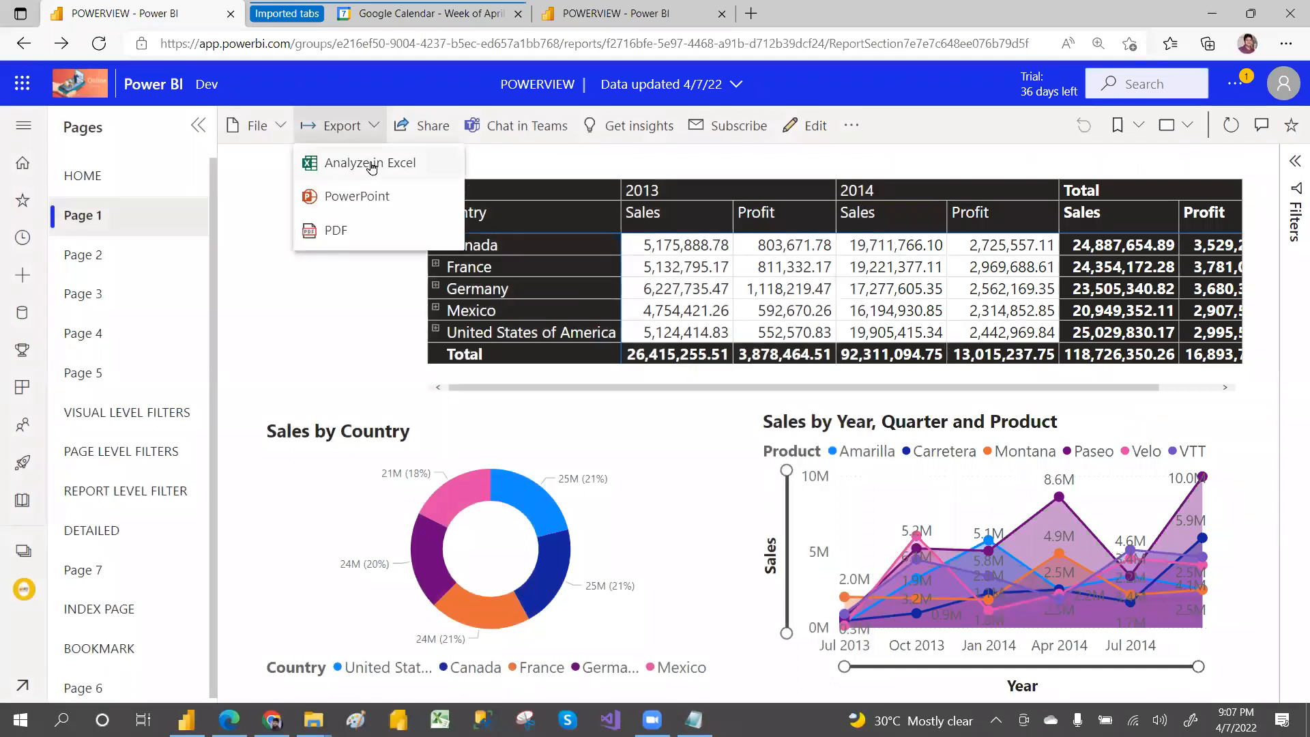
click(382, 197)
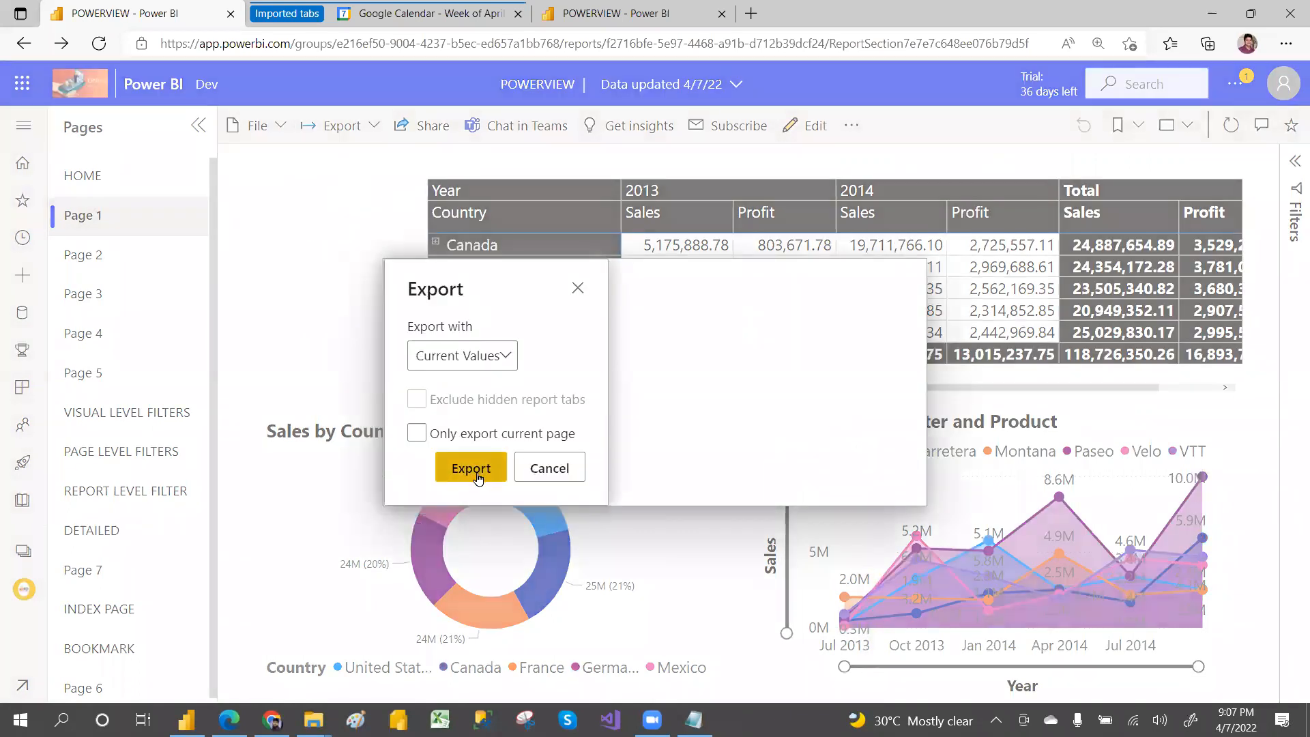
click(416, 434)
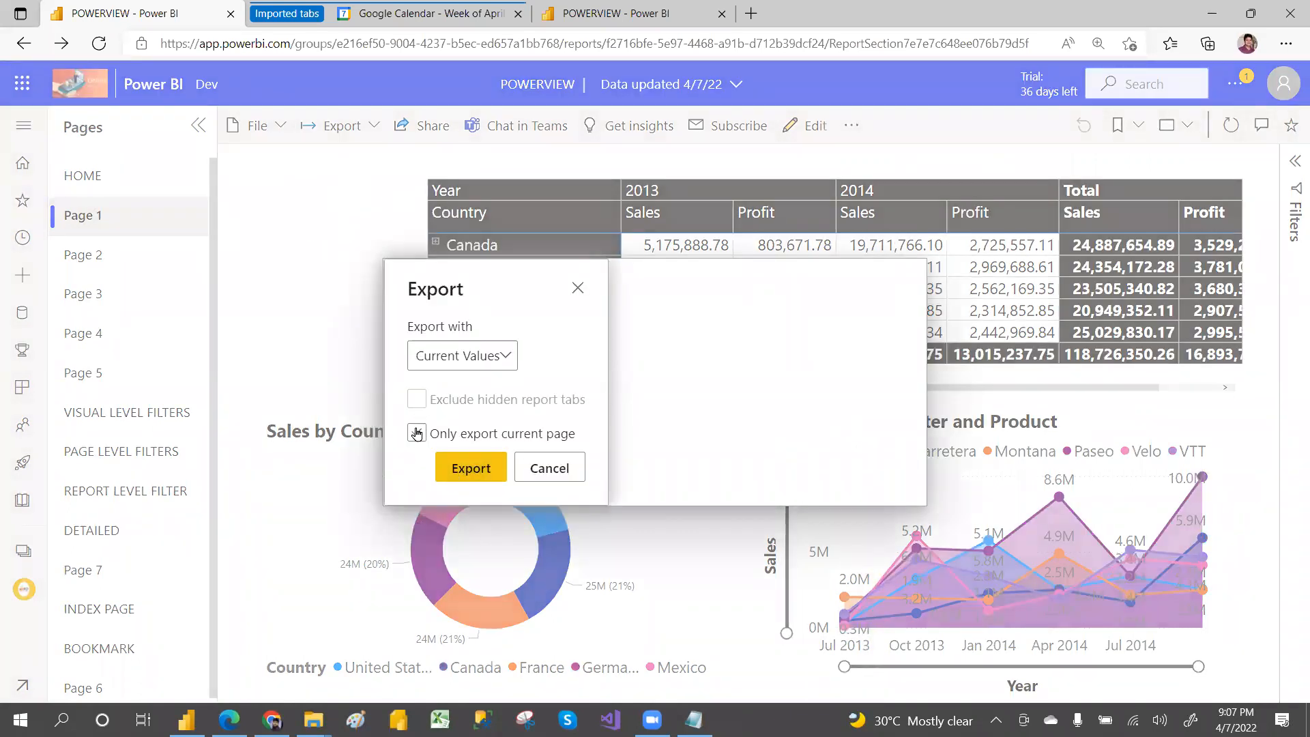
click(465, 468)
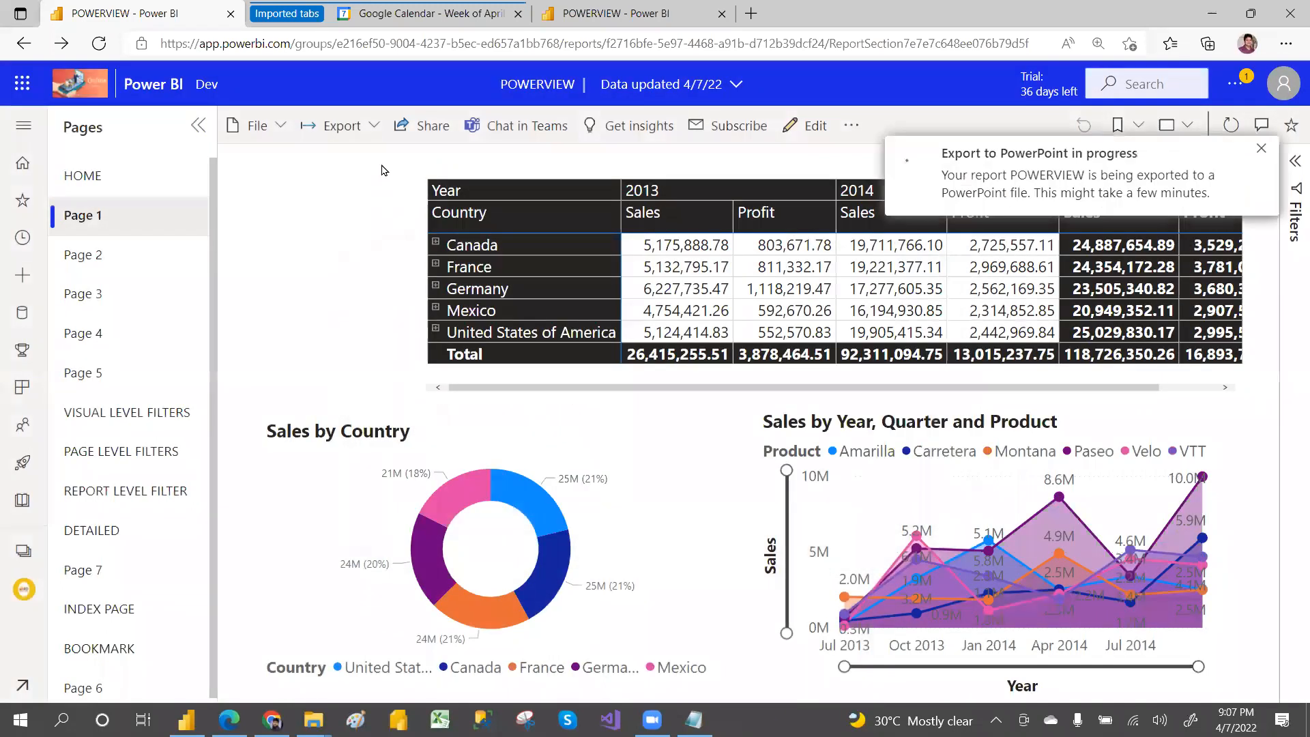
Export only the current page of POWERVIEW to PDF and check the remaining export options
click(355, 126)
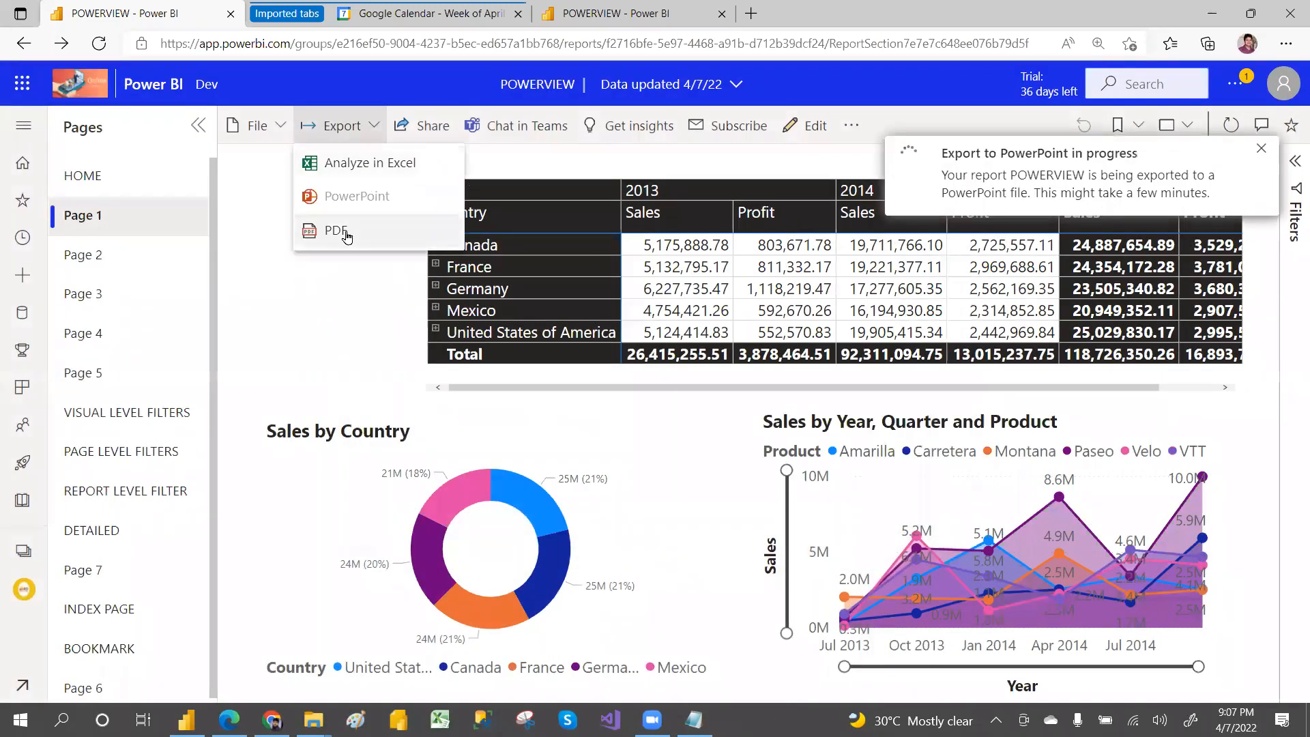
click(361, 227)
click(417, 434)
click(469, 466)
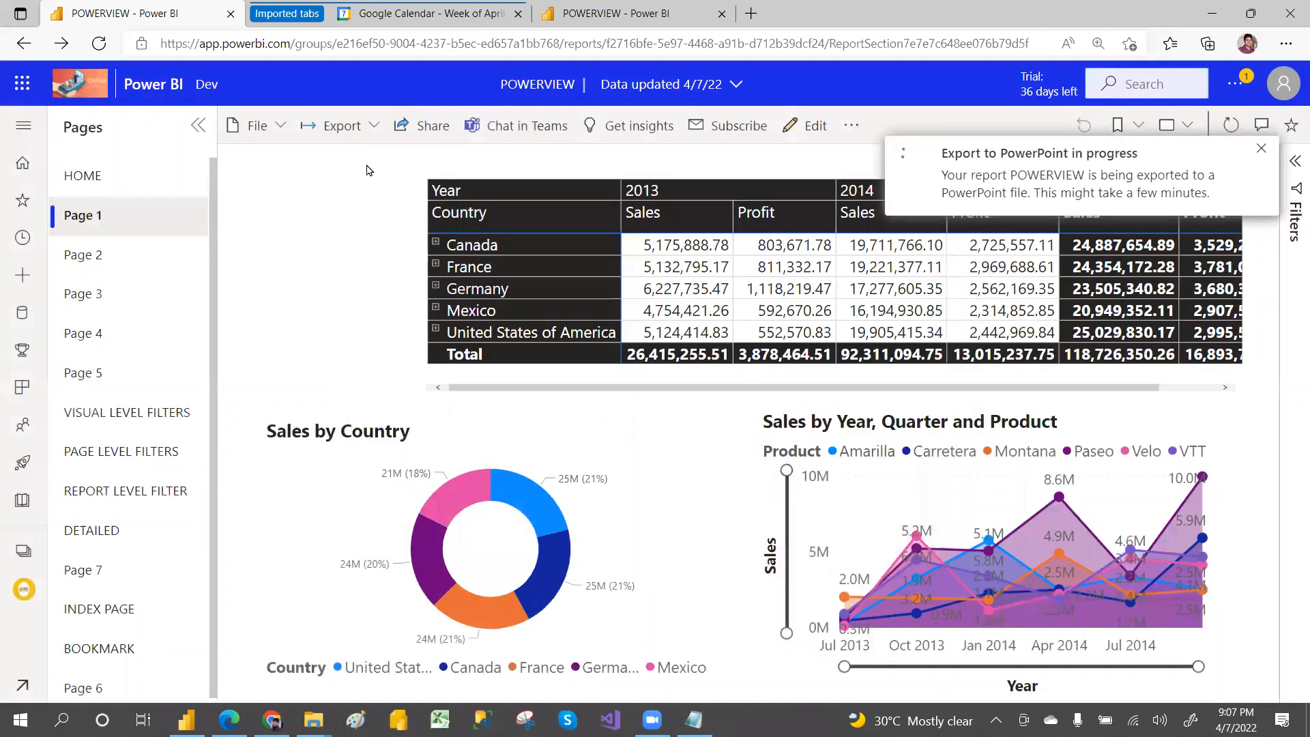
click(352, 126)
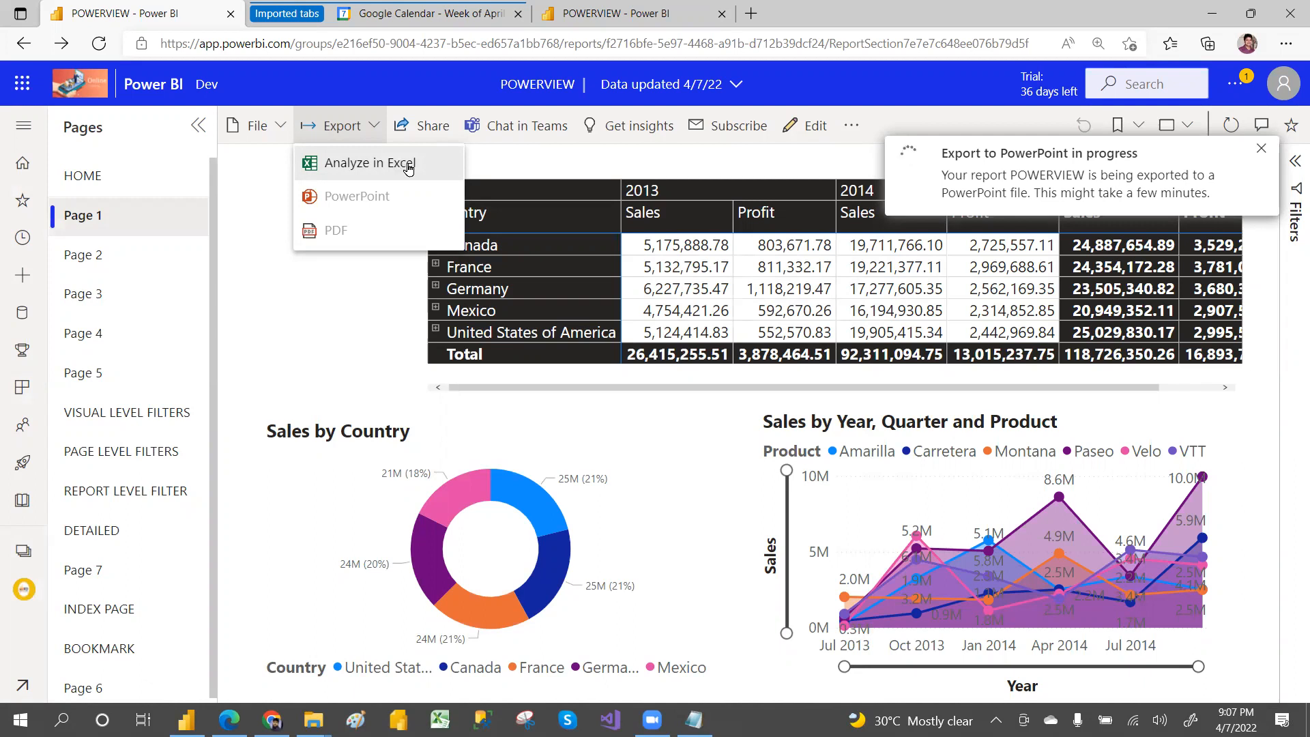
click(522, 160)
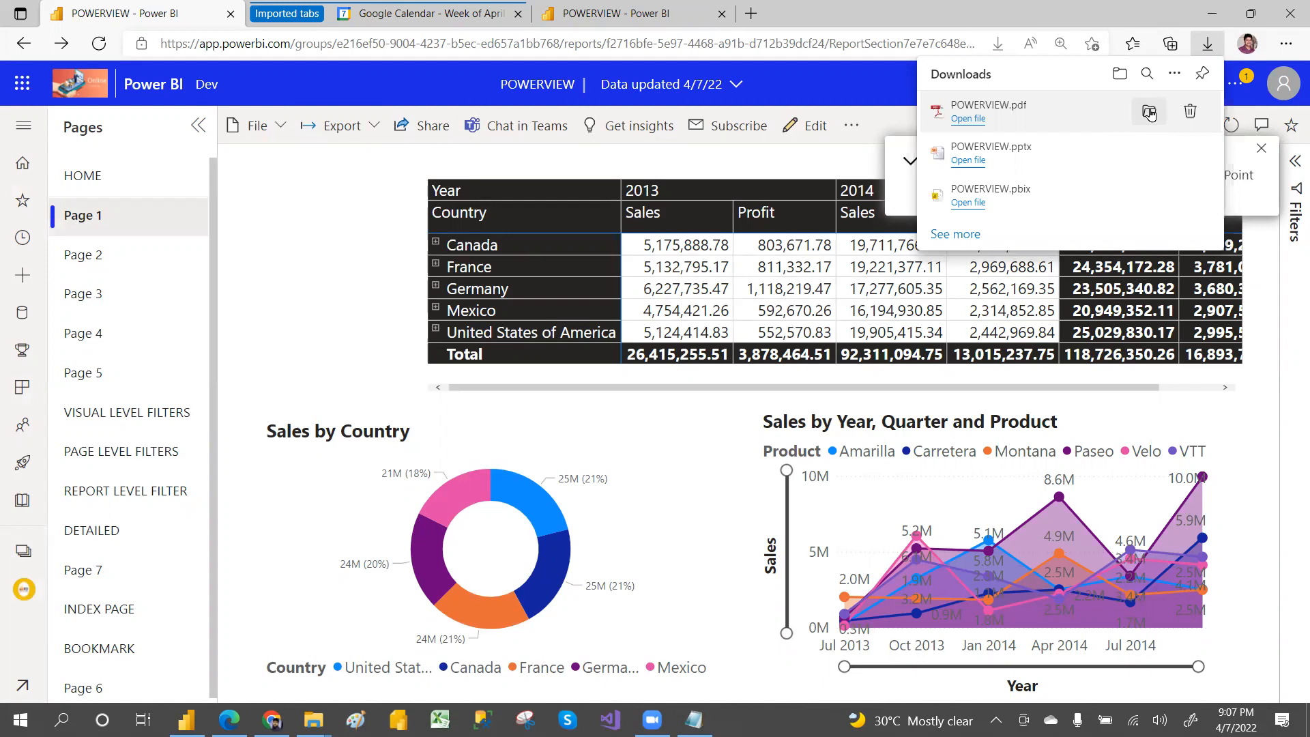
Open the exported POWERVIEW PDF from the Downloads folder and dismiss the untagged document reading dialog
click(1149, 115)
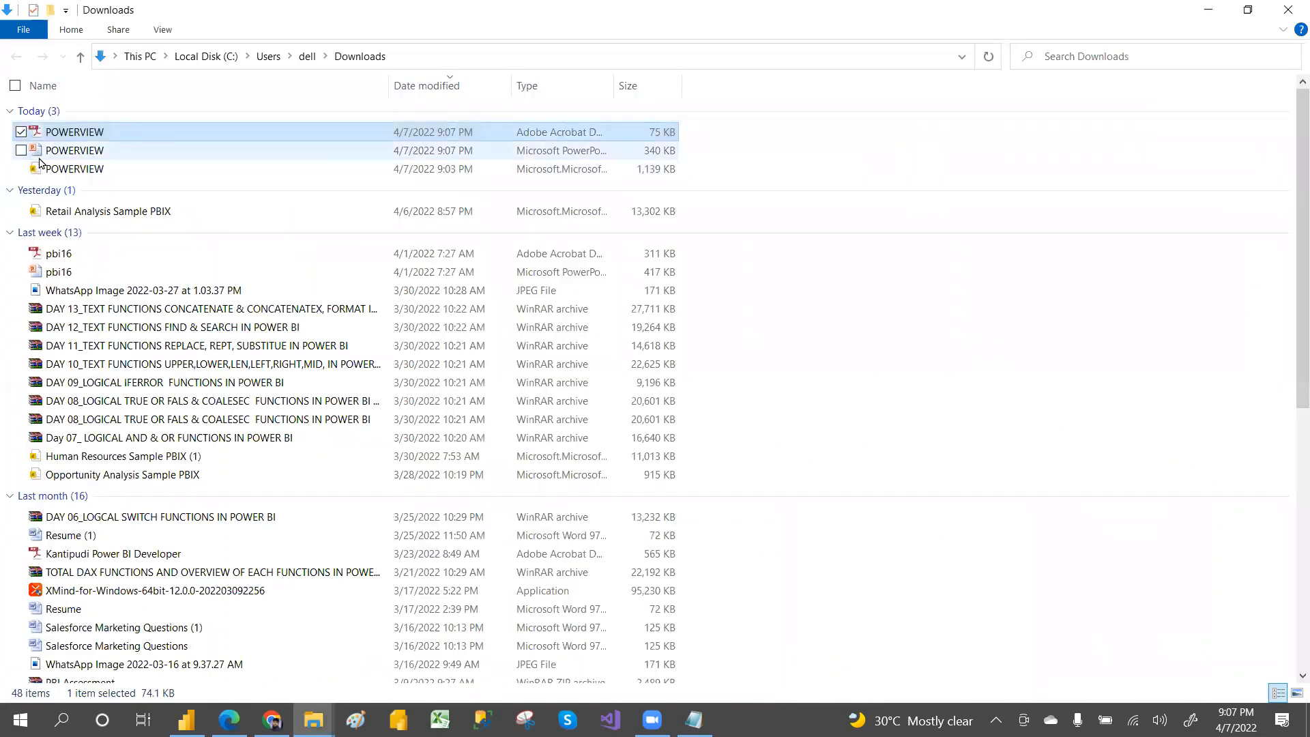
double_click(87, 135)
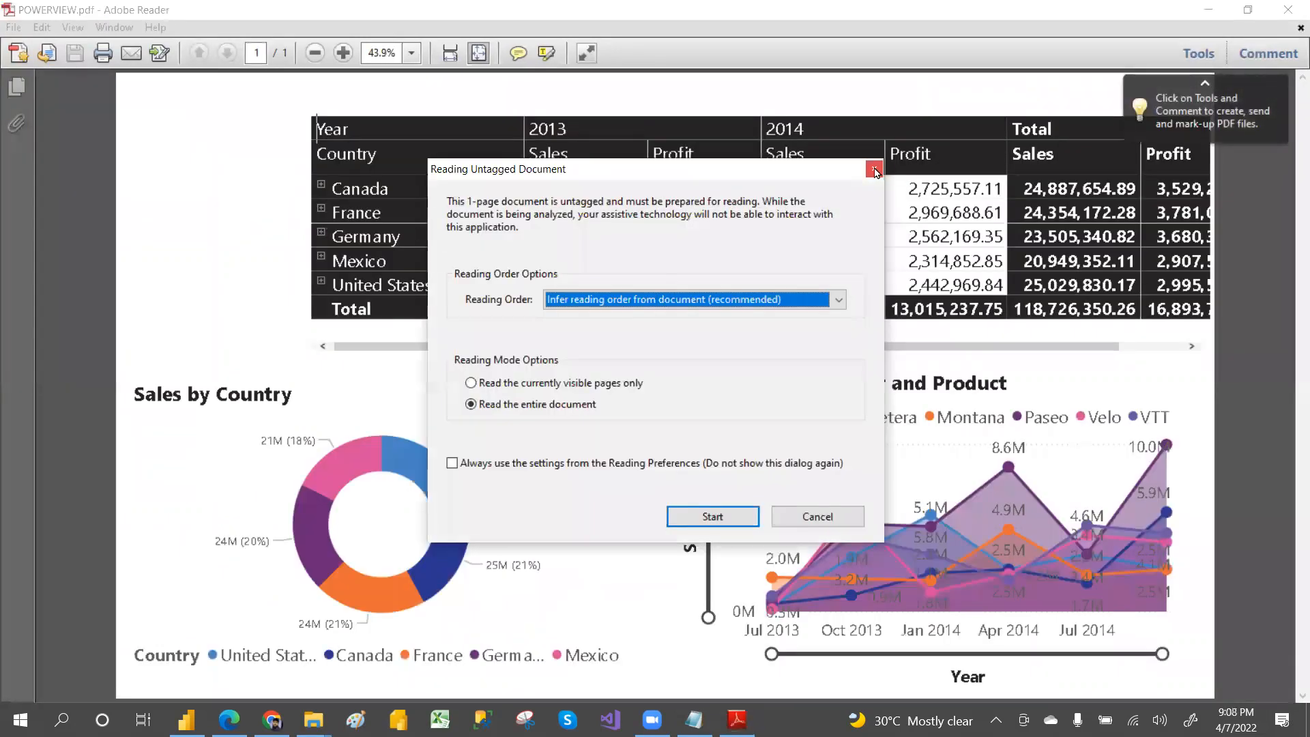
click(874, 170)
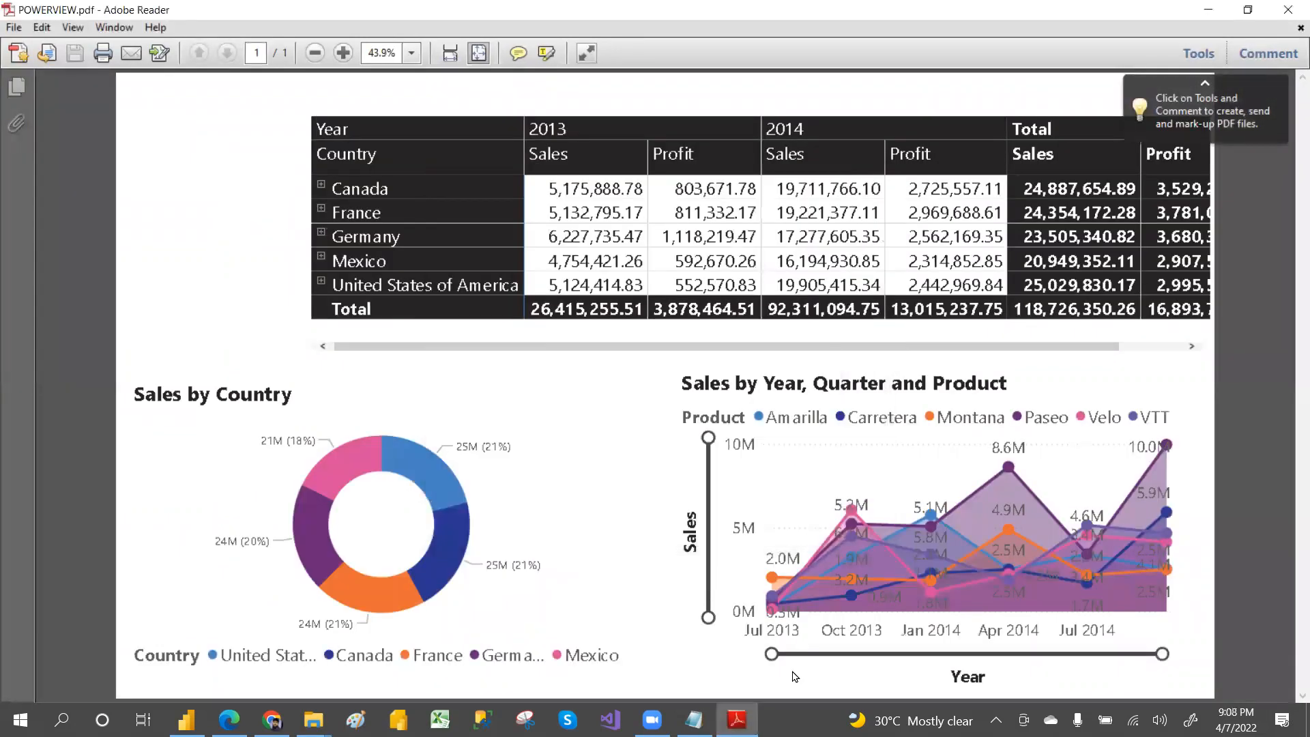